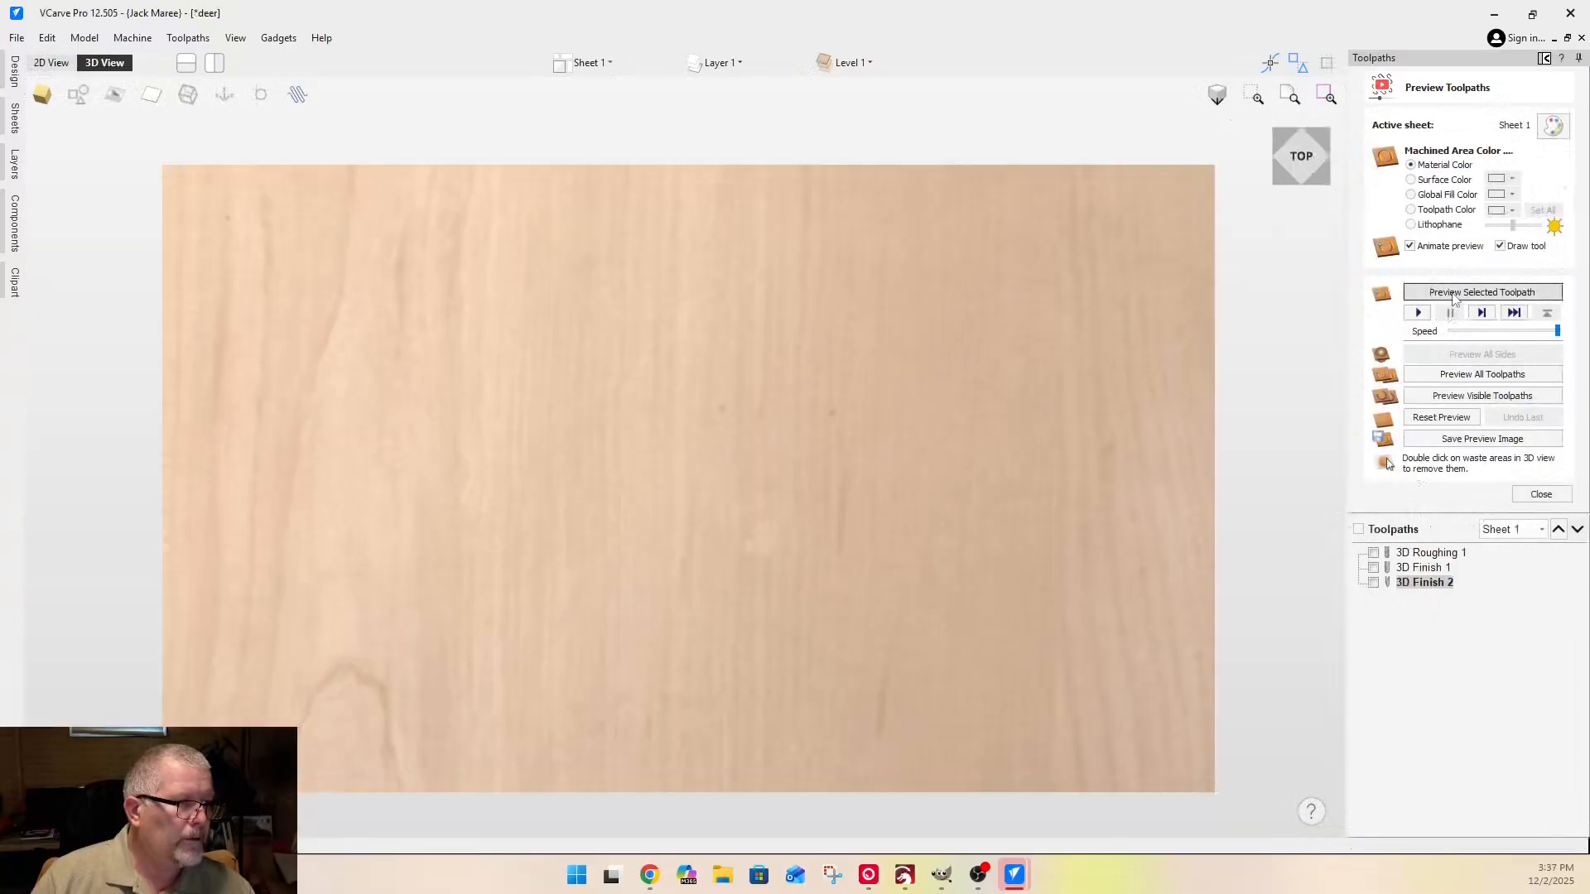
# - Preview the 3D Finish 2 toolpath and examine the simulated deer carving from tilted and top angles
pyautogui.click(1457, 293)
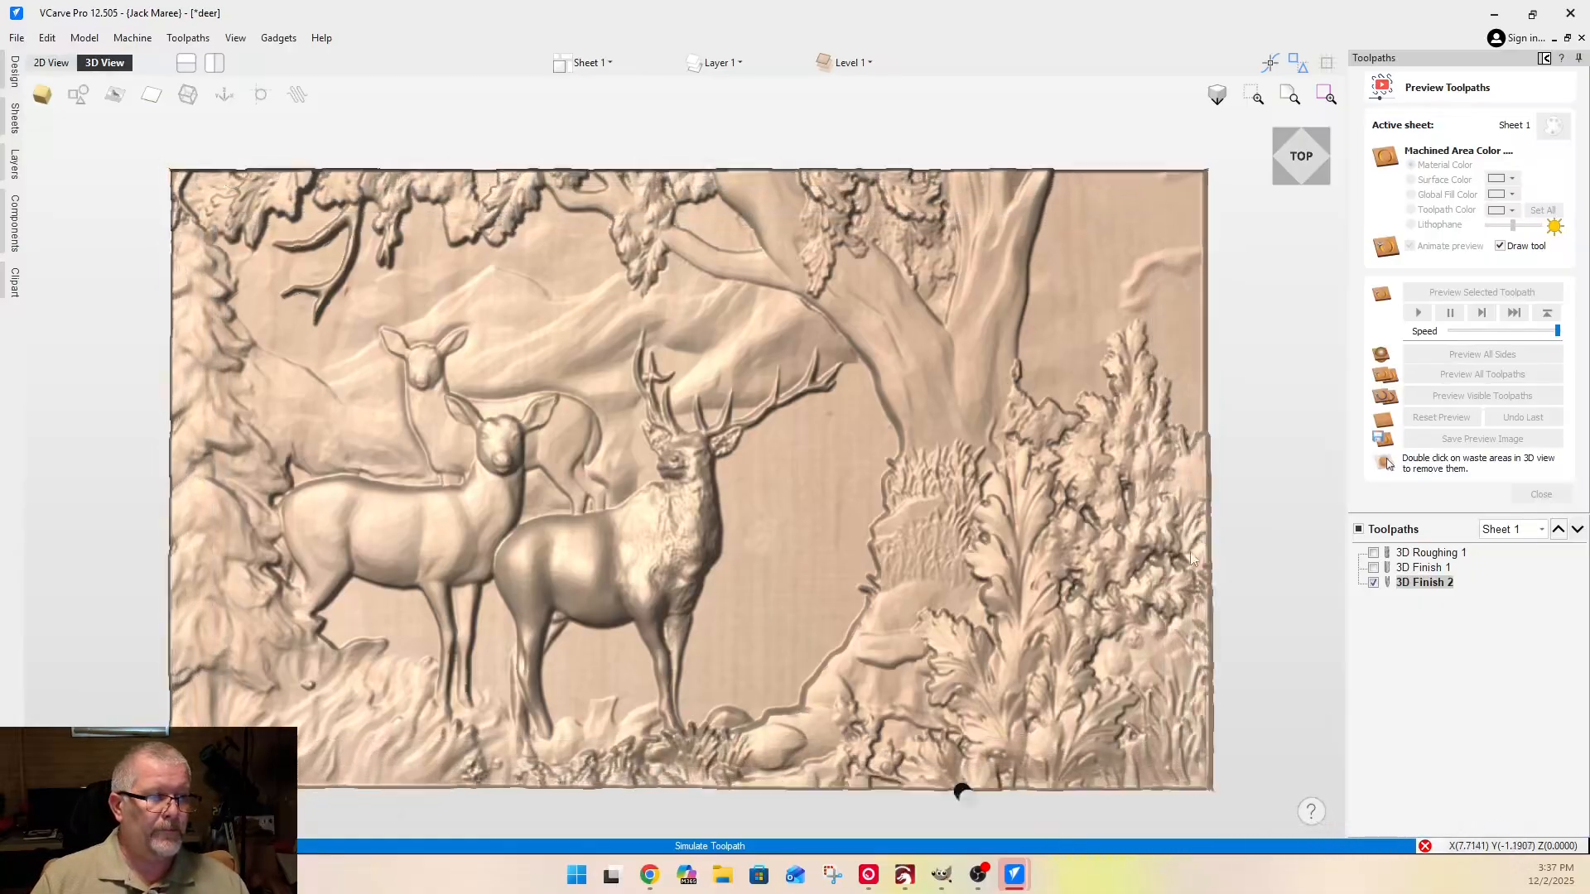
pyautogui.moveTo(866, 563); pyautogui.dragTo(429, 402)
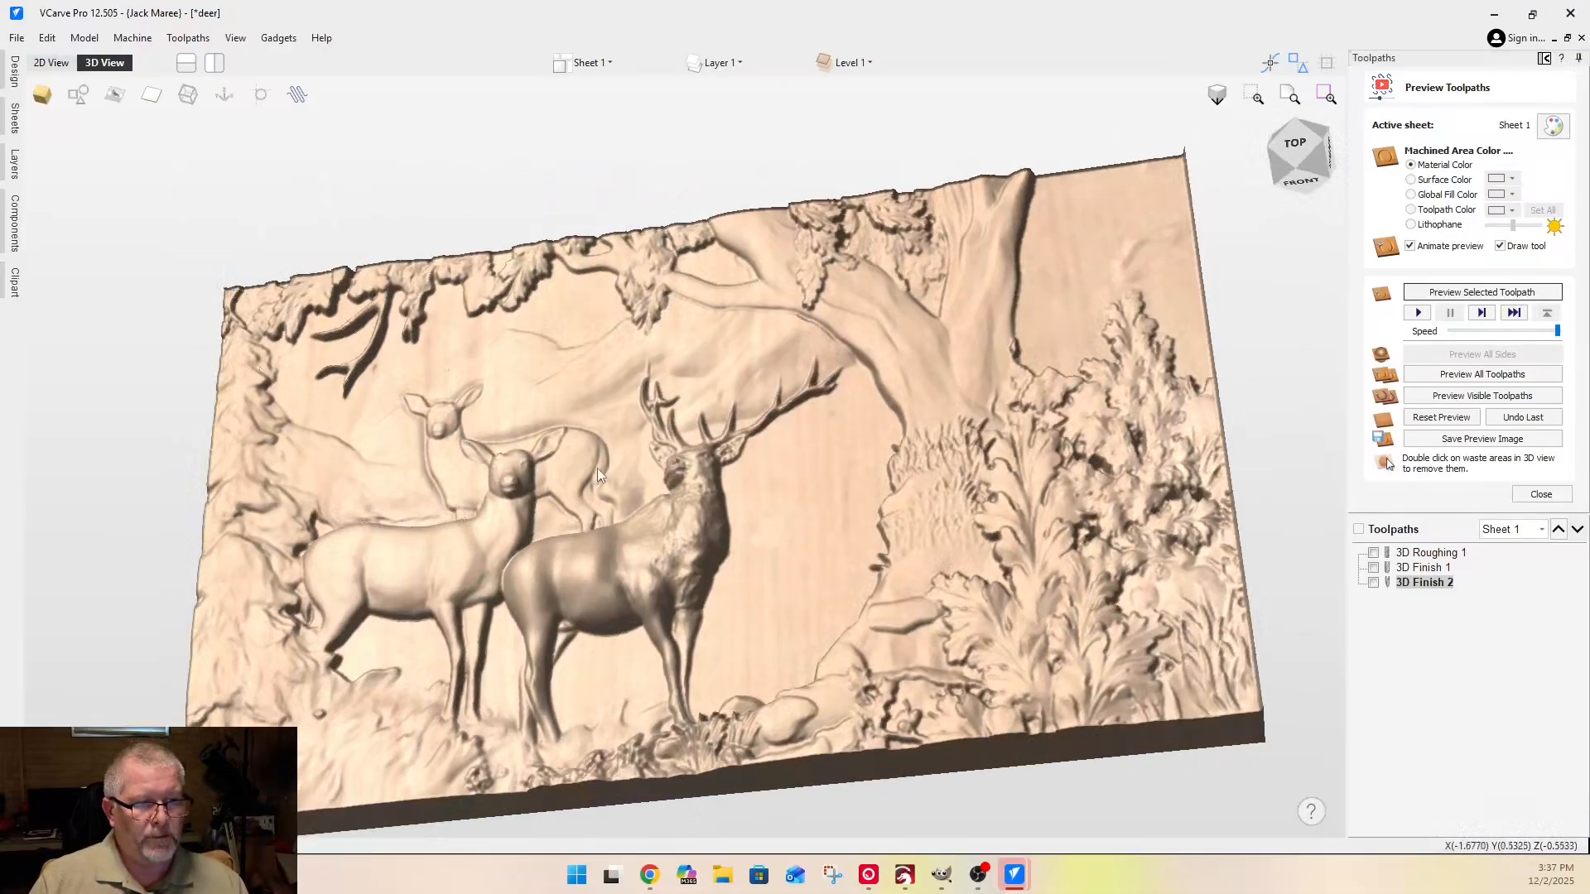
pyautogui.moveTo(602, 476); pyautogui.dragTo(660, 402)
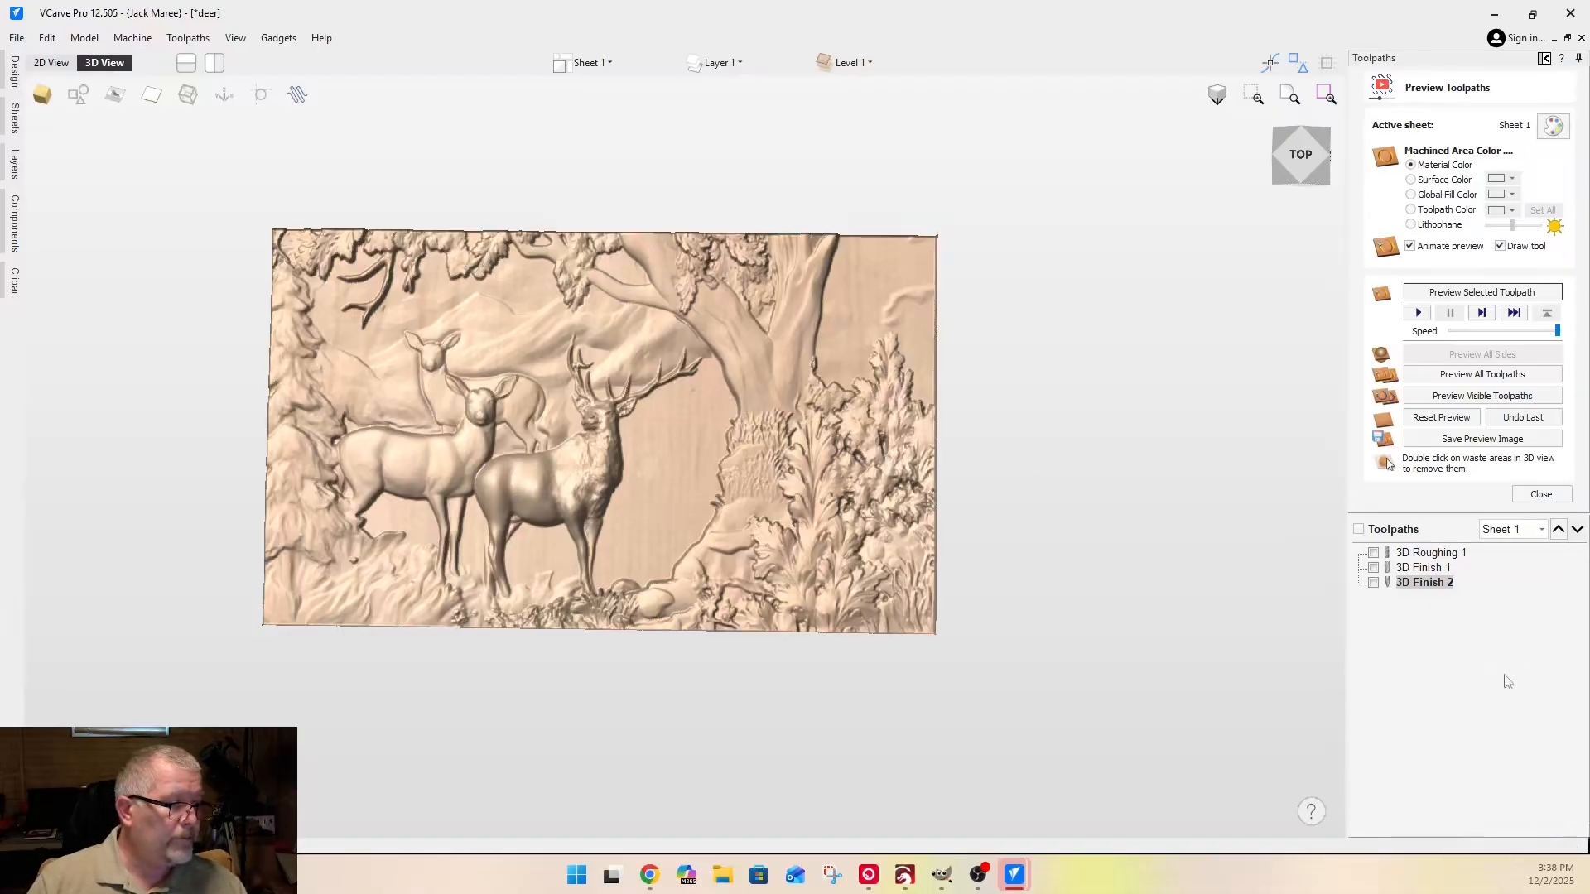
# - Close the toolpath preview and return to the design tools with the deer relief shown in 2D
pyautogui.click(1541, 494)
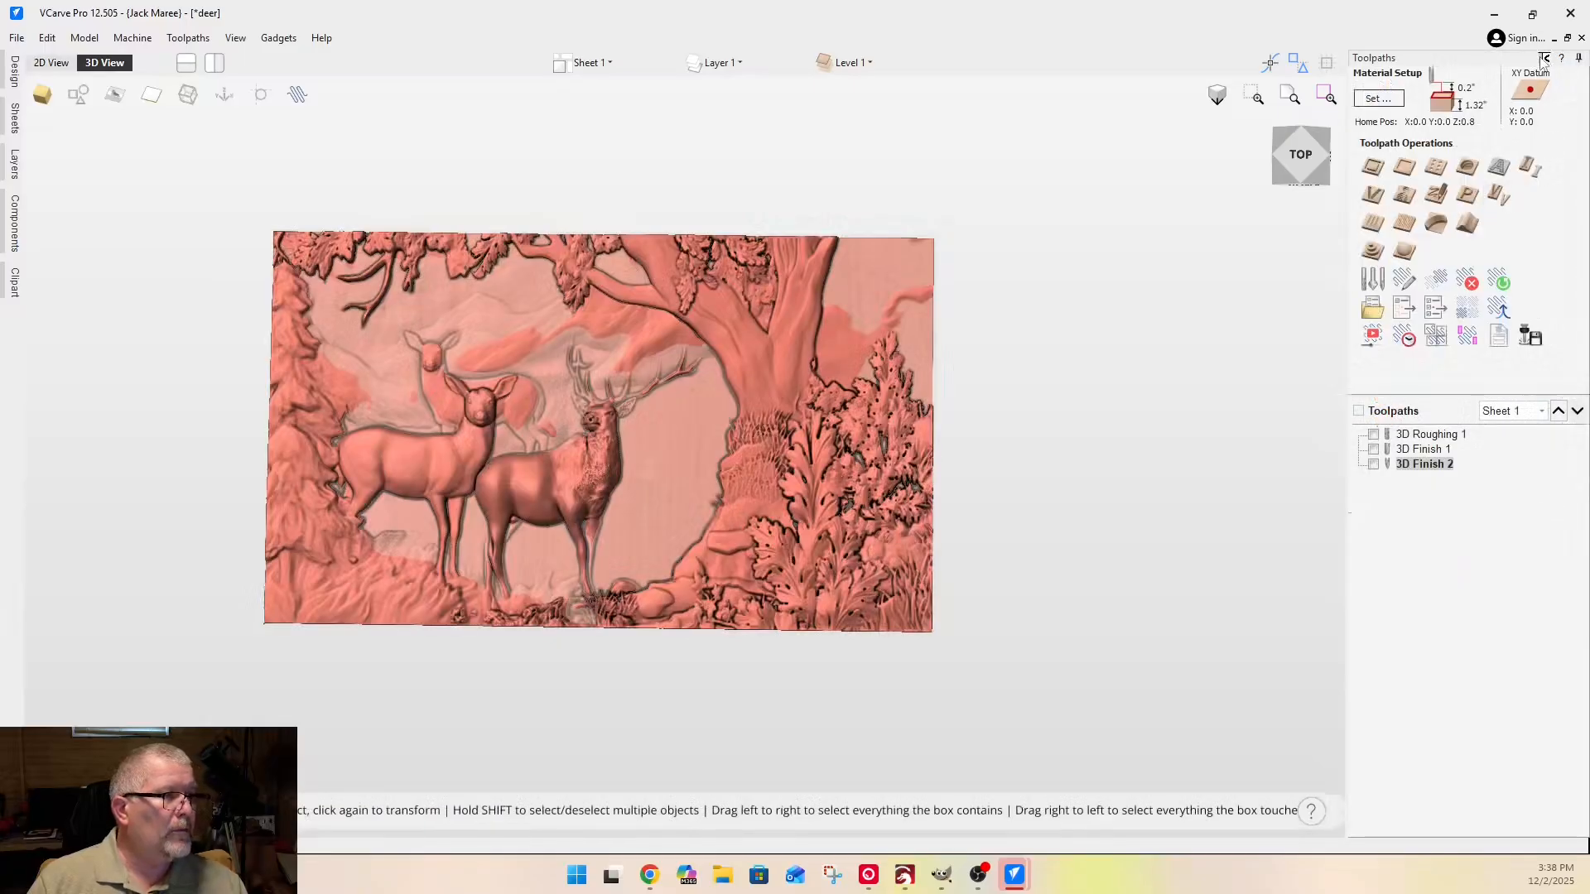
pyautogui.click(1545, 60)
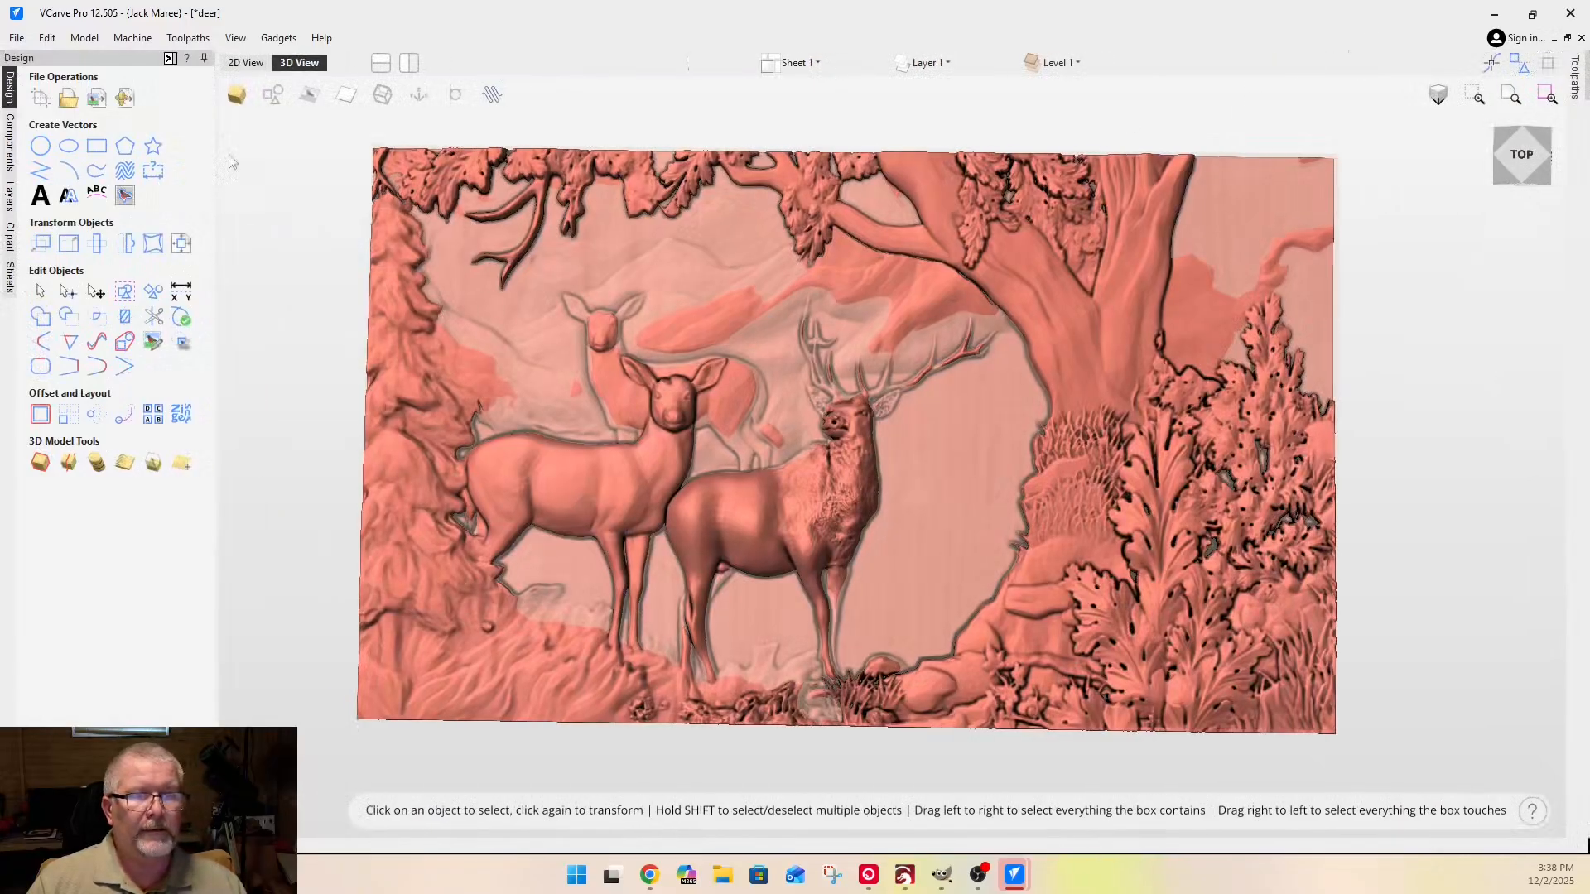
pyautogui.click(246, 63)
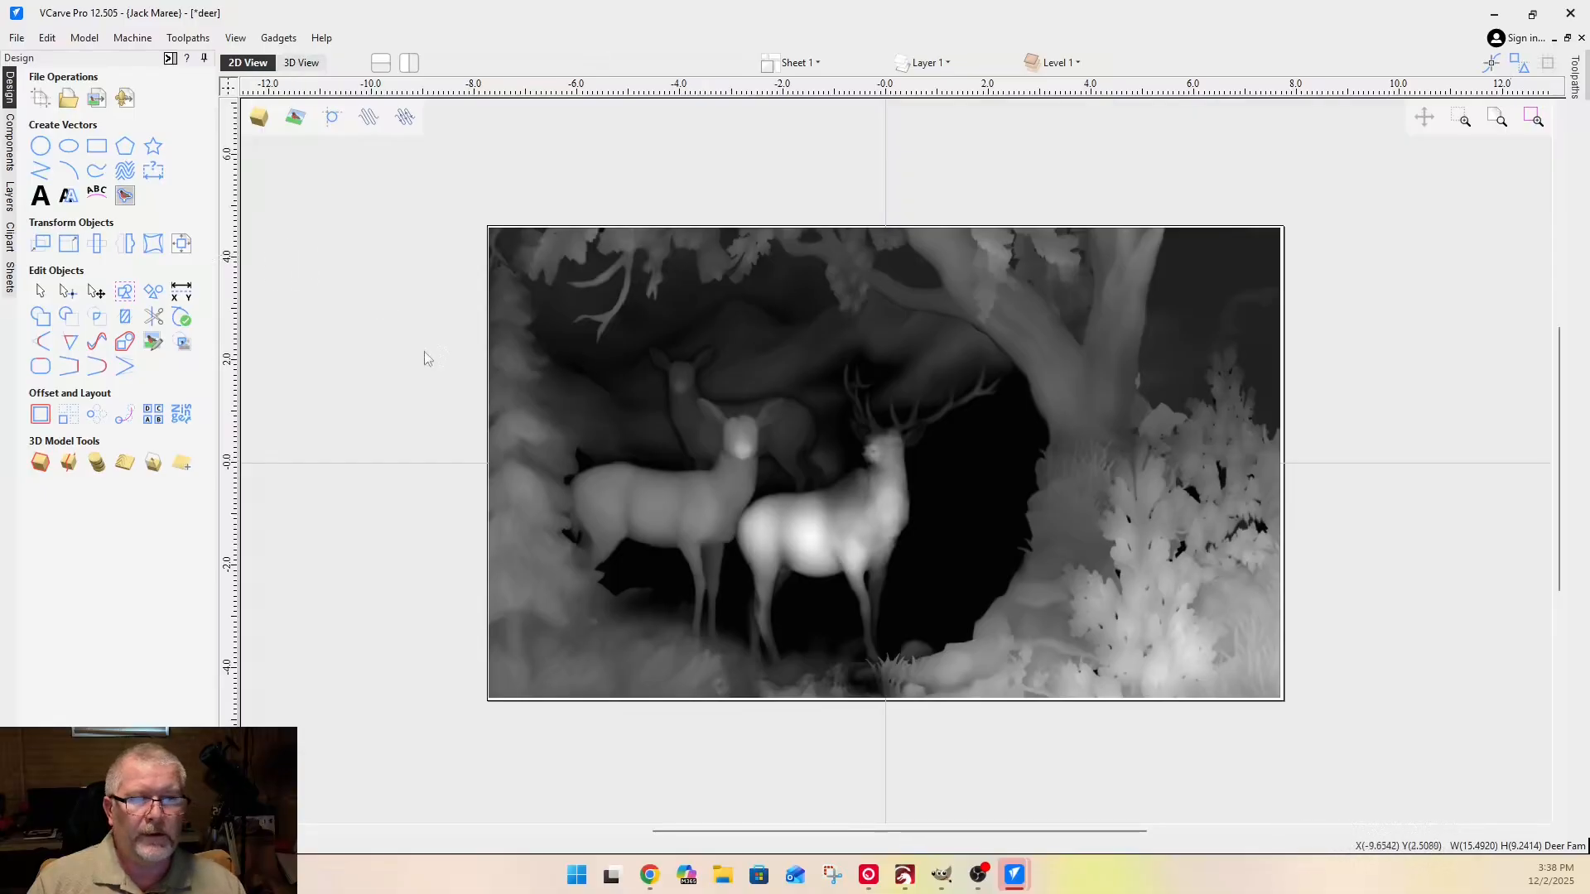
pyautogui.scroll(3, 825, 518)
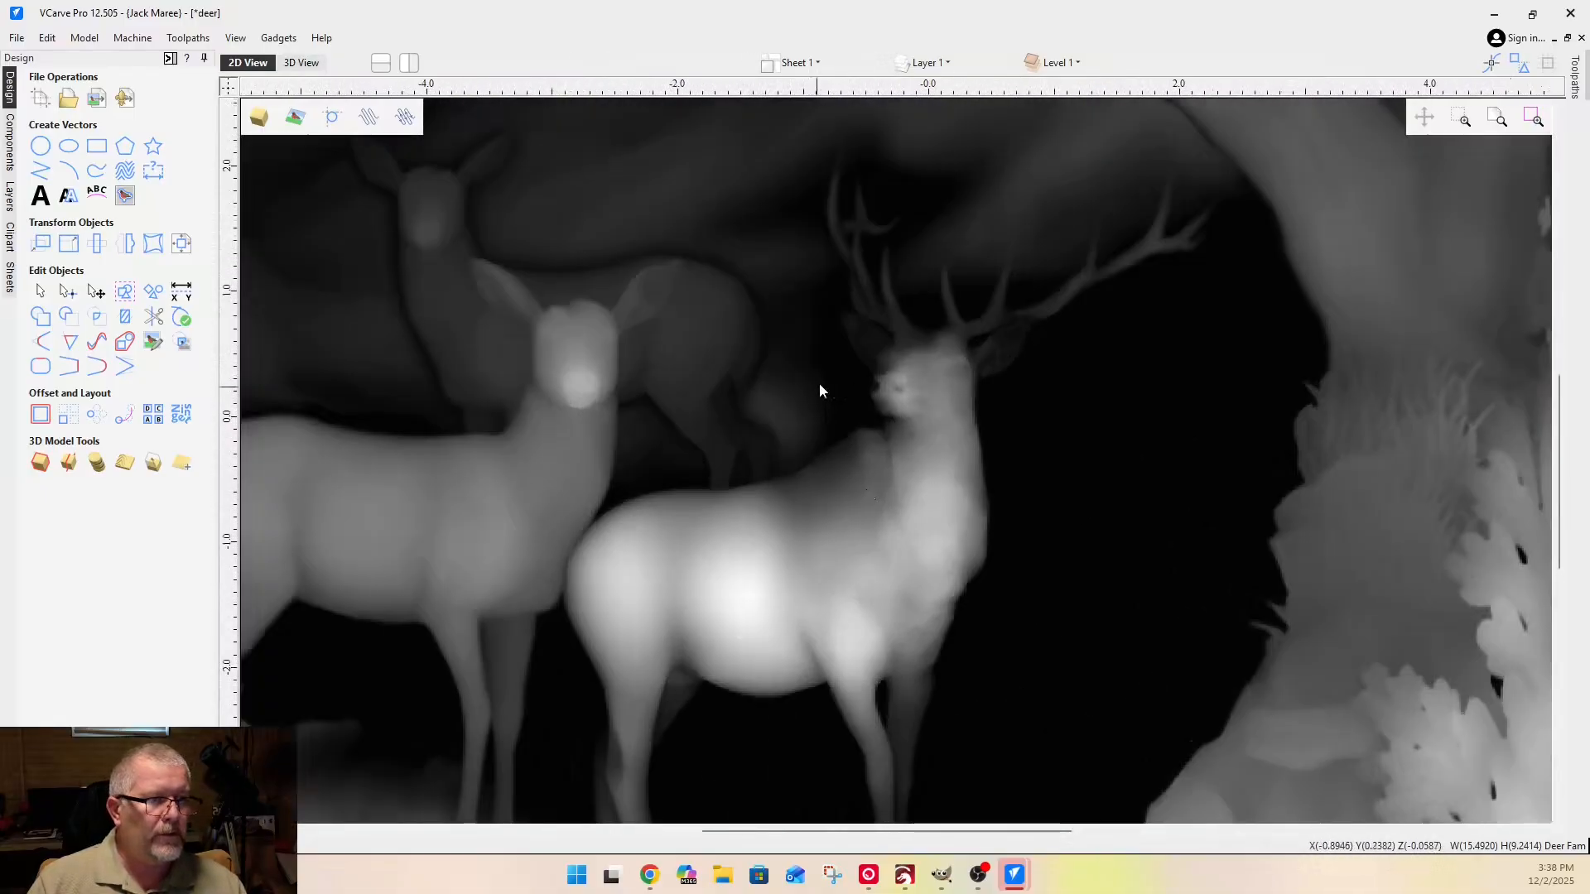
# - Draw a rectangle about 5.9 by 5.8 inches with externally radiused corners around the front stag
pyautogui.click(99, 149)
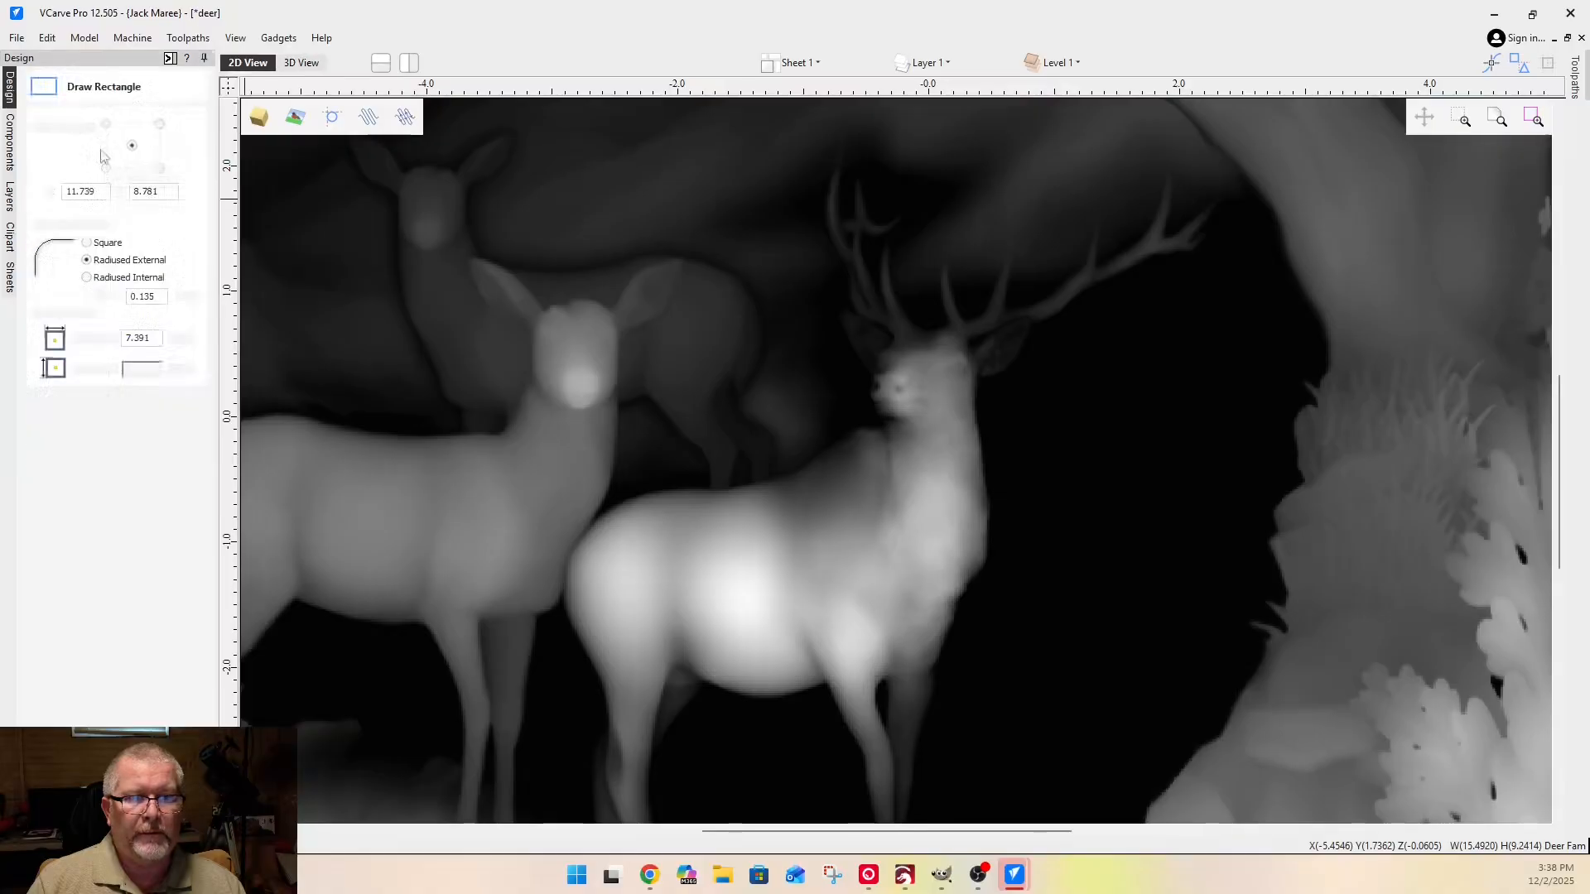
pyautogui.scroll(-3, 472, 348)
pyautogui.moveTo(479, 318); pyautogui.dragTo(718, 554)
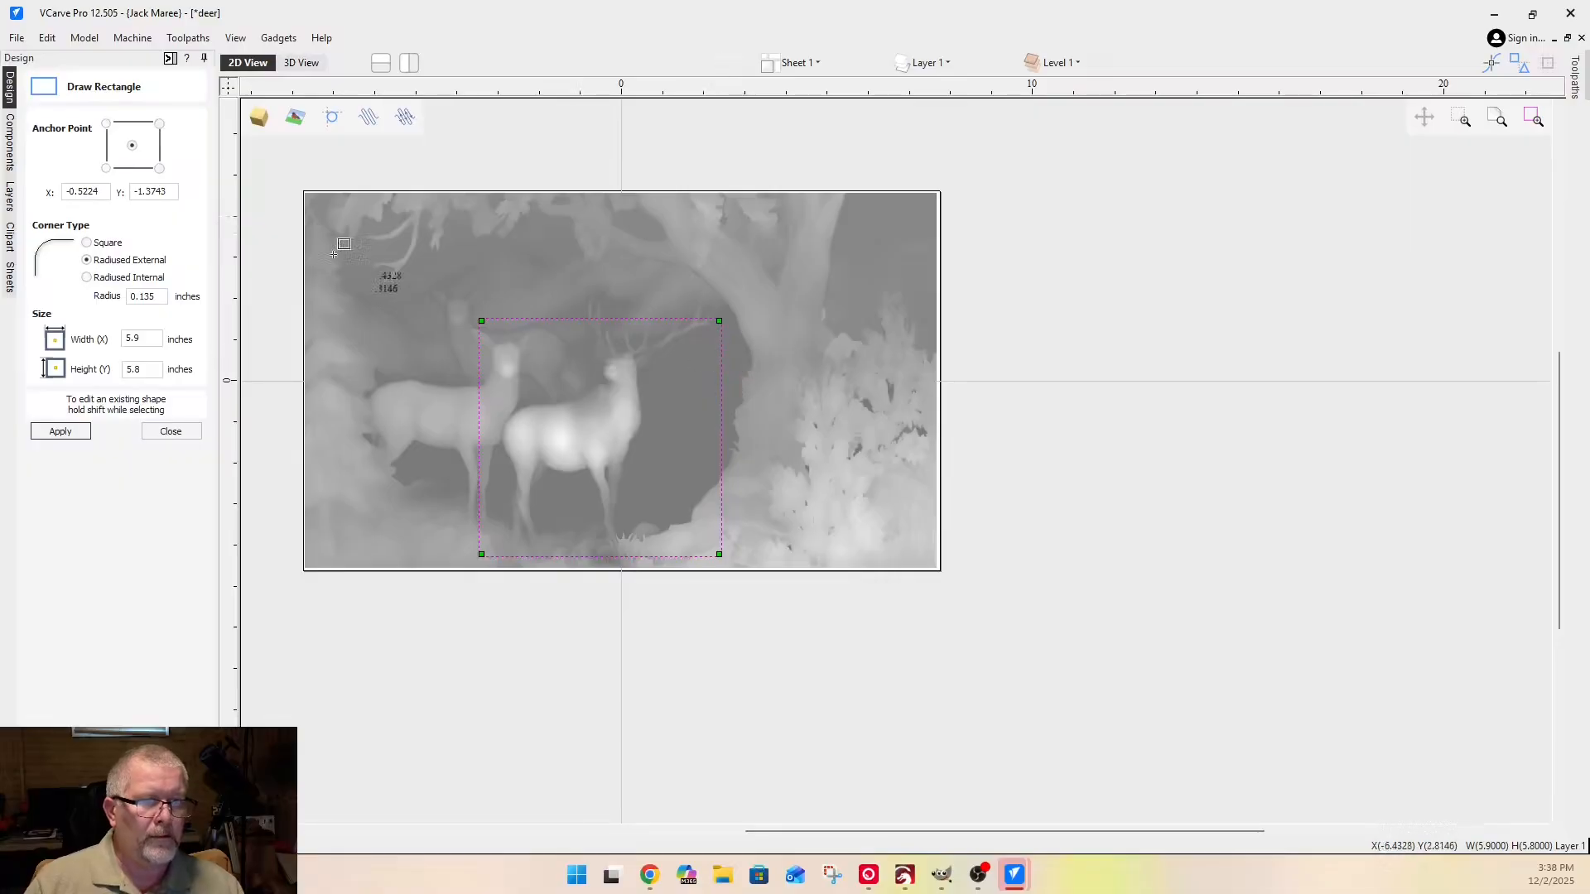
pyautogui.click(171, 431)
# - Enter node editing on the rectangle and move the top edge's right-end node to above the stag's head
pyautogui.scroll(3, 613, 331)
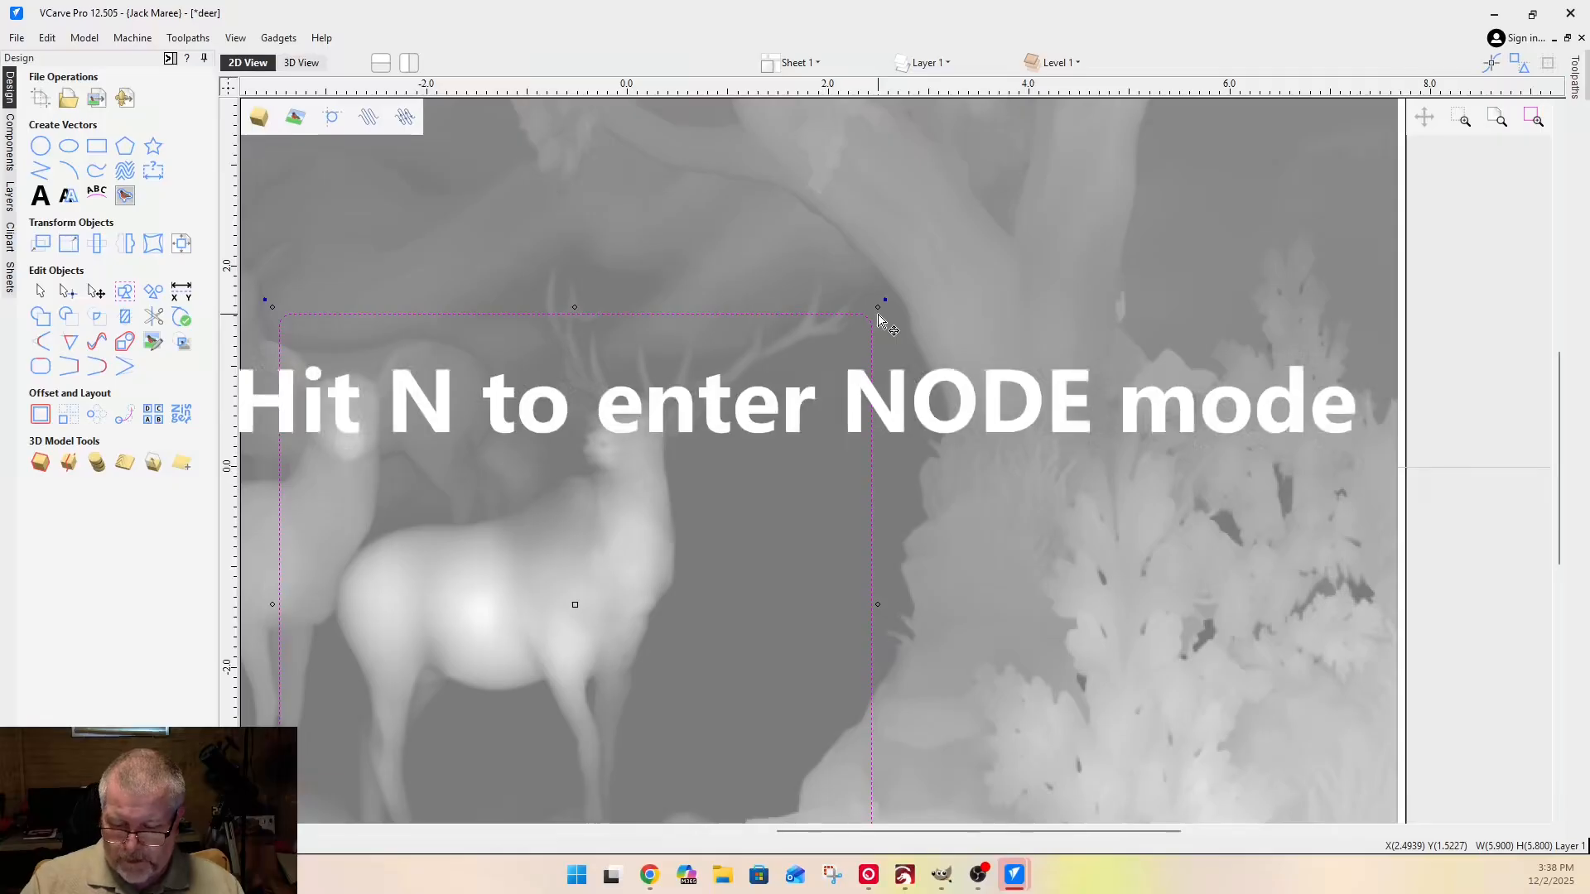
pyautogui.press('n')
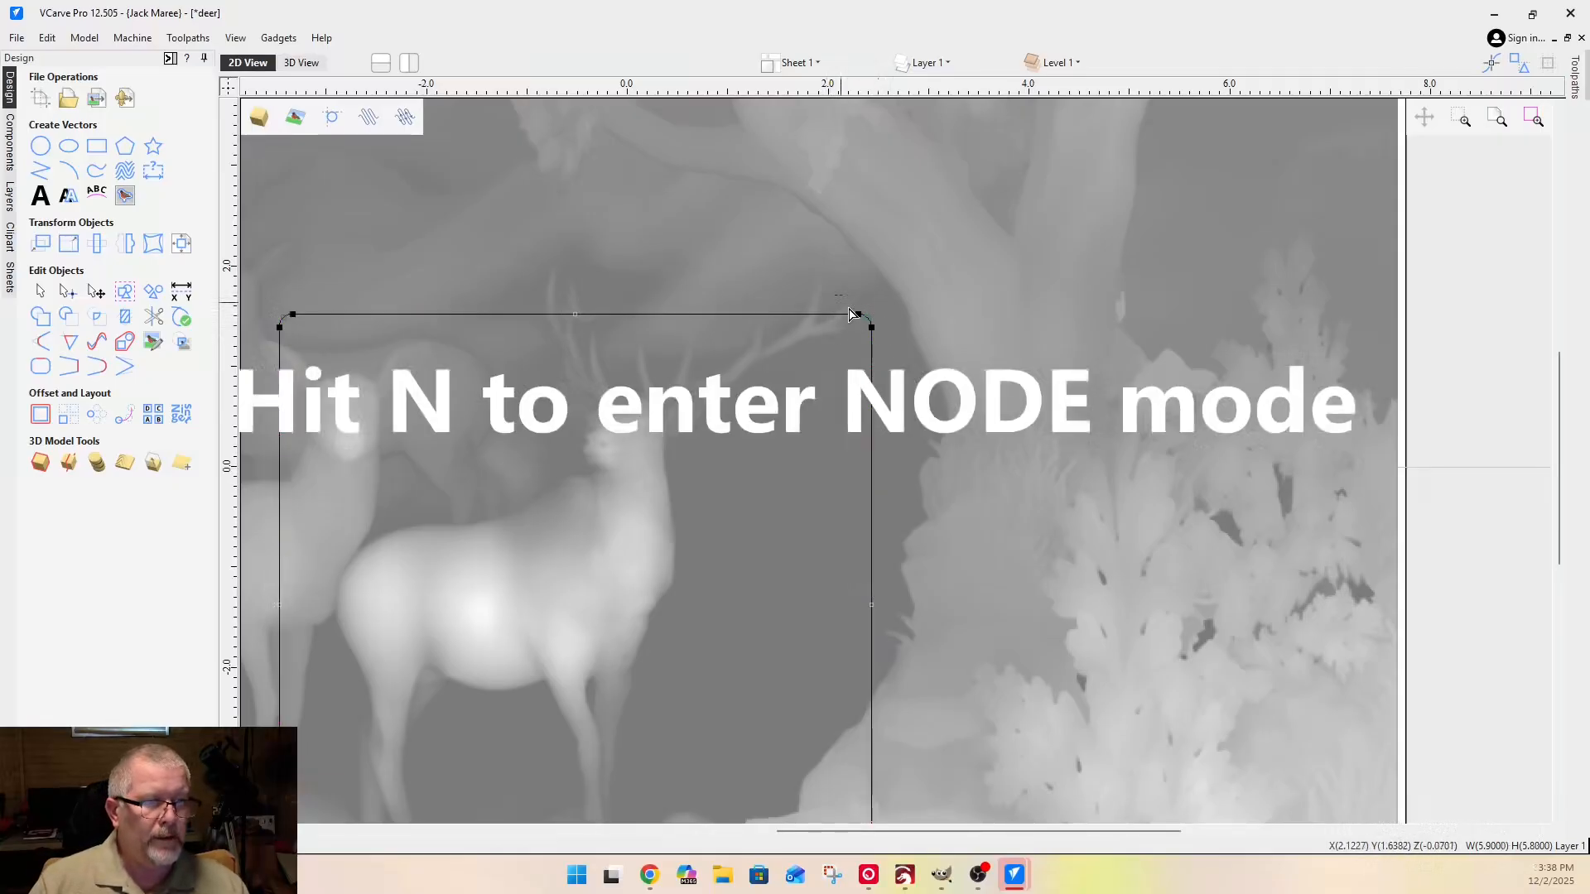
pyautogui.click(865, 321)
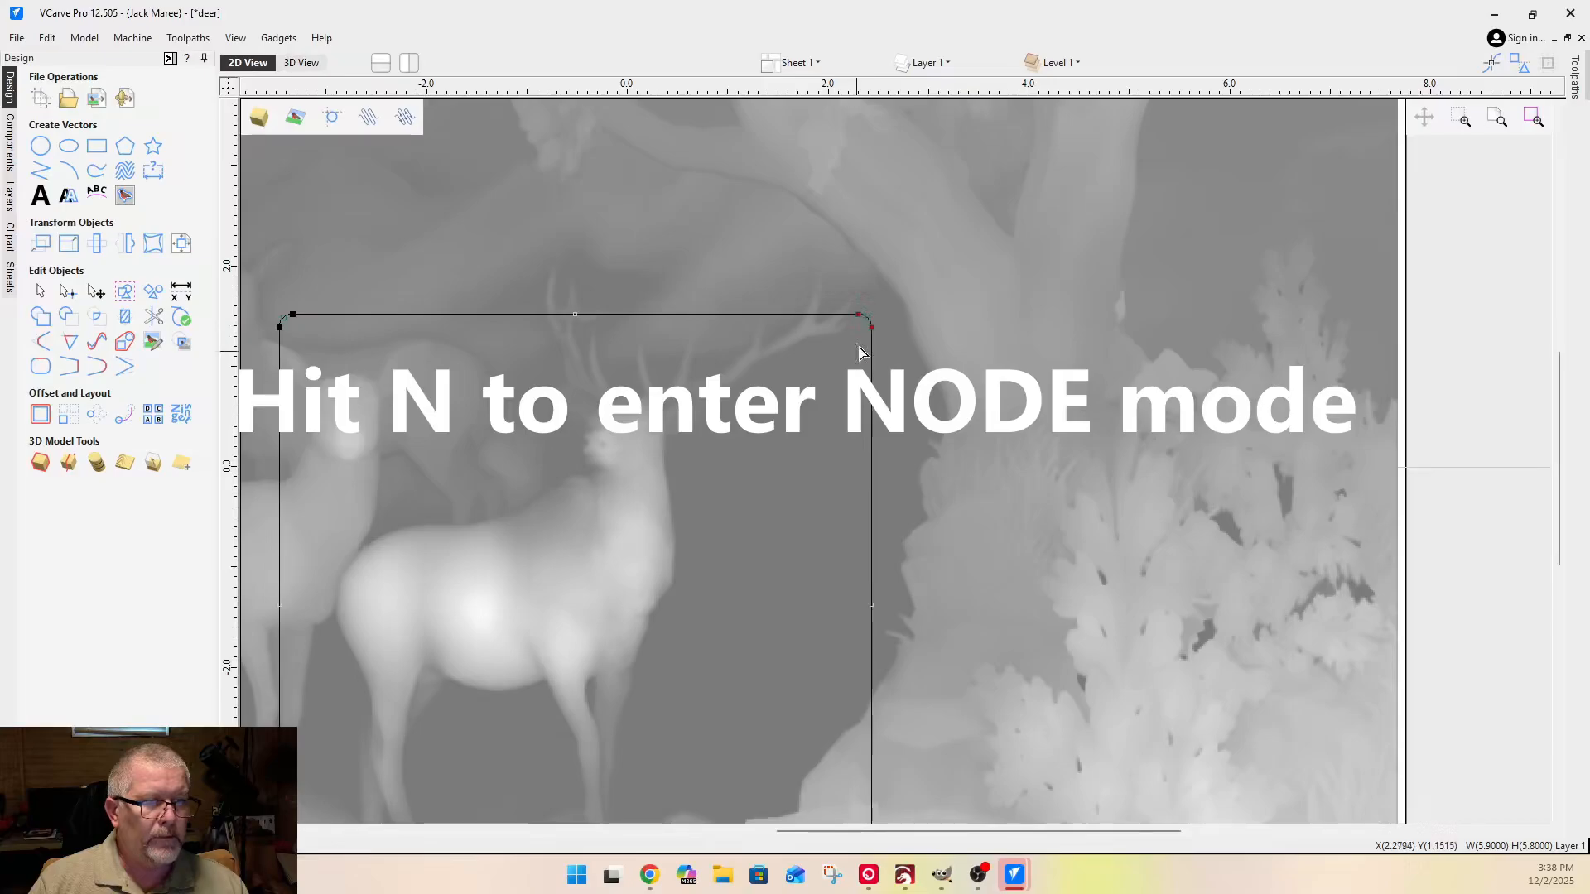
pyautogui.click(858, 331)
pyautogui.moveTo(858, 315); pyautogui.dragTo(644, 287)
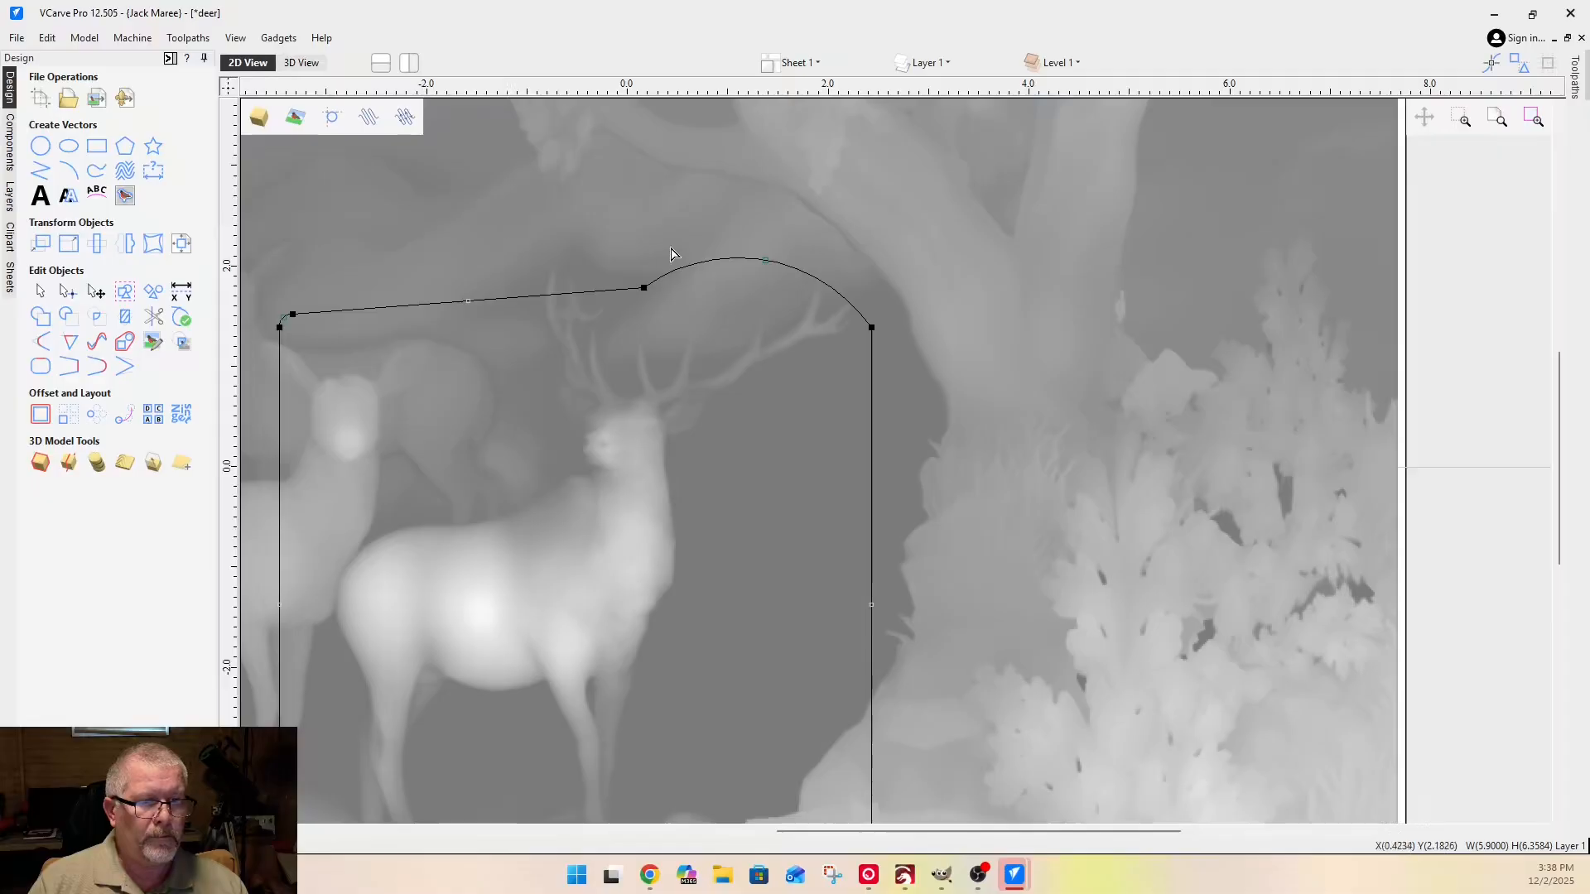
# - Select all nodes of the outline and convert them to smooth nodes
pyautogui.scroll(-2, 575, 259)
pyautogui.moveTo(762, 505); pyautogui.dragTo(903, 622)
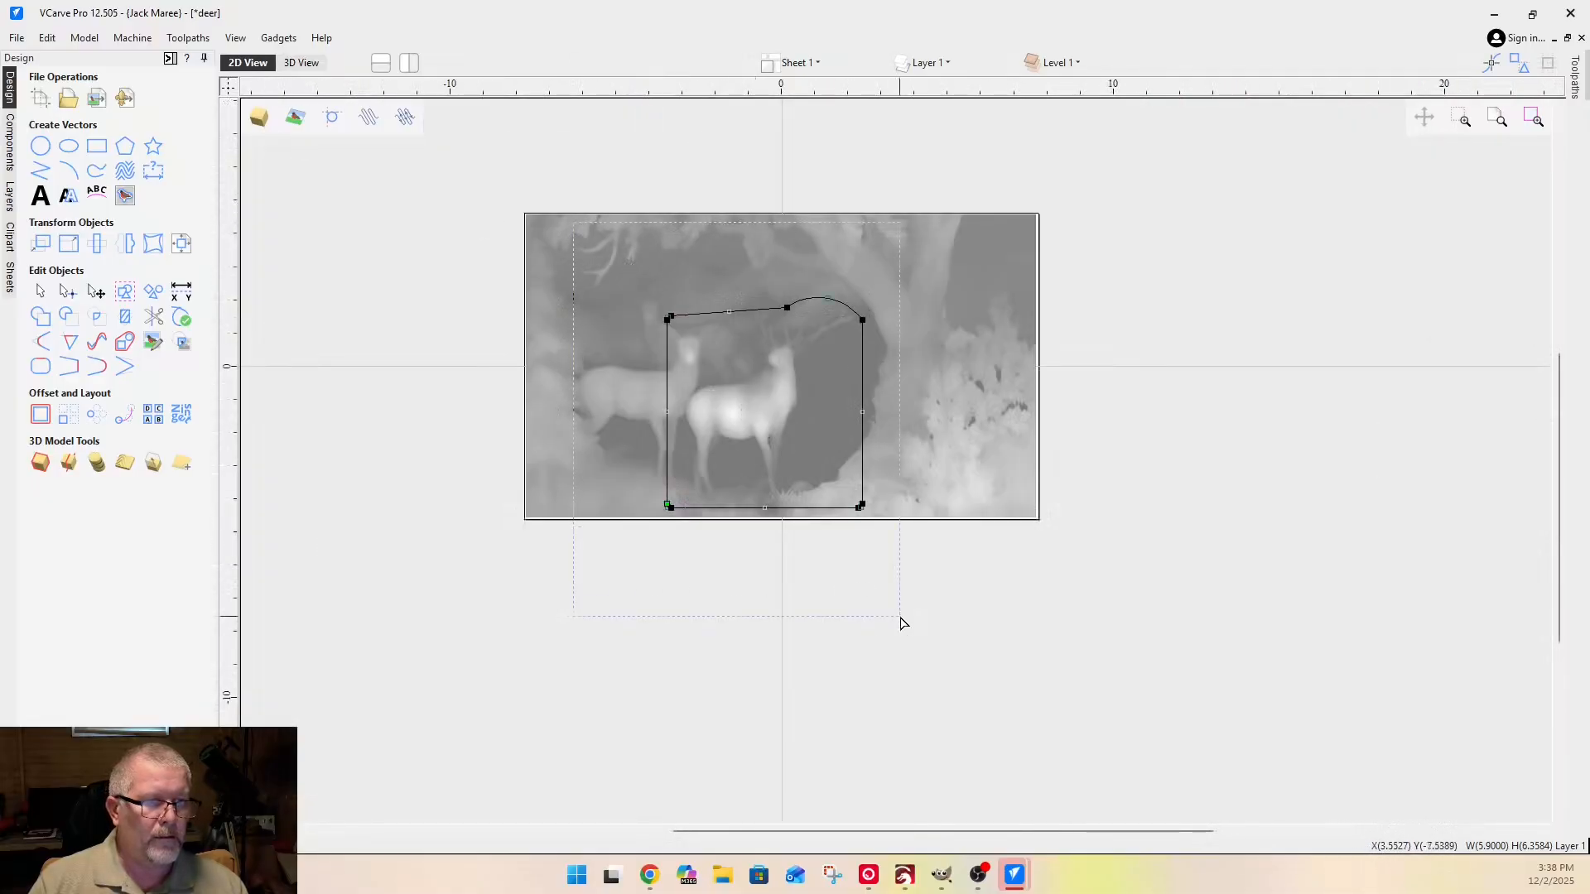
pyautogui.press('s')
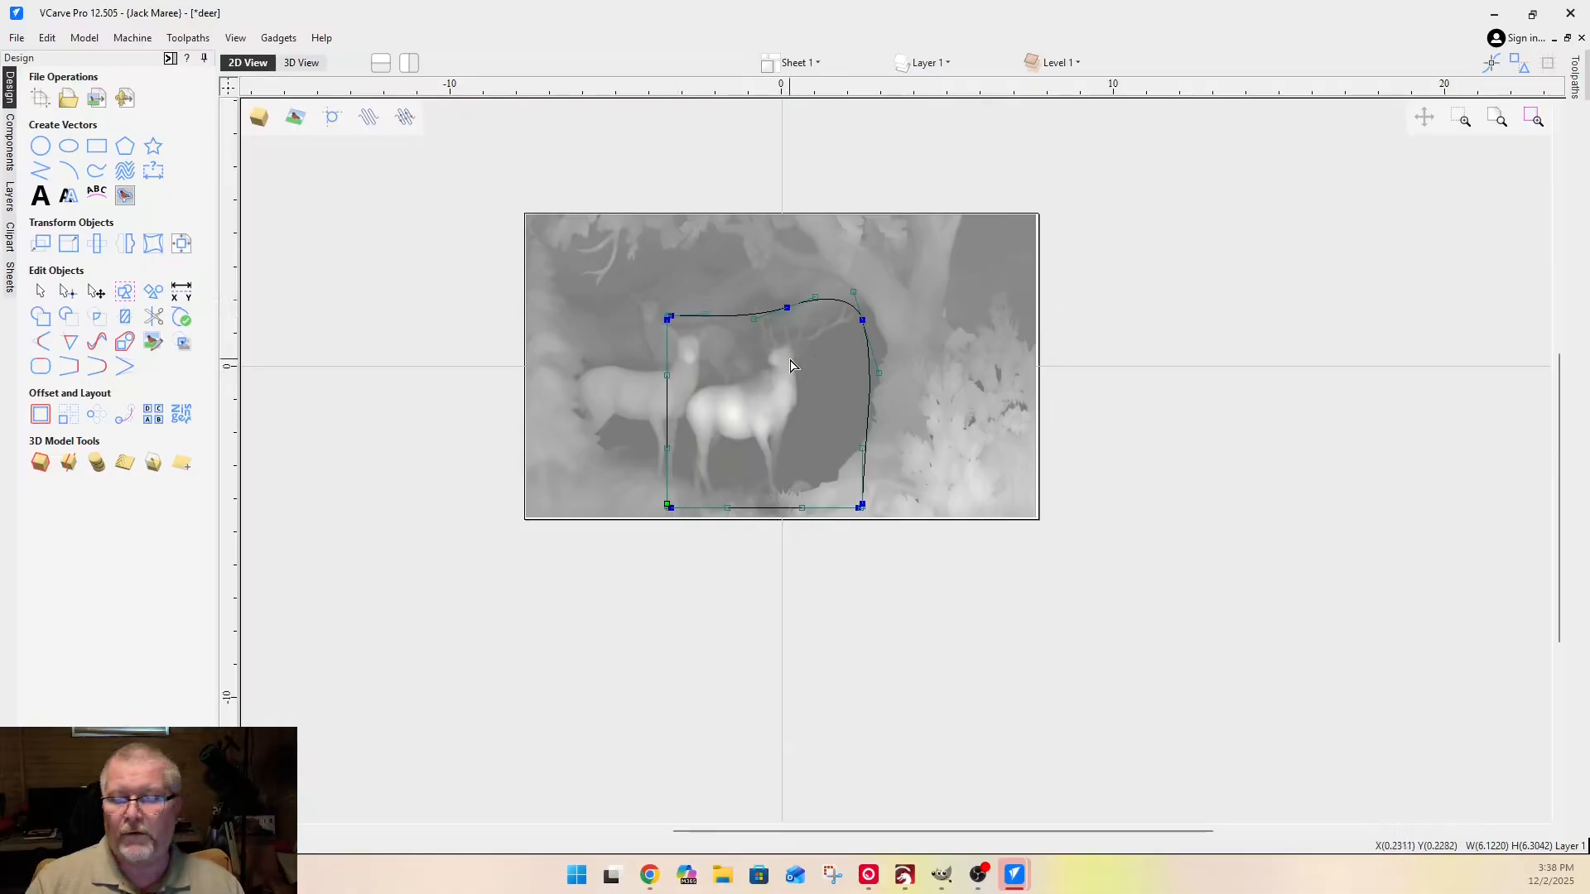
# - Move the upper node above the left antler, then add a point on the top curve and shape it down between the antlers
pyautogui.scroll(5, 807, 308)
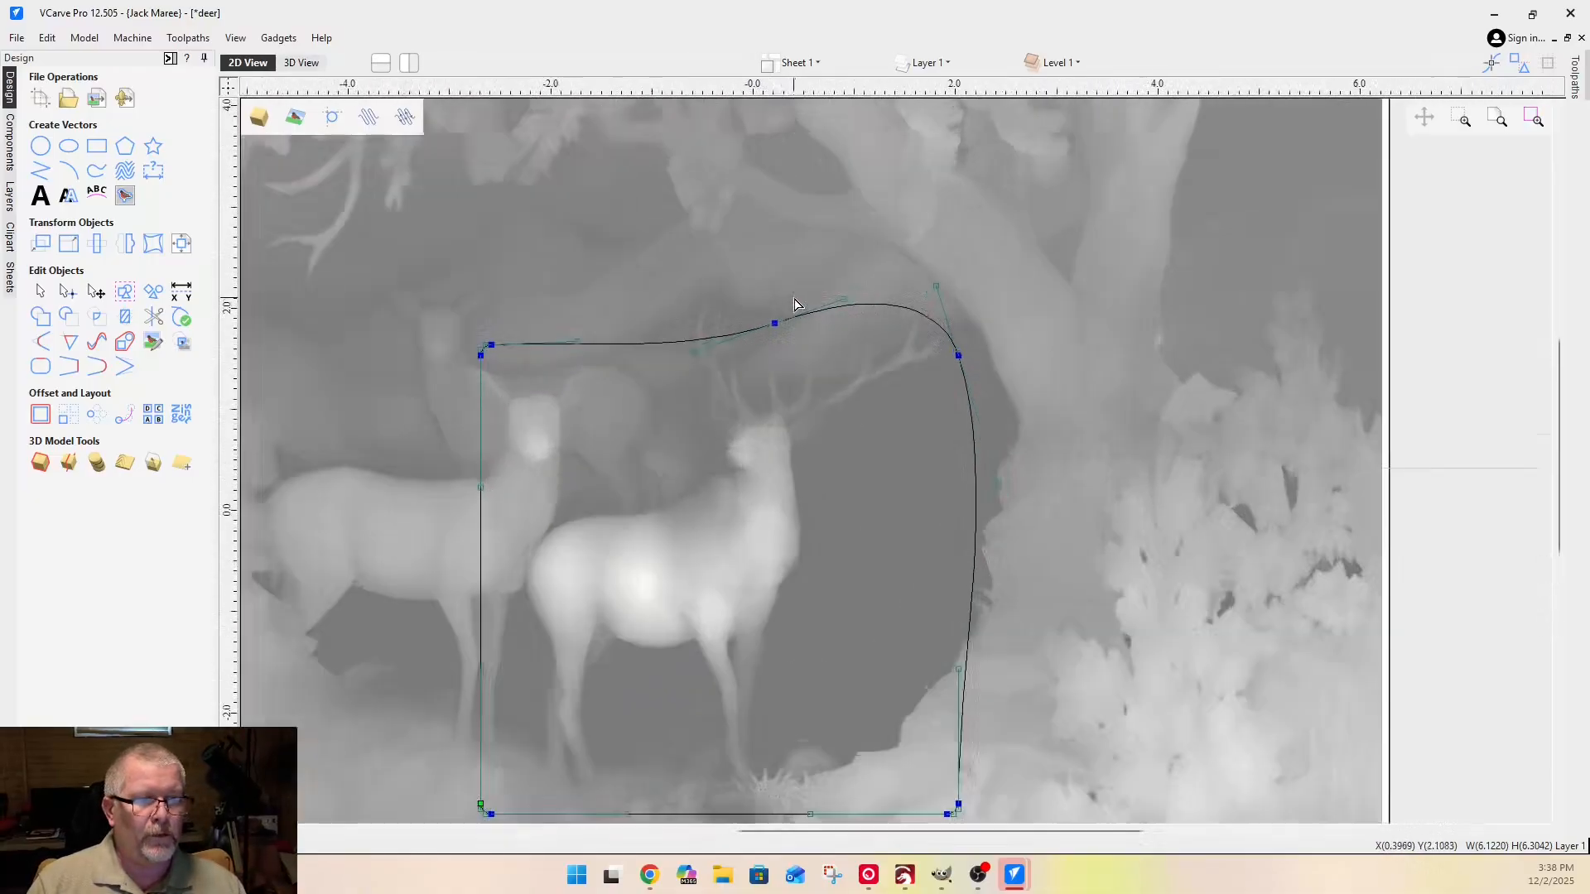
pyautogui.moveTo(749, 362); pyautogui.dragTo(560, 280)
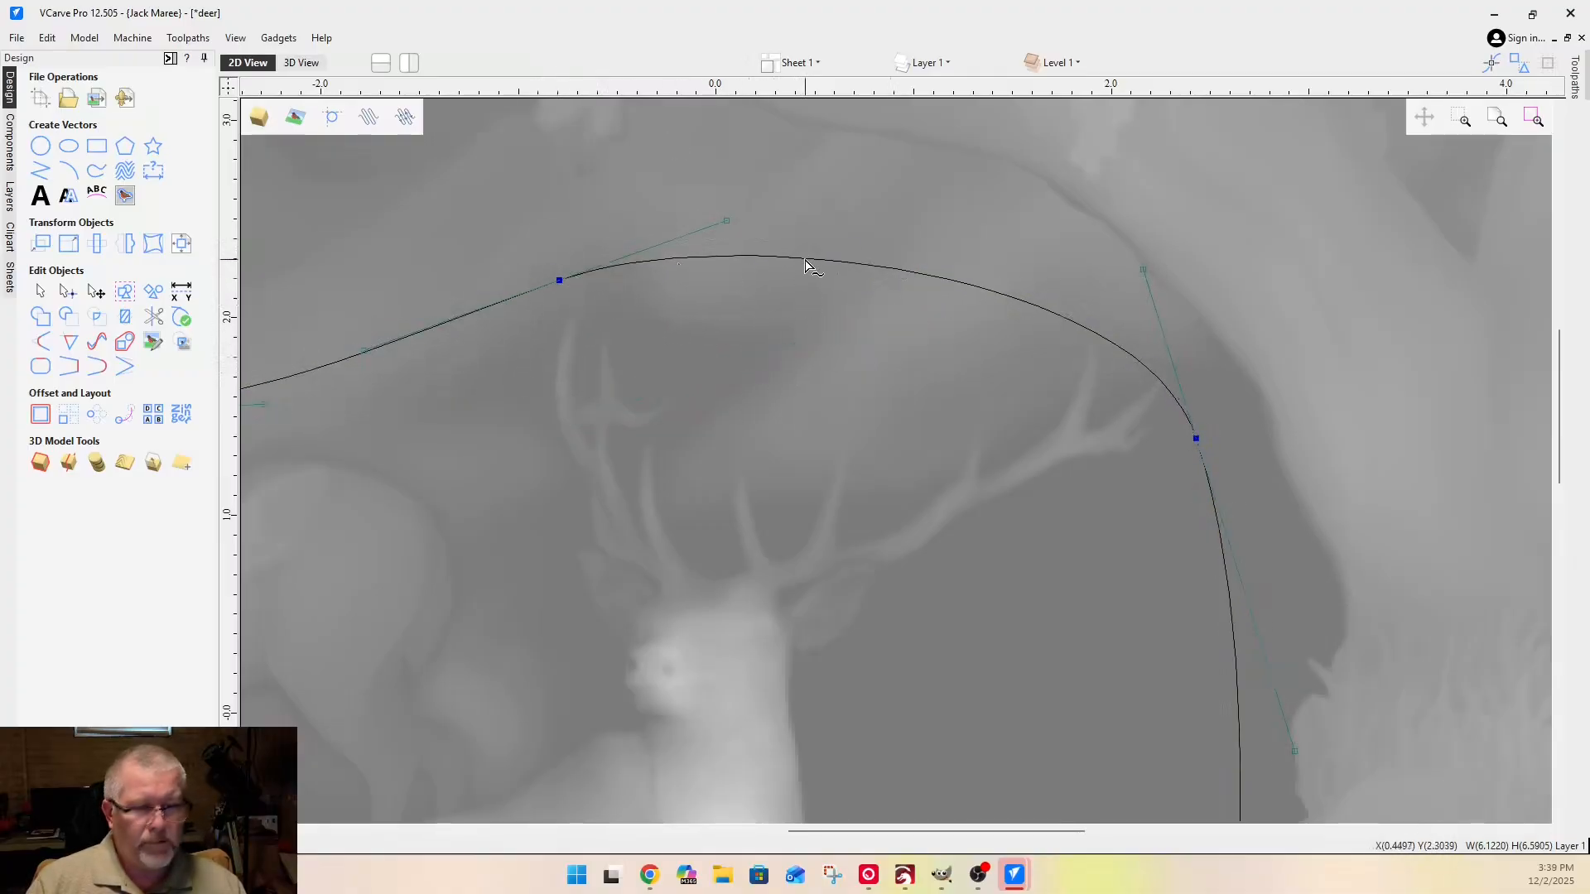
pyautogui.press('p')
pyautogui.moveTo(804, 258); pyautogui.dragTo(705, 404)
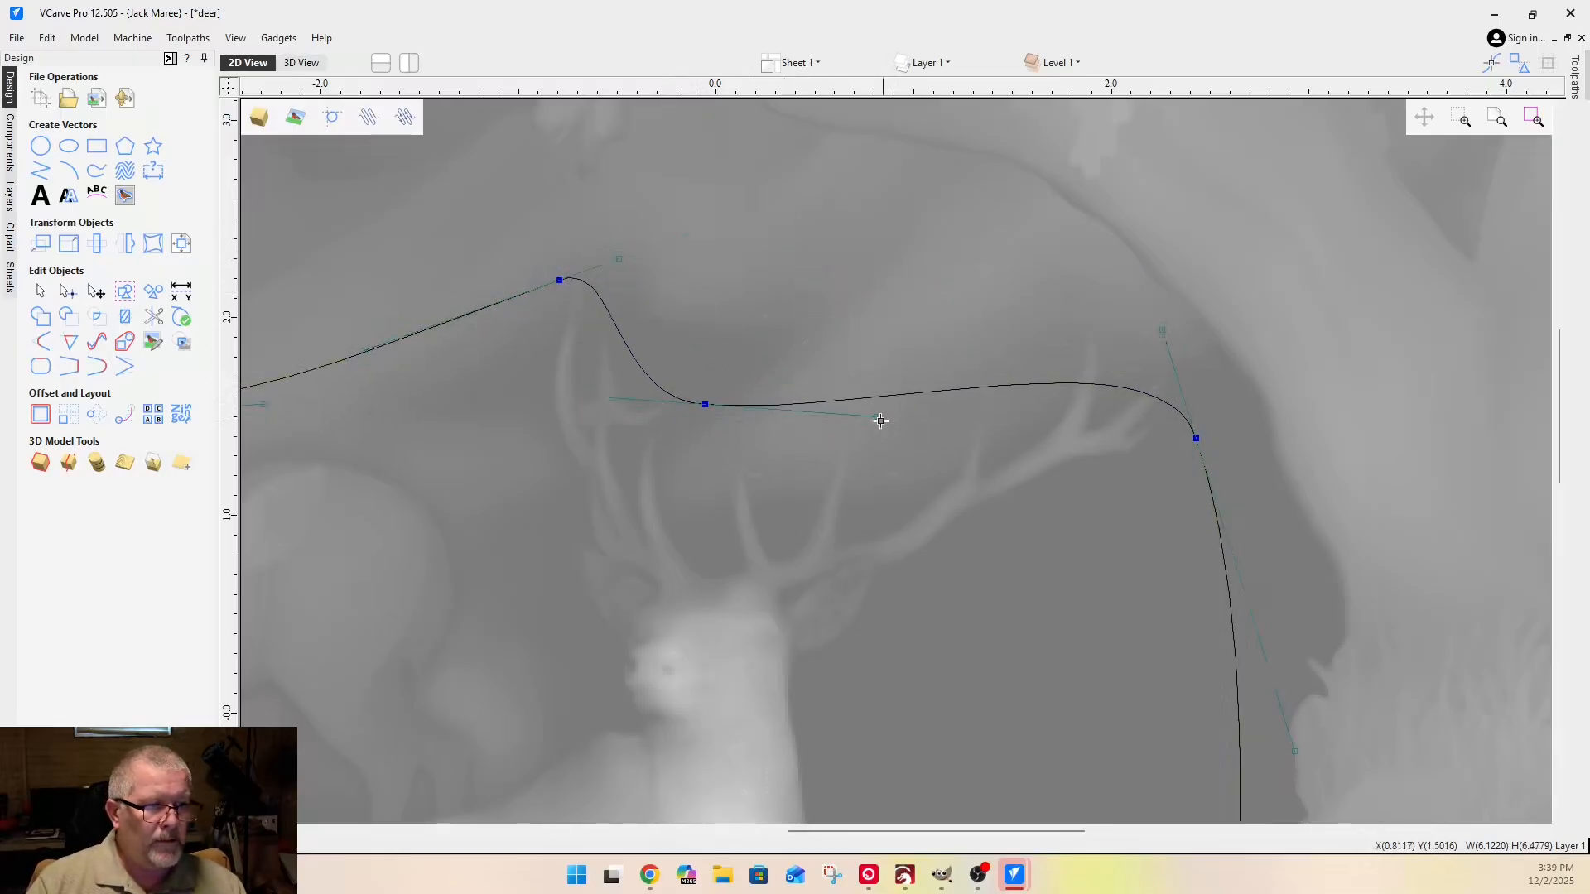
pyautogui.moveTo(880, 420); pyautogui.dragTo(728, 496)
pyautogui.moveTo(705, 404); pyautogui.dragTo(712, 503)
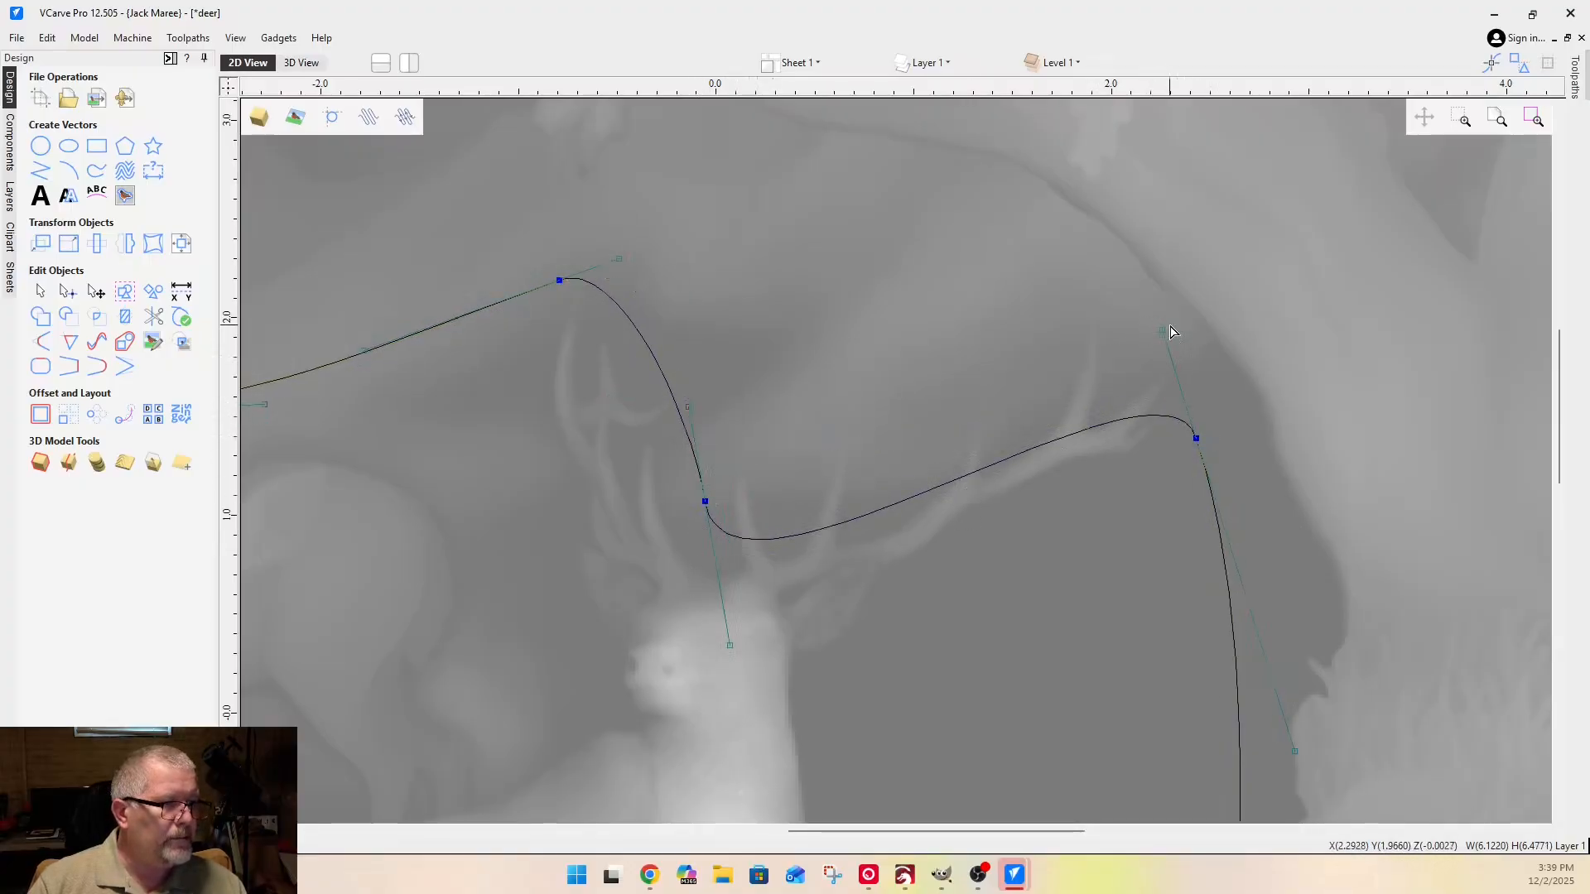
# - Reshape the curve over the right antler by lengthening the tip node's upper handle and moving the node slightly outward
pyautogui.click(1162, 335)
pyautogui.click(1162, 420)
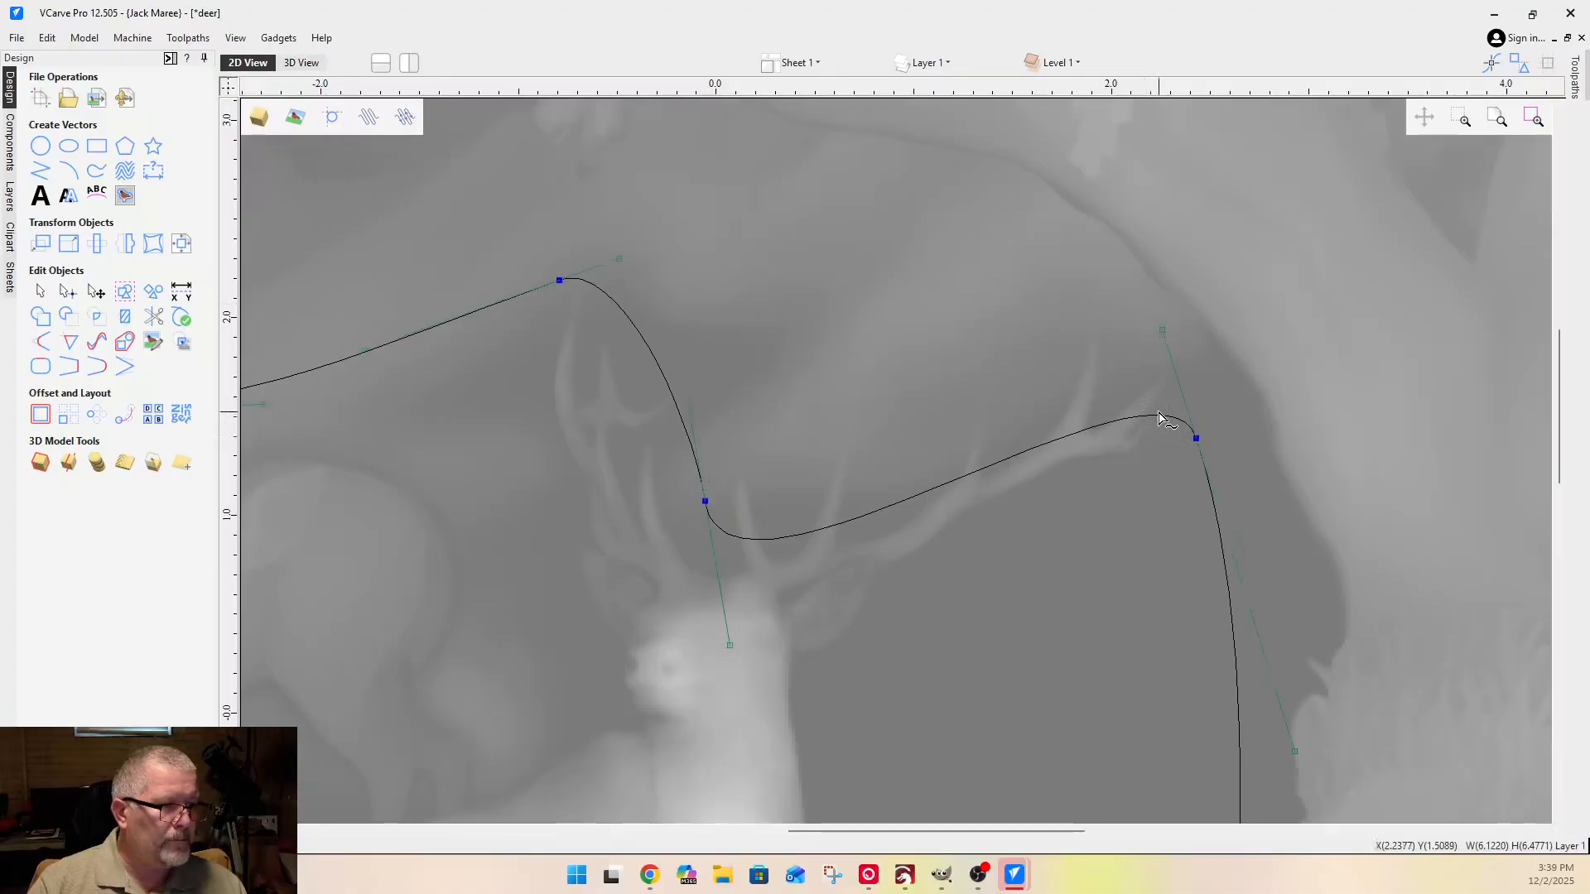
pyautogui.moveTo(1162, 331); pyautogui.dragTo(1131, 143)
pyautogui.moveTo(1197, 431); pyautogui.dragTo(1209, 420)
# - Add two points below the right antler, placing one behind the stag's neck and one along the antler's underside
pyautogui.press('p')
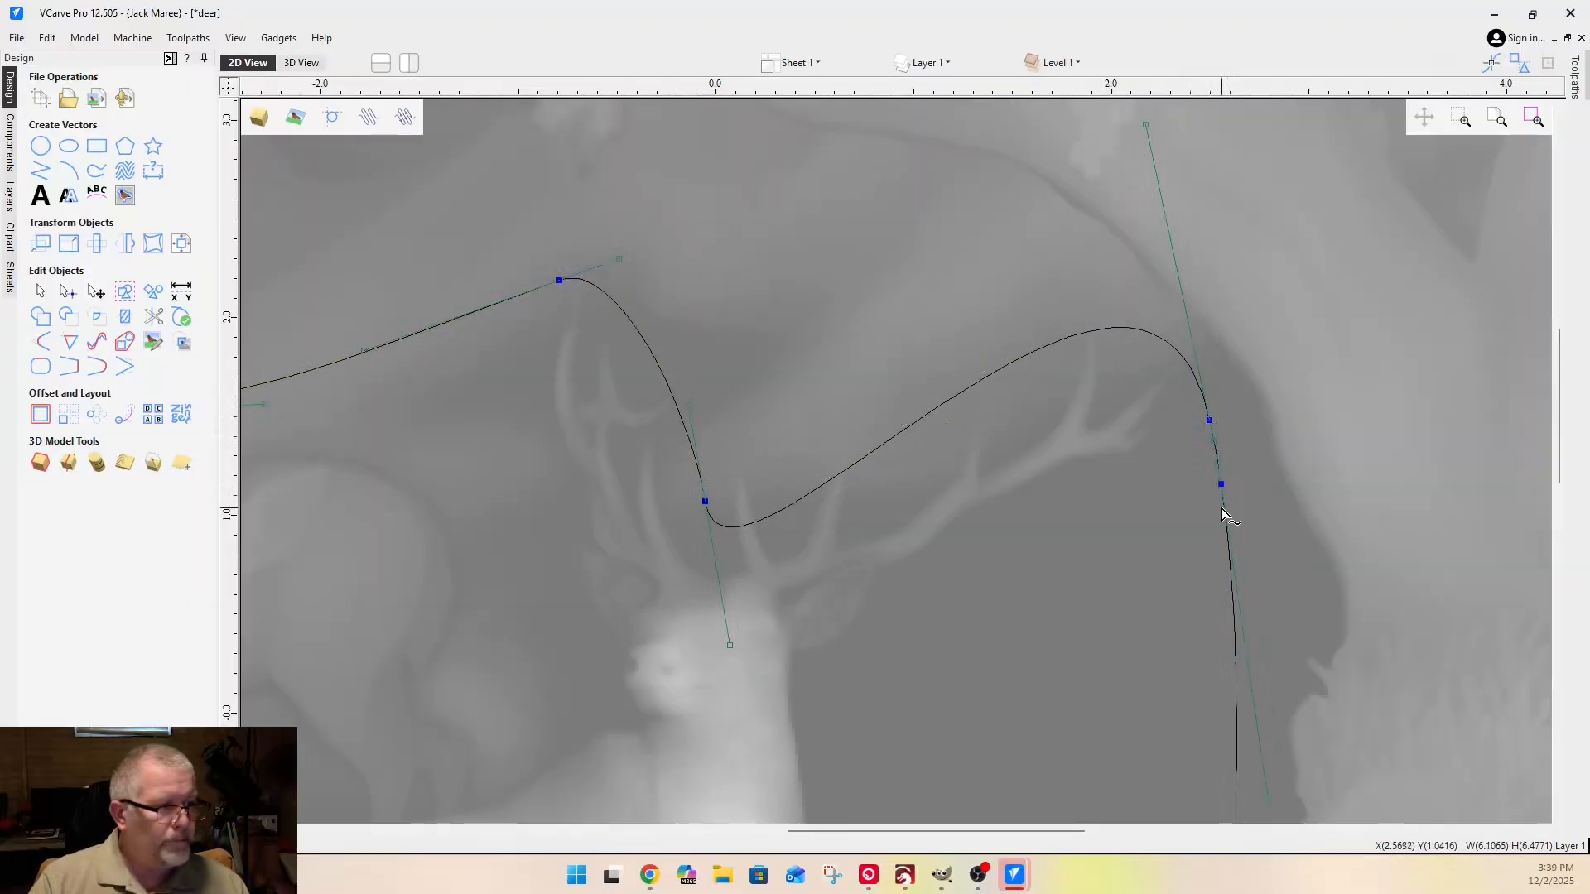
pyautogui.moveTo(1224, 486); pyautogui.dragTo(802, 667)
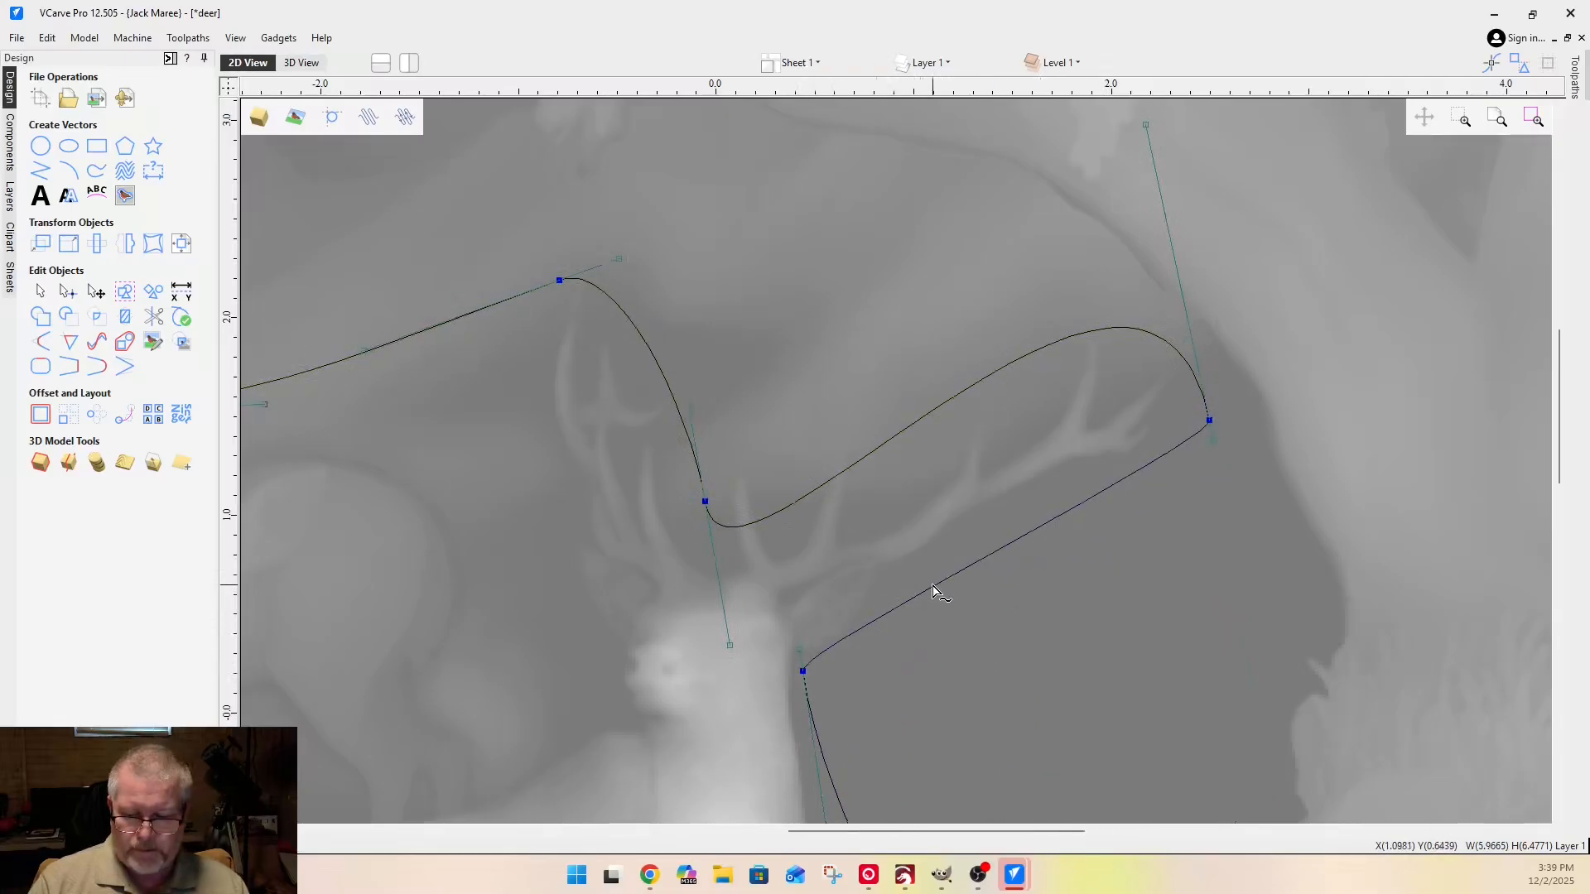
pyautogui.press('p')
pyautogui.moveTo(934, 589); pyautogui.dragTo(932, 558)
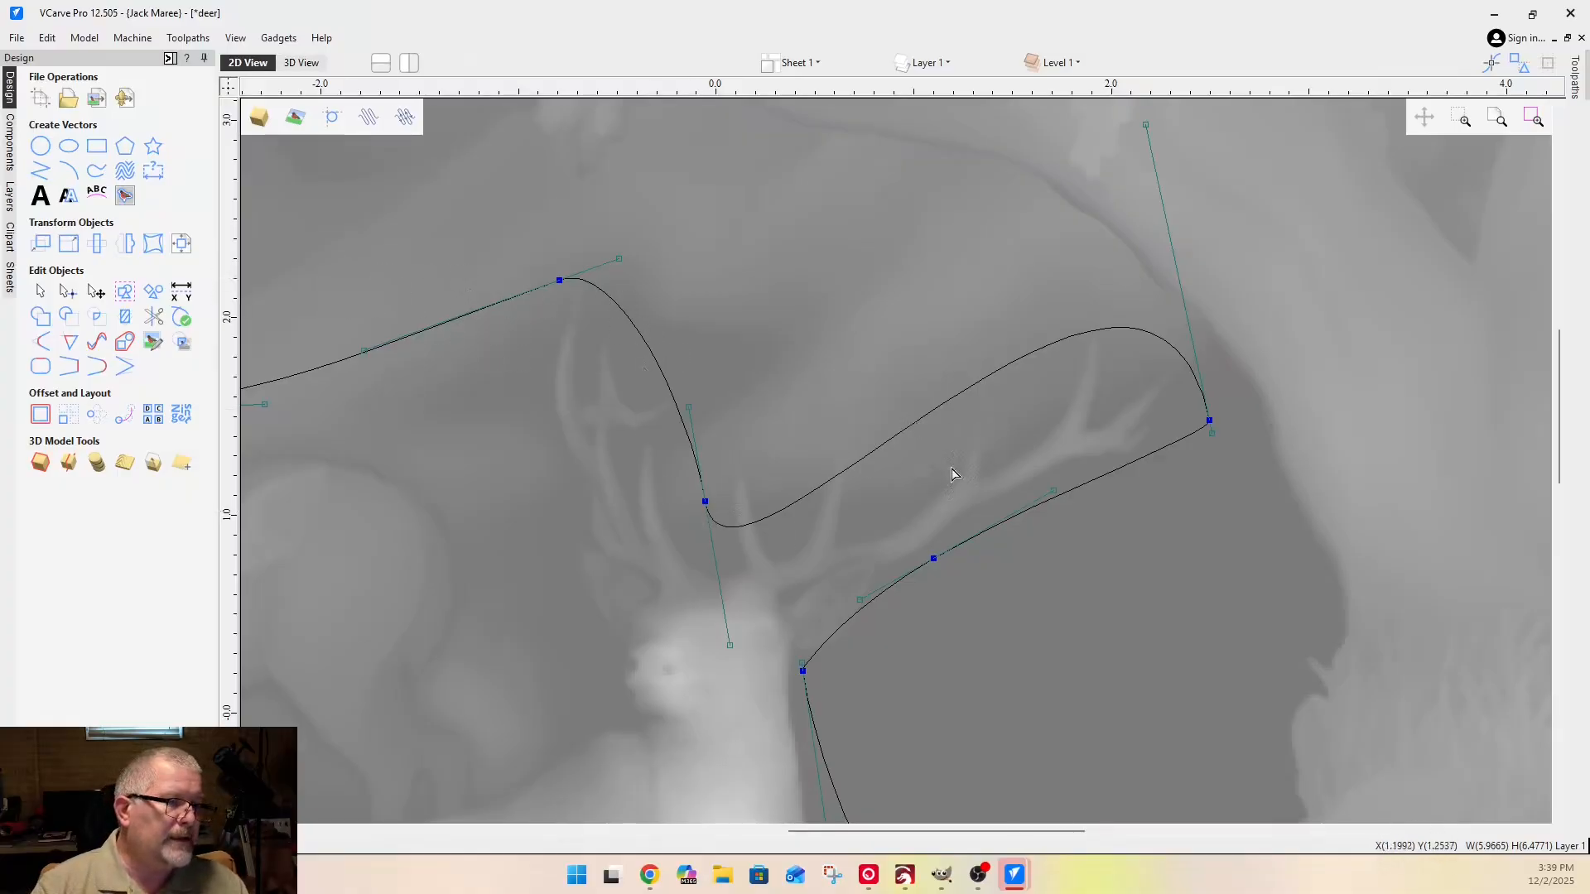
# - Move the outline's two upper-left corner nodes to the stag's back below the muzzle and to its rump
pyautogui.scroll(-4, 791, 350)
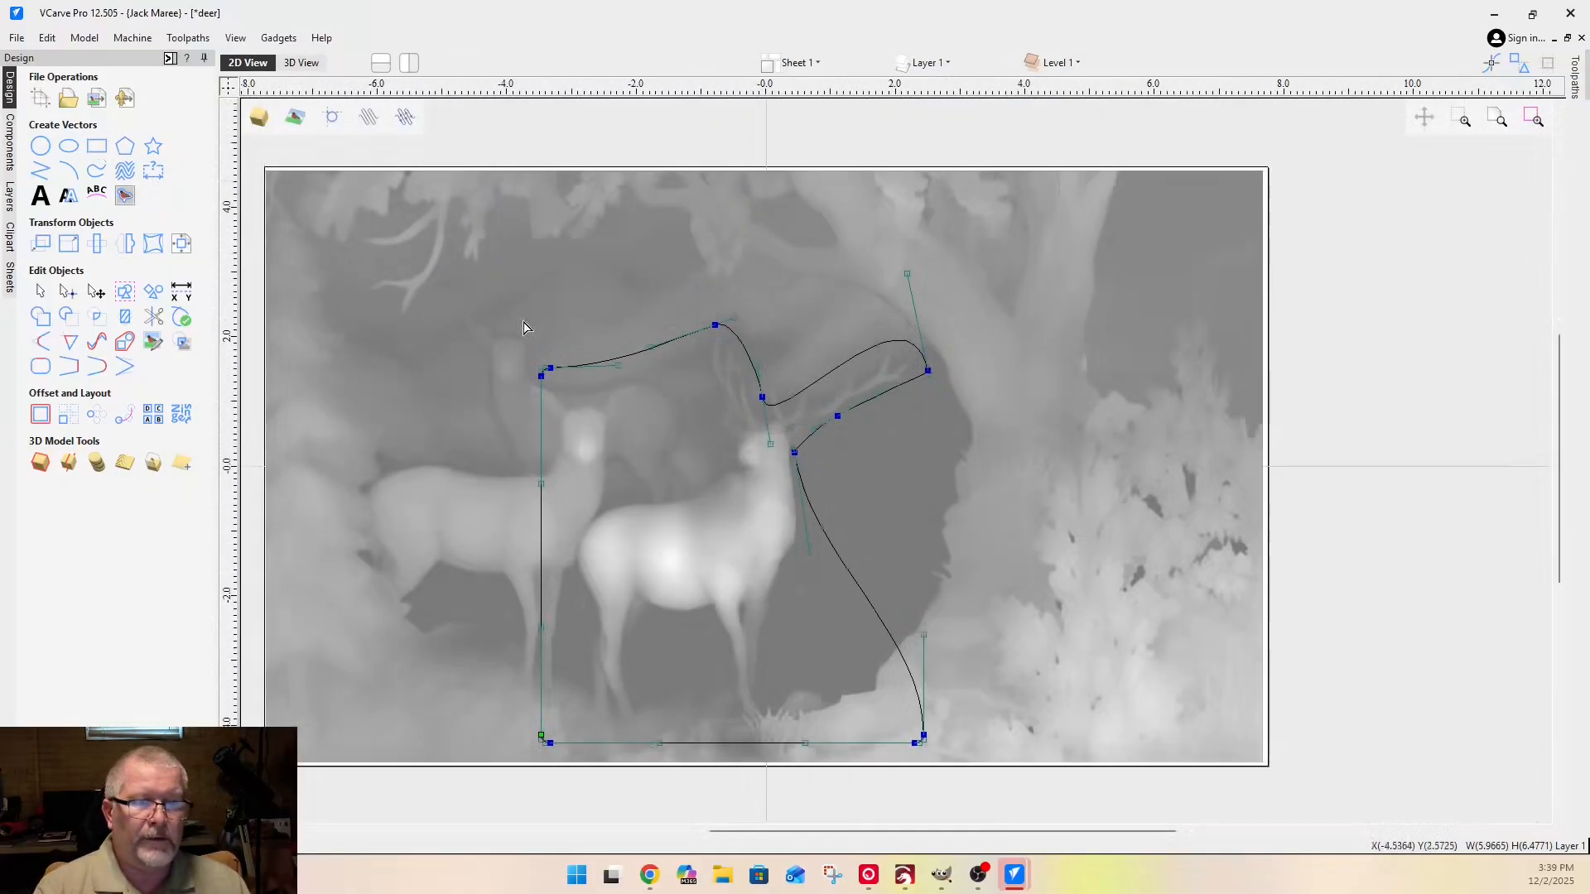
pyautogui.scroll(4, 590, 396)
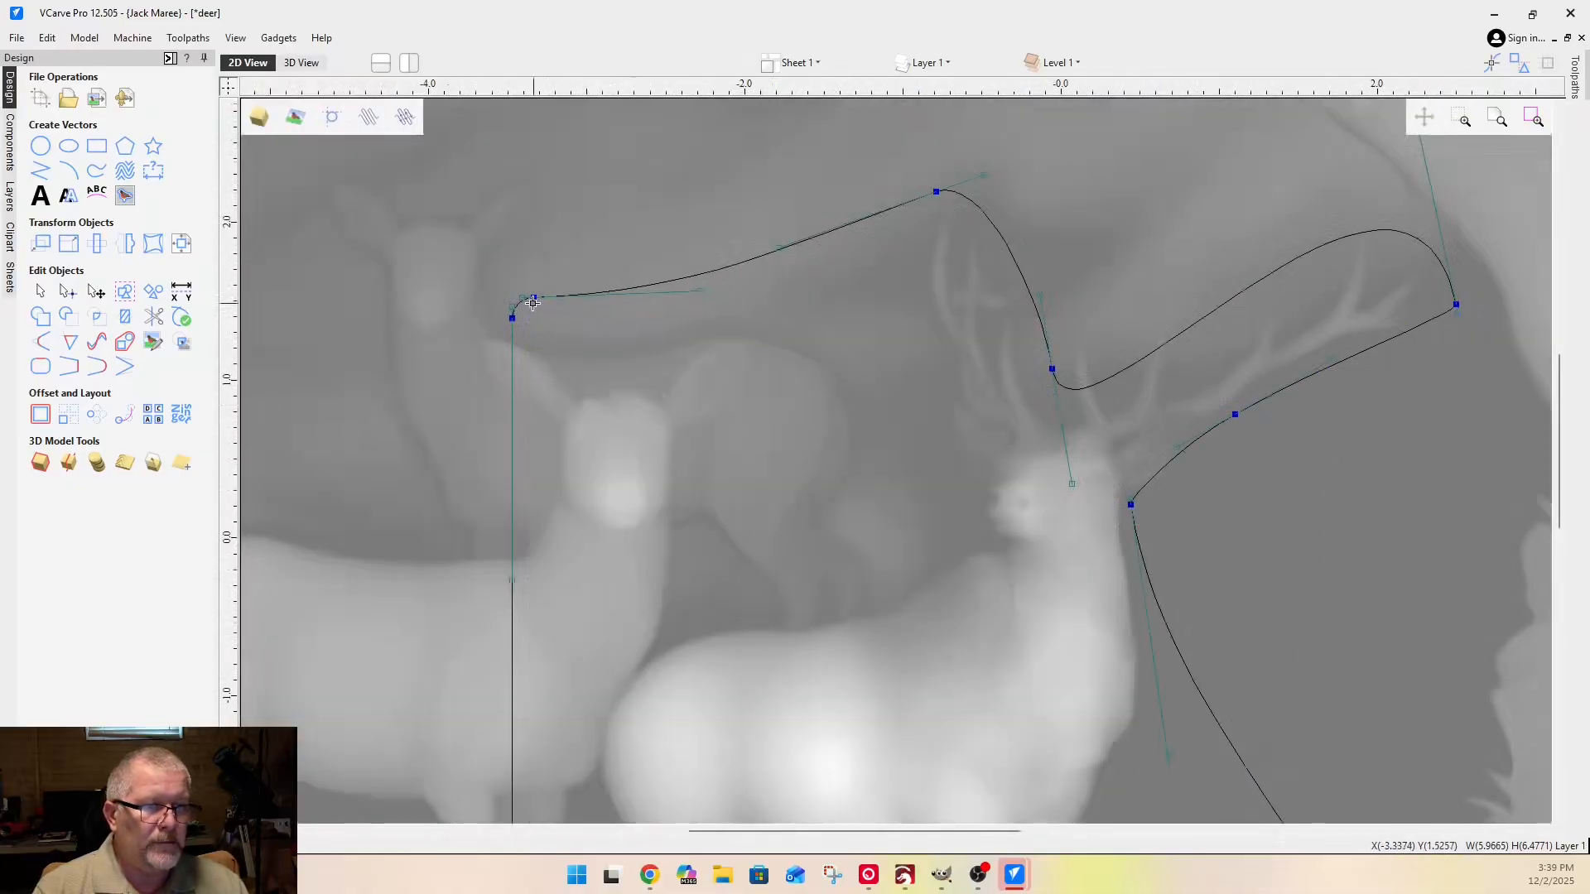
pyautogui.moveTo(533, 303); pyautogui.dragTo(936, 555)
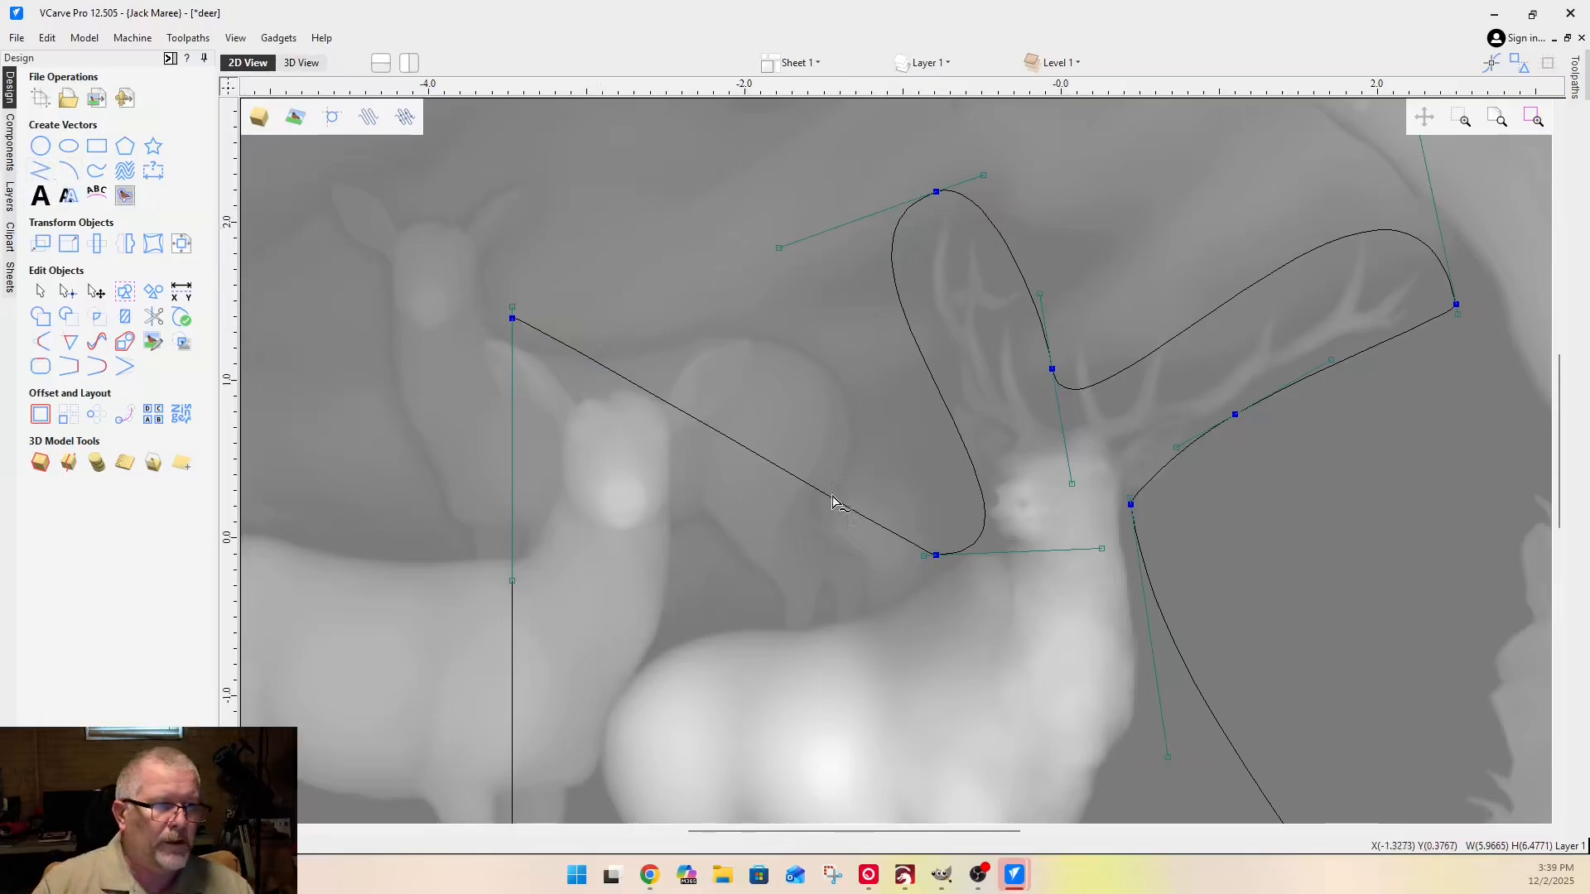
pyautogui.click(513, 318)
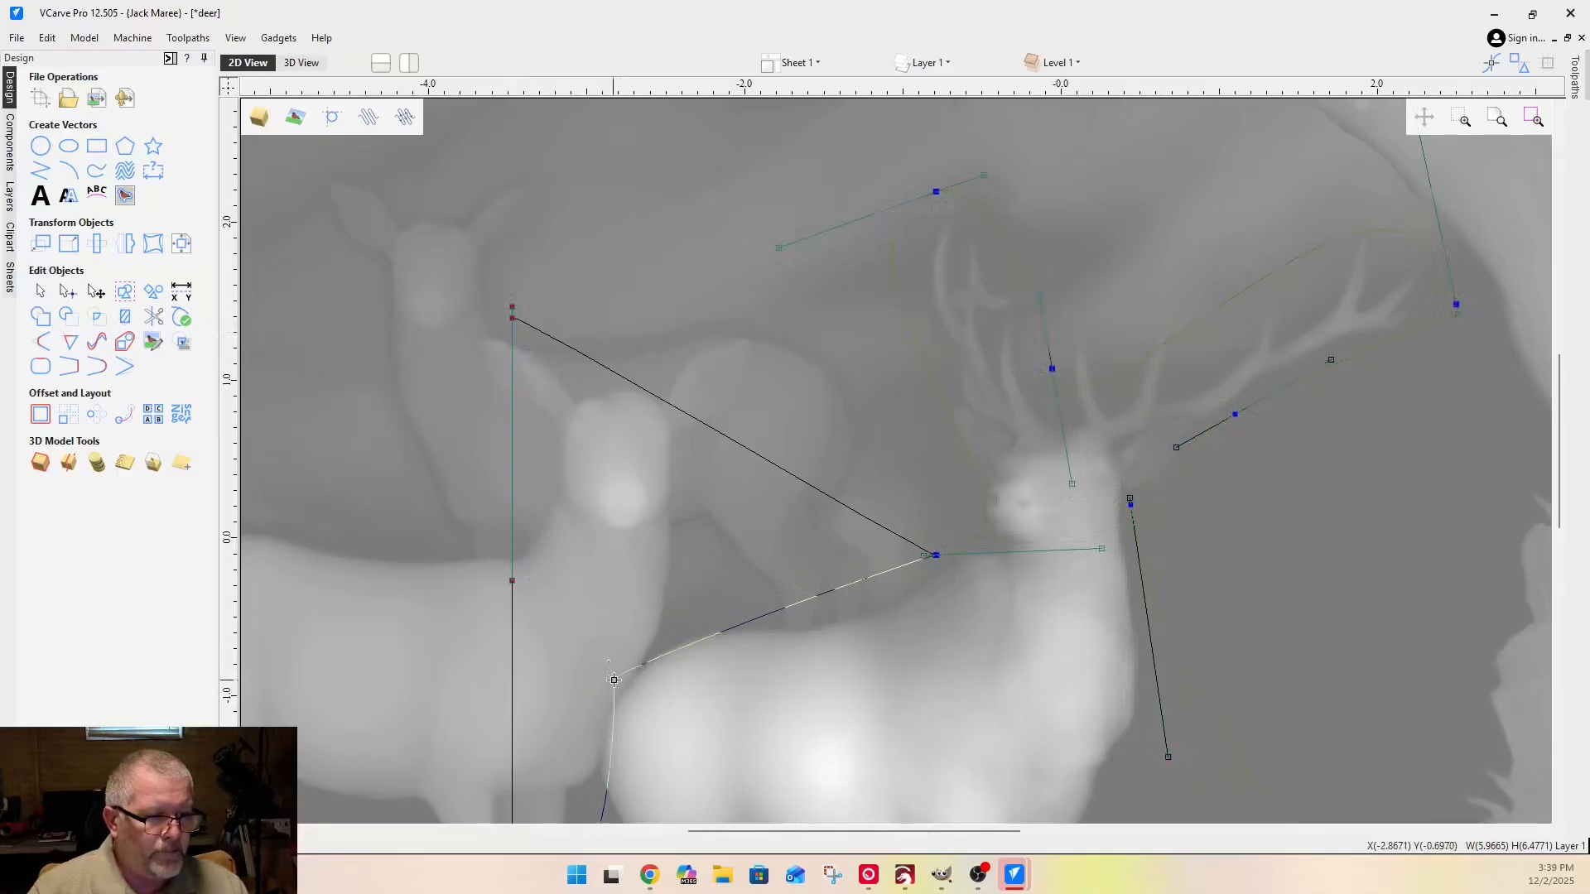
# - Refine the node on the stag's back by angling its handle along the body and moving it closer to the neck
pyautogui.scroll(2, 934, 560)
pyautogui.scroll(2, 931, 559)
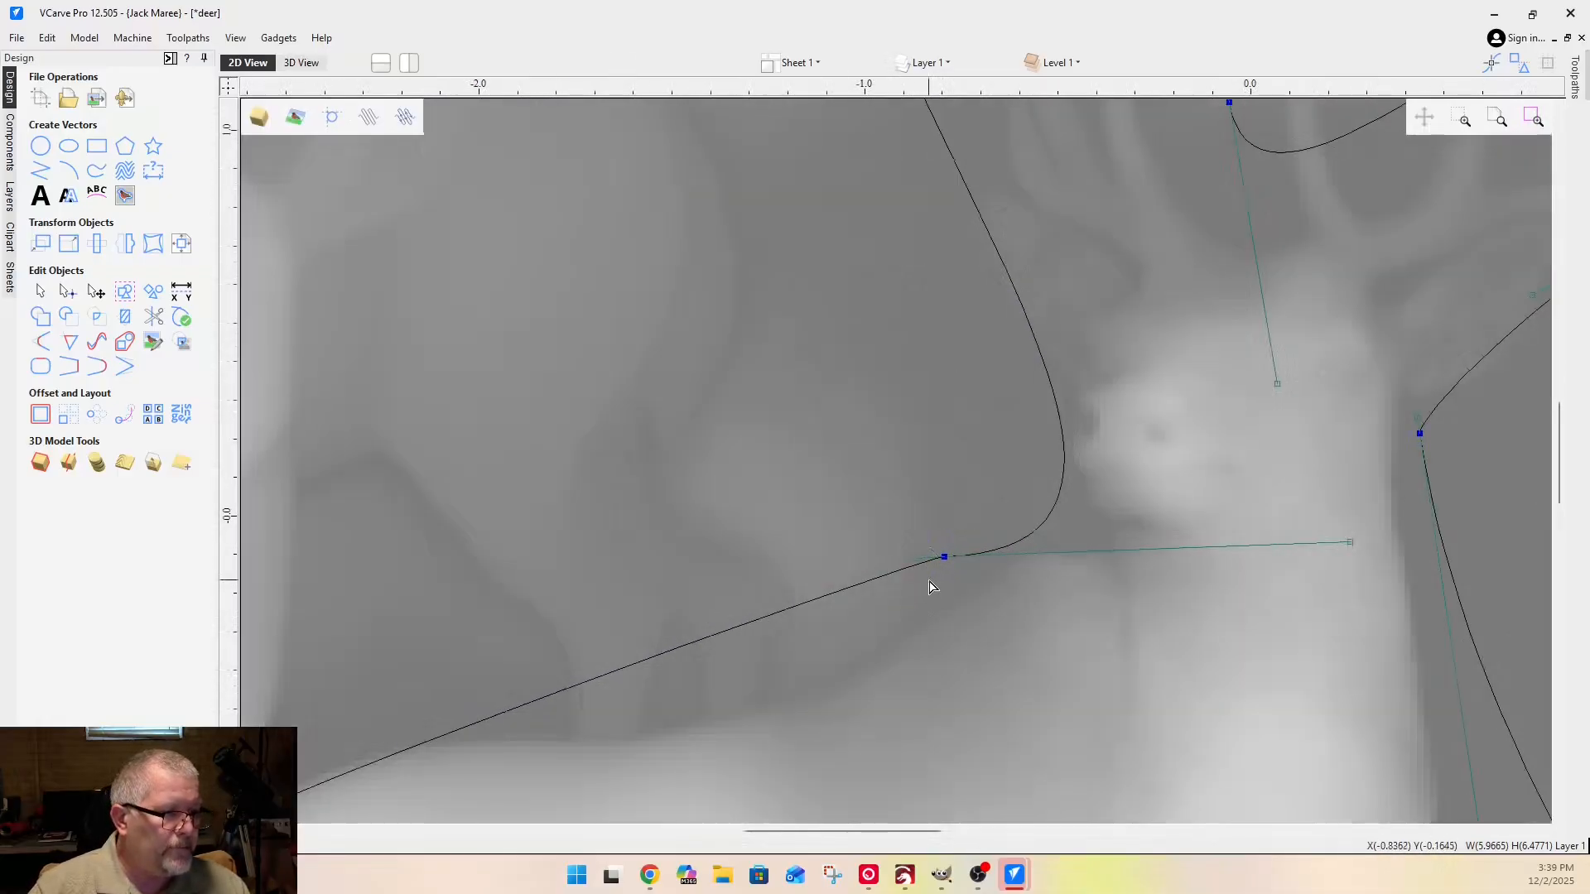
pyautogui.moveTo(915, 561); pyautogui.dragTo(824, 724)
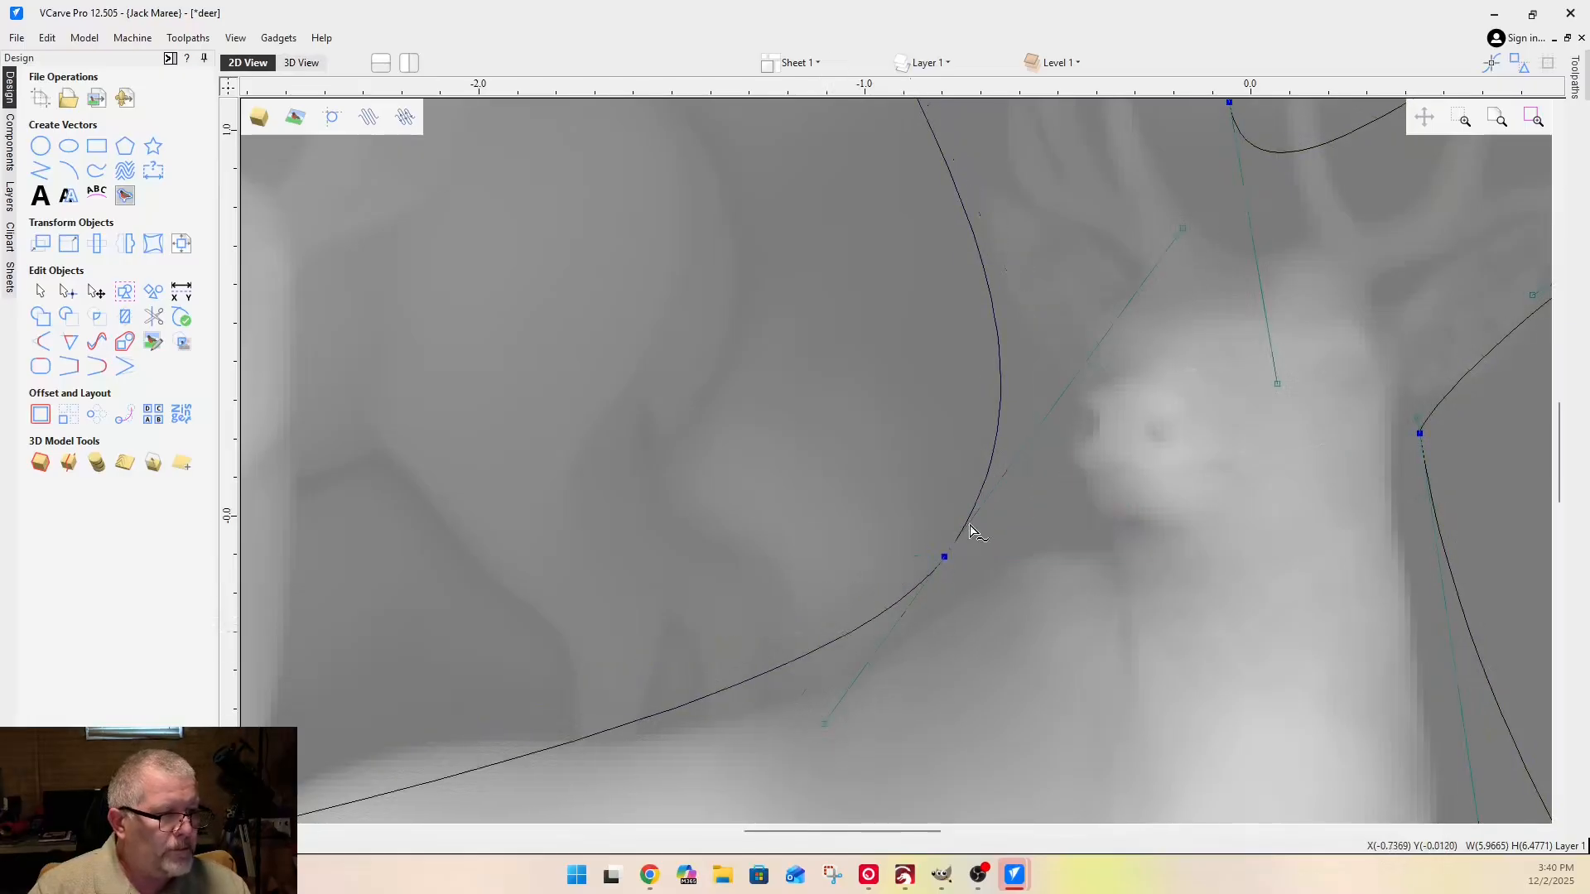
pyautogui.moveTo(946, 560); pyautogui.dragTo(1018, 545)
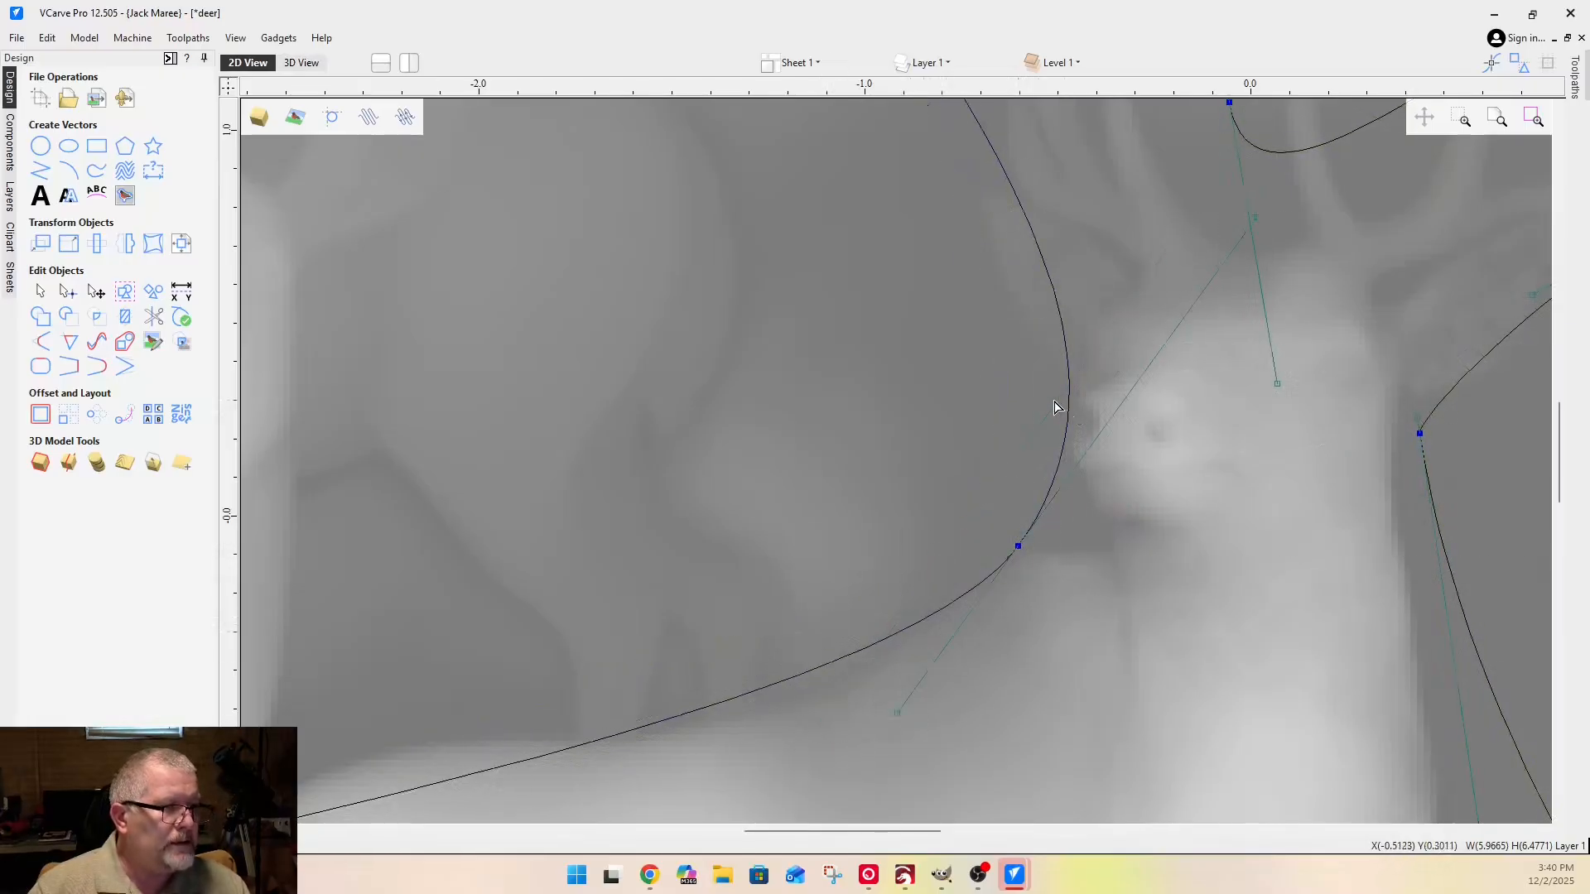
# - Add a point on the curve in front of the stag's muzzle and adjust its position and handle angle
pyautogui.press('p')
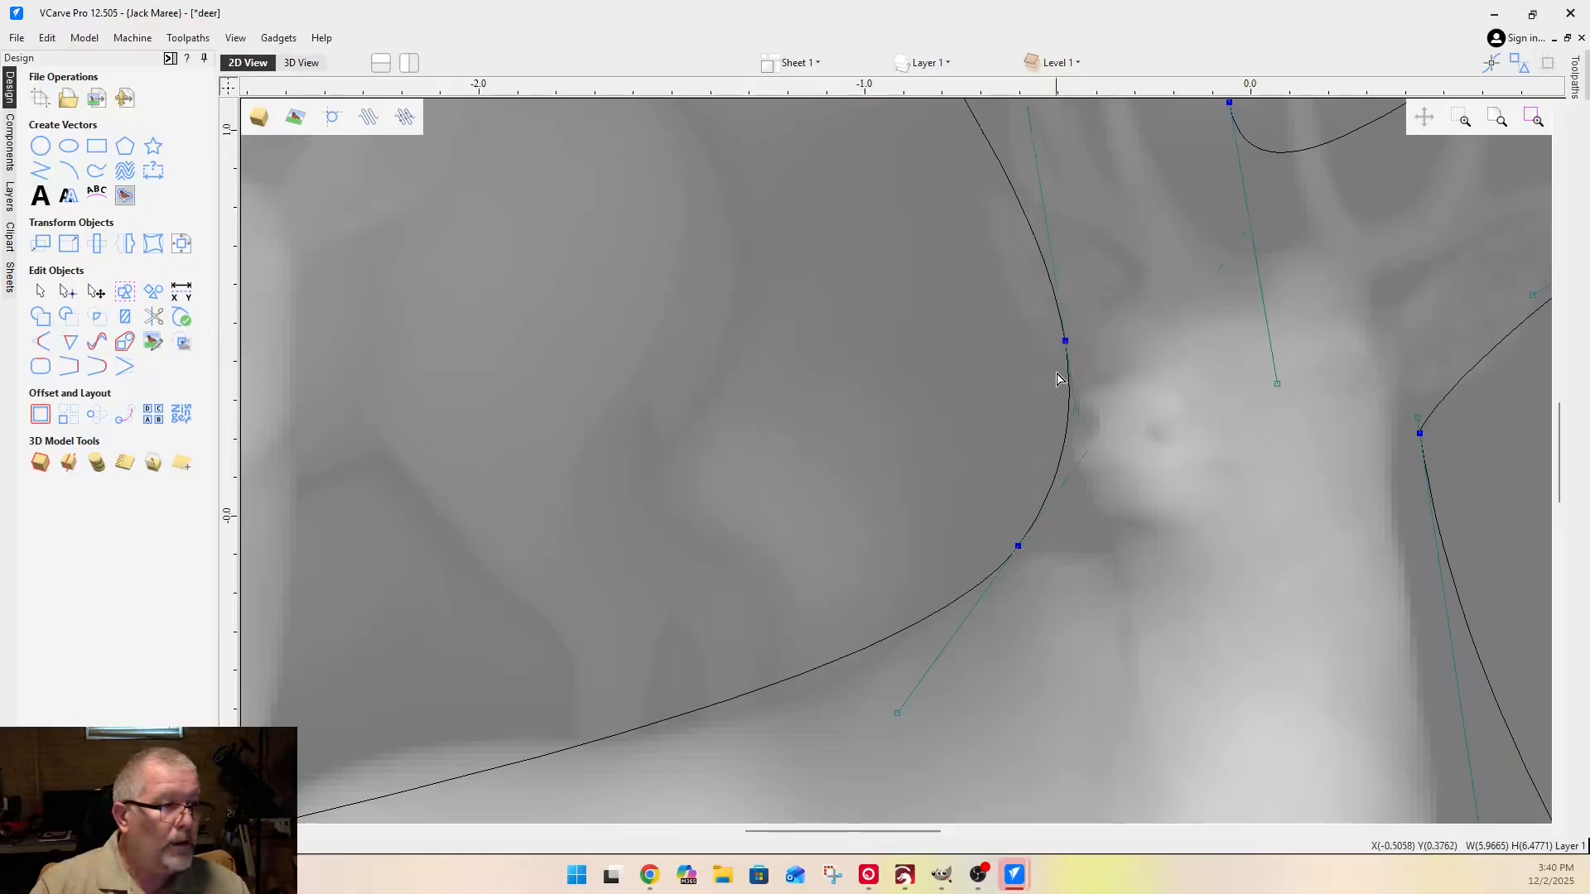
pyautogui.moveTo(1064, 340); pyautogui.dragTo(1017, 361)
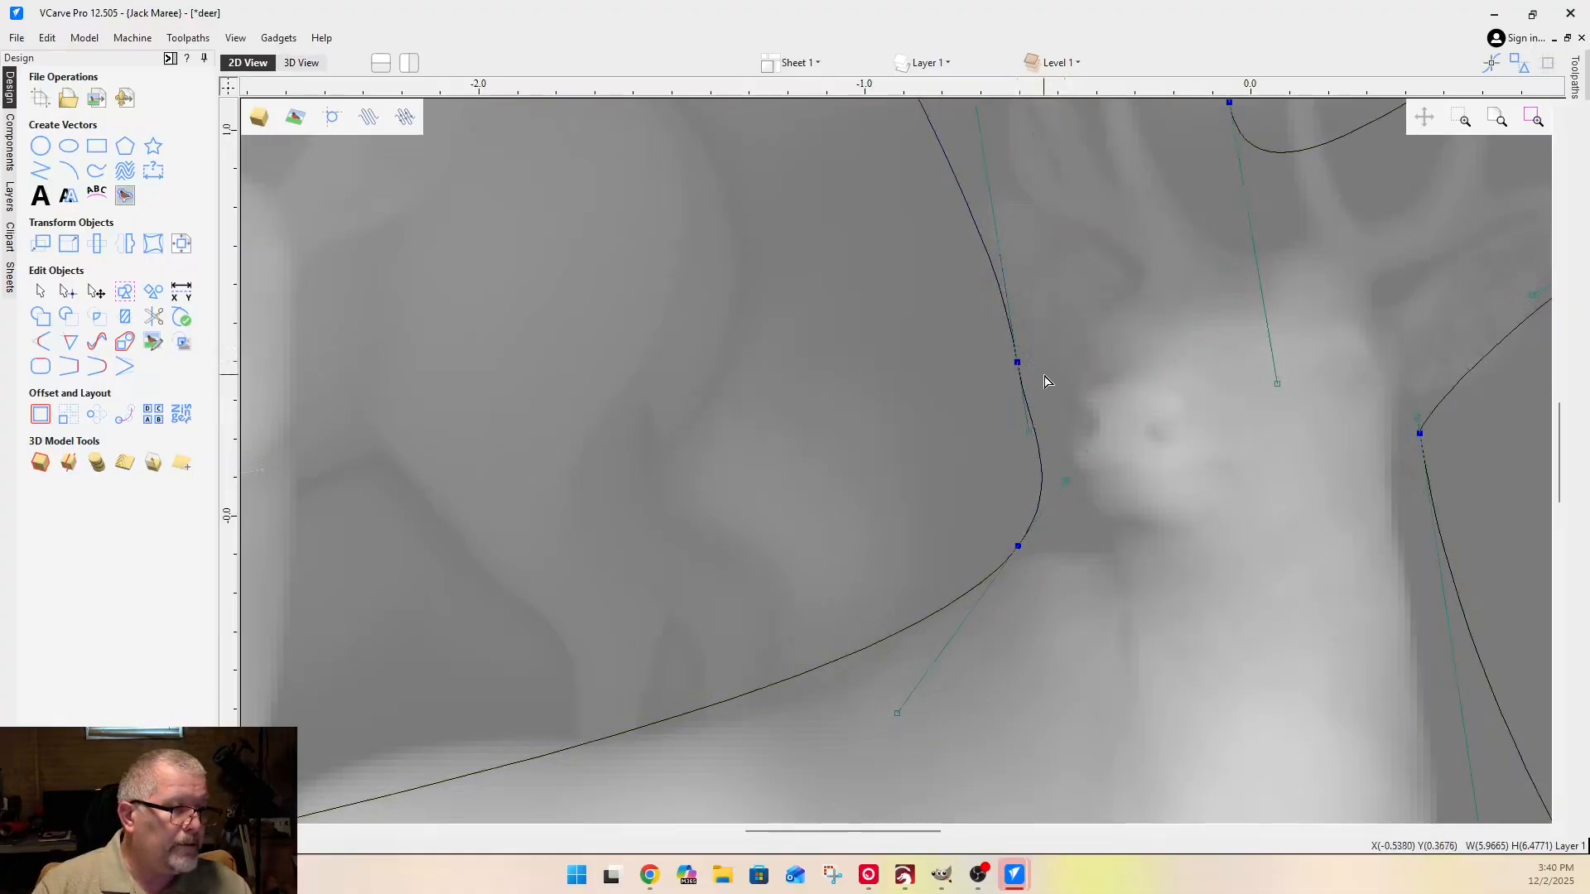
pyautogui.moveTo(1030, 448); pyautogui.dragTo(1041, 362)
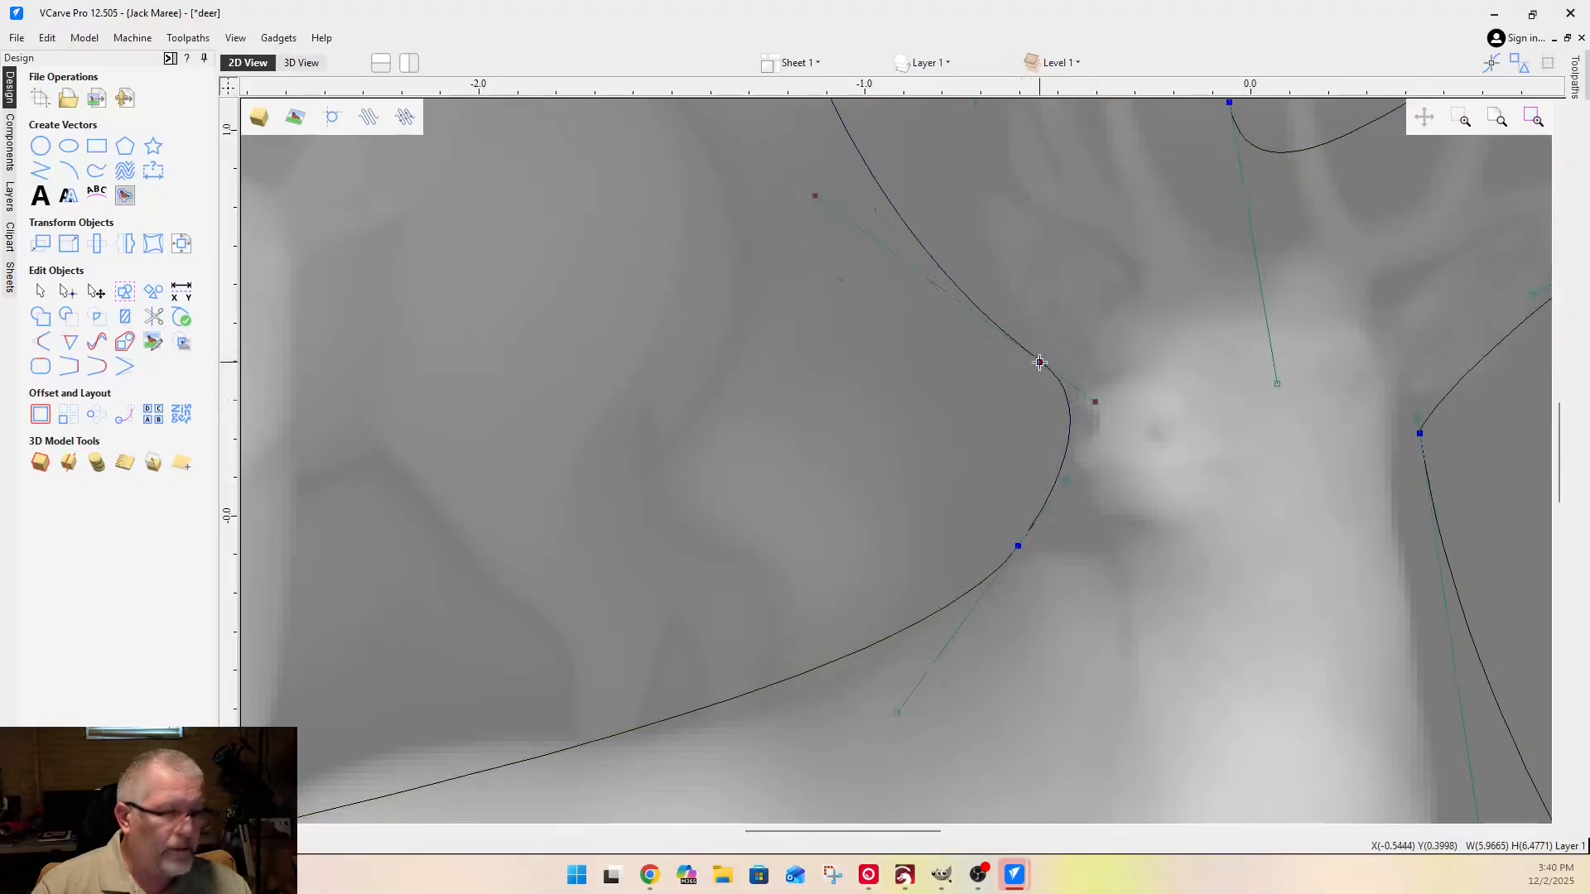
pyautogui.press('c')
pyautogui.moveTo(1042, 363); pyautogui.dragTo(1036, 400)
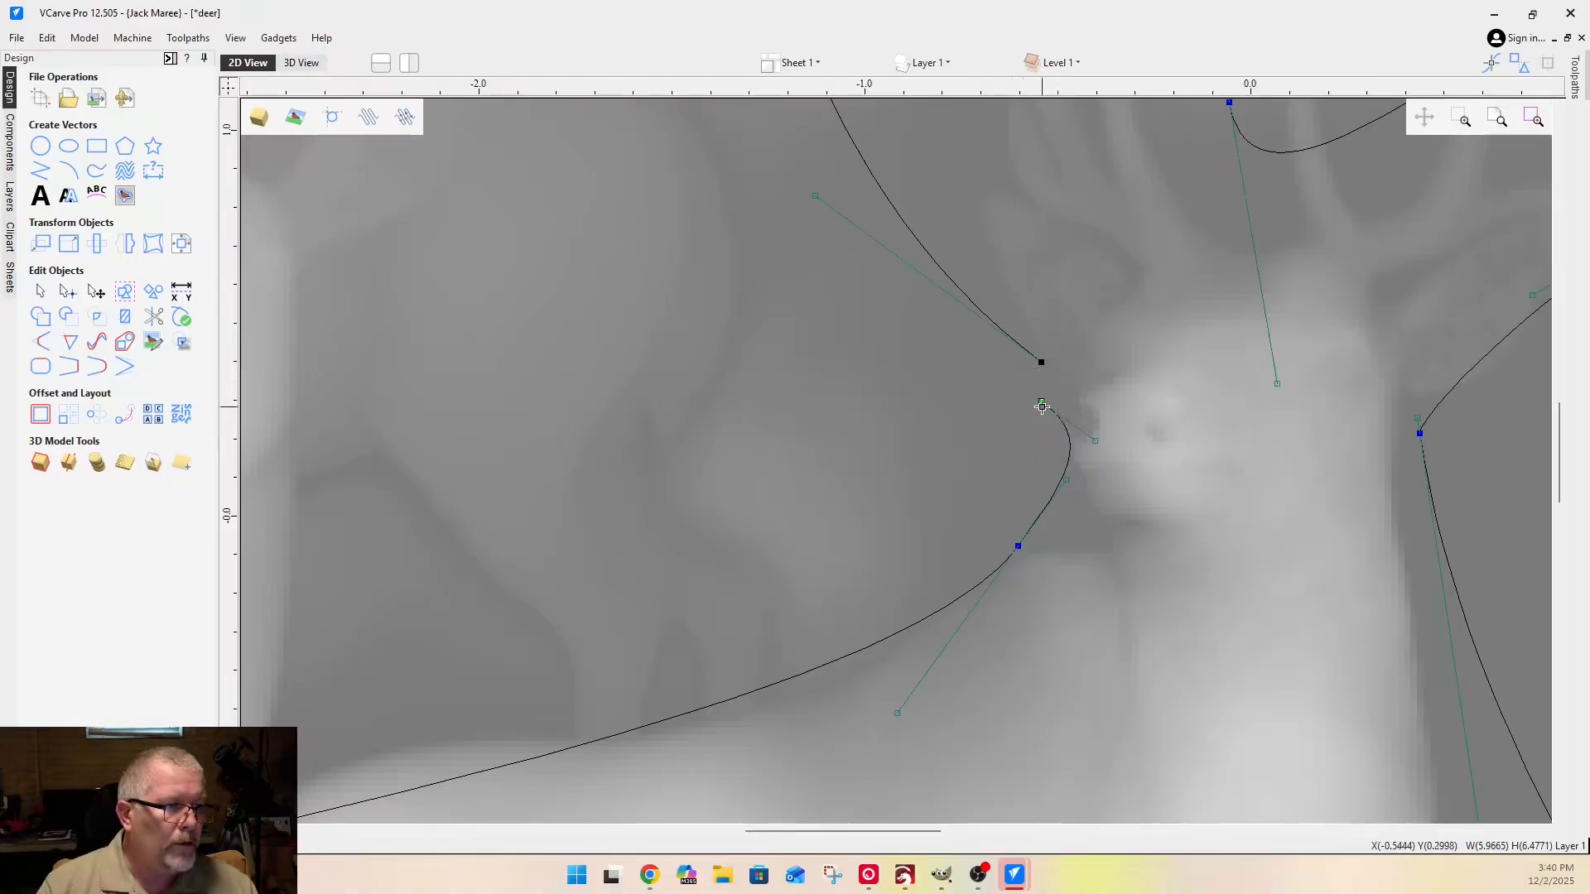
pyautogui.moveTo(1042, 401)
pyautogui.mouseDown()
pyautogui.moveTo(1041, 363)
pyautogui.moveTo(1036, 404)
pyautogui.mouseUp()
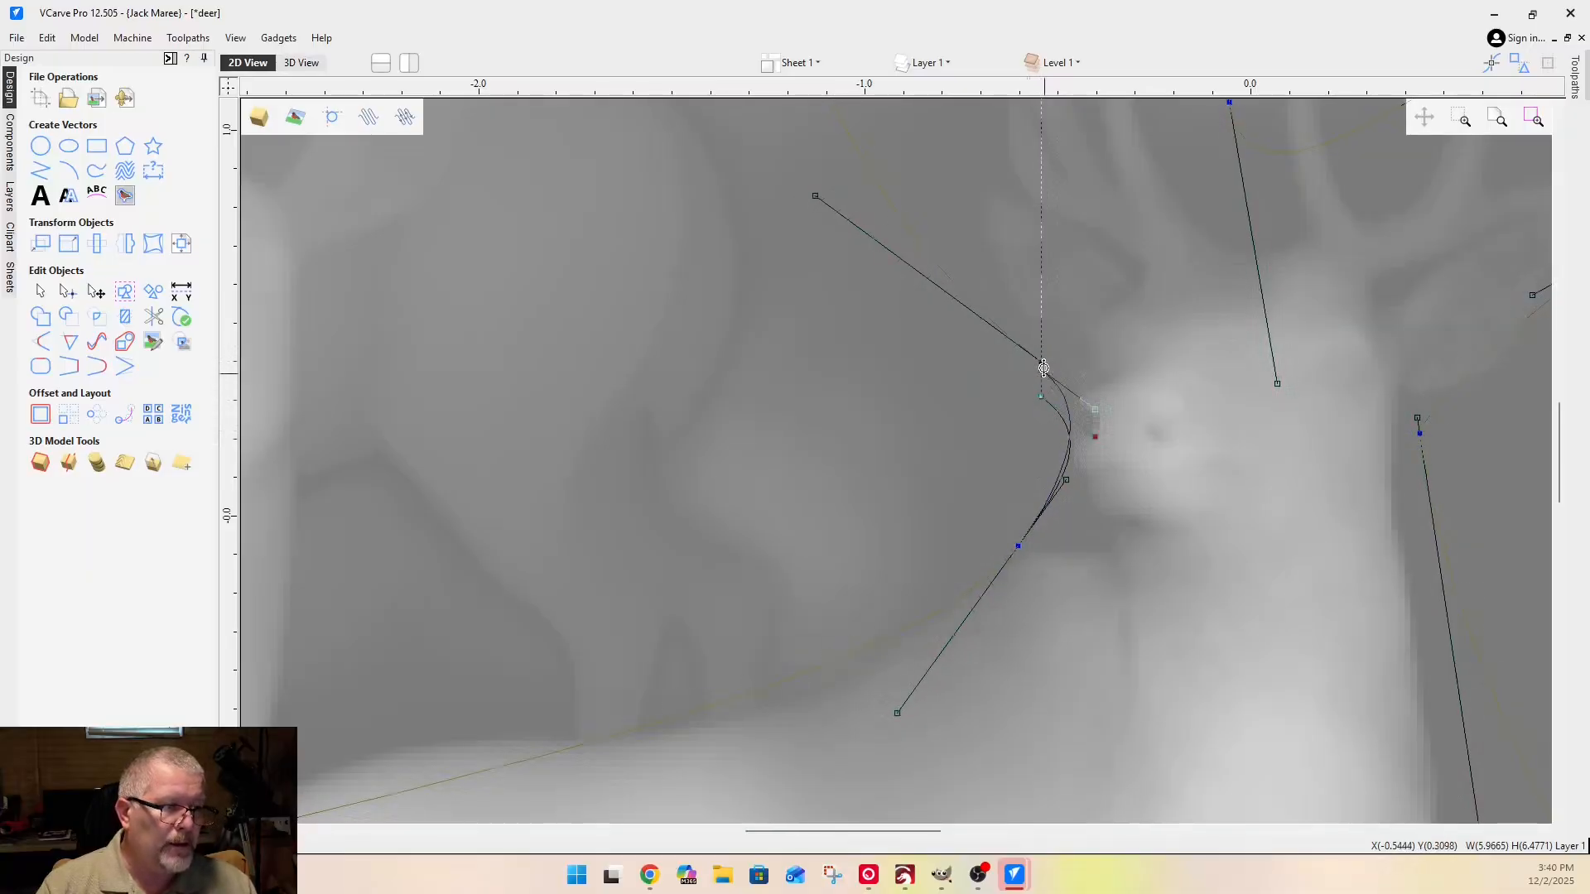
pyautogui.scroll(10, 1042, 365)
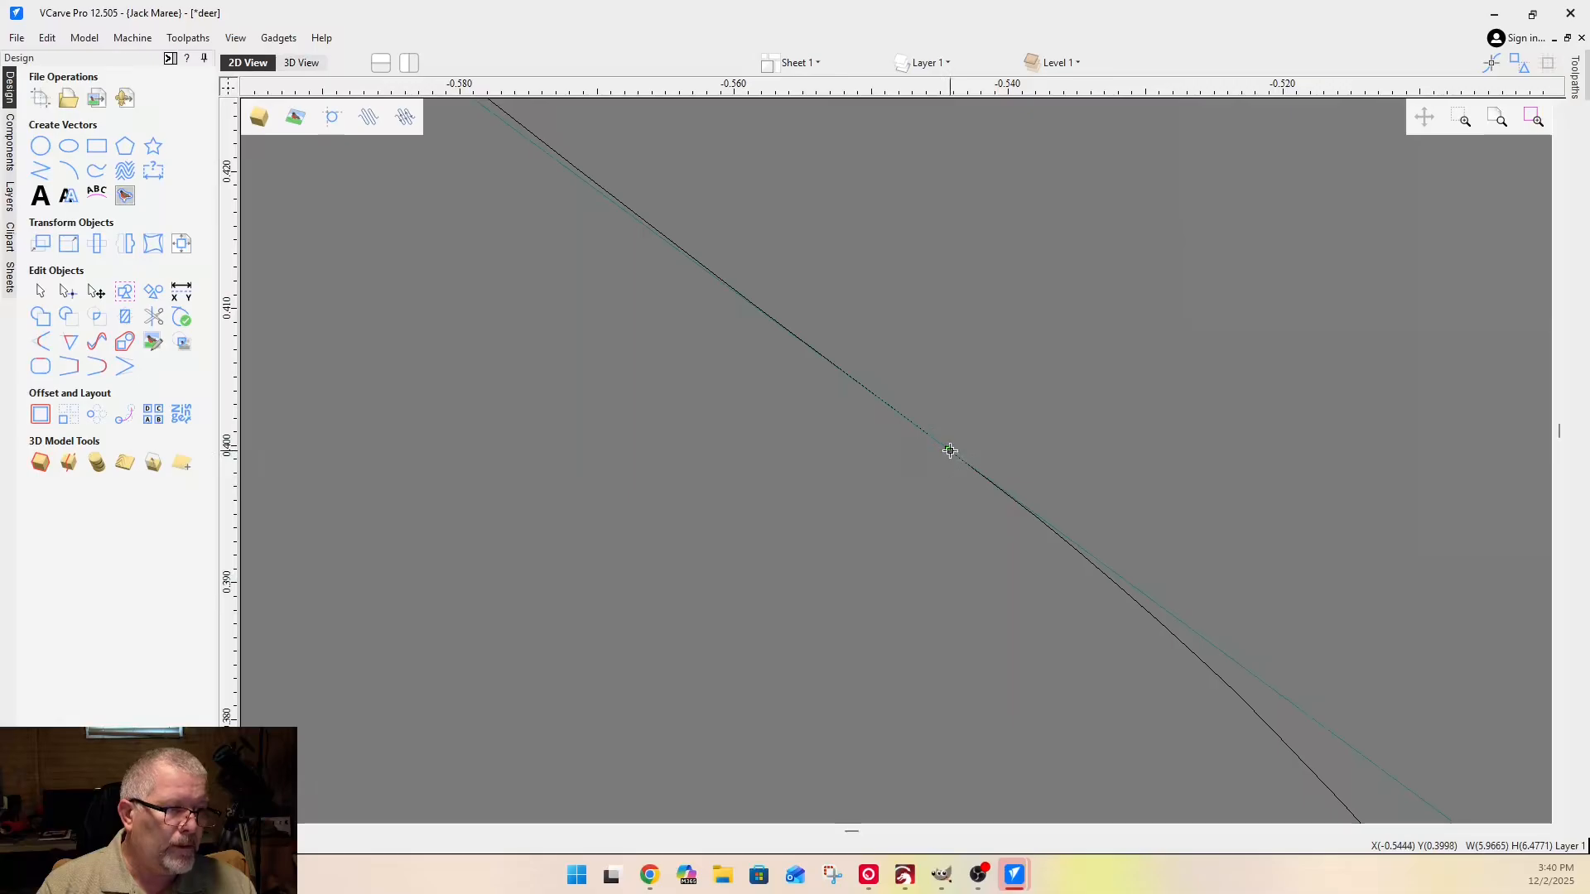
pyautogui.moveTo(948, 449); pyautogui.dragTo(949, 521)
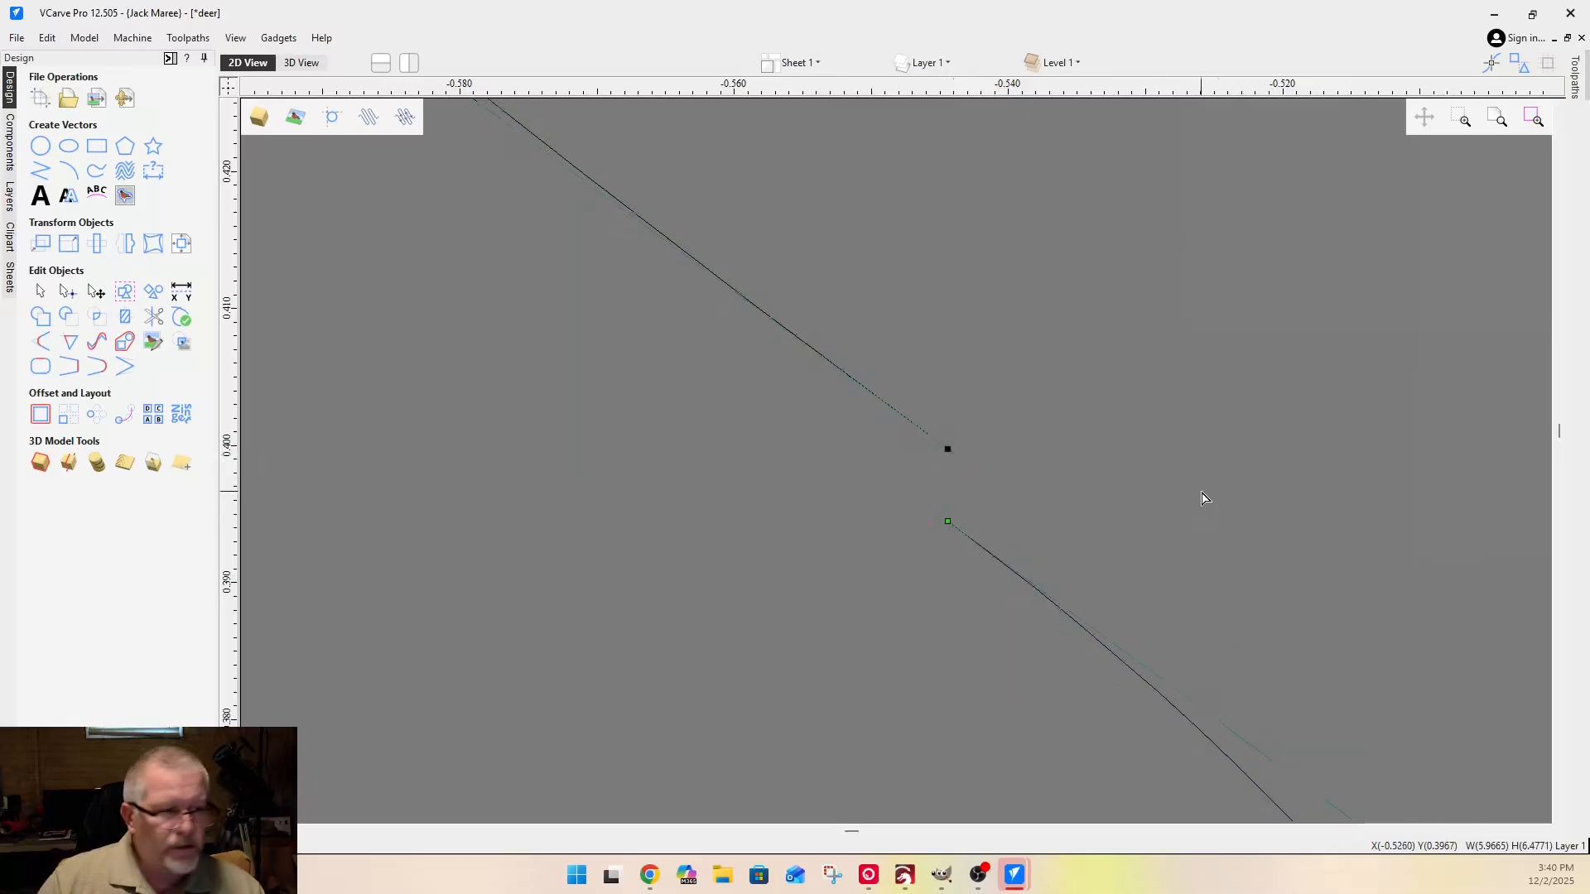
pyautogui.hotkey('ctrl', 'z')
pyautogui.scroll(-10, 1205, 497)
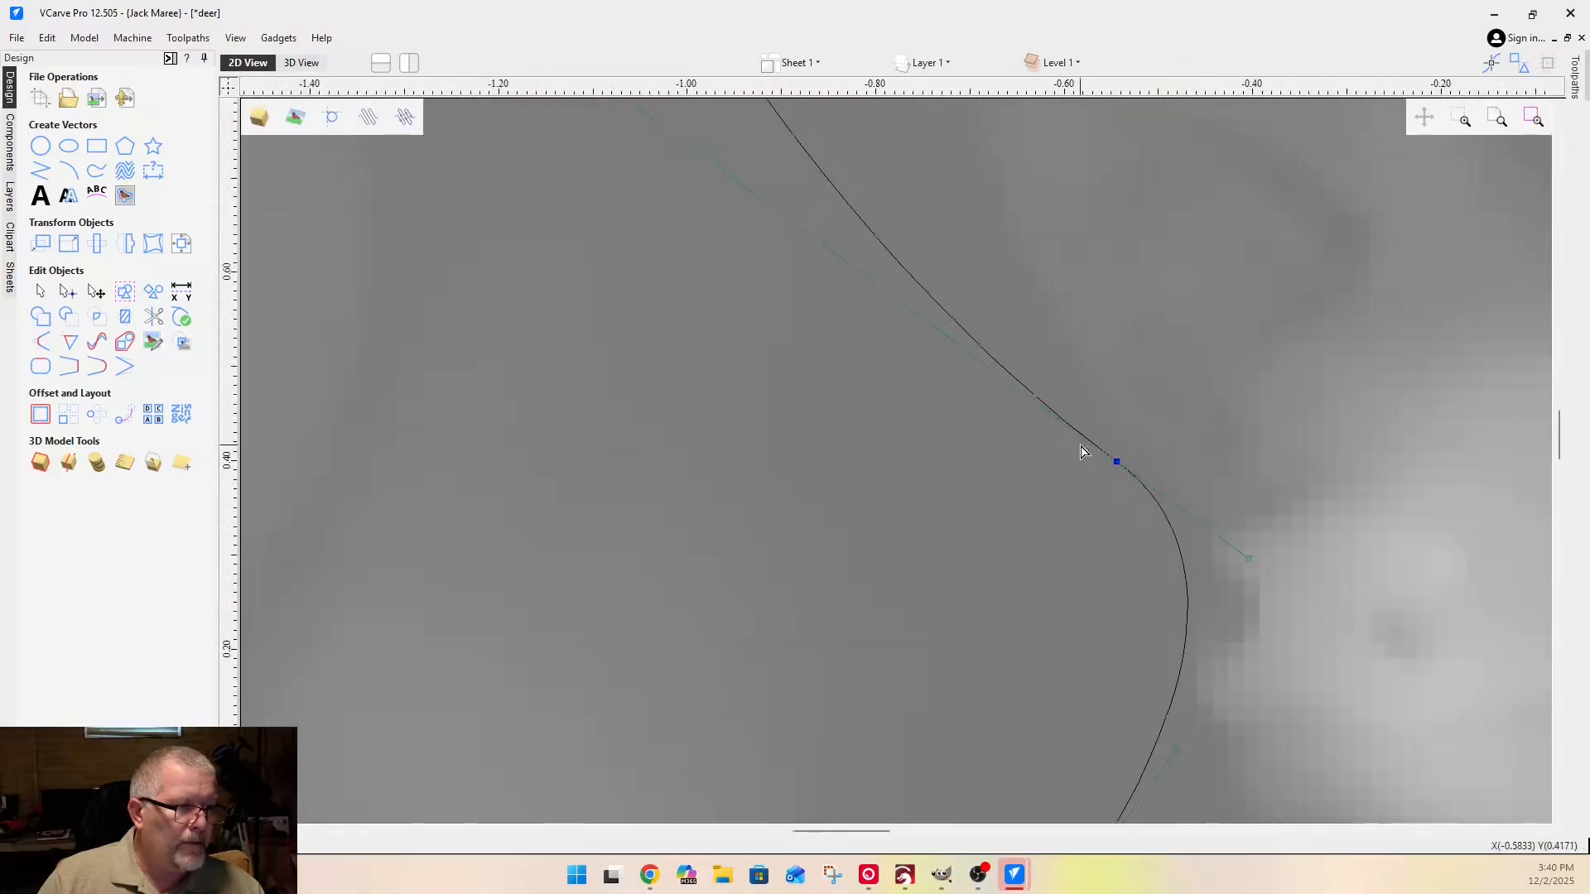
# - Add two points beneath the stag's muzzle, fitting their positions and the chin node's handle to the jaw and throat line
pyautogui.scroll(-3, 1079, 384)
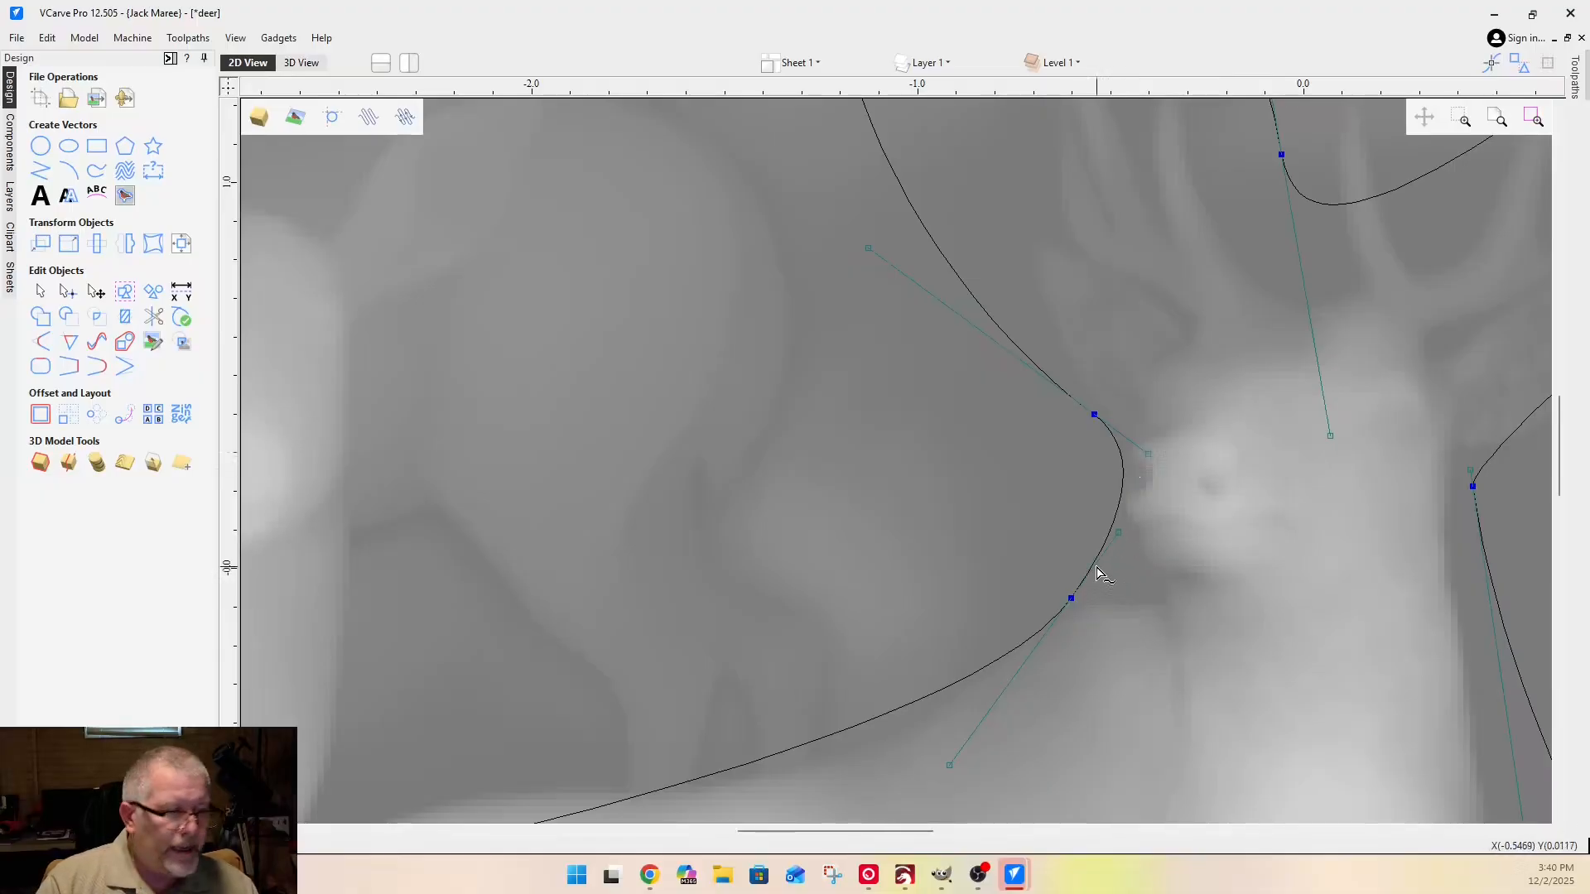
pyautogui.press('p')
pyautogui.moveTo(1097, 557); pyautogui.dragTo(1129, 593)
pyautogui.scroll(3, 1158, 558)
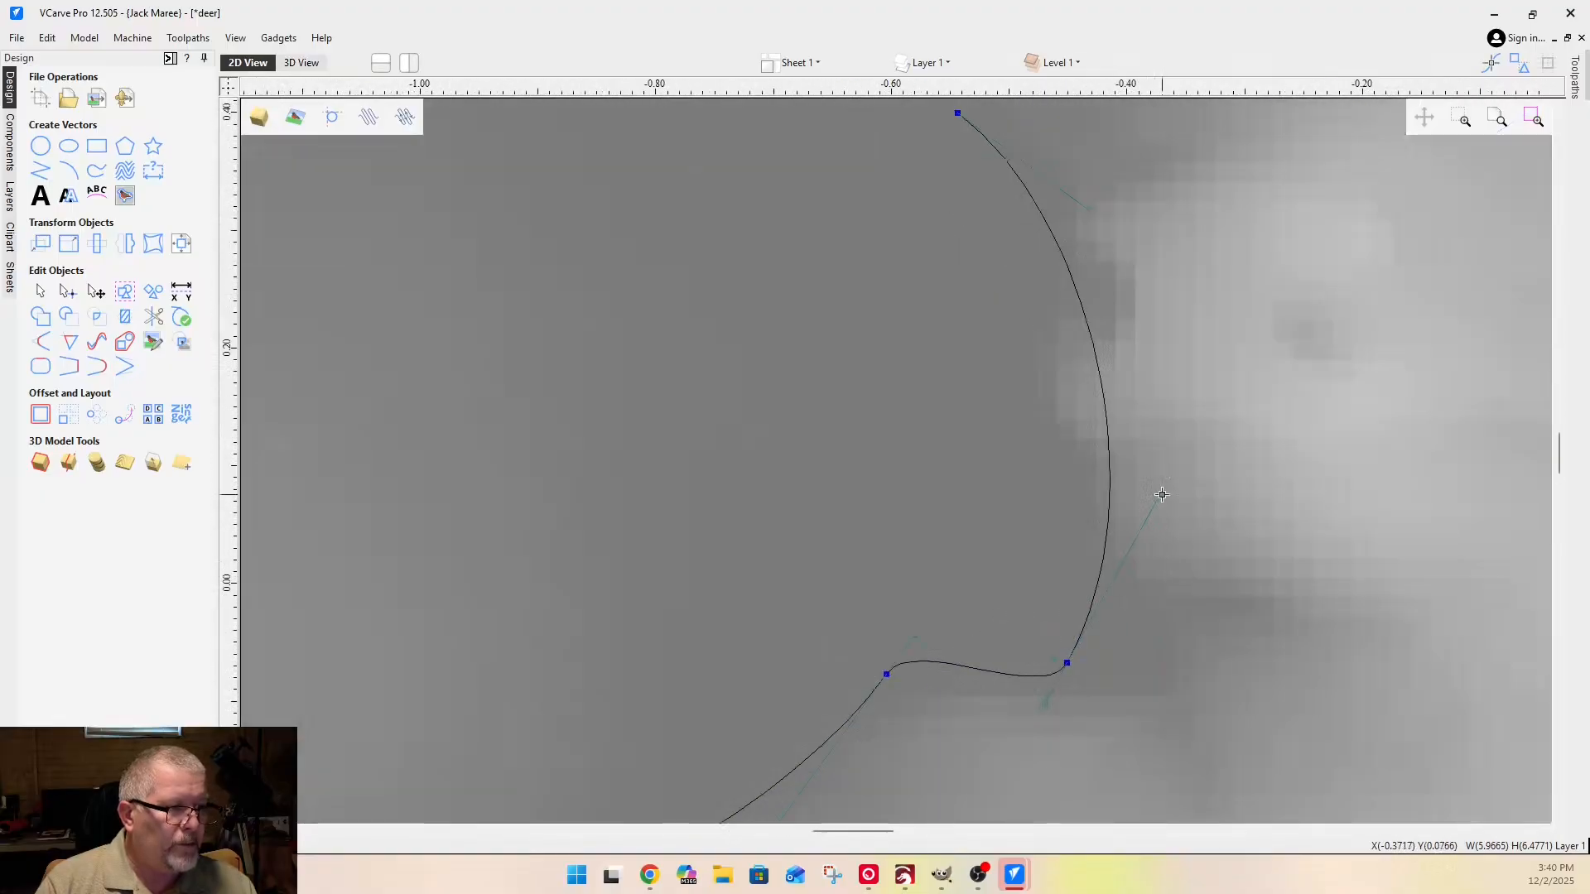
pyautogui.moveTo(1098, 480); pyautogui.dragTo(1045, 525)
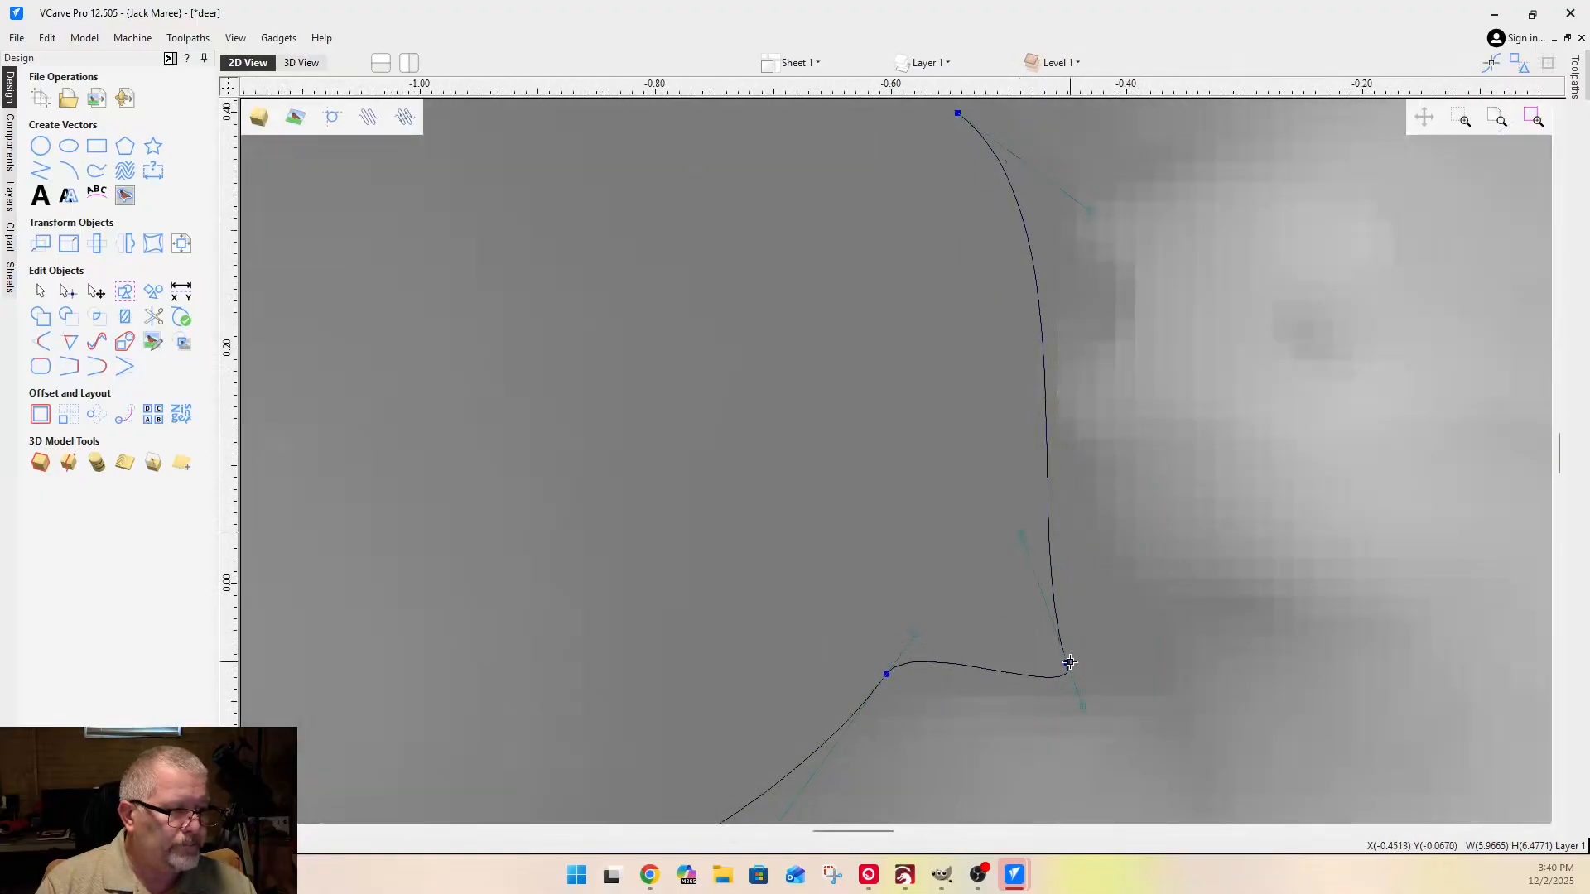
pyautogui.moveTo(1070, 663); pyautogui.dragTo(1170, 679)
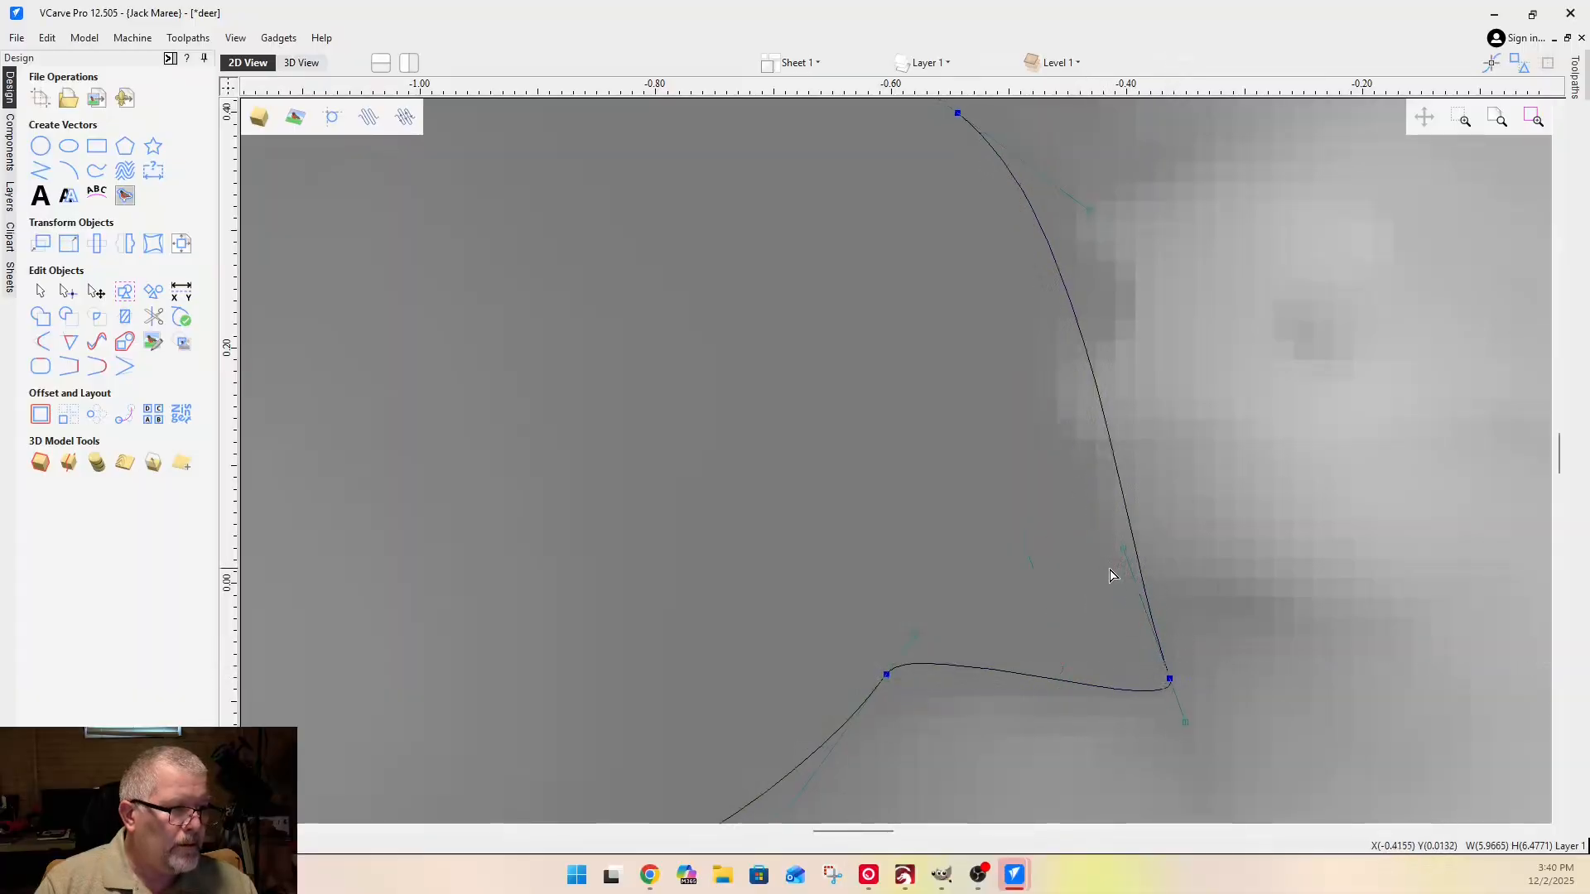
pyautogui.moveTo(1121, 549); pyautogui.dragTo(1067, 597)
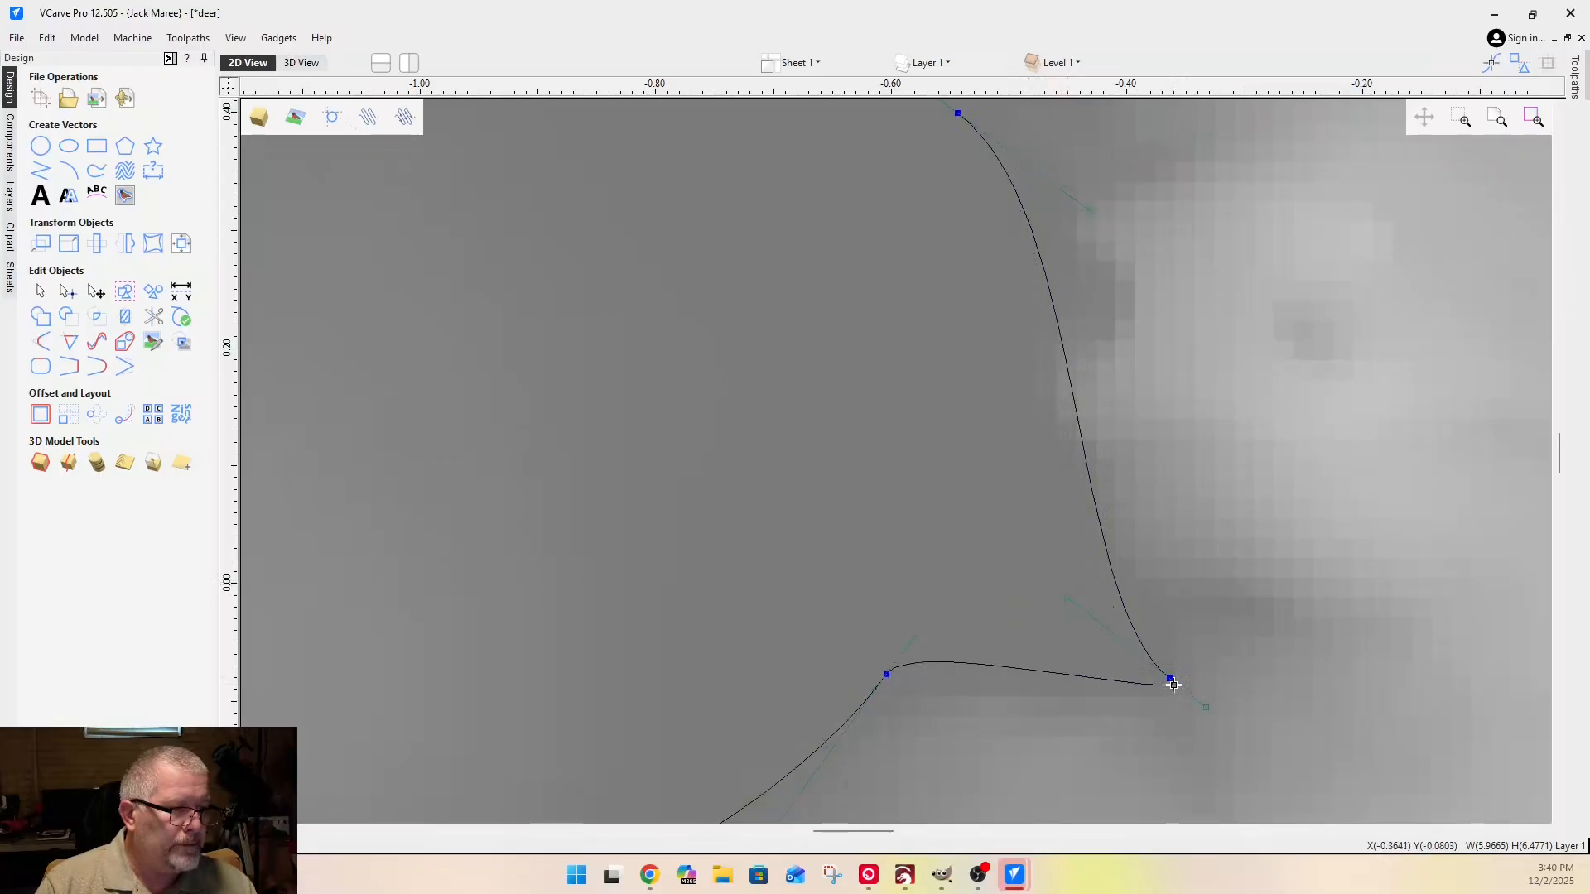
pyautogui.moveTo(1169, 678); pyautogui.dragTo(1169, 631)
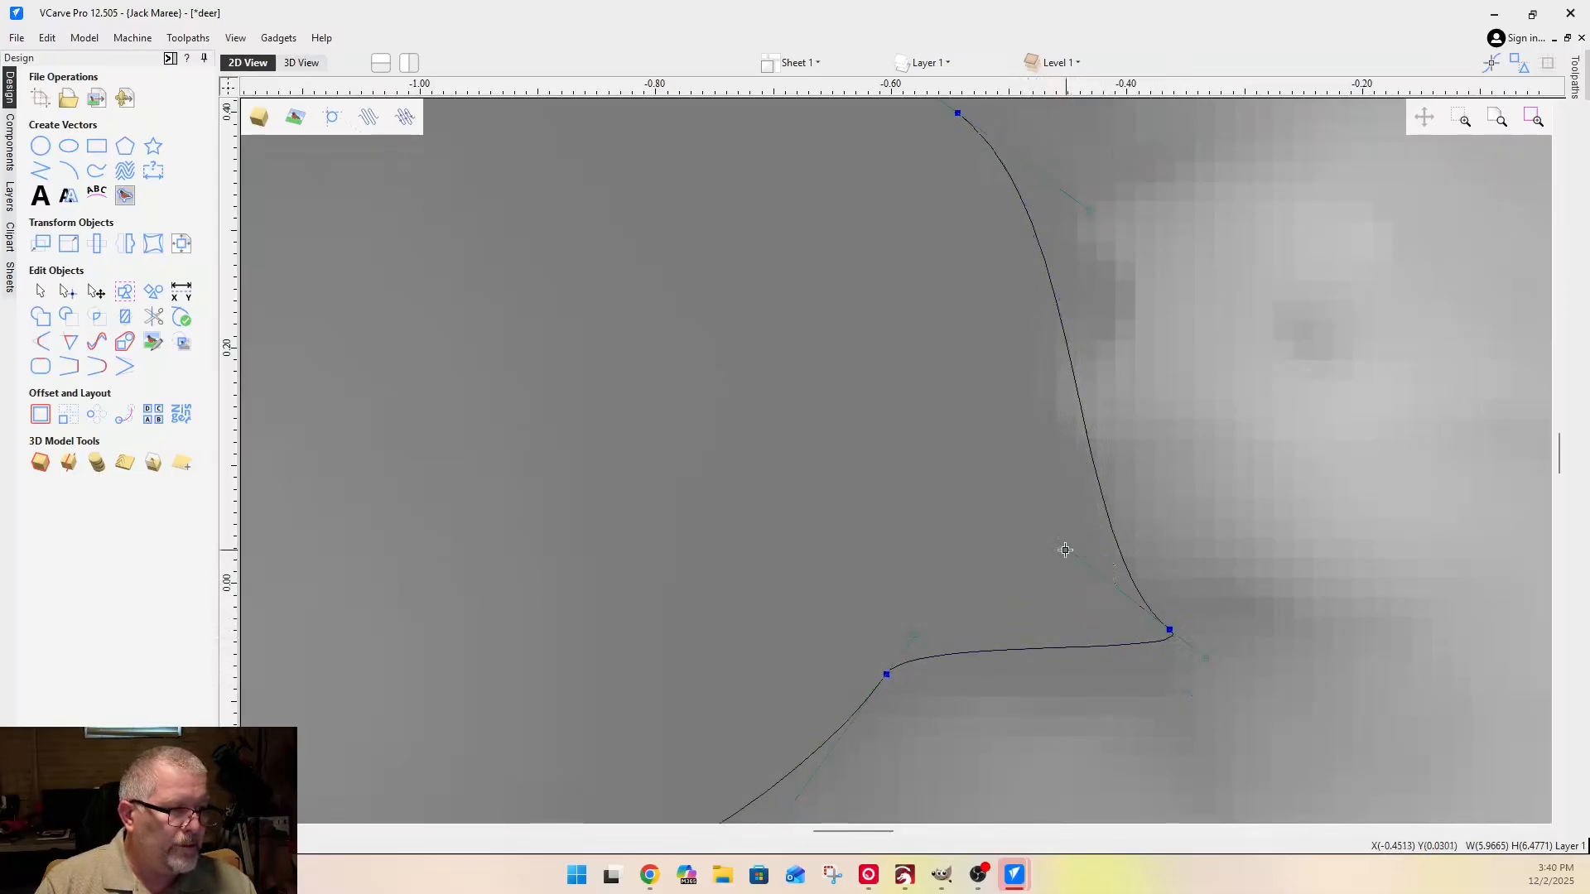
pyautogui.moveTo(1066, 550); pyautogui.dragTo(1011, 562)
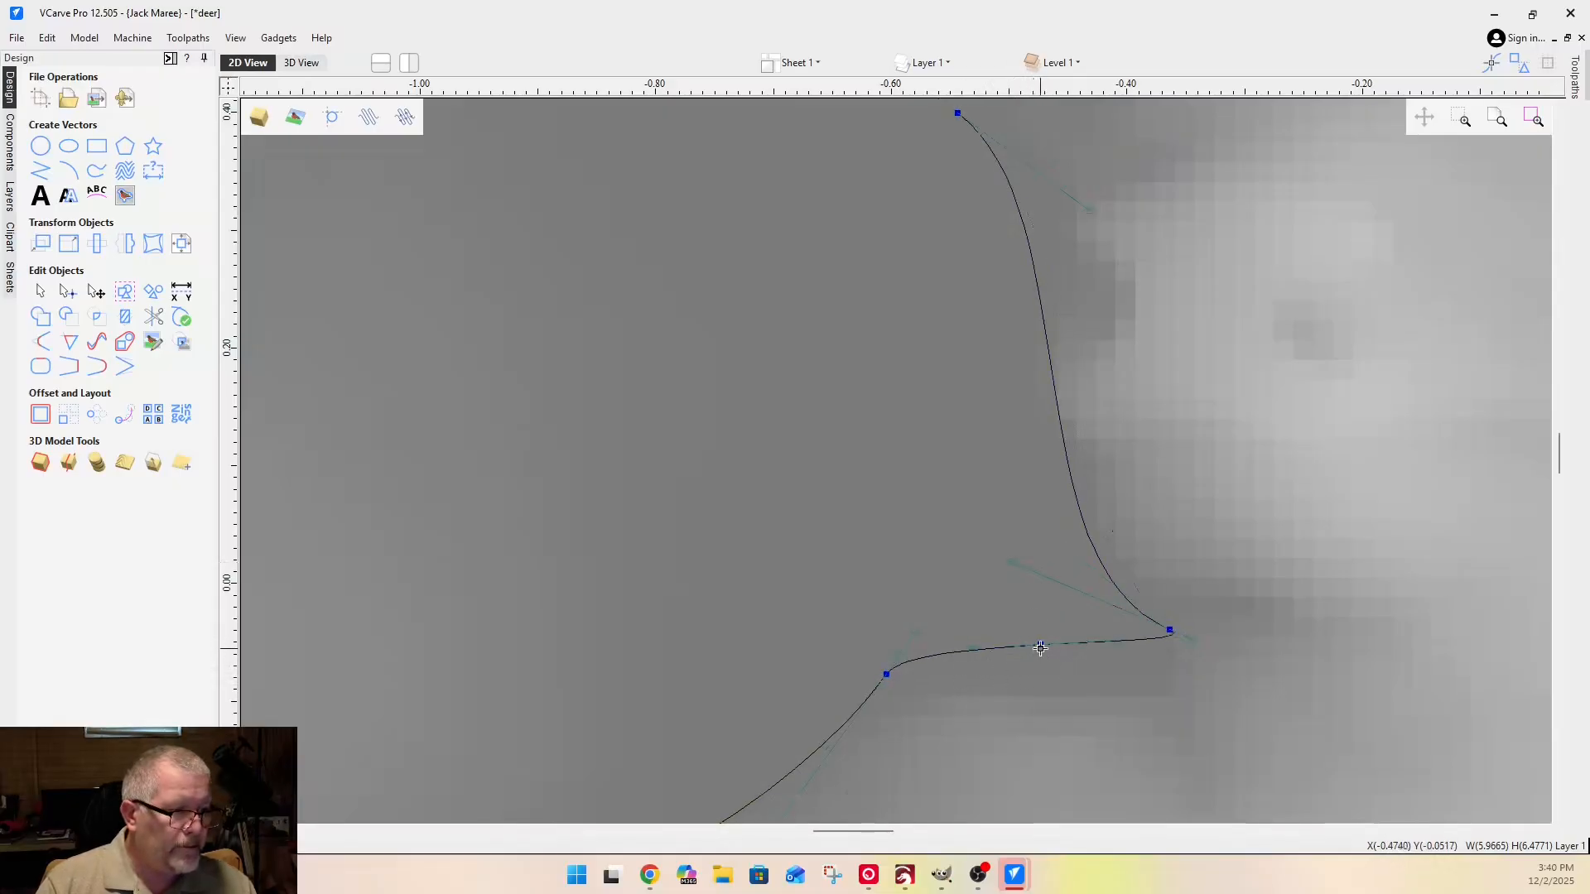
pyautogui.moveTo(1041, 649); pyautogui.dragTo(1115, 680)
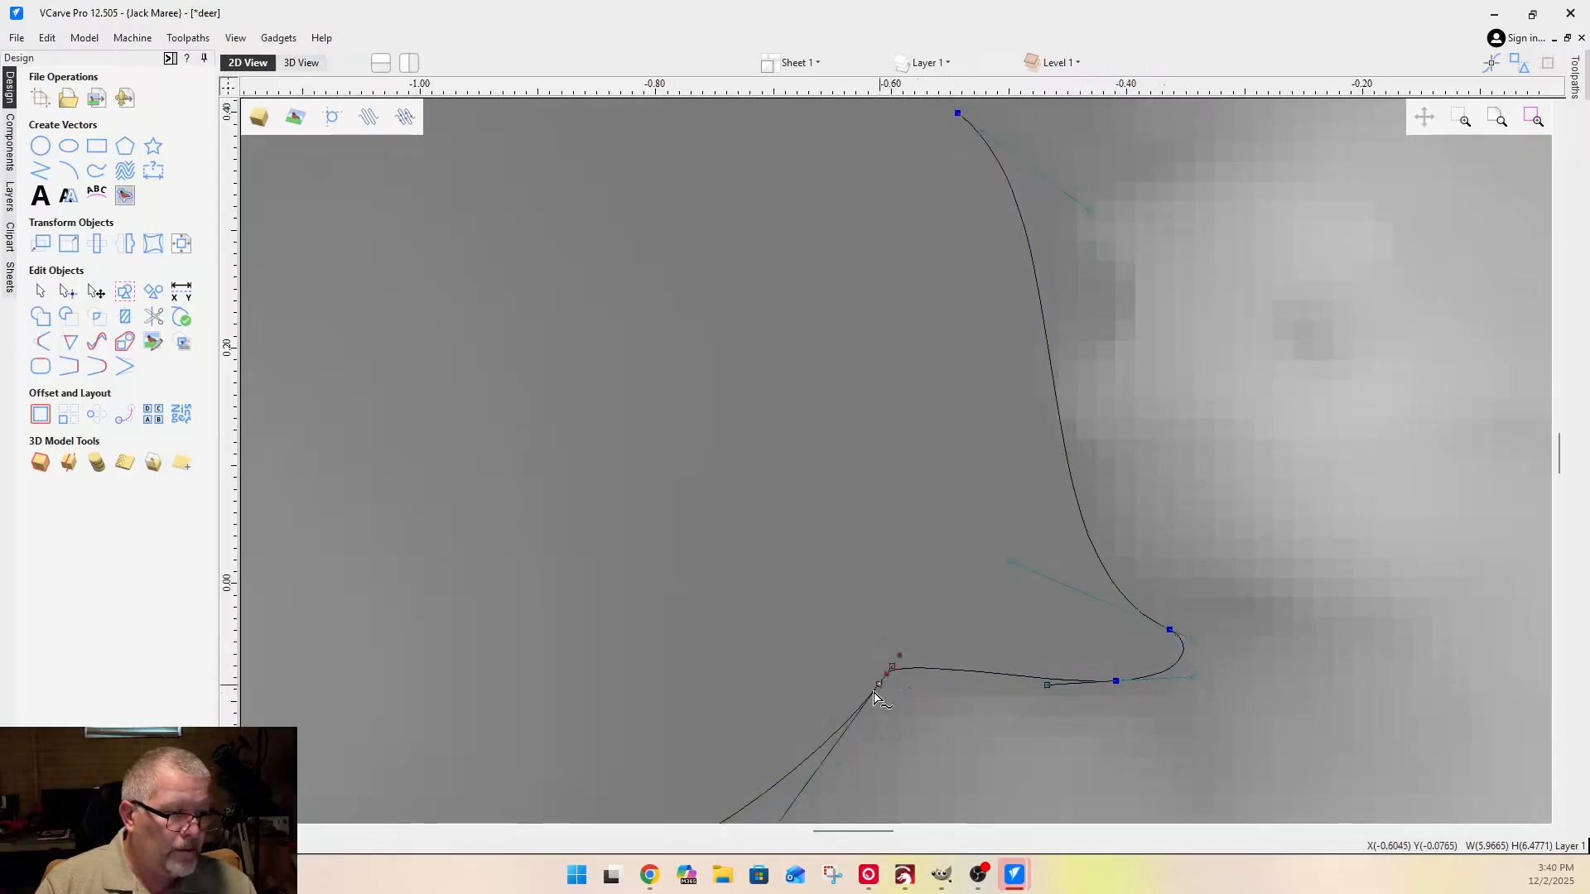
# - Add a point along the stag's back and angle the rump node's handle so the curve follows the back
pyautogui.scroll(-5, 870, 543)
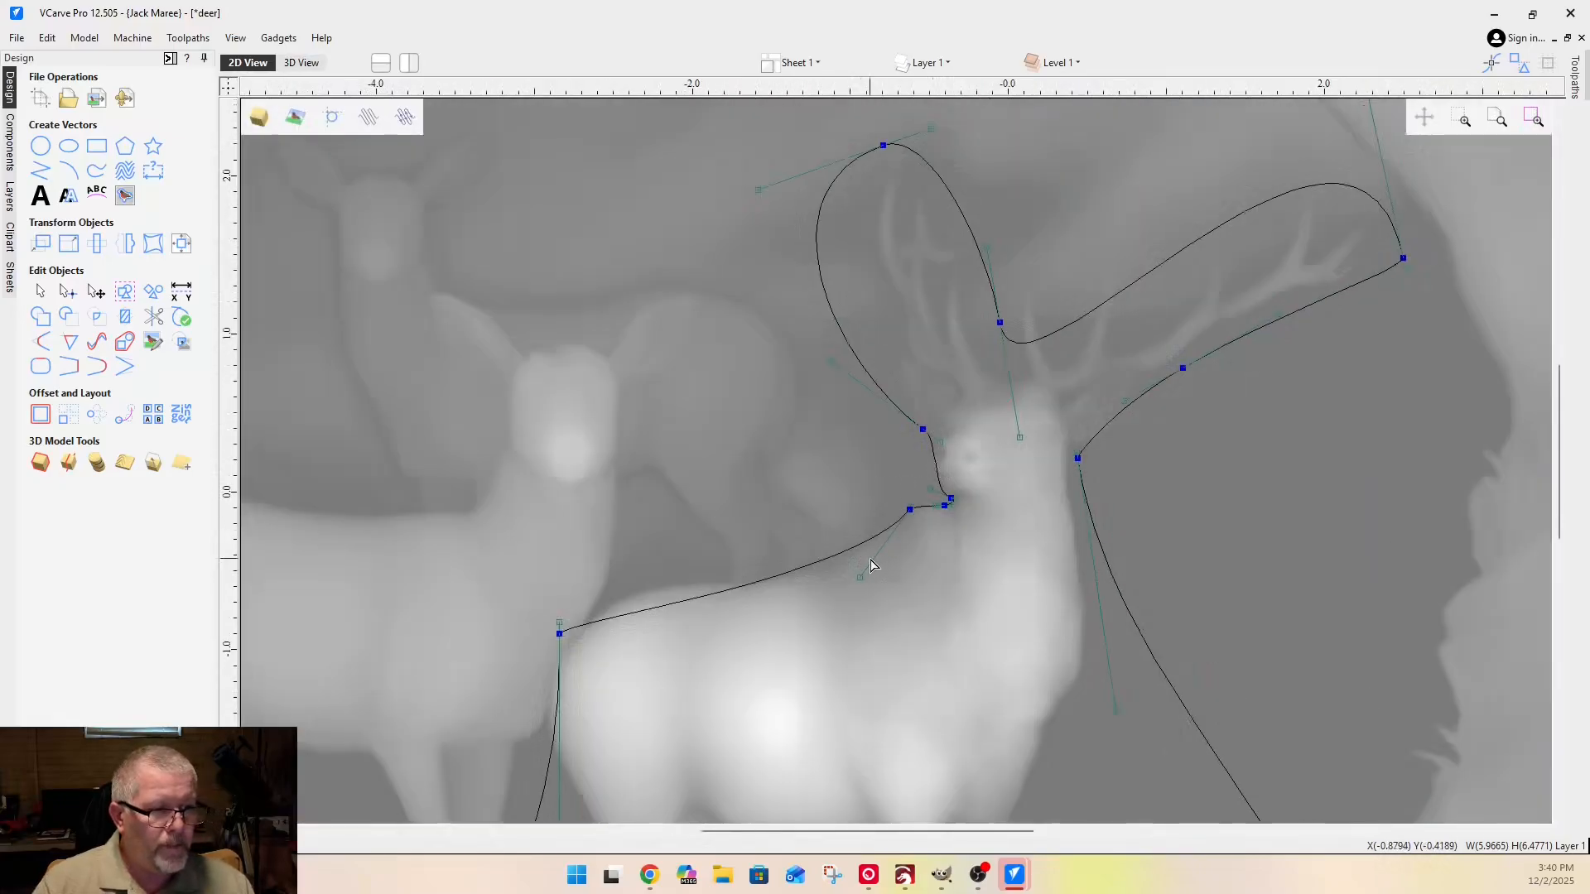
pyautogui.scroll(3, 580, 637)
pyautogui.moveTo(615, 660); pyautogui.dragTo(630, 689)
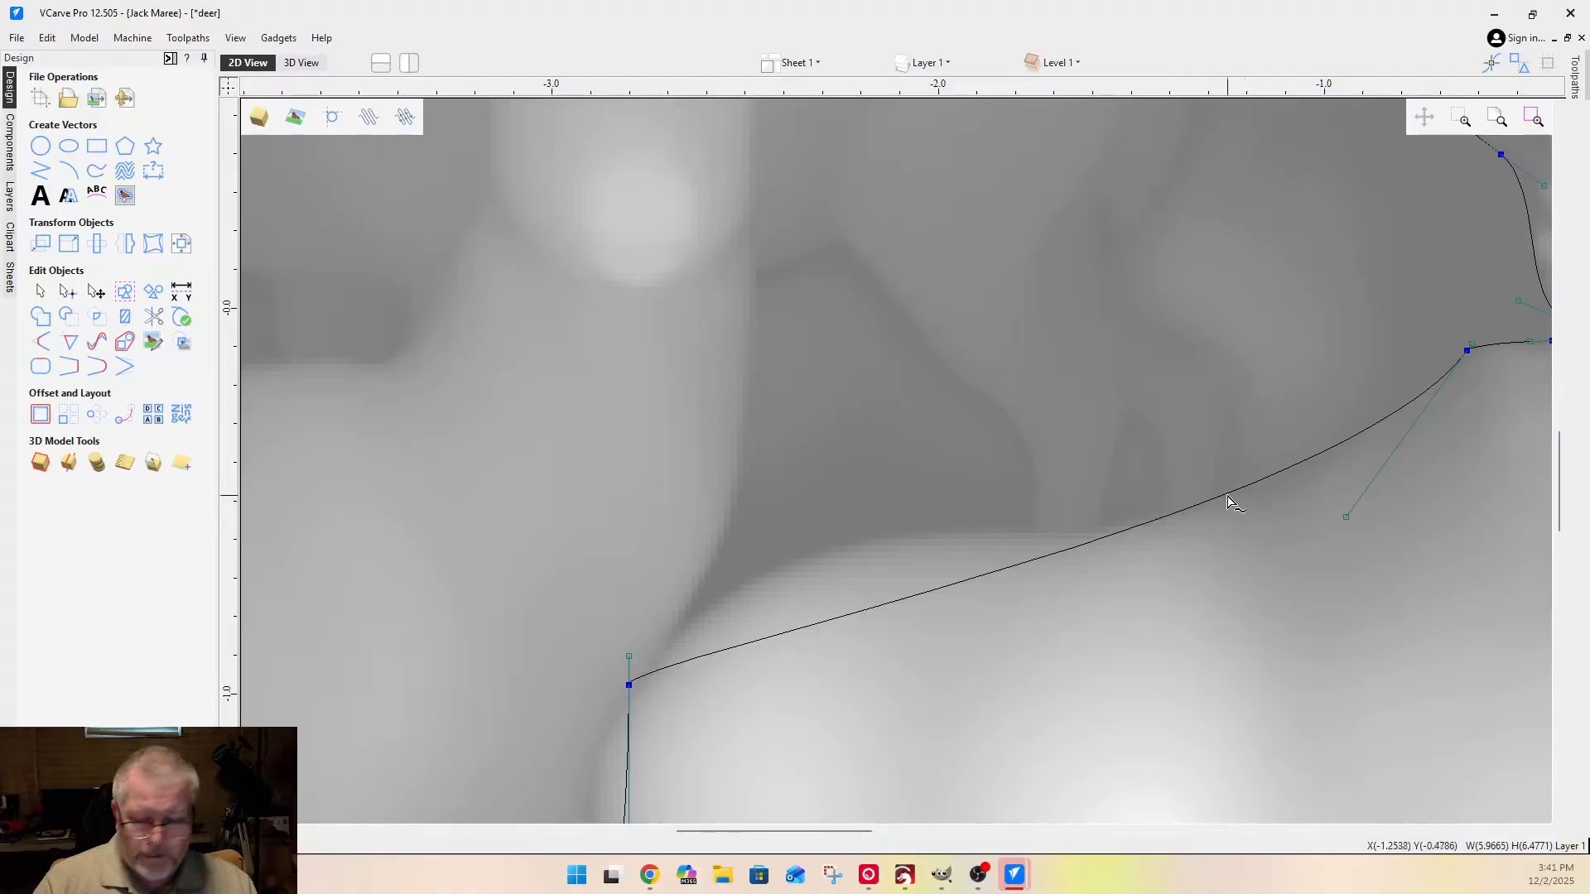
pyautogui.press('p')
pyautogui.moveTo(896, 607); pyautogui.dragTo(883, 550)
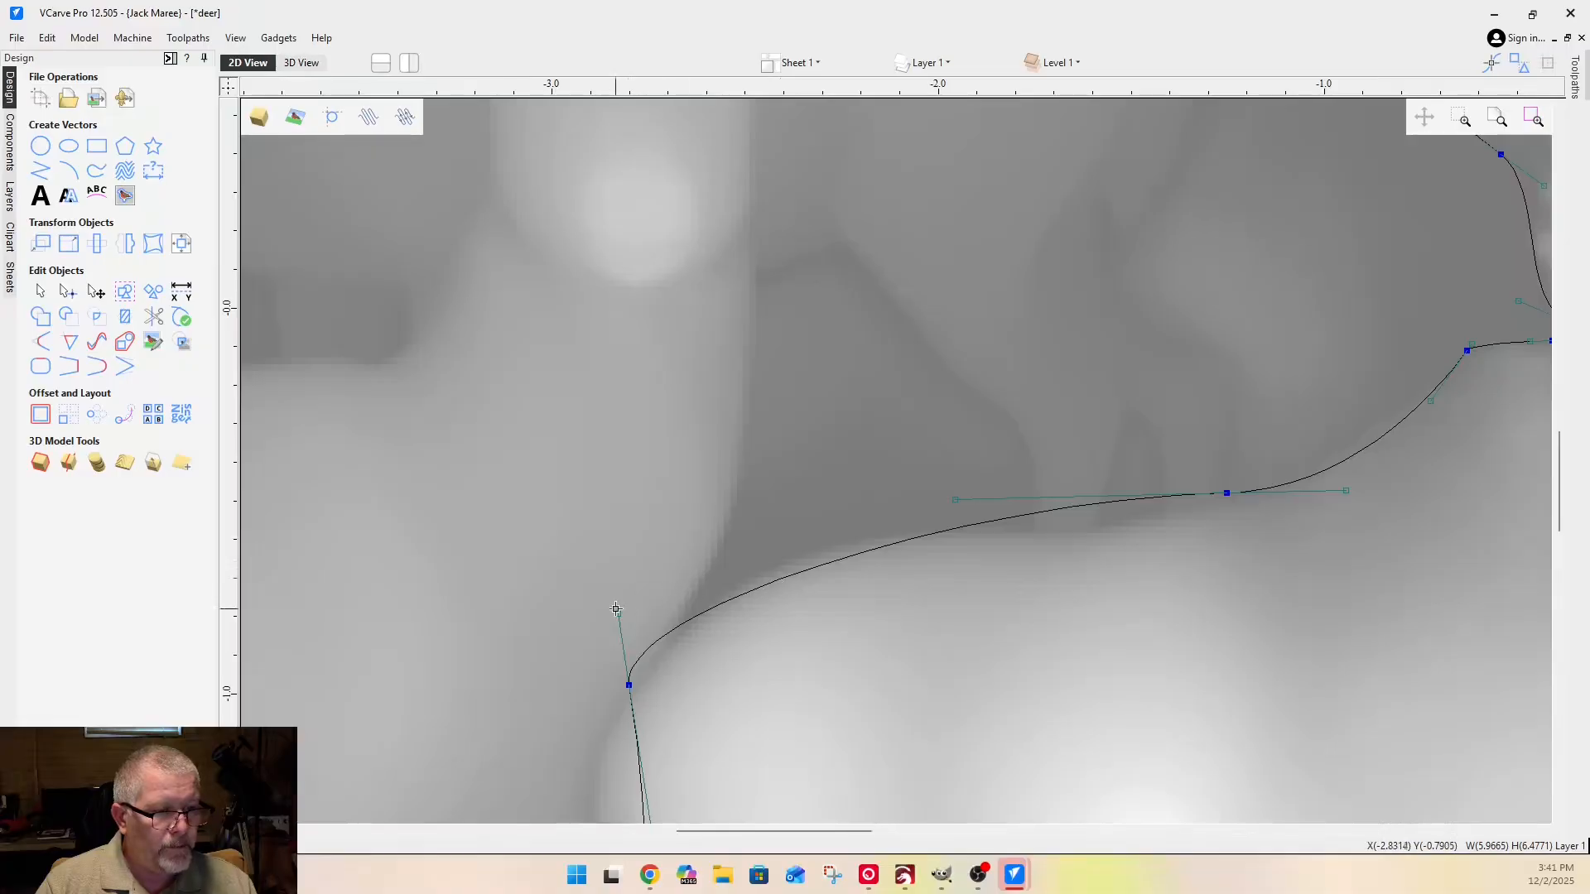
pyautogui.moveTo(620, 613); pyautogui.dragTo(703, 556)
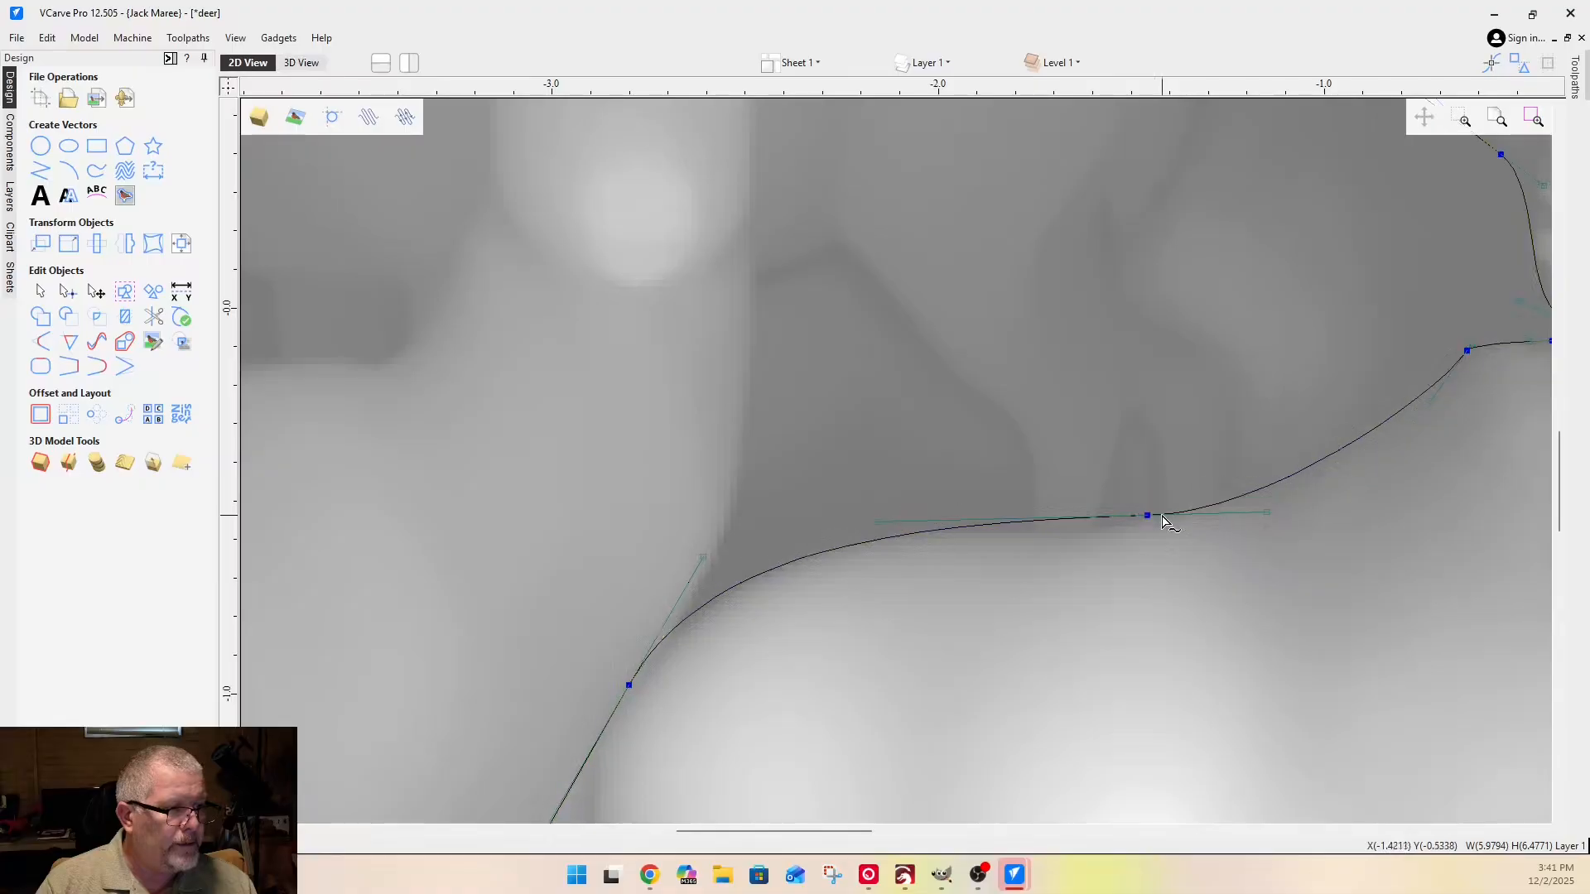
# - Add a point at the rear of the rump and move the outline's lower-left corner nodes up to the hind hoof
pyautogui.scroll(-3, 1151, 512)
pyautogui.scroll(5, 951, 685)
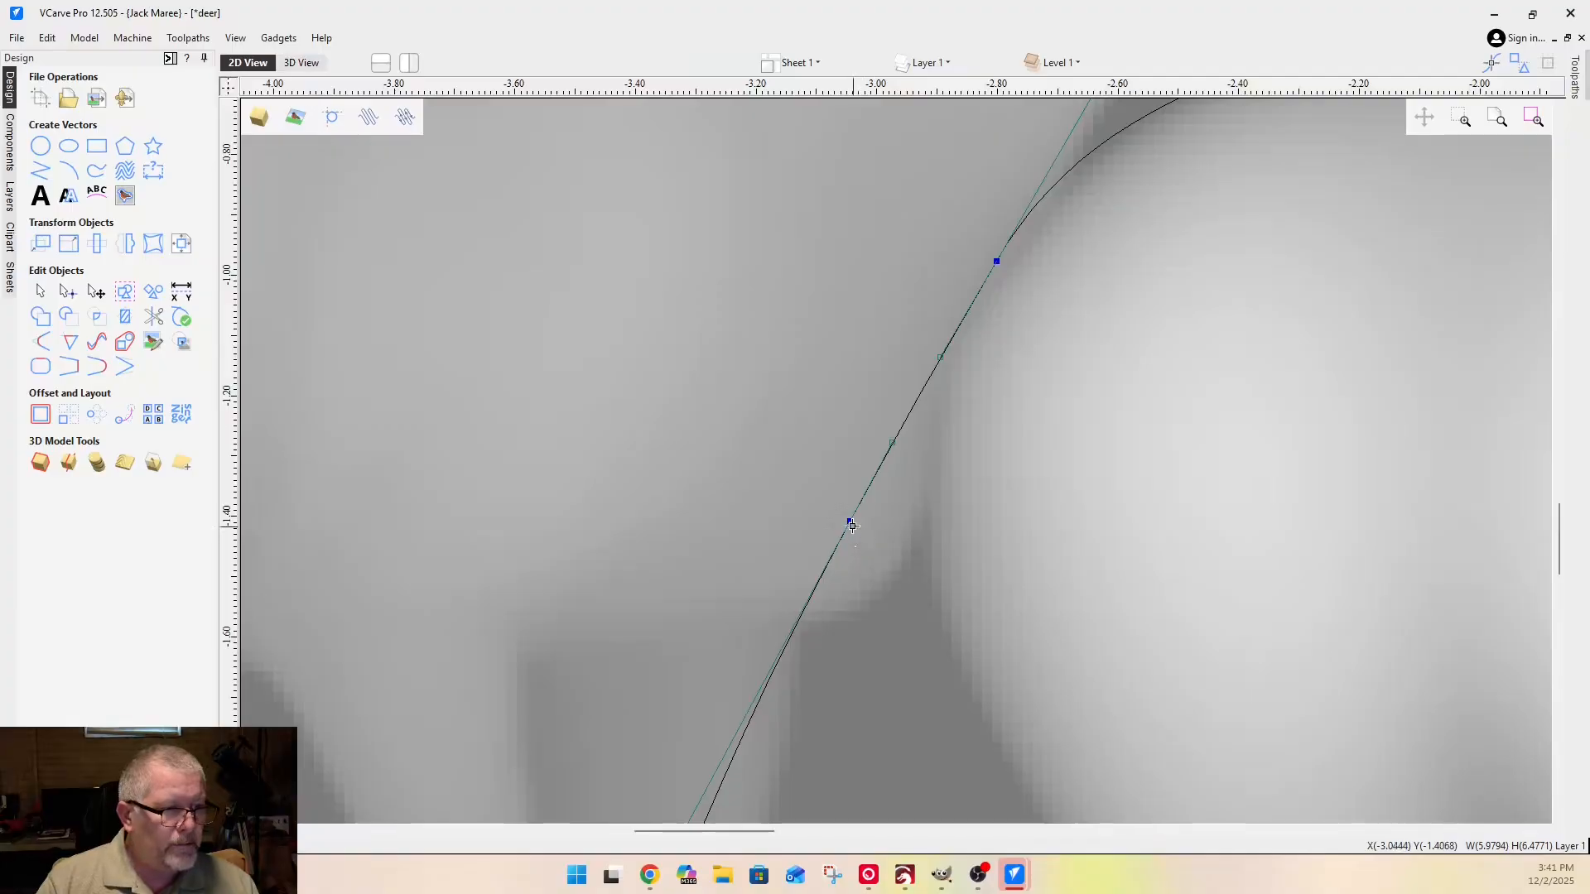
pyautogui.moveTo(853, 527); pyautogui.dragTo(915, 576)
pyautogui.scroll(-4, 903, 684)
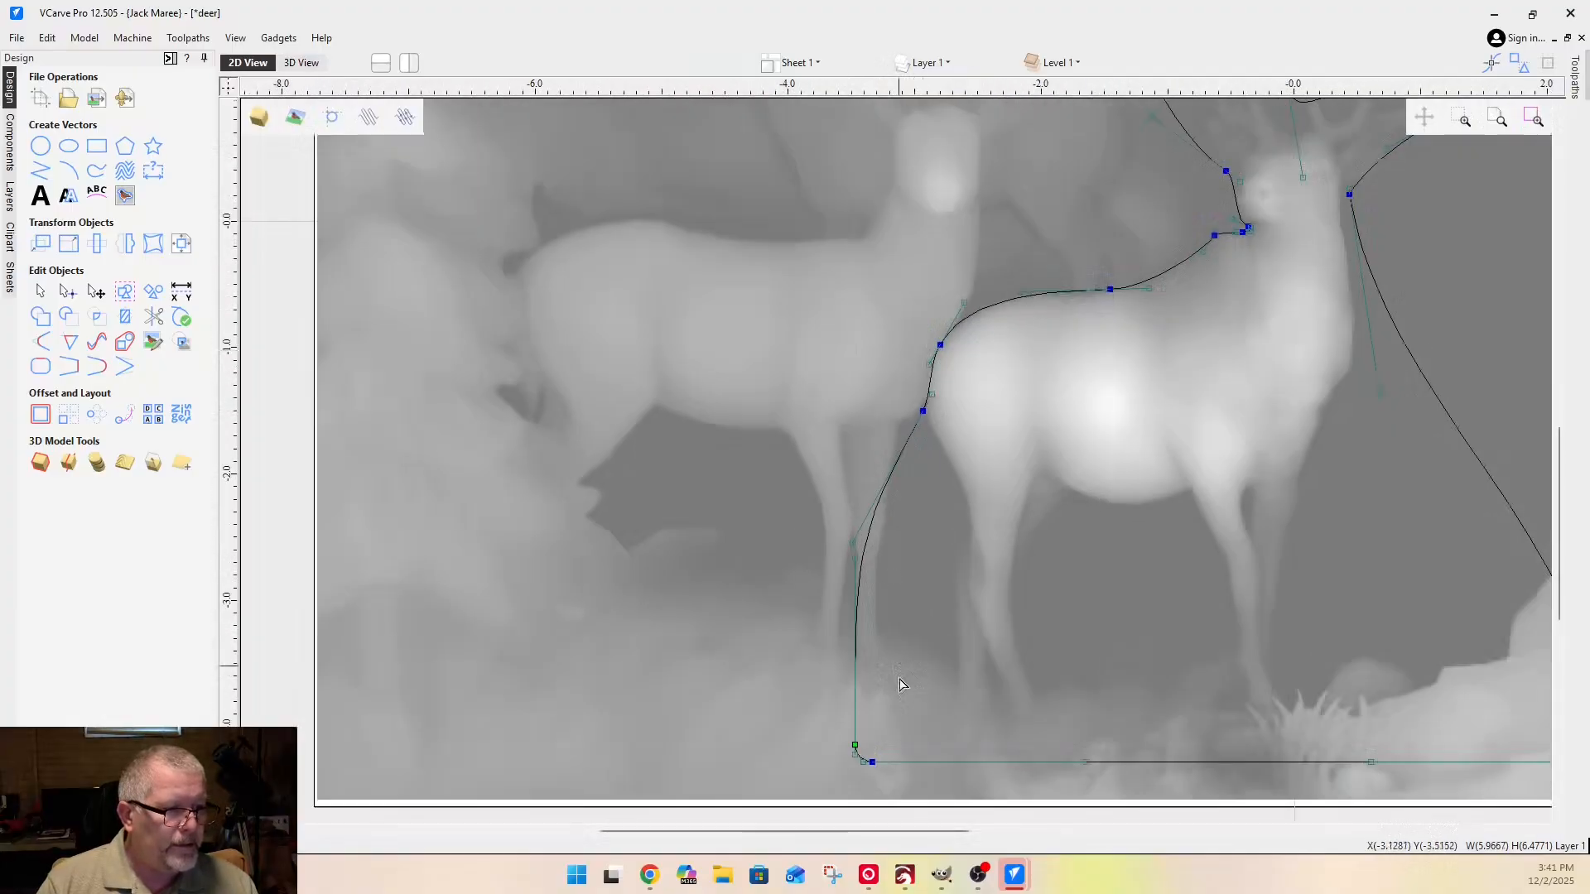
pyautogui.moveTo(873, 761); pyautogui.dragTo(964, 702)
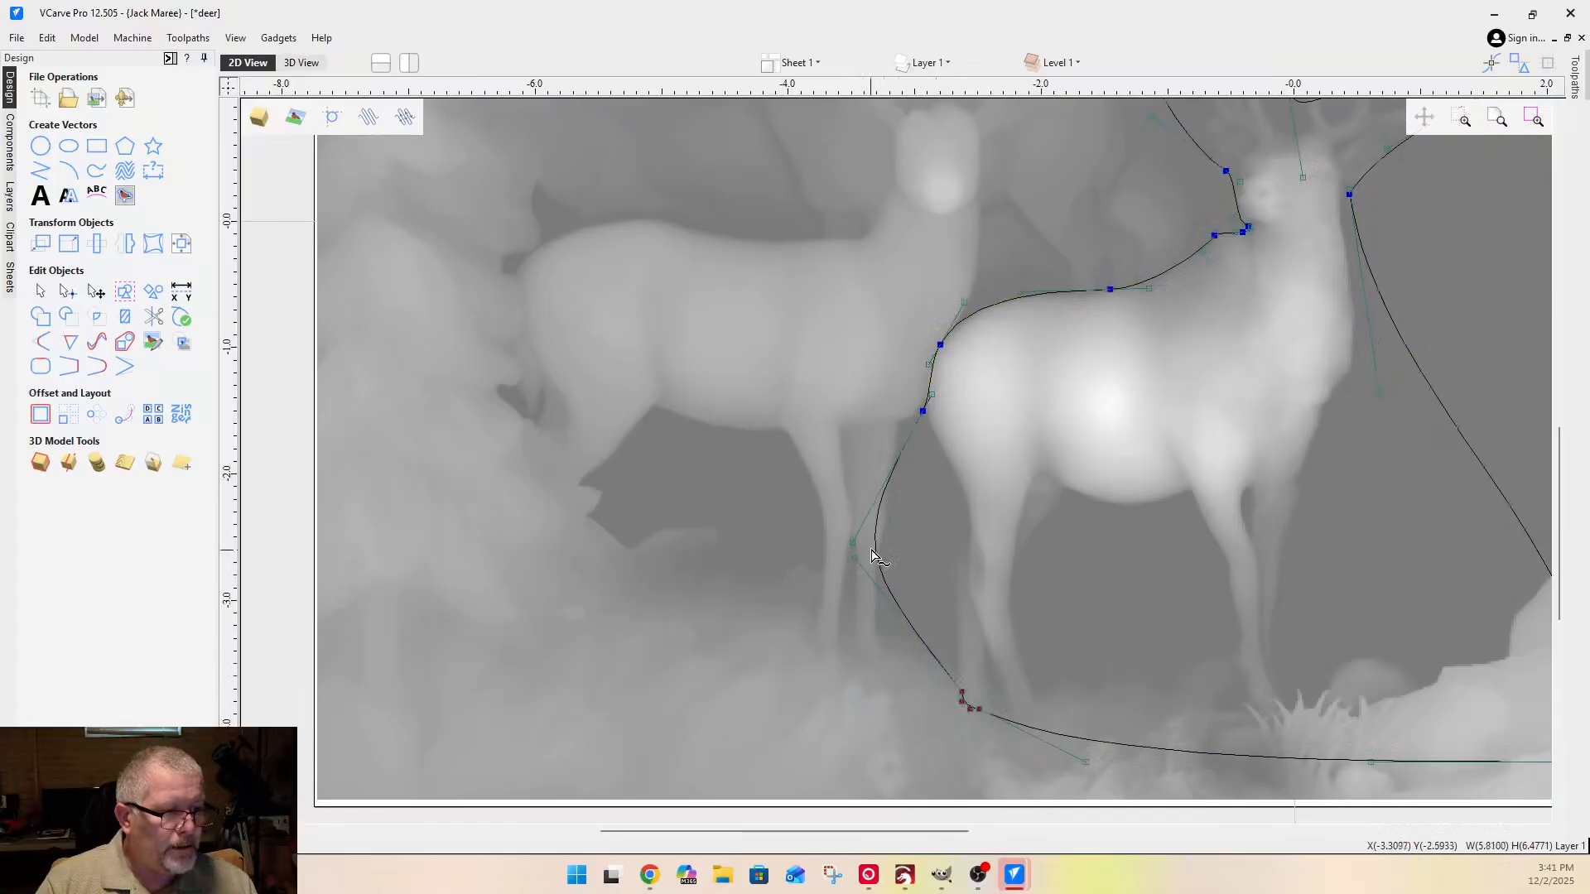
pyautogui.moveTo(873, 555); pyautogui.dragTo(959, 515)
# - Add a point behind the hind leg and adjust its position and handles to follow the leg's rear edge
pyautogui.scroll(5, 960, 514)
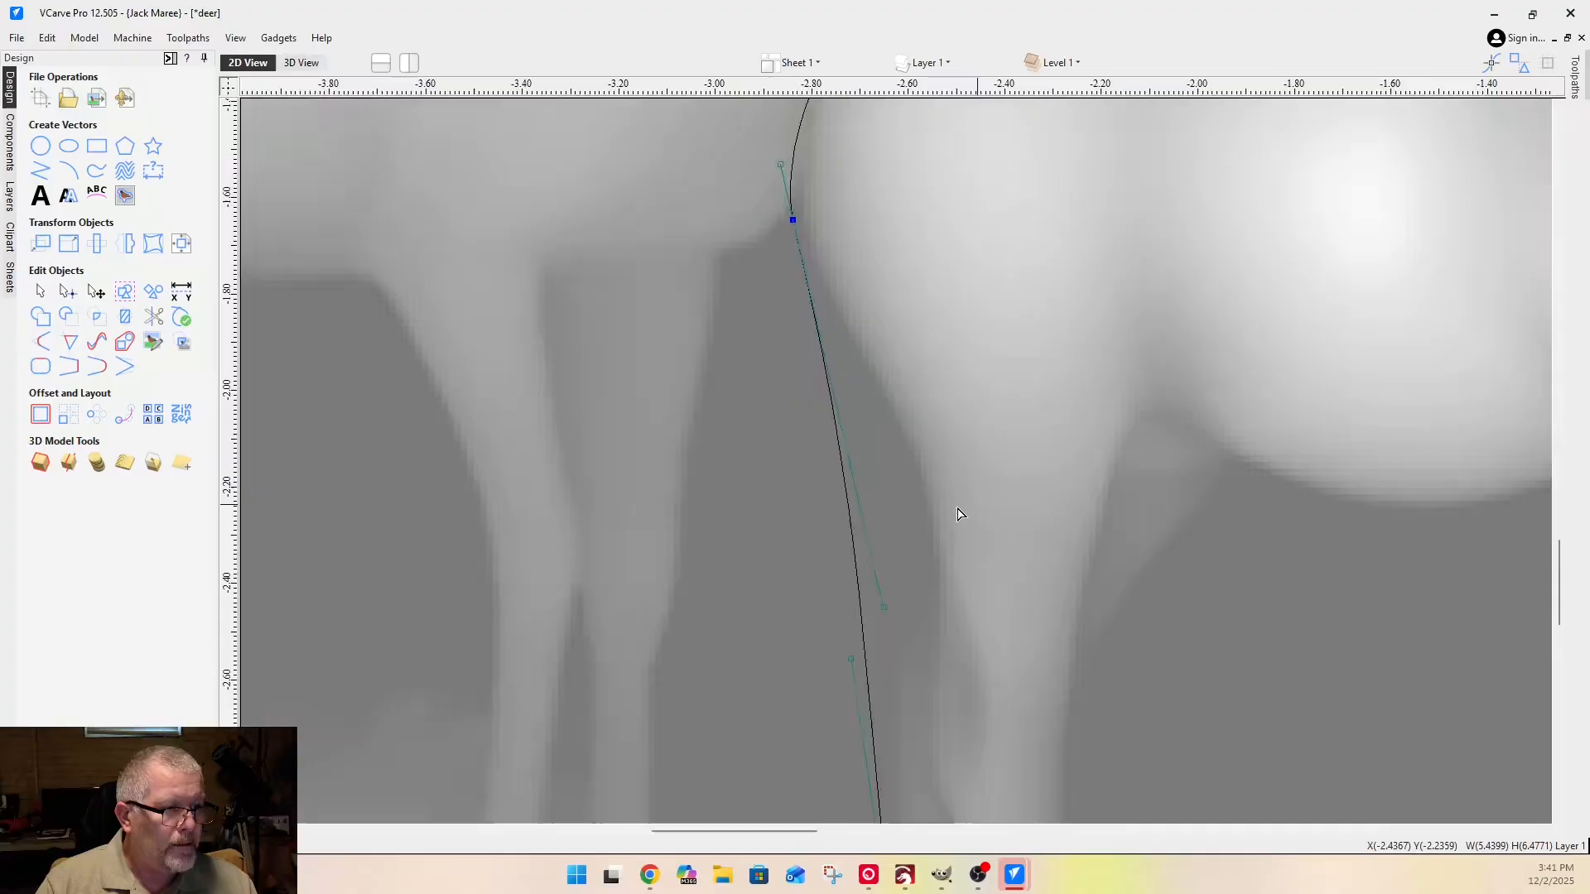
pyautogui.scroll(1, 958, 514)
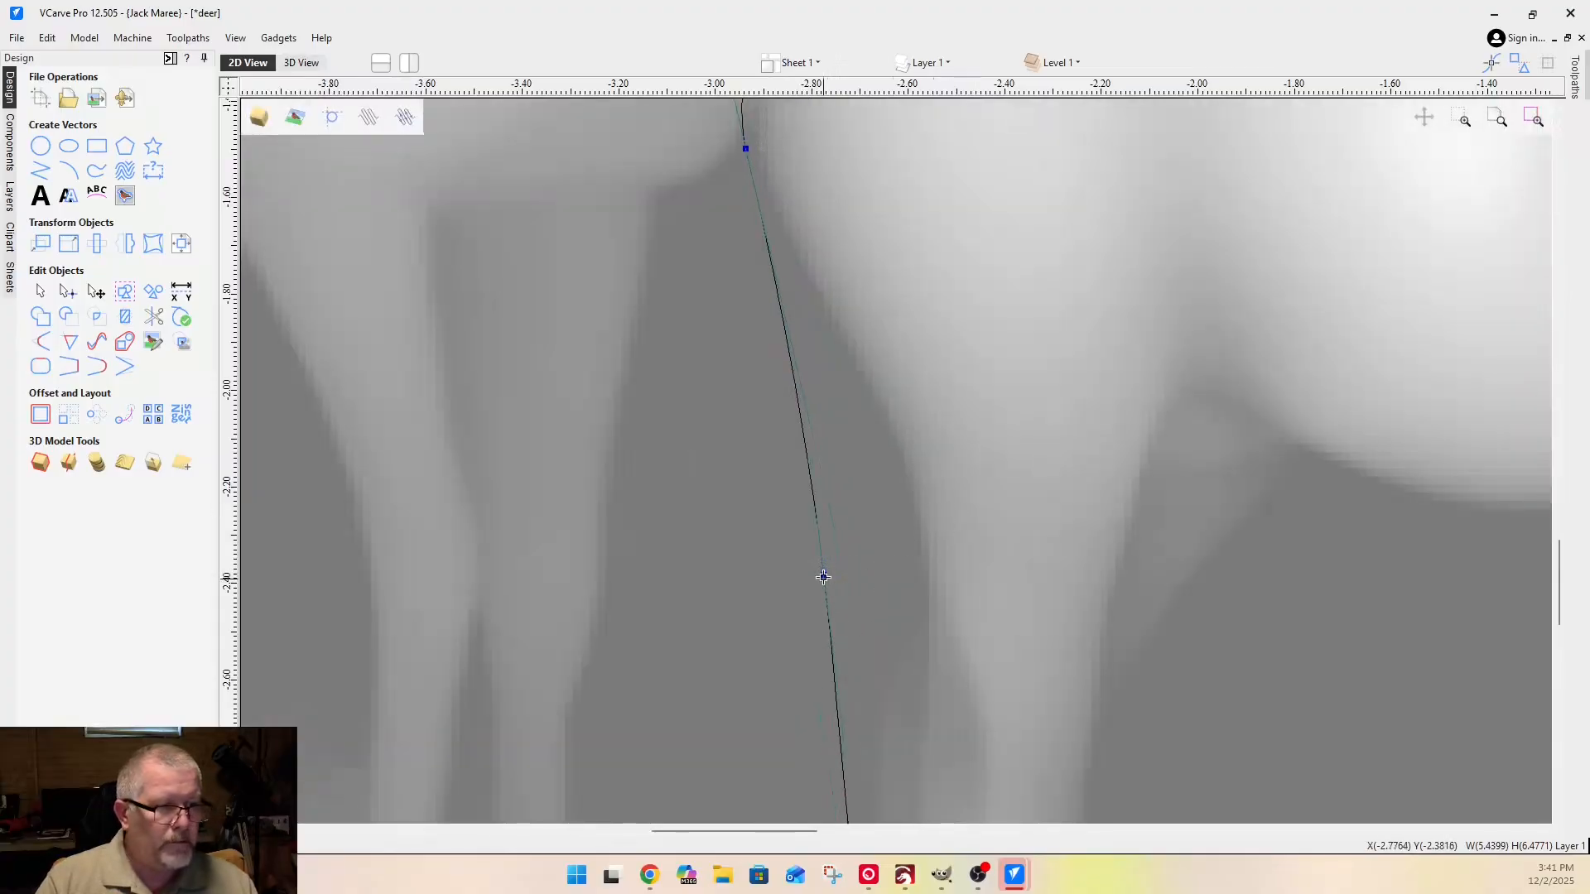
pyautogui.moveTo(823, 575); pyautogui.dragTo(911, 560)
pyautogui.scroll(-2, 886, 433)
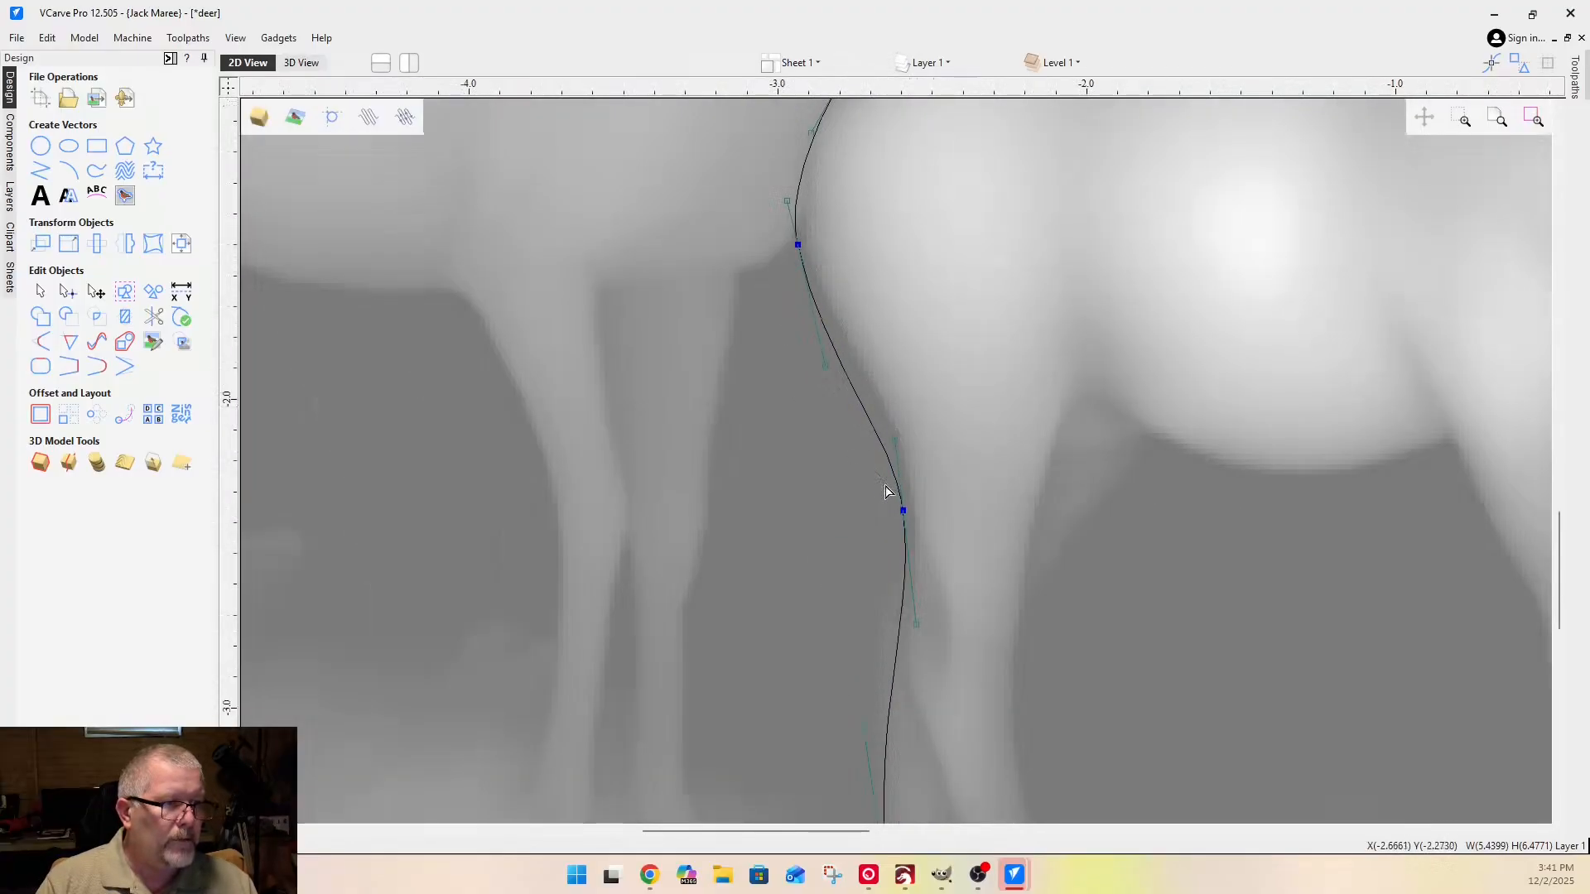
pyautogui.moveTo(904, 455); pyautogui.dragTo(893, 547)
pyautogui.scroll(-2, 892, 546)
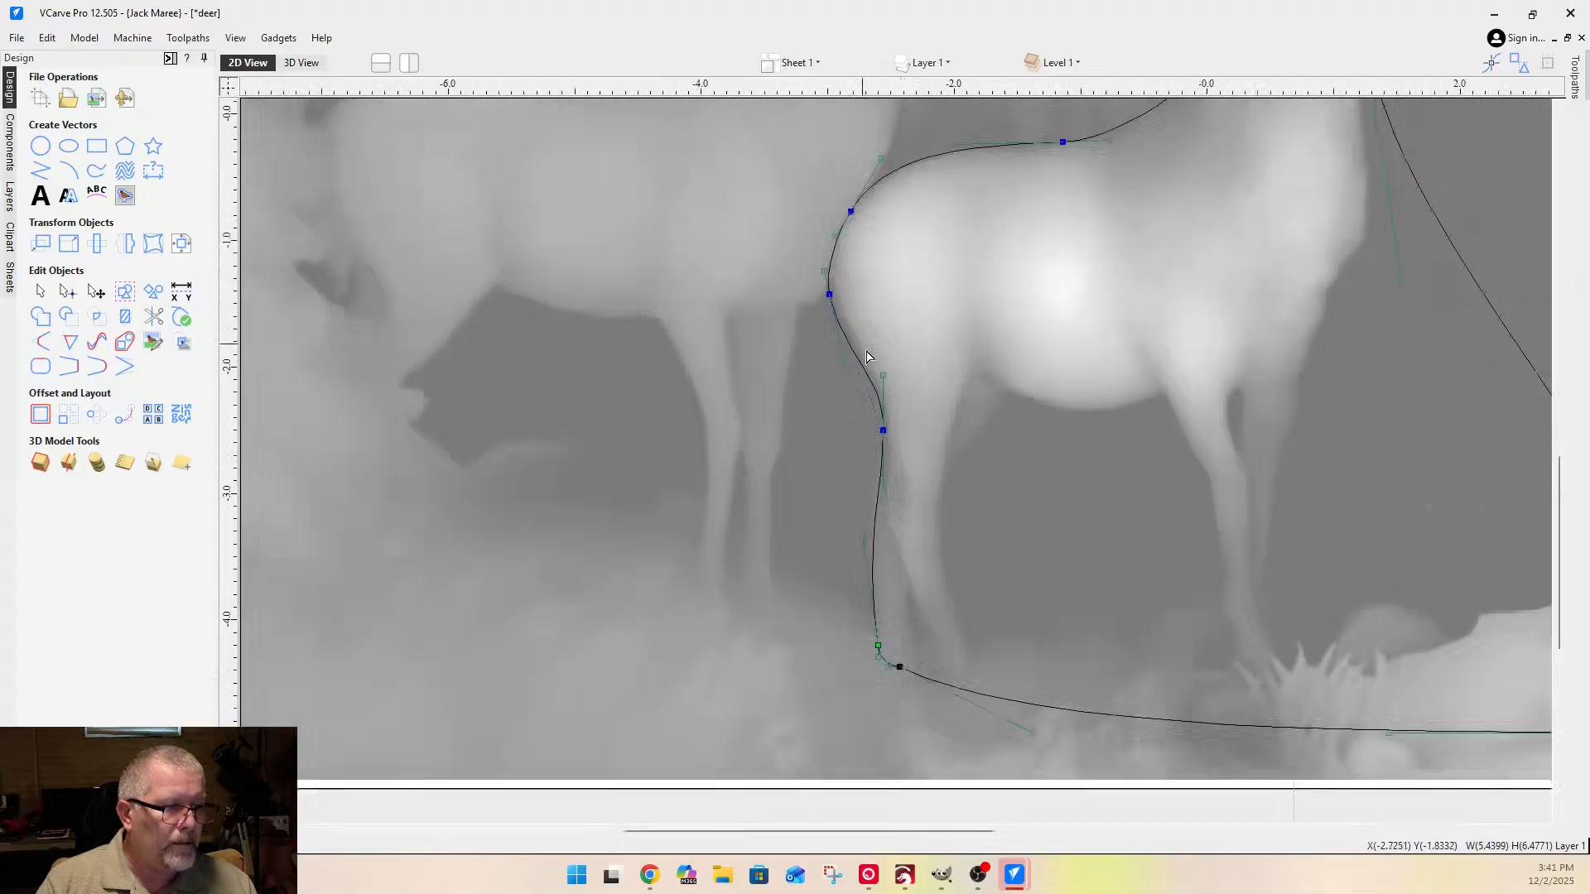
pyautogui.scroll(1, 889, 479)
pyautogui.moveTo(884, 447); pyautogui.dragTo(862, 436)
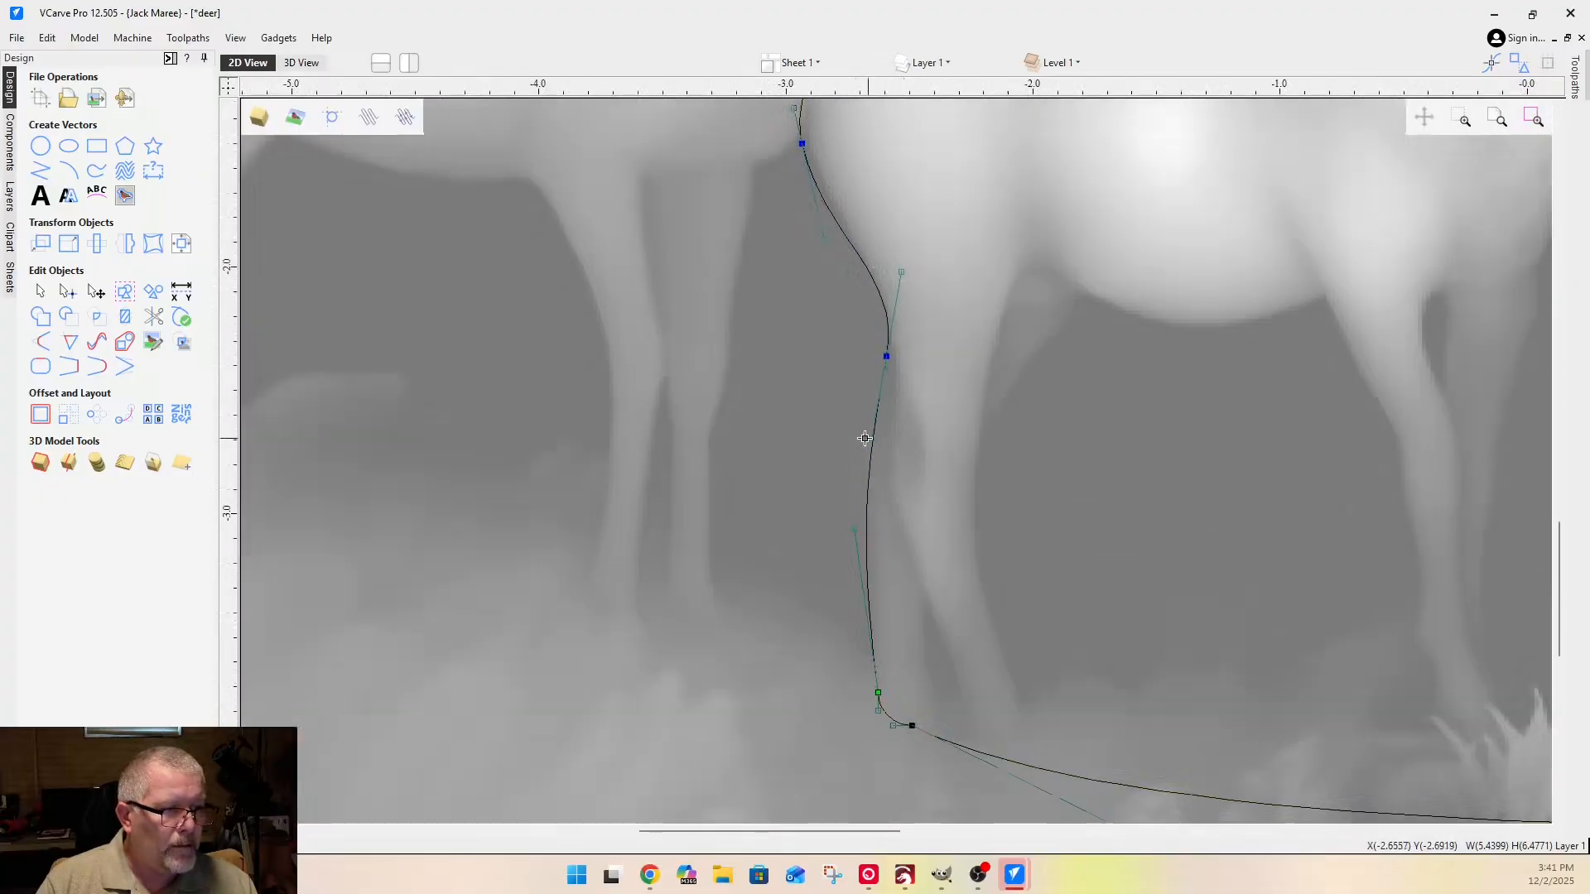
# - Add a point on the outline's bottom edge, move it up to the belly, and lengthen the hind hoof node's handle
pyautogui.scroll(-3, 797, 595)
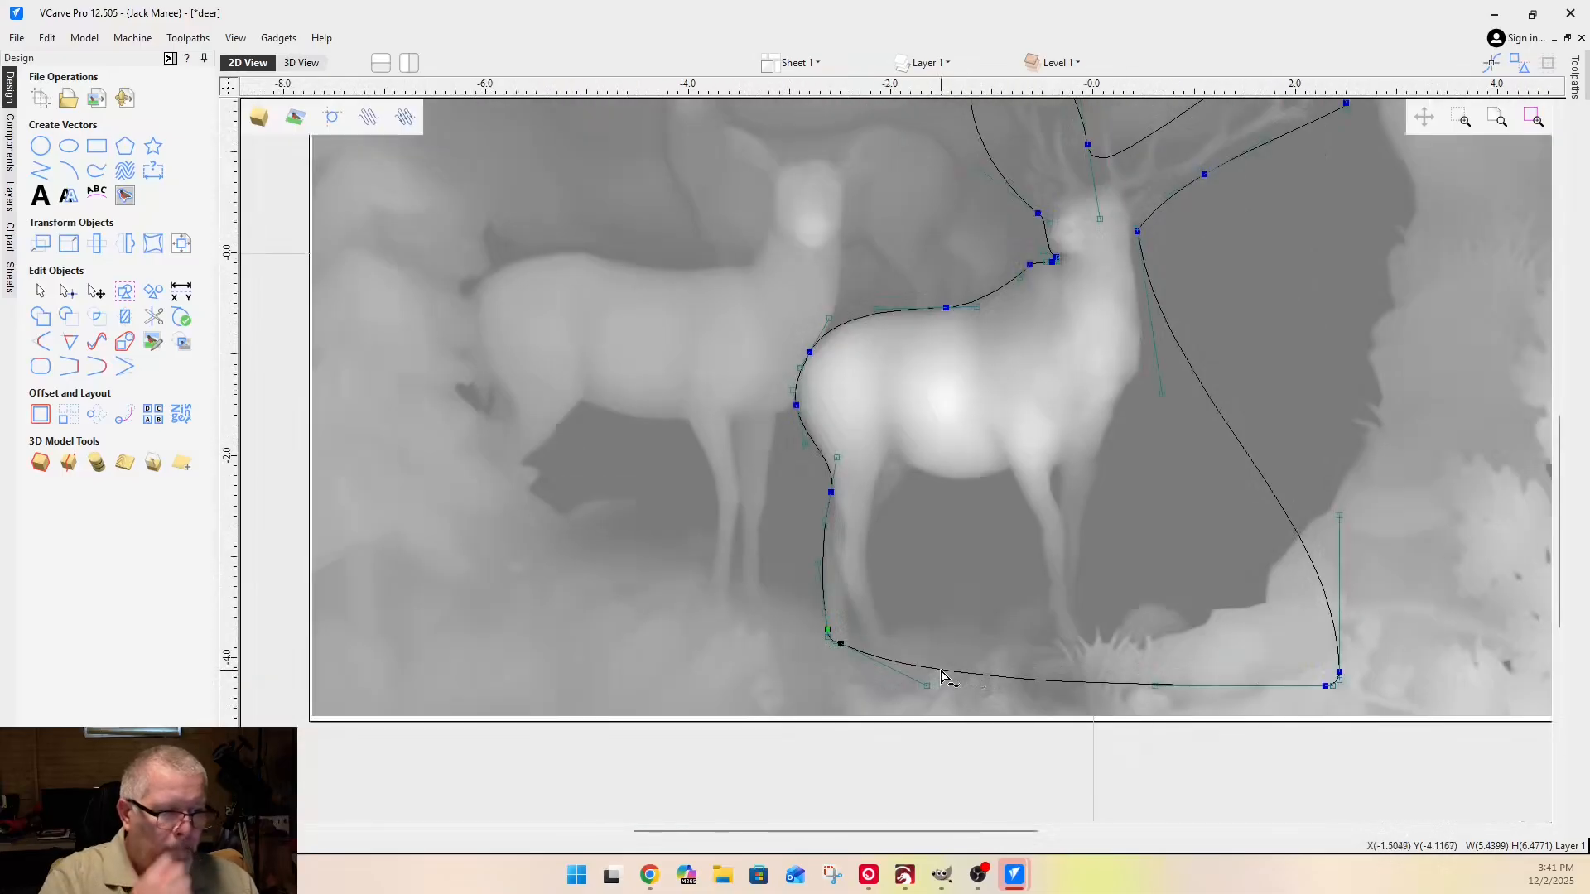
pyautogui.press('p')
pyautogui.moveTo(941, 670); pyautogui.dragTo(917, 475)
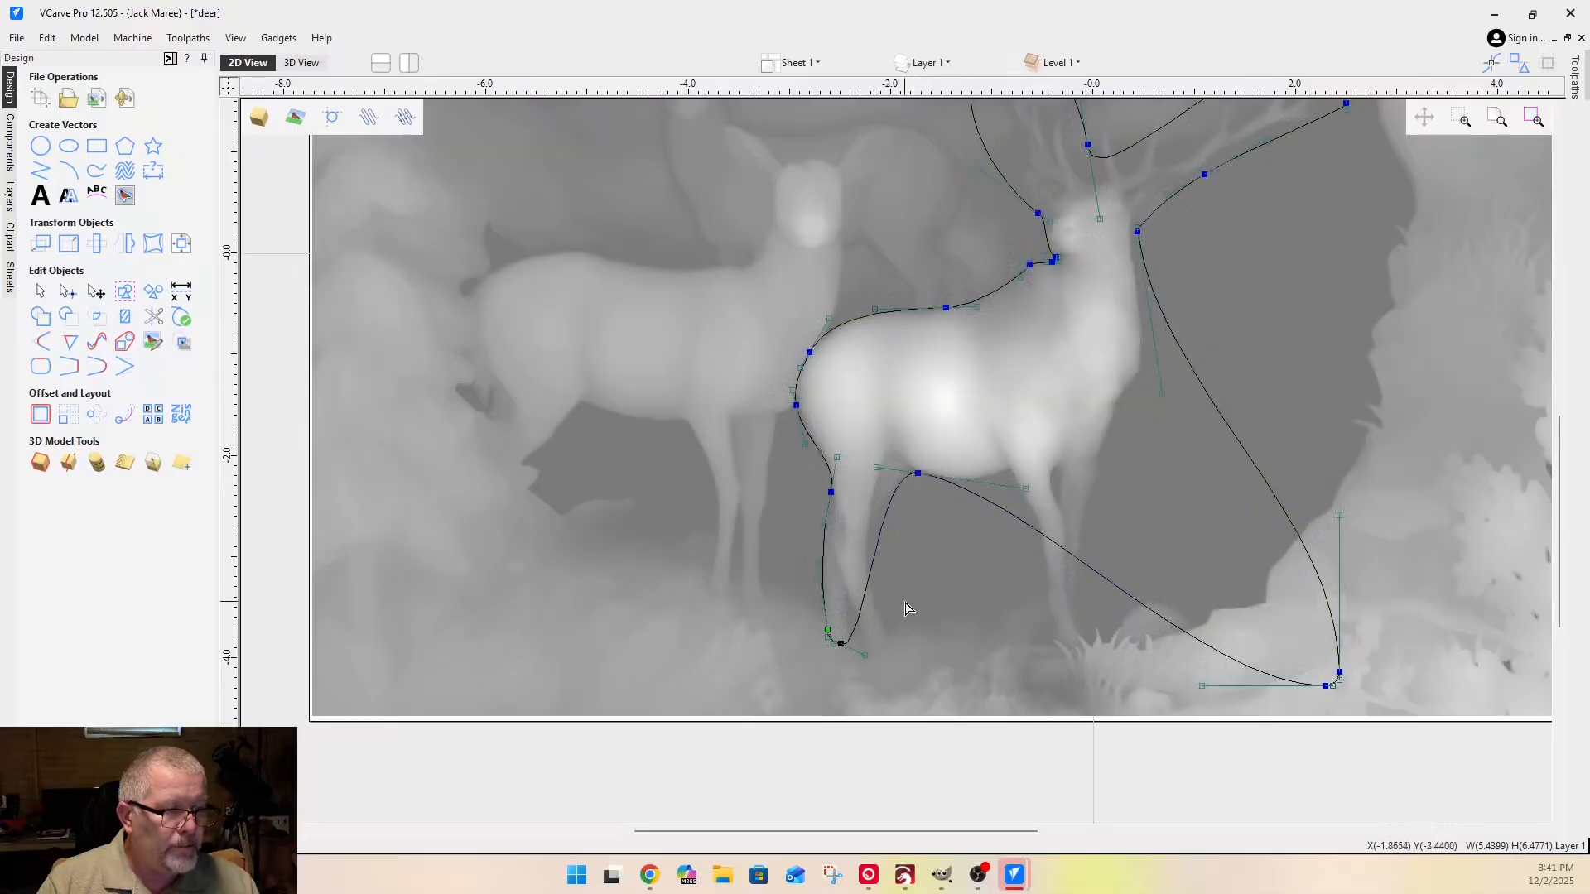
pyautogui.moveTo(863, 655); pyautogui.dragTo(939, 679)
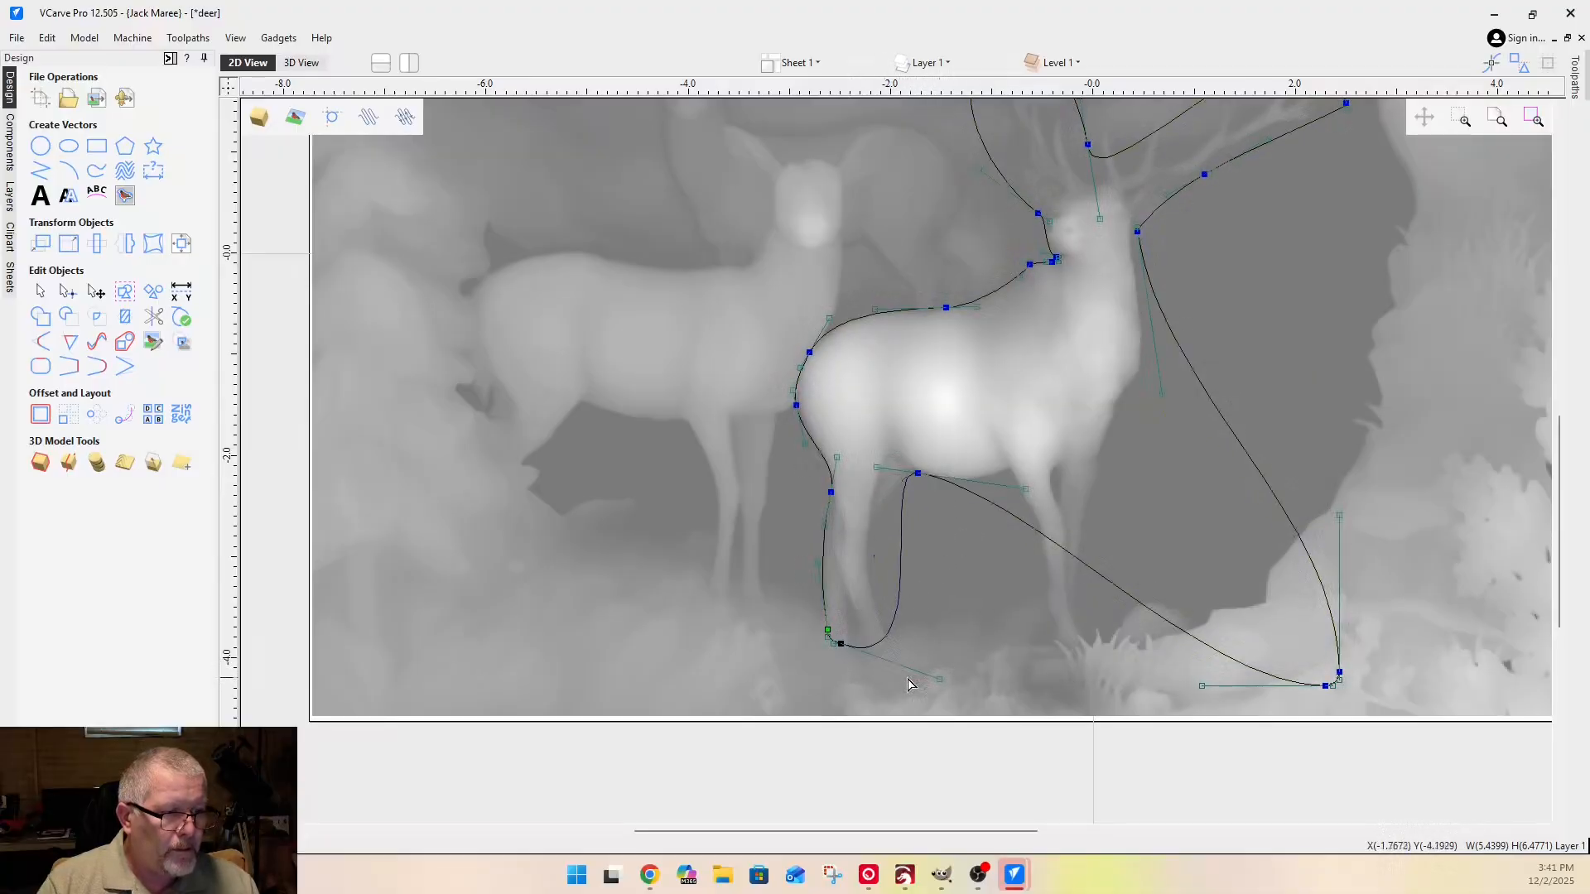
# - Add points around the hind hooves, placing one in the gap between the legs and two around the second hoof
pyautogui.scroll(4, 863, 655)
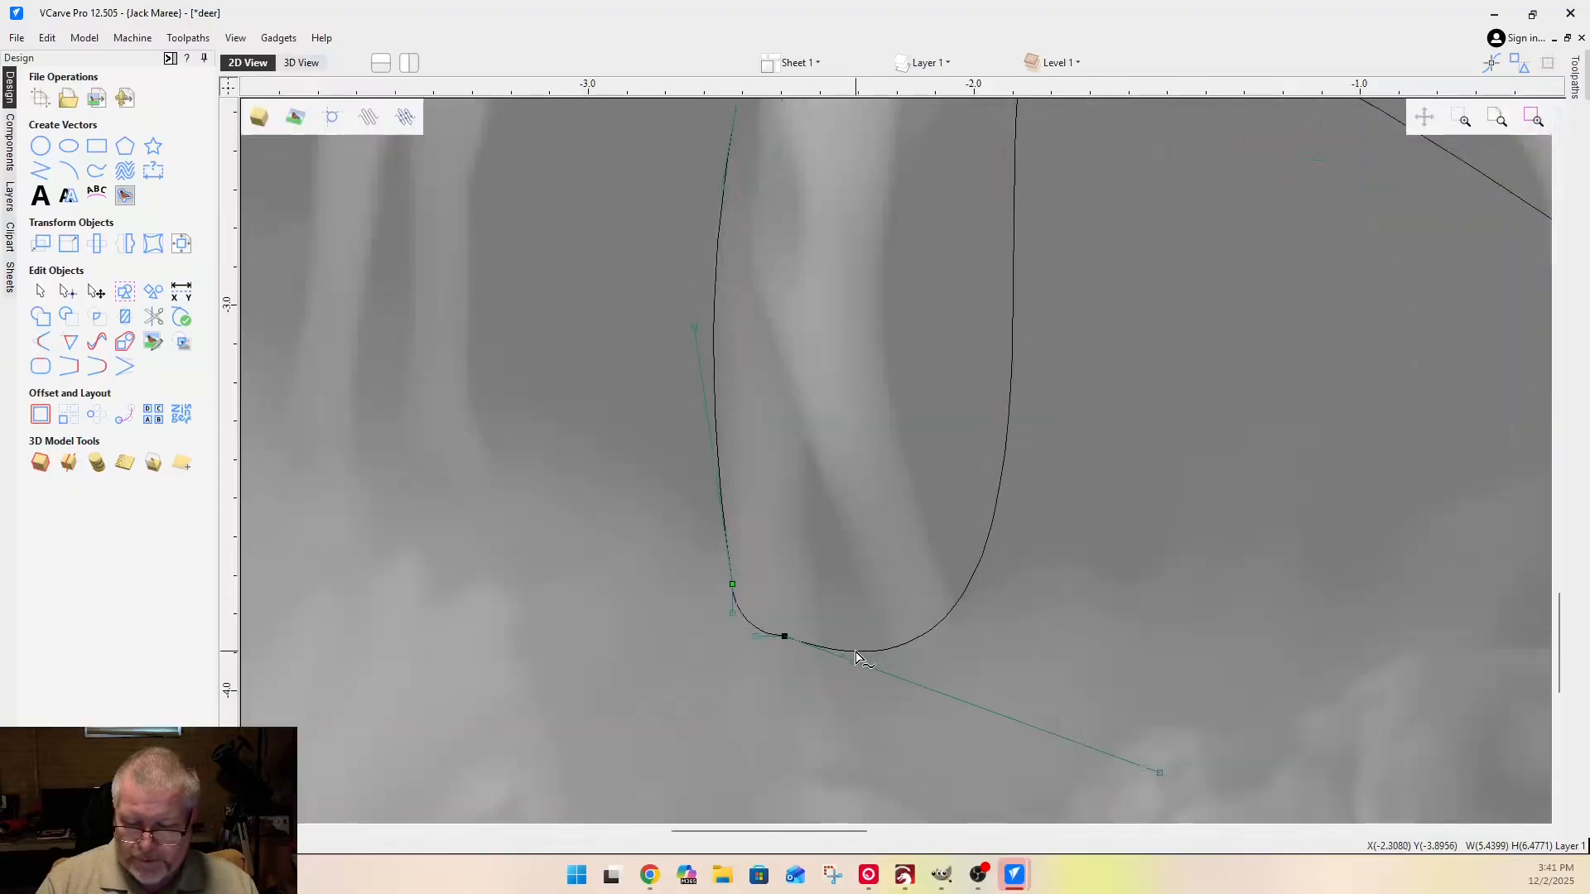
pyautogui.press('p')
pyautogui.moveTo(857, 655); pyautogui.dragTo(809, 462)
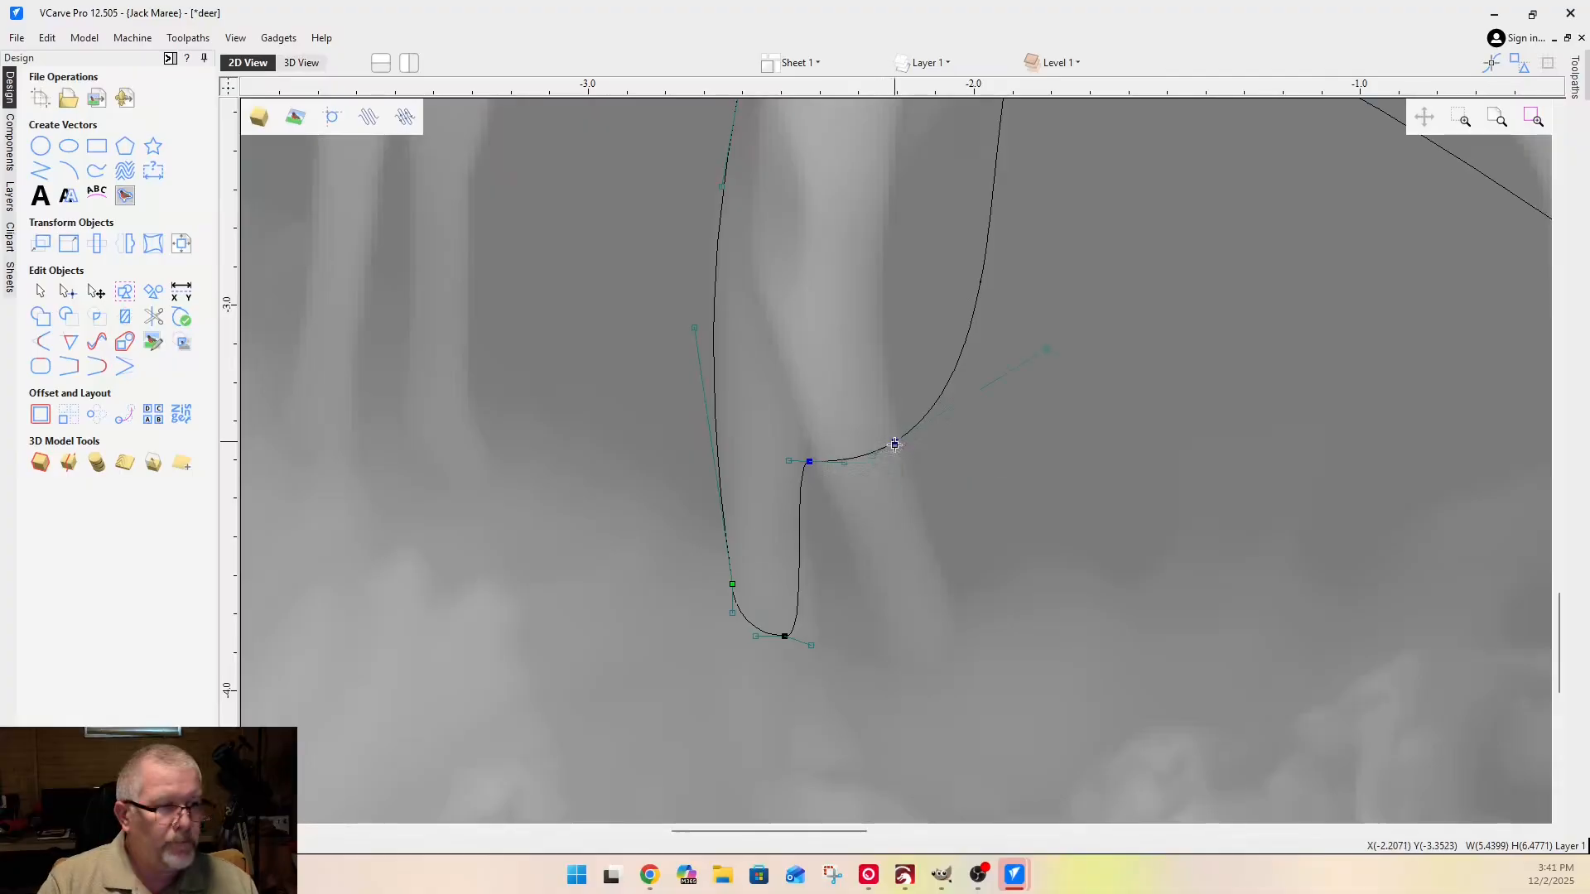
pyautogui.moveTo(896, 443); pyautogui.dragTo(894, 653)
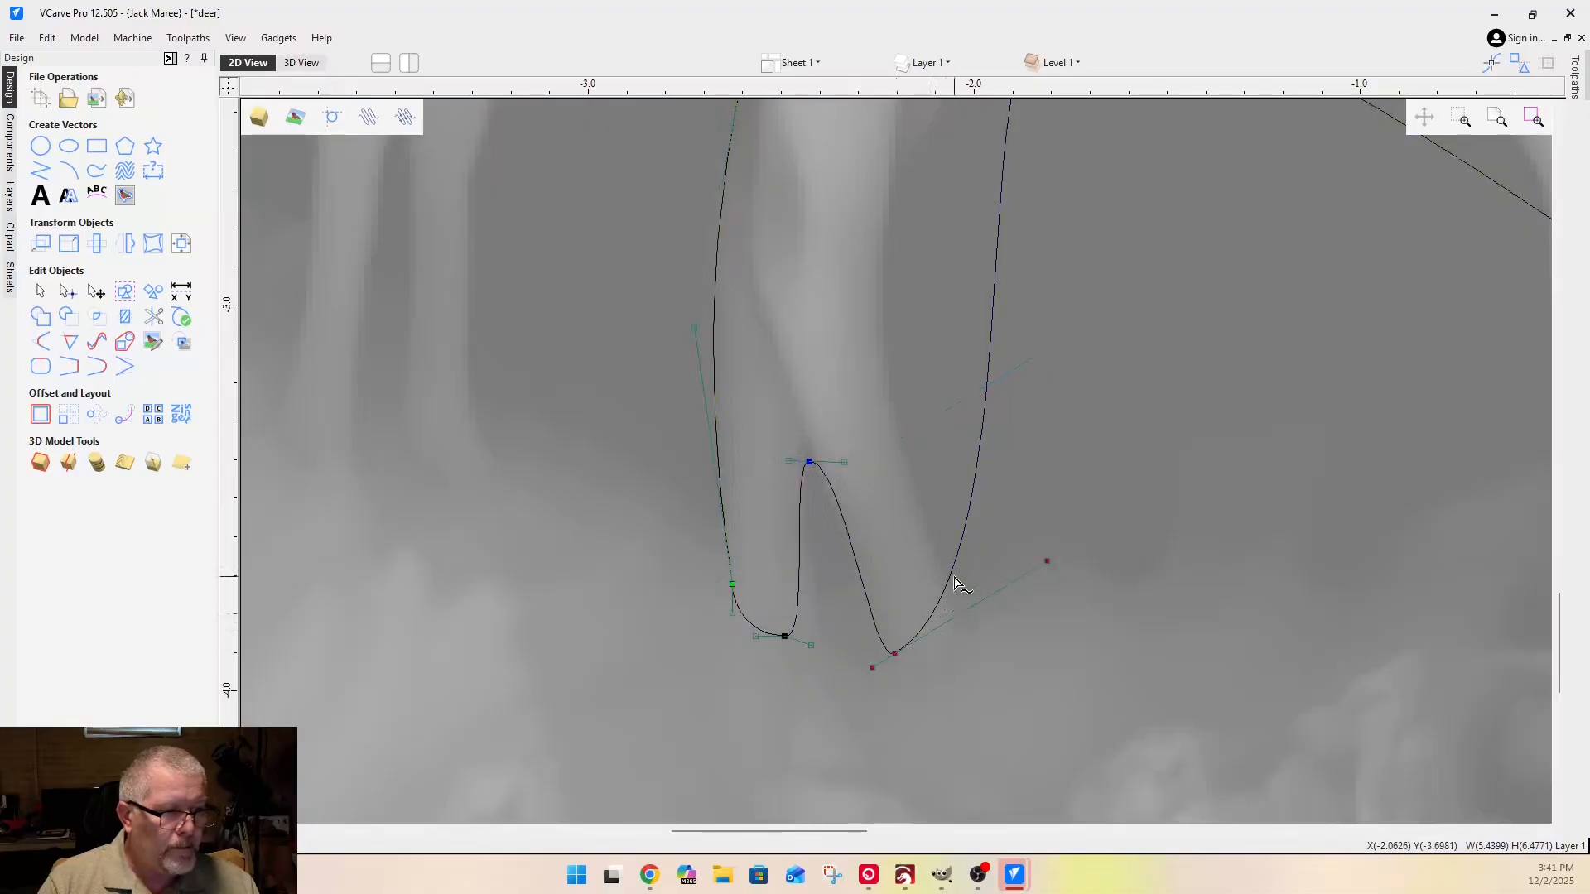
pyautogui.moveTo(948, 594); pyautogui.dragTo(950, 594)
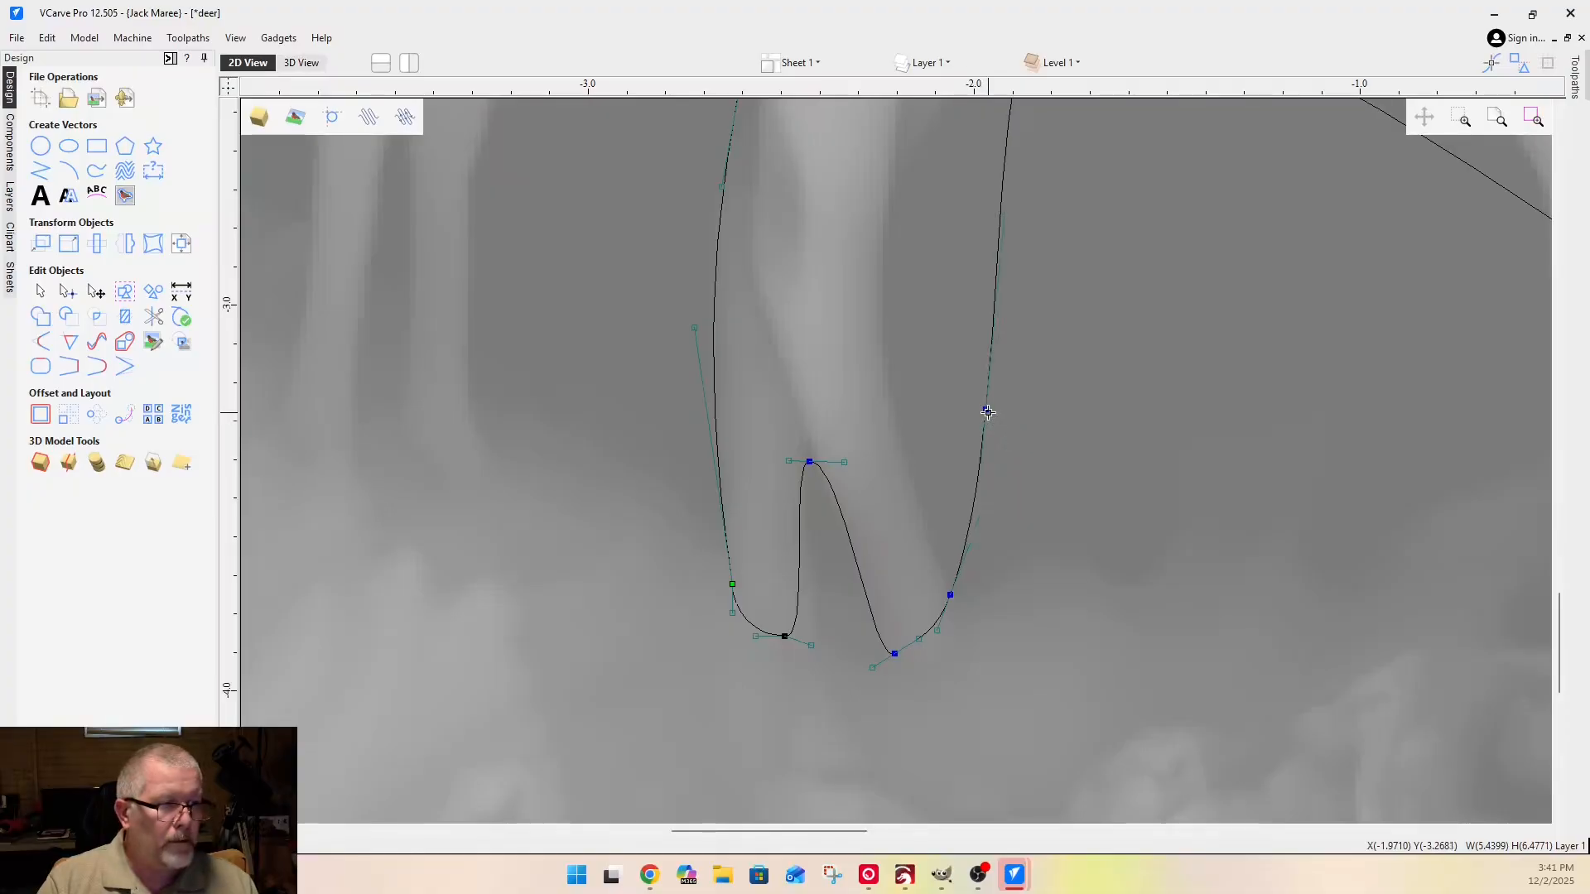
# - Add a point on the hind leg's front edge and adjust its handle and the belly node's handle
pyautogui.moveTo(988, 411); pyautogui.dragTo(817, 388)
pyautogui.scroll(-3, 924, 392)
pyautogui.scroll(3, 924, 392)
pyautogui.click(986, 249)
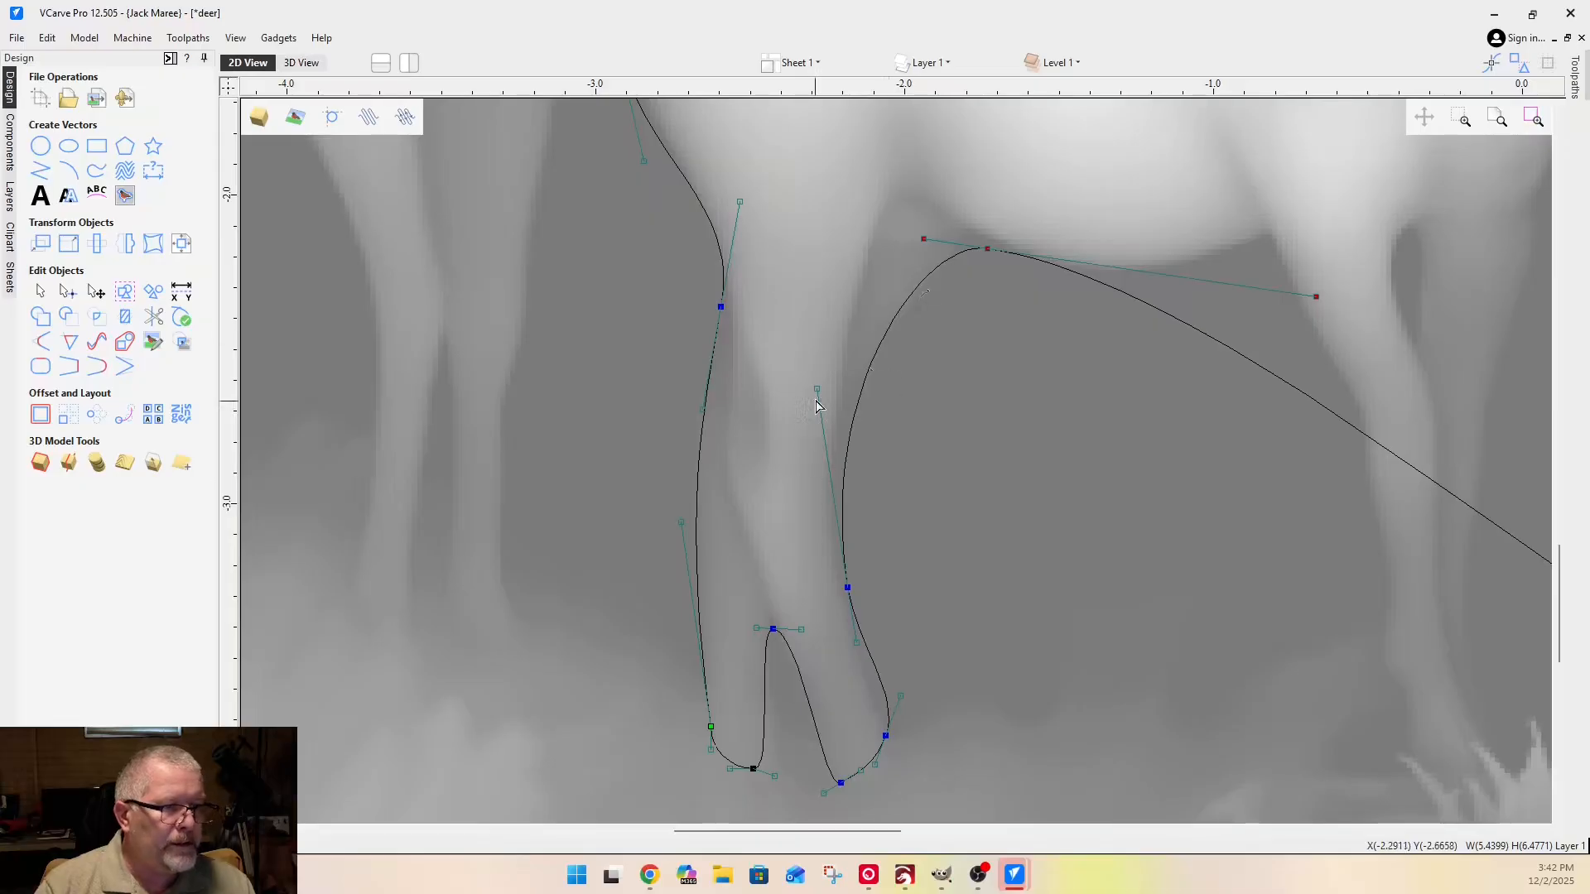
pyautogui.moveTo(817, 388); pyautogui.dragTo(800, 356)
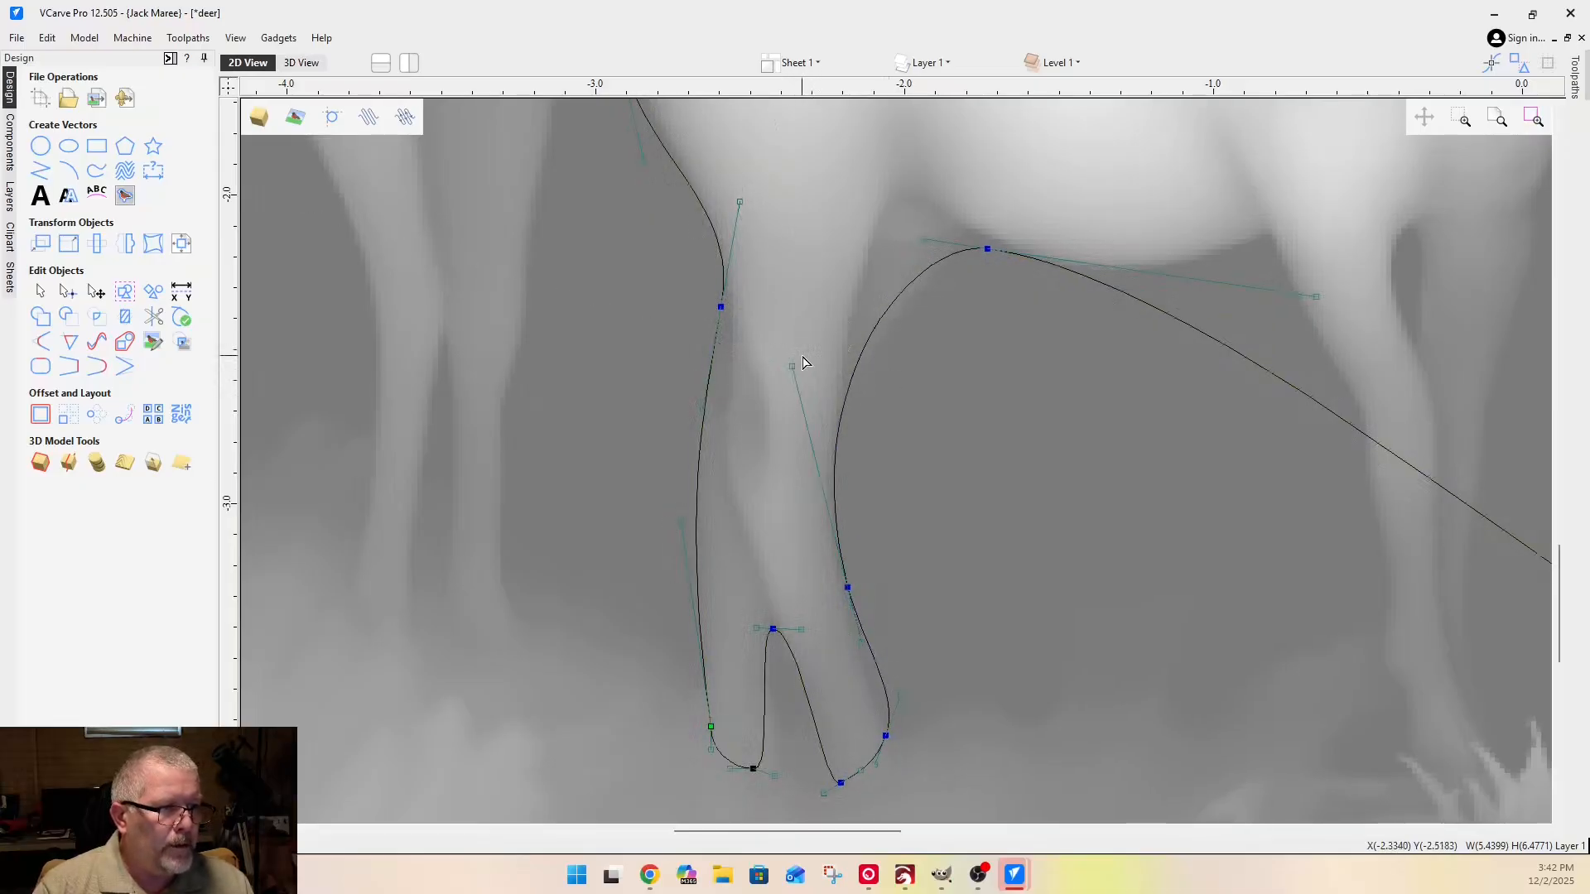
pyautogui.scroll(3, 948, 223)
pyautogui.moveTo(885, 302); pyautogui.dragTo(971, 309)
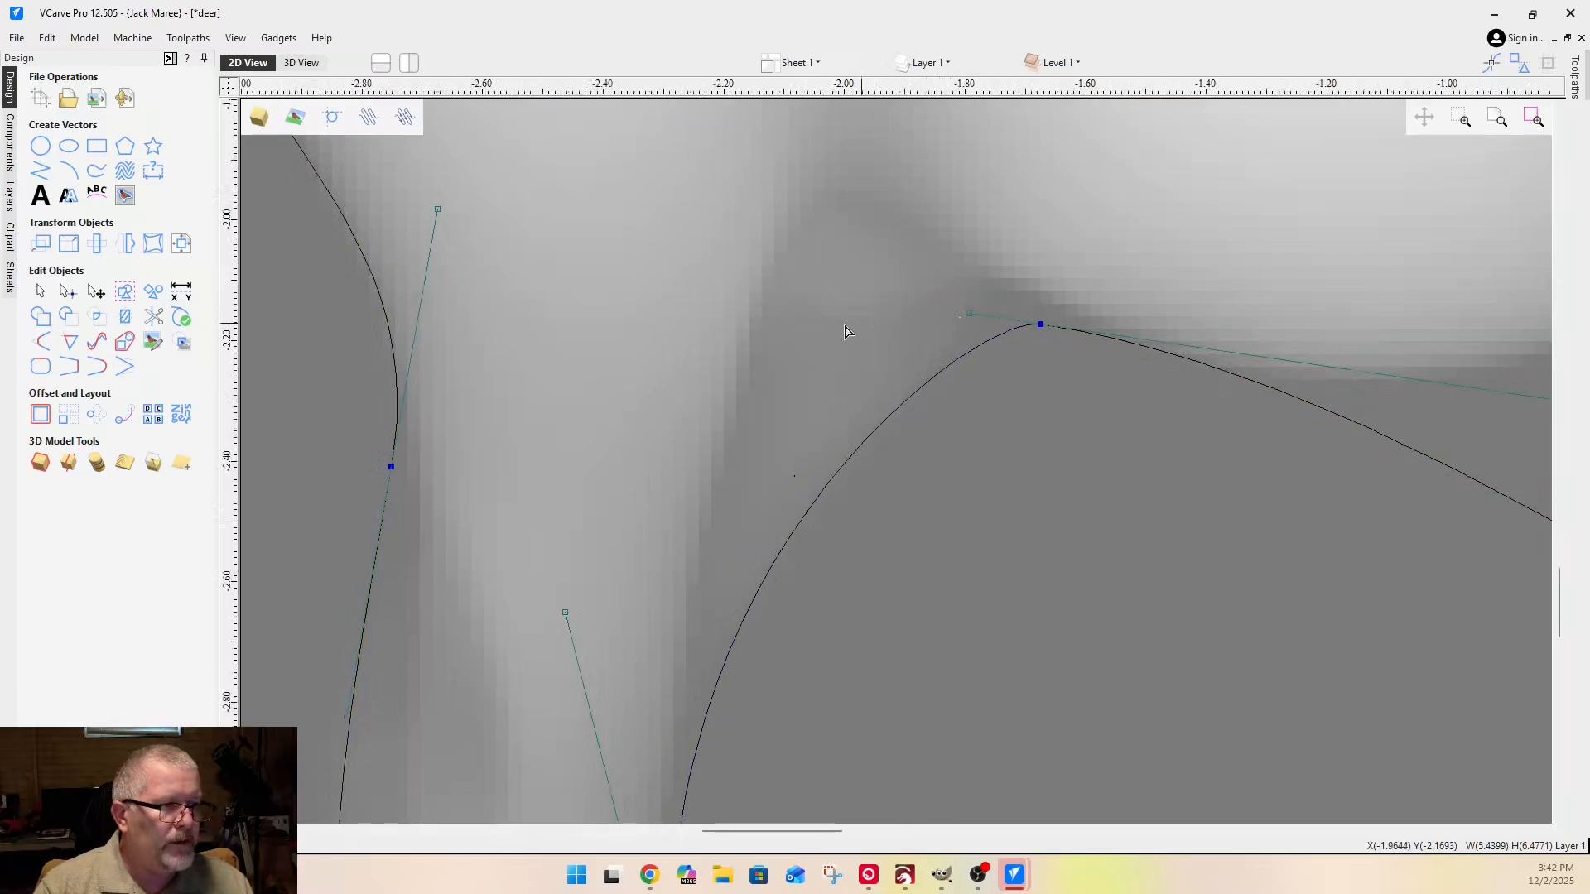
# - Add a point where the belly meets the front leg and adjust its handle to follow the belly's underside
pyautogui.scroll(-3, 843, 329)
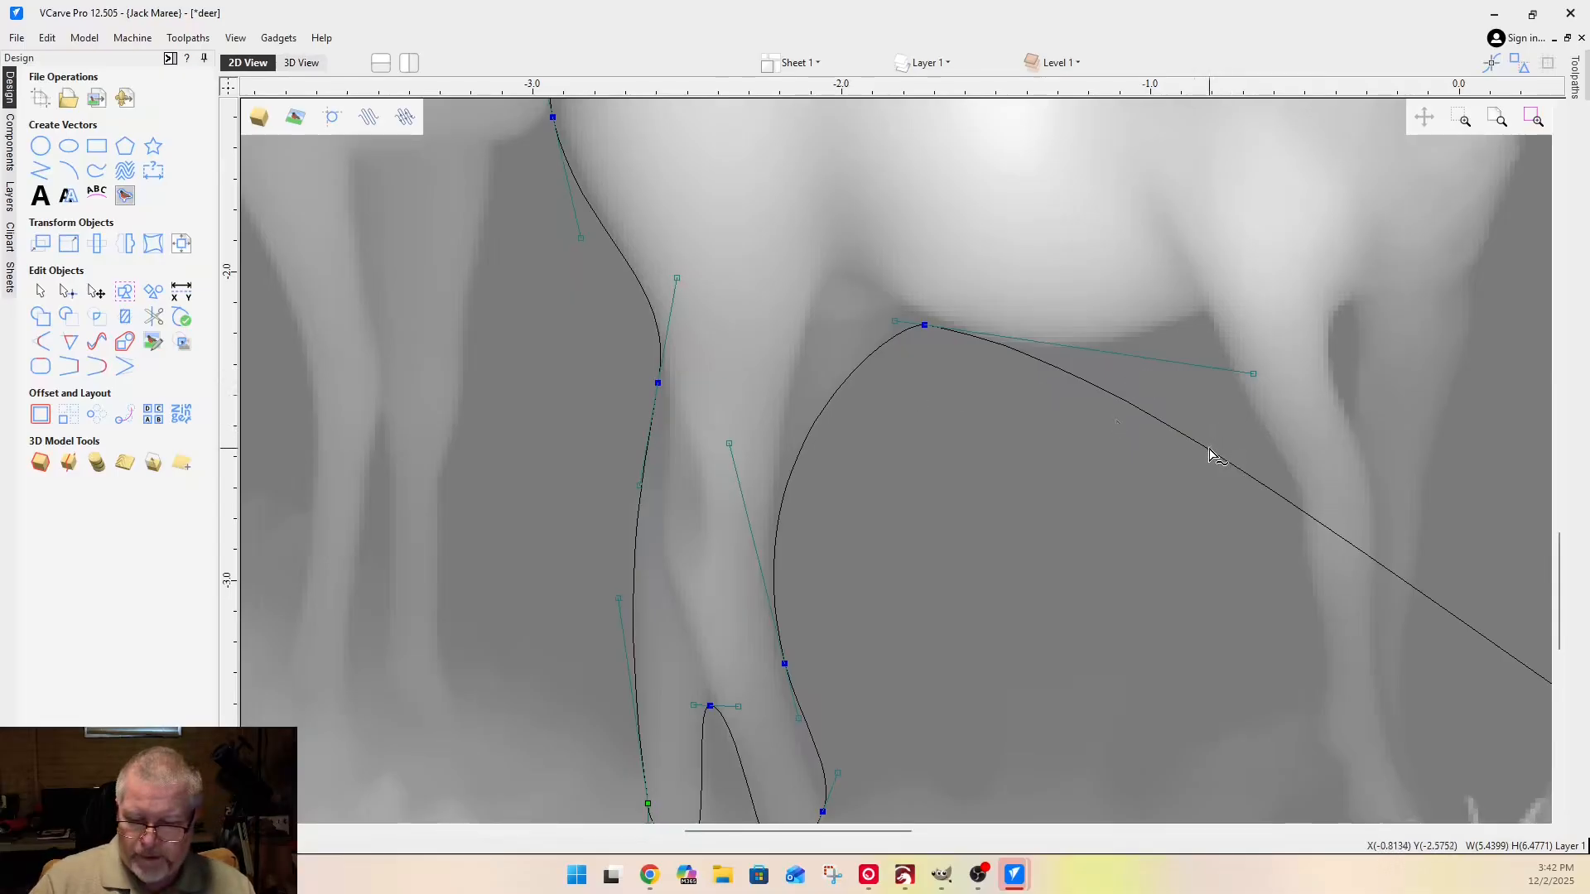
pyautogui.moveTo(1210, 449); pyautogui.dragTo(1203, 323)
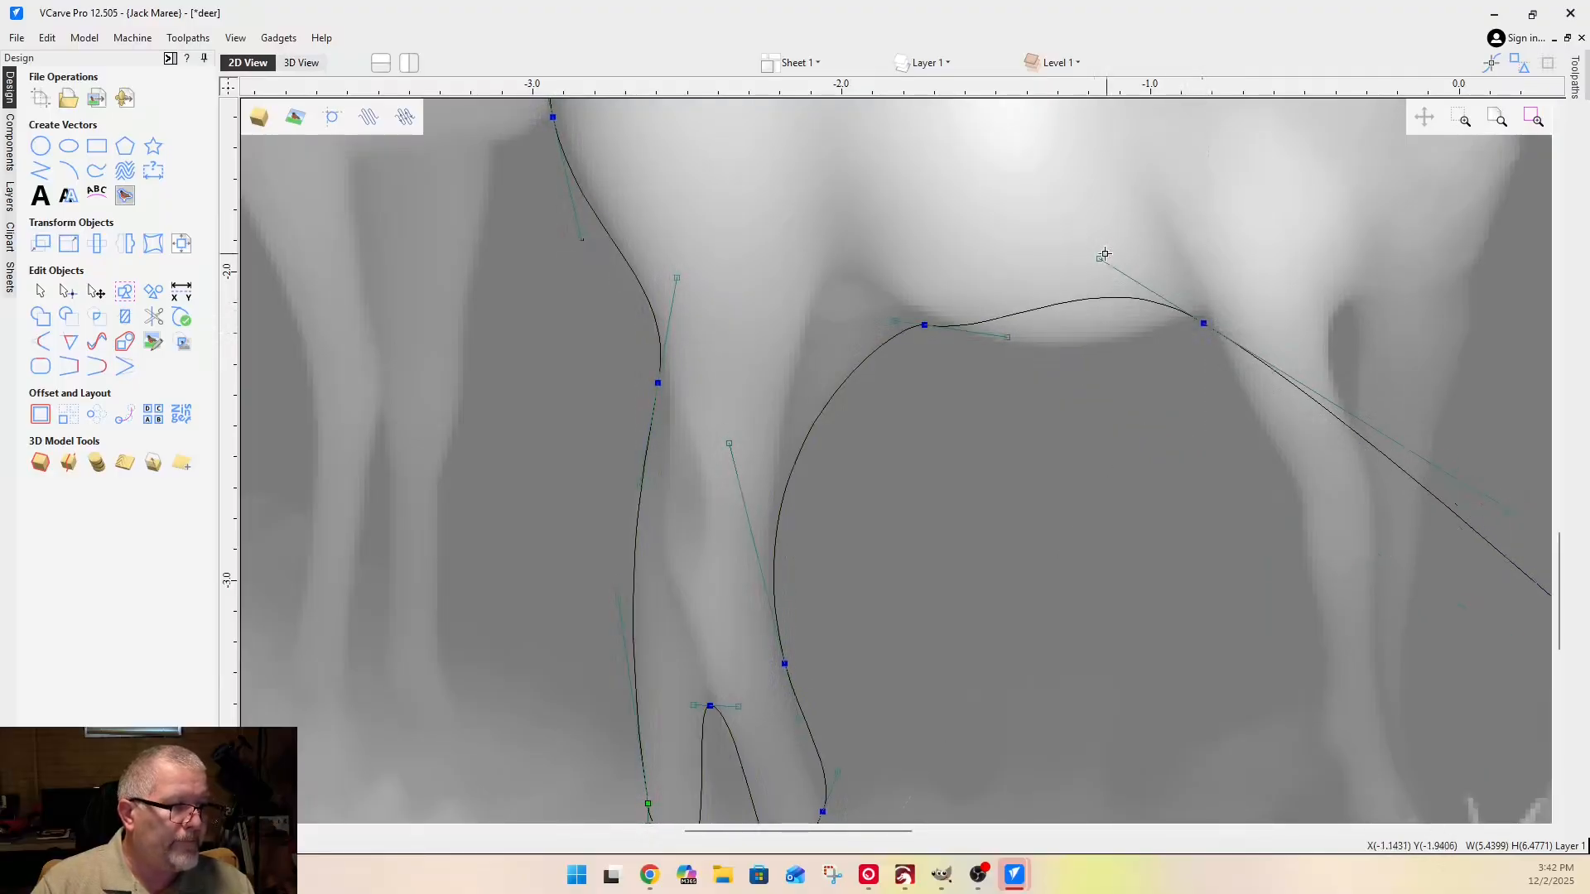
pyautogui.moveTo(1101, 262); pyautogui.dragTo(1057, 358)
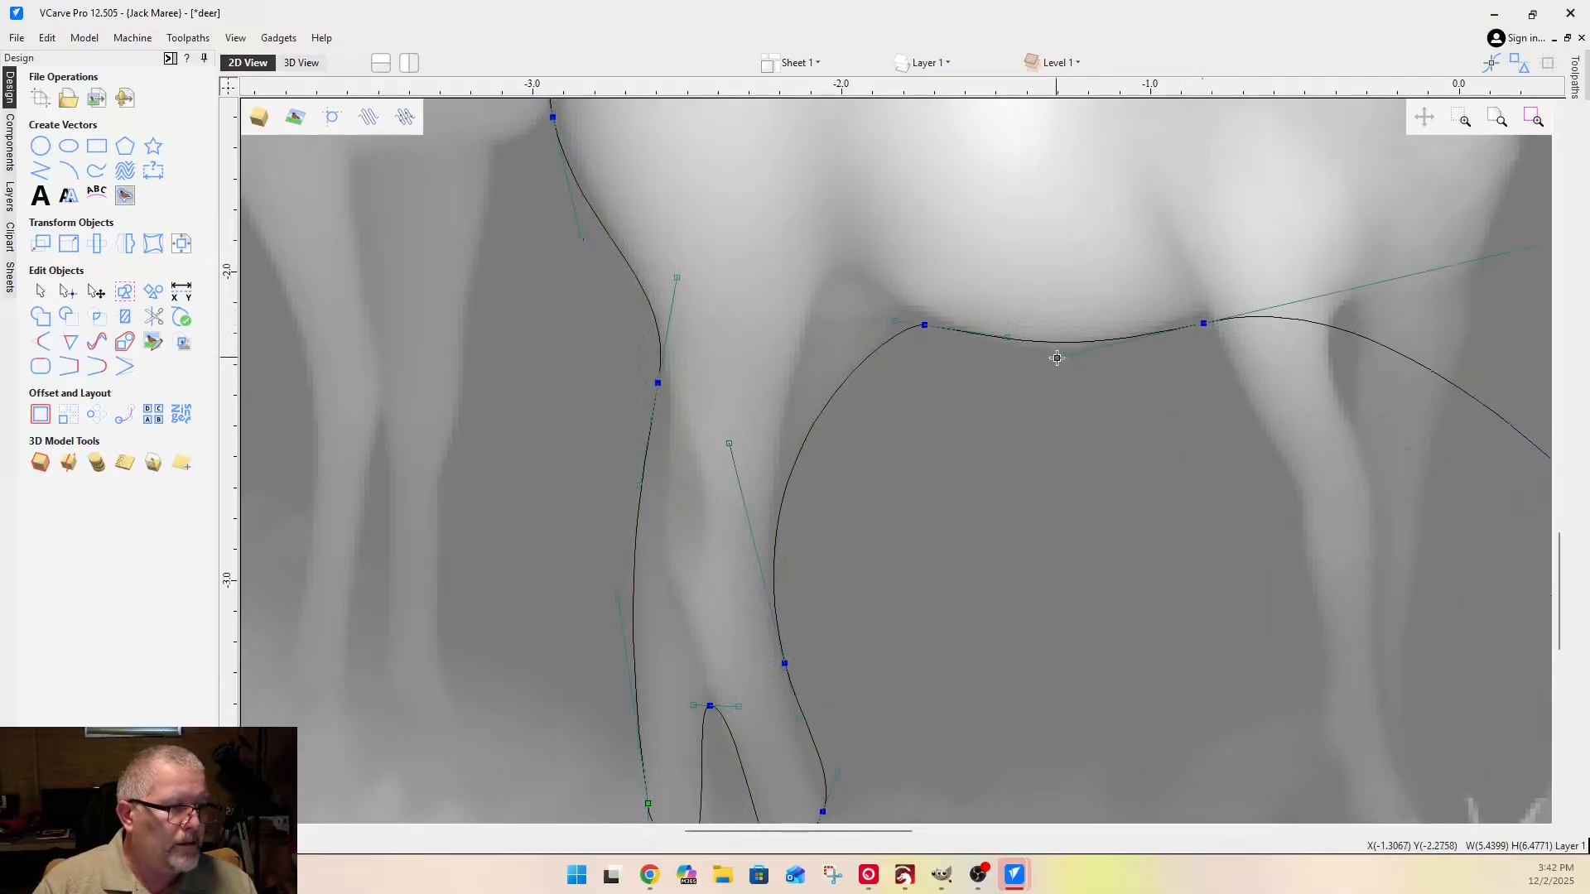
# - Add two points down the front leg's rear edge and adjust the lower one's handle along the leg
pyautogui.doubleClick(1347, 335)
pyautogui.moveTo(1345, 344); pyautogui.dragTo(1286, 463)
pyautogui.scroll(-5, 1088, 373)
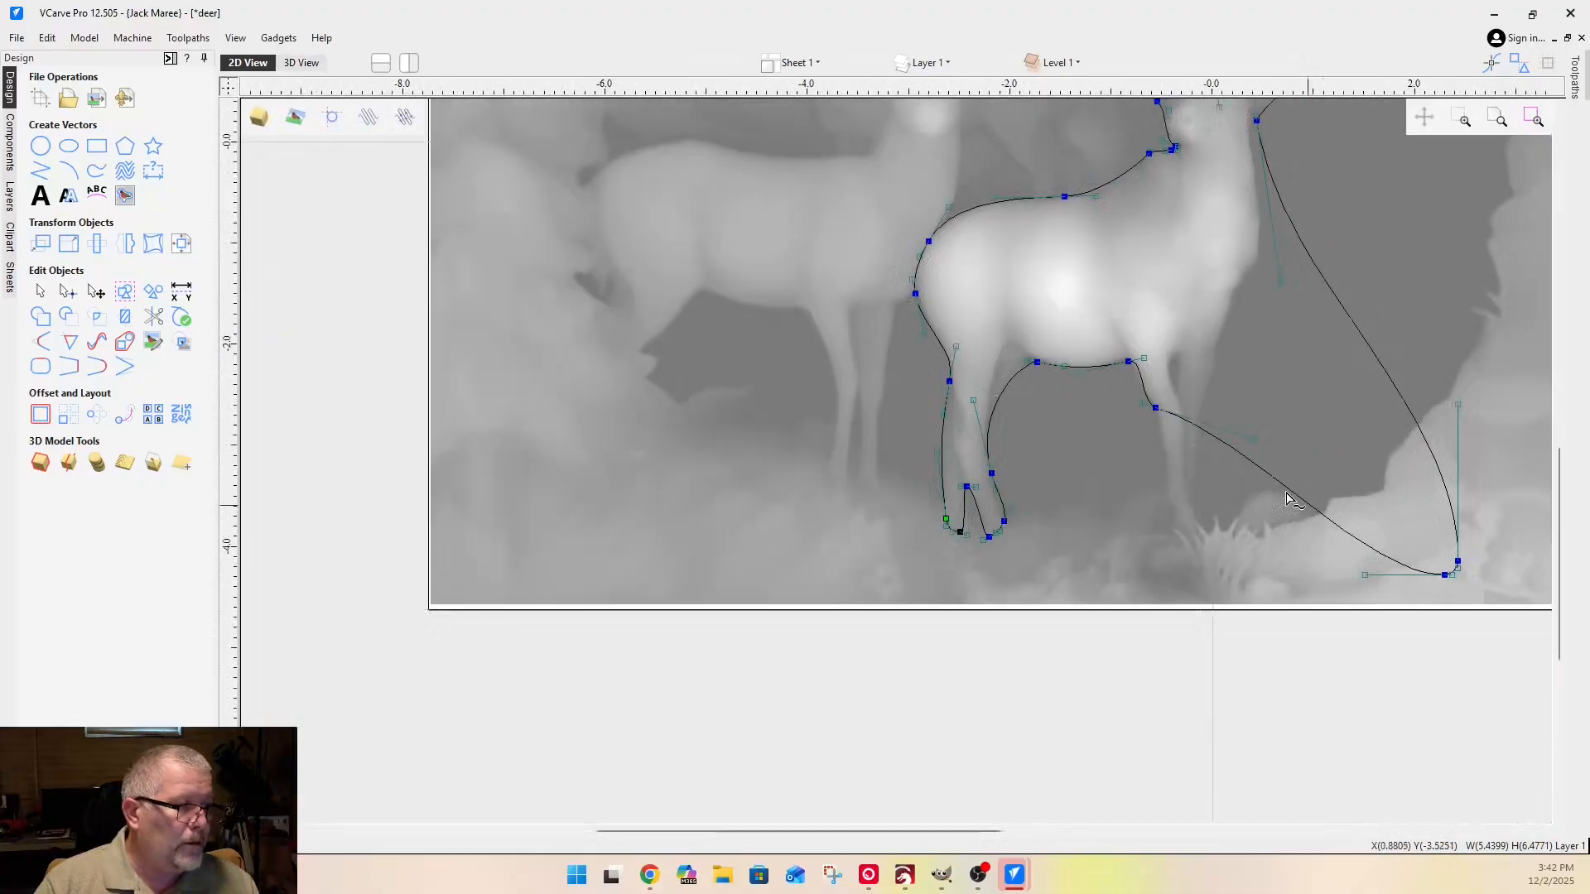
pyautogui.scroll(4, 1234, 458)
pyautogui.moveTo(1270, 397); pyautogui.dragTo(1098, 594)
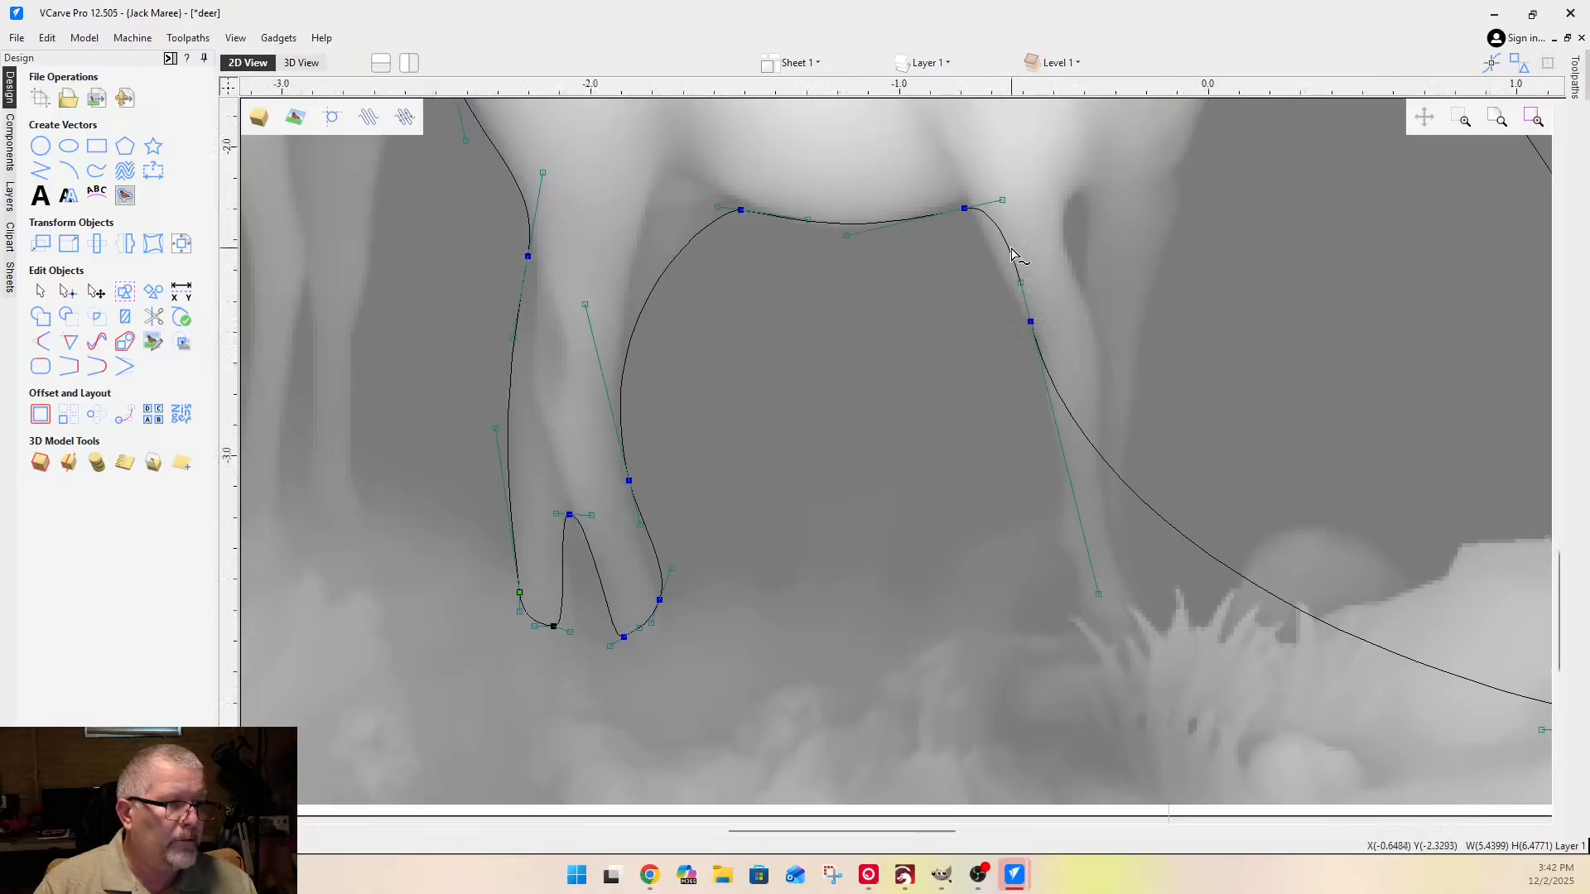
pyautogui.scroll(2, 1006, 257)
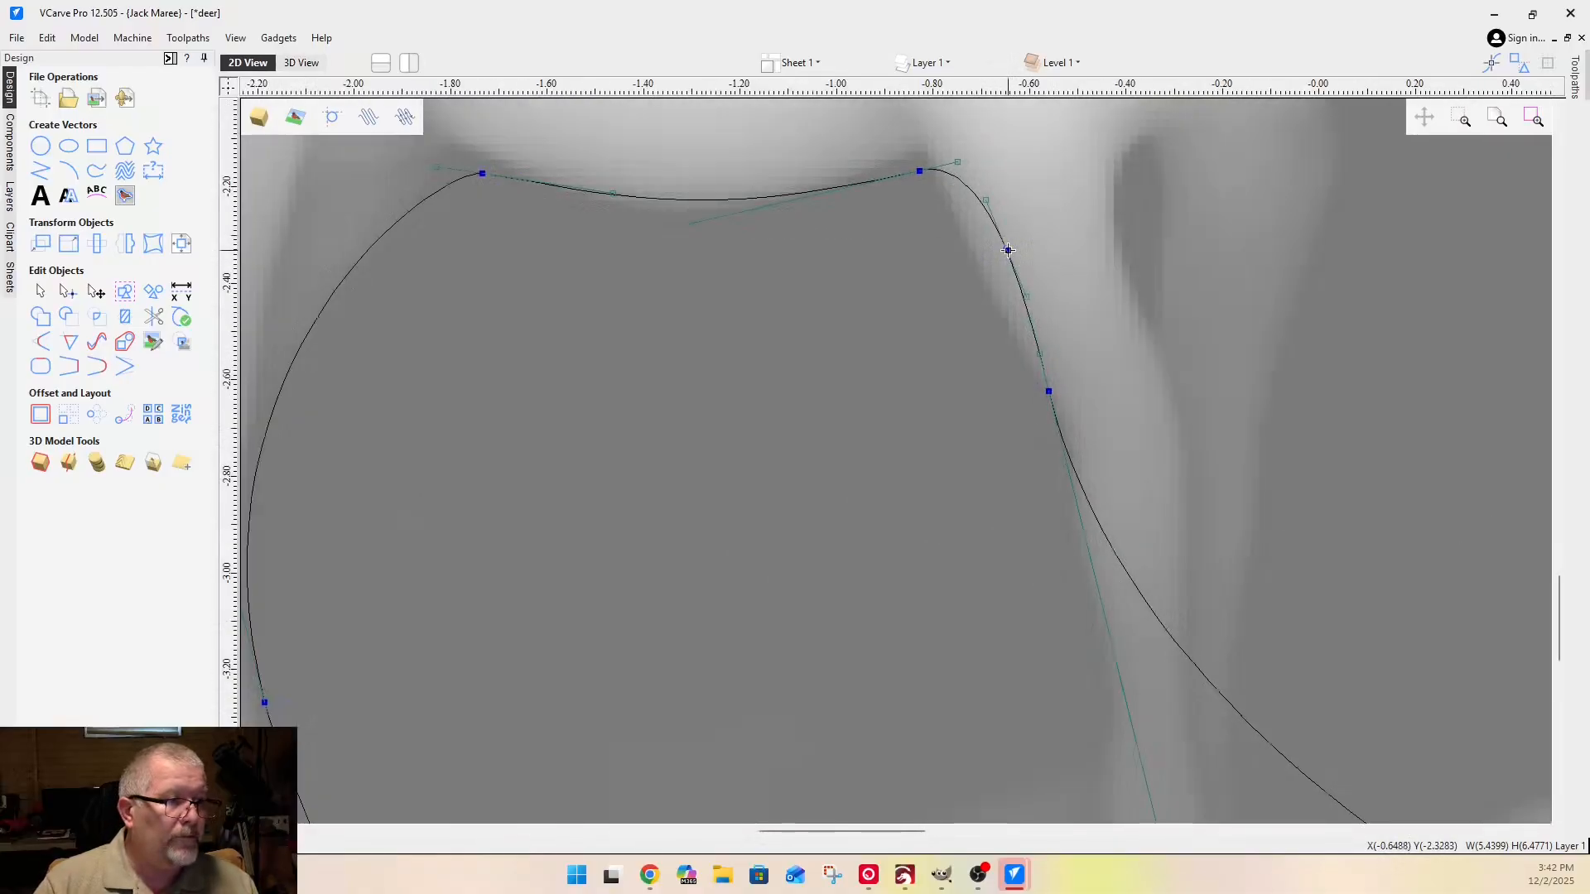
pyautogui.moveTo(1006, 256); pyautogui.dragTo(967, 275)
pyautogui.scroll(-2, 999, 418)
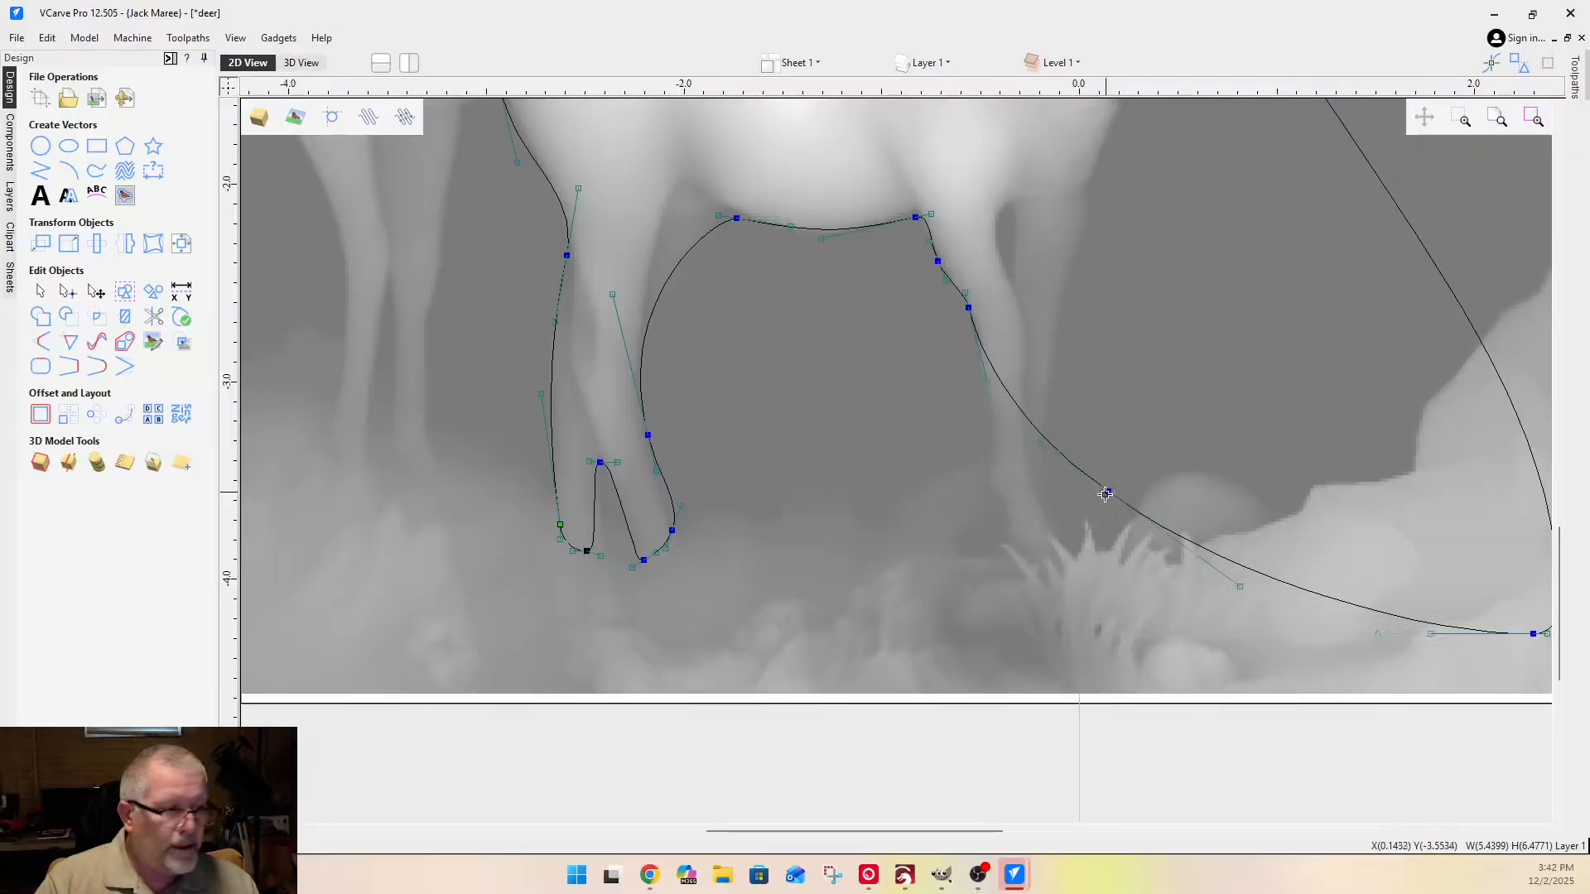
# - Add points at the rear and front of the front hoof and adjust the rear one's handle along the leg
pyautogui.doubleClick(1108, 493)
pyautogui.moveTo(1017, 547); pyautogui.dragTo(1017, 556)
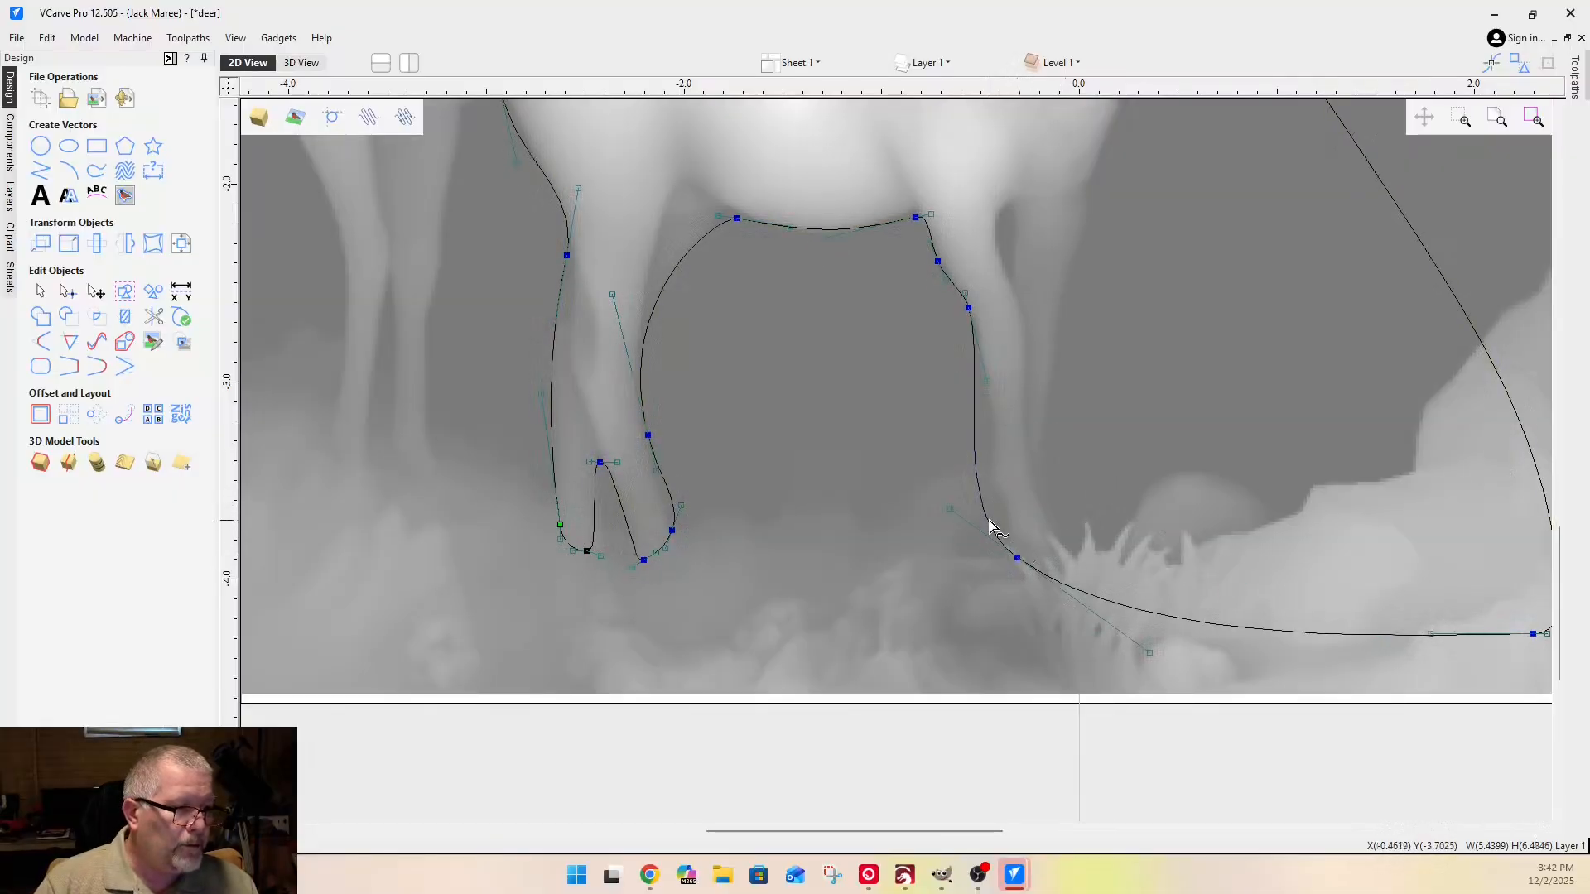
pyautogui.moveTo(951, 511); pyautogui.dragTo(977, 483)
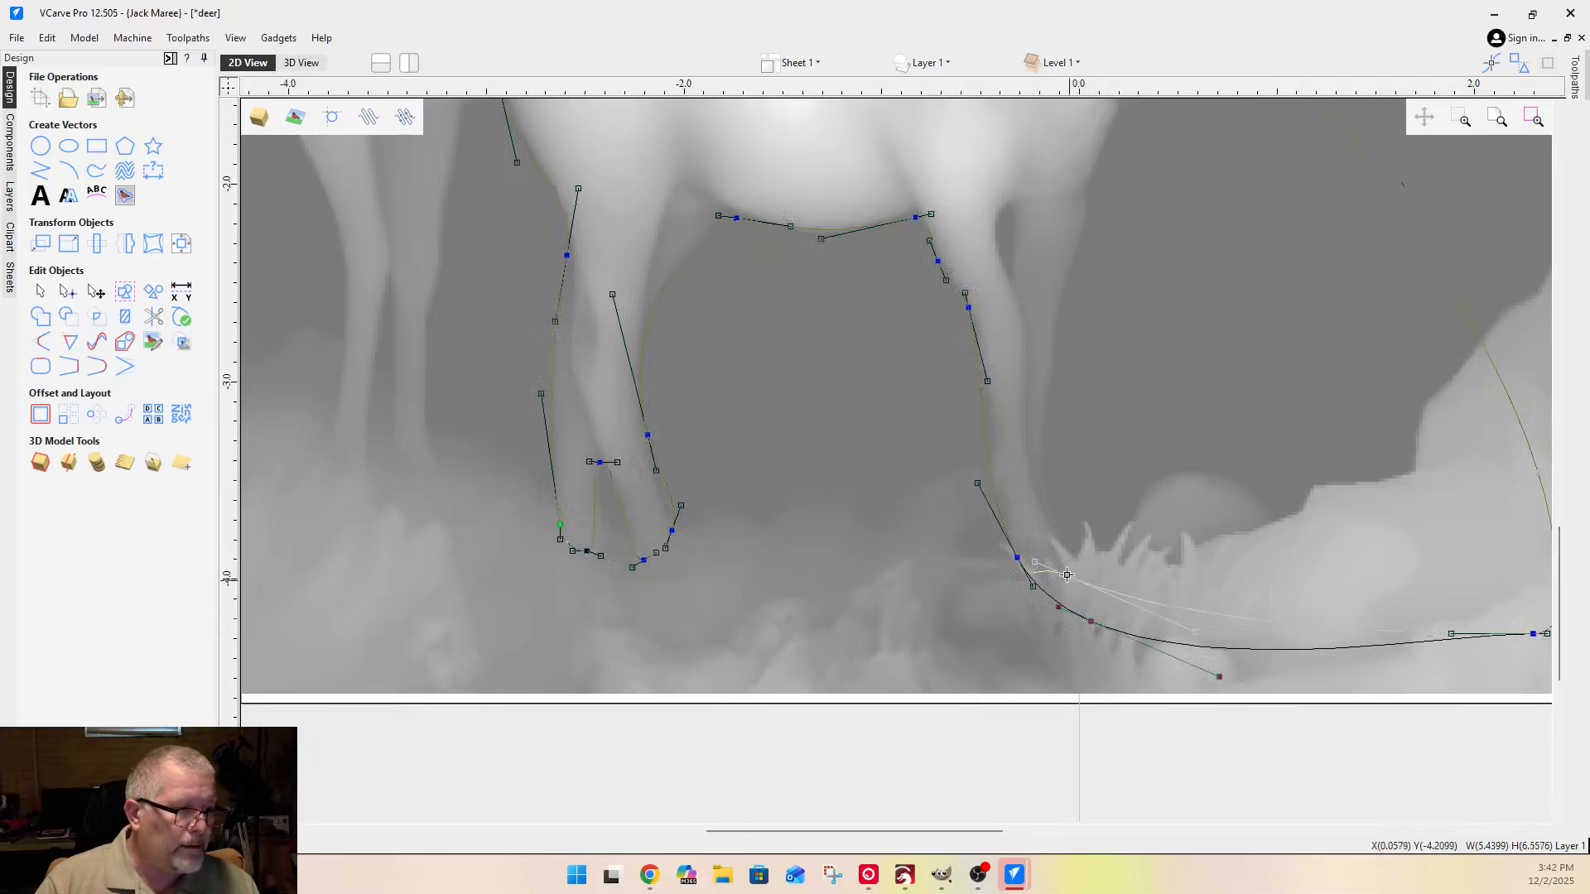
pyautogui.moveTo(1092, 620); pyautogui.dragTo(1066, 566)
pyautogui.scroll(-3, 1083, 544)
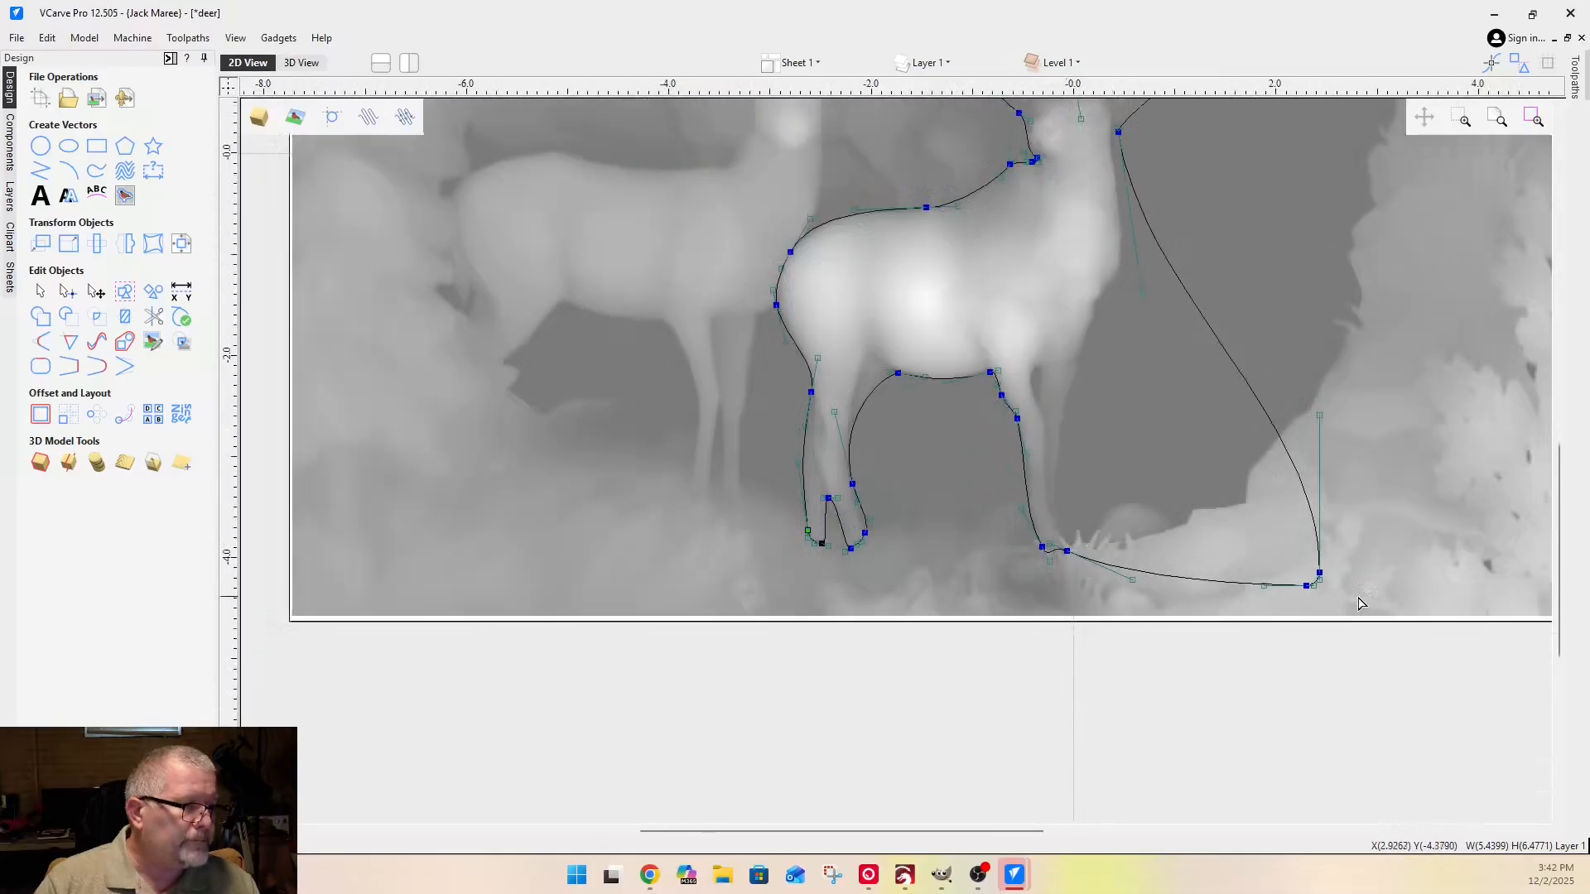
# - Move the two remaining rectangle corner nodes towards the chest, delete one, and place the other on the chest's front edge
pyautogui.moveTo(1320, 573); pyautogui.dragTo(1097, 358)
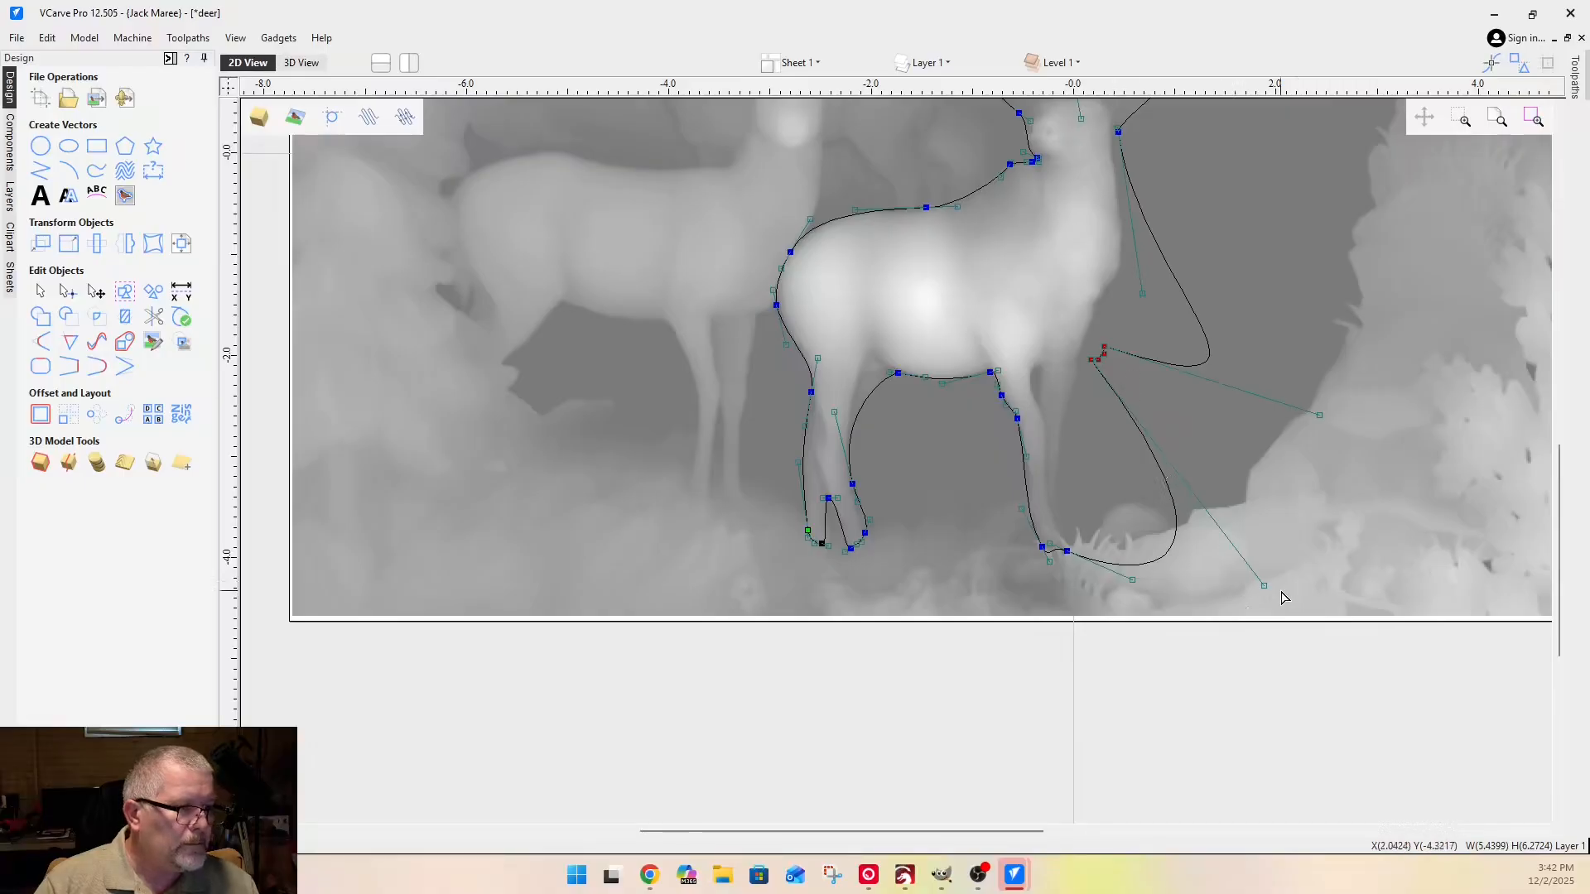
pyautogui.scroll(5, 1095, 356)
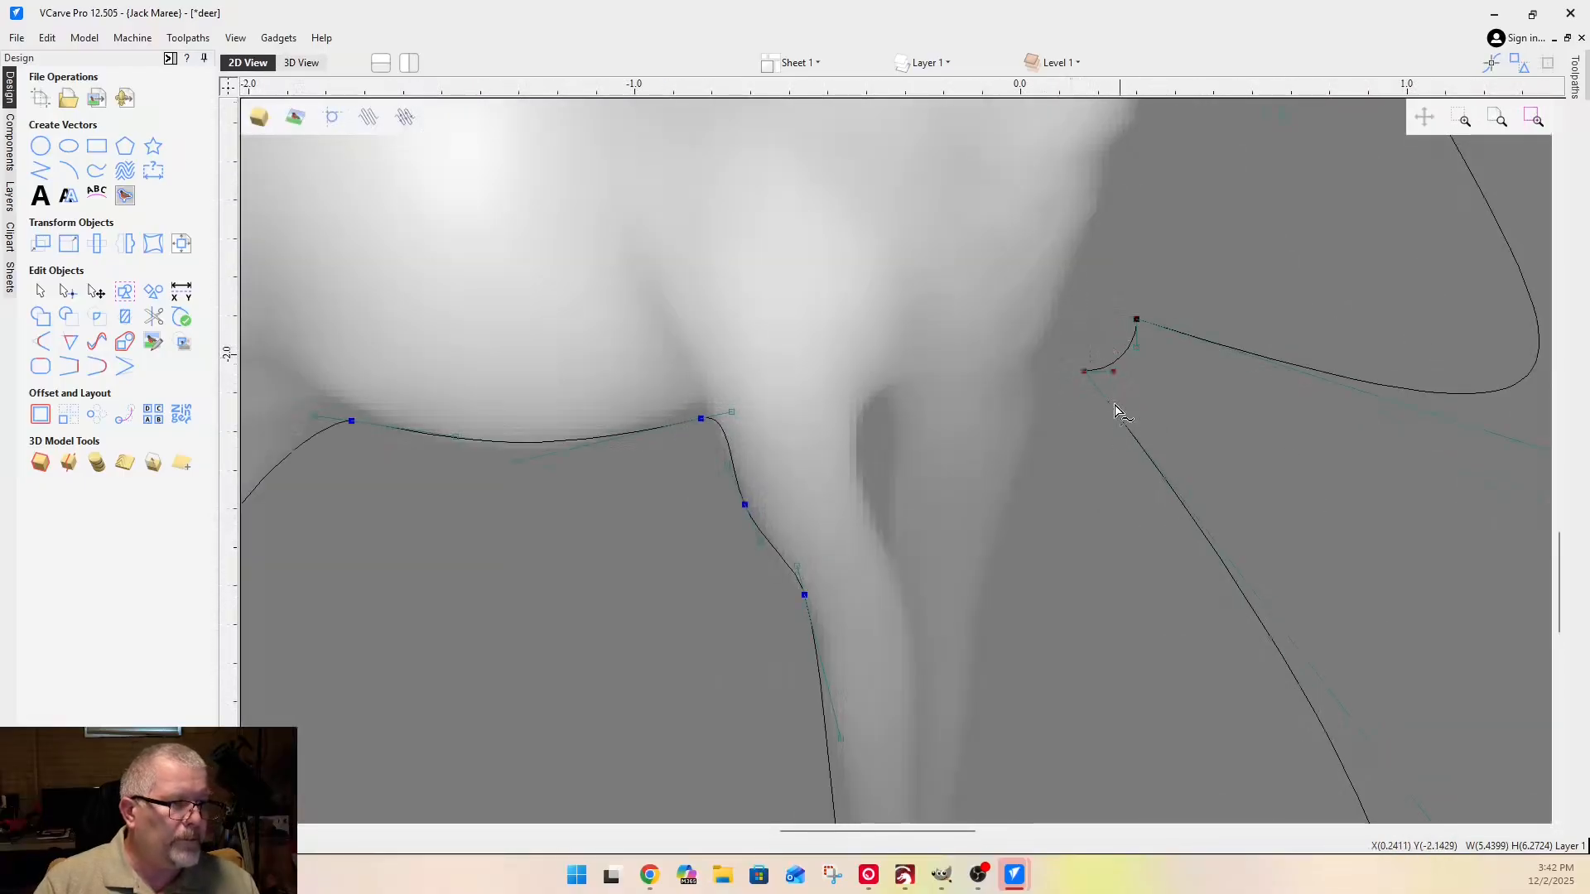
pyautogui.press('d')
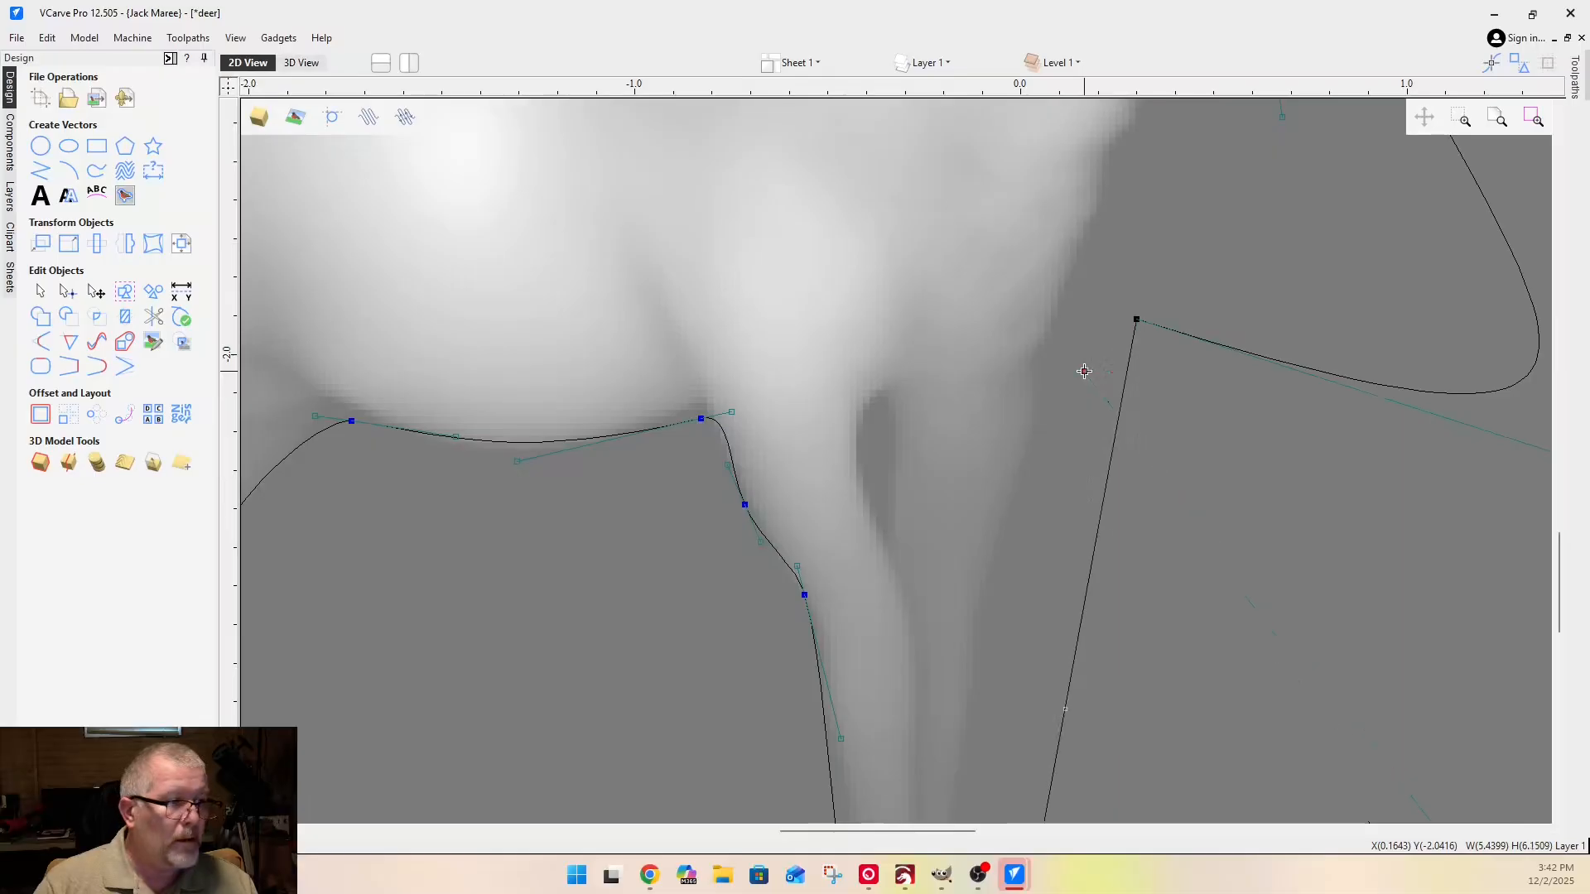
pyautogui.scroll(-2, 1093, 374)
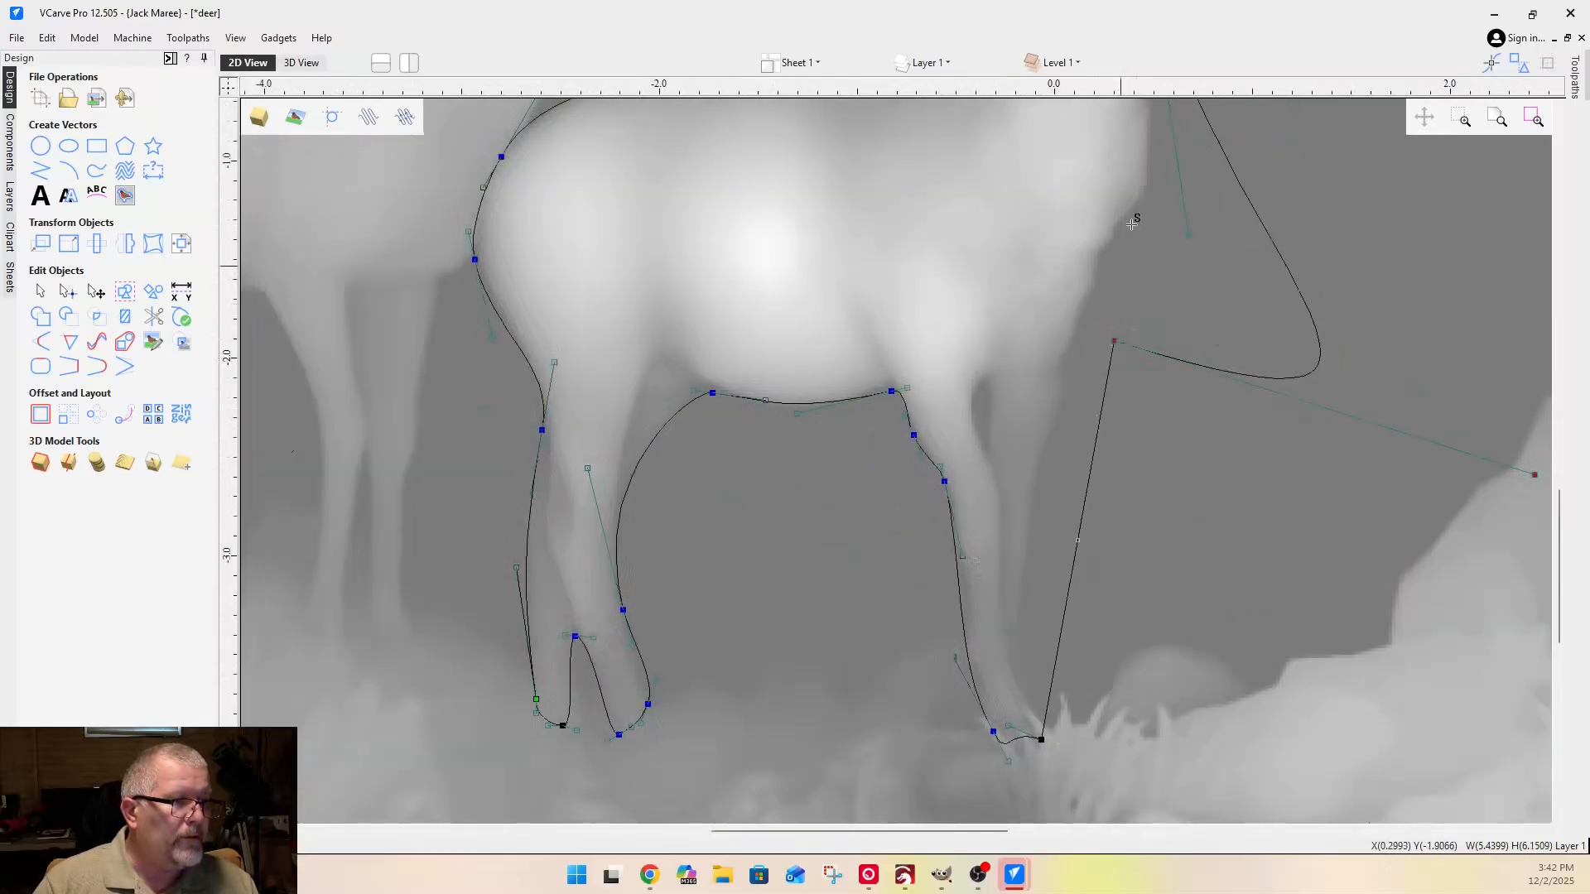
pyautogui.moveTo(1132, 224); pyautogui.dragTo(1137, 215)
pyautogui.scroll(-3, 1121, 312)
pyautogui.scroll(3, 1165, 203)
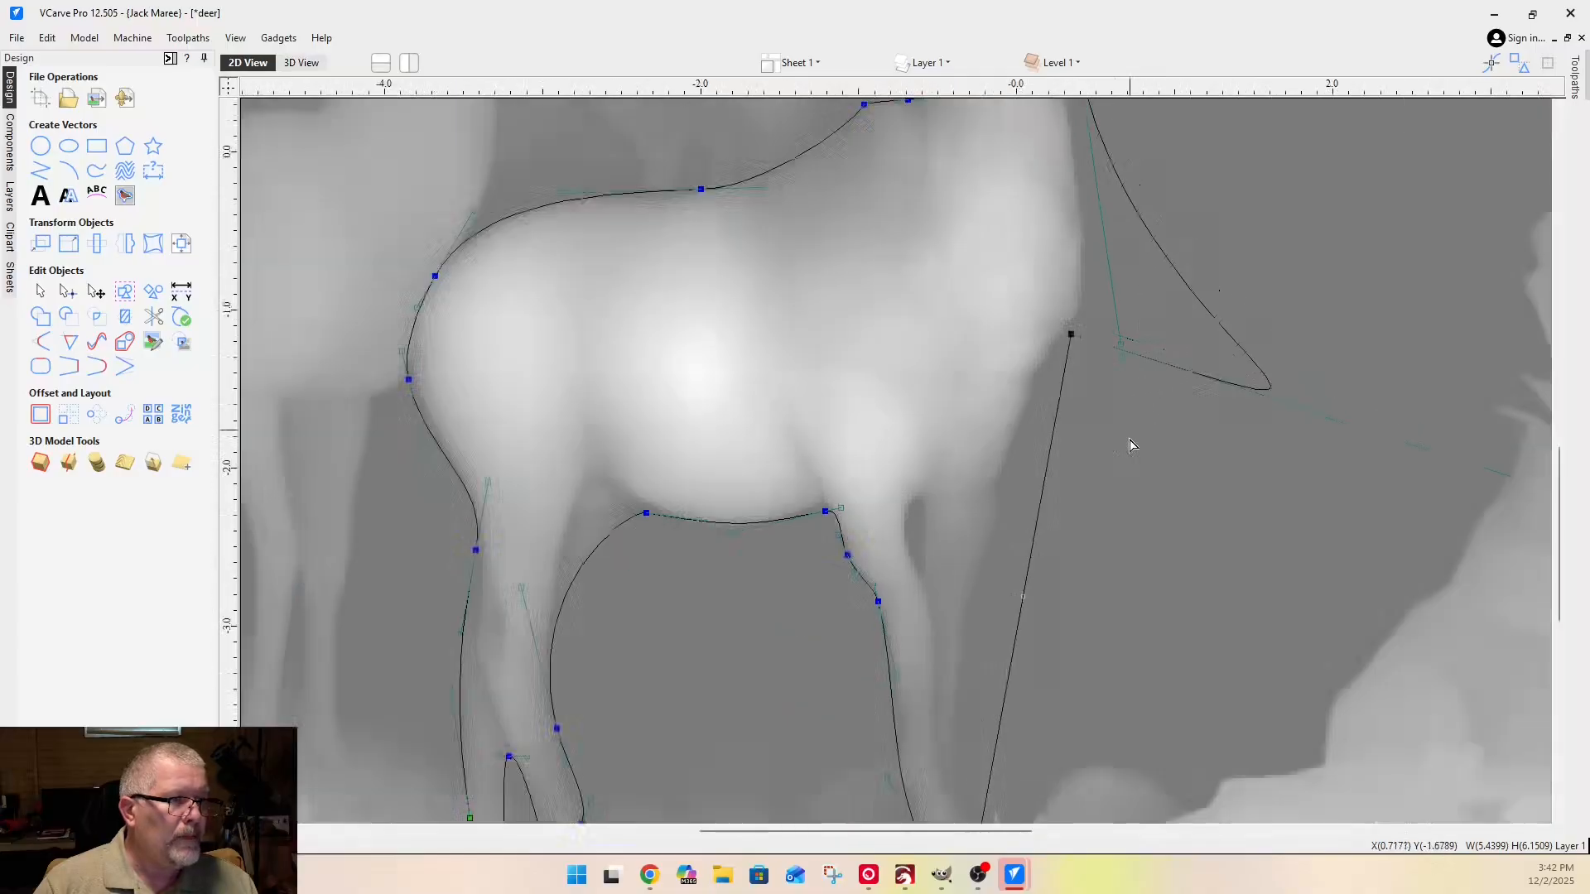
pyautogui.scroll(-2, 1126, 372)
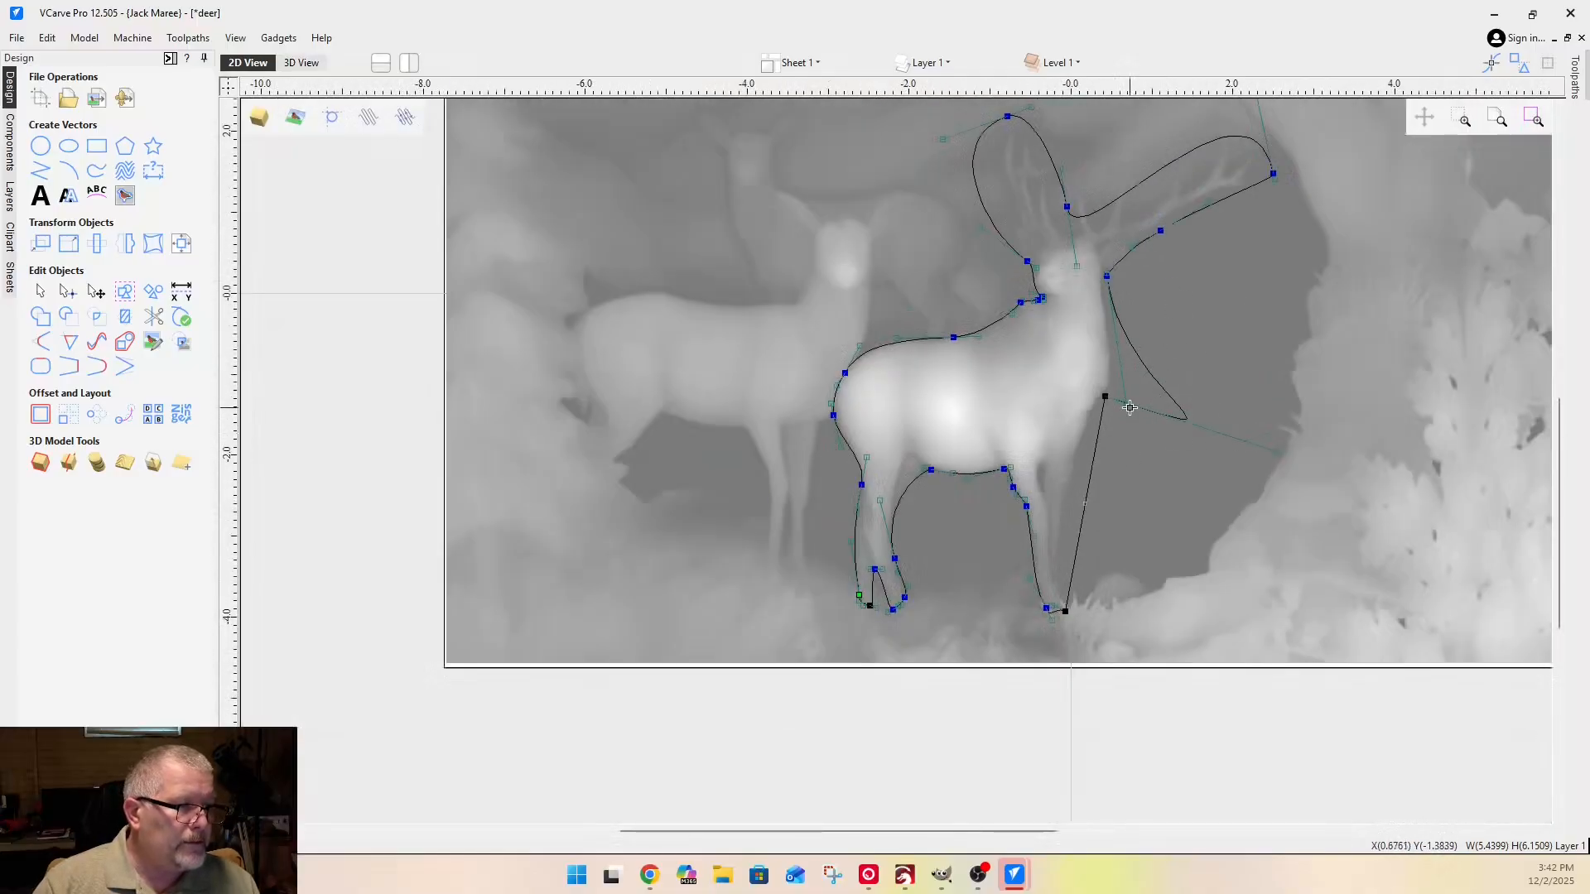
pyautogui.scroll(-2, 1094, 293)
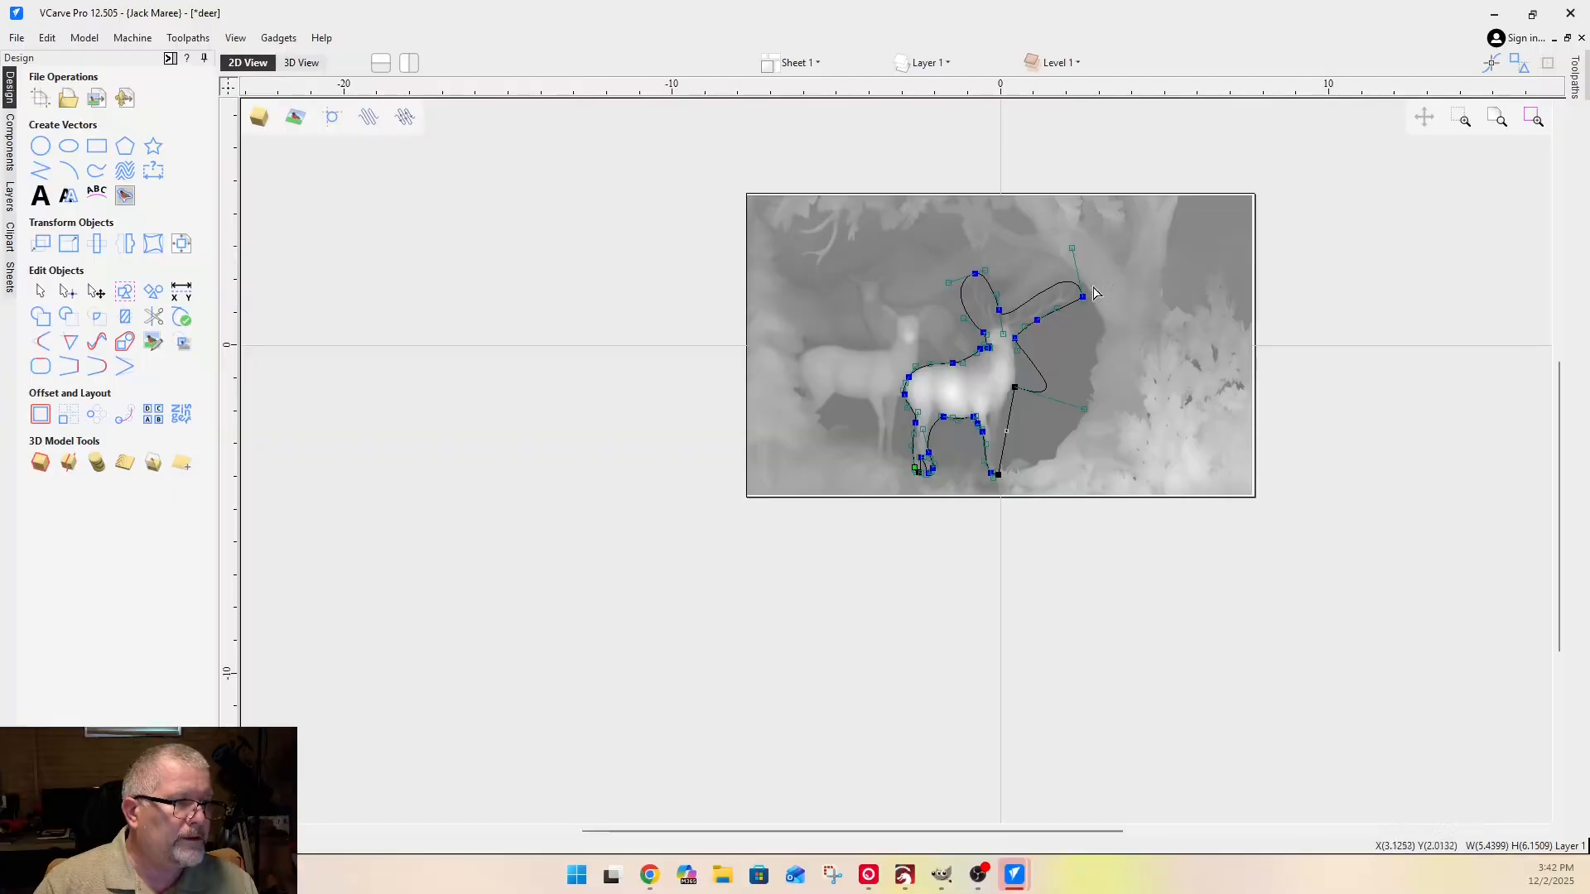
# - Adjust the handles of the neck and chest nodes so the curve follows the front of the neck
pyautogui.scroll(7, 1095, 293)
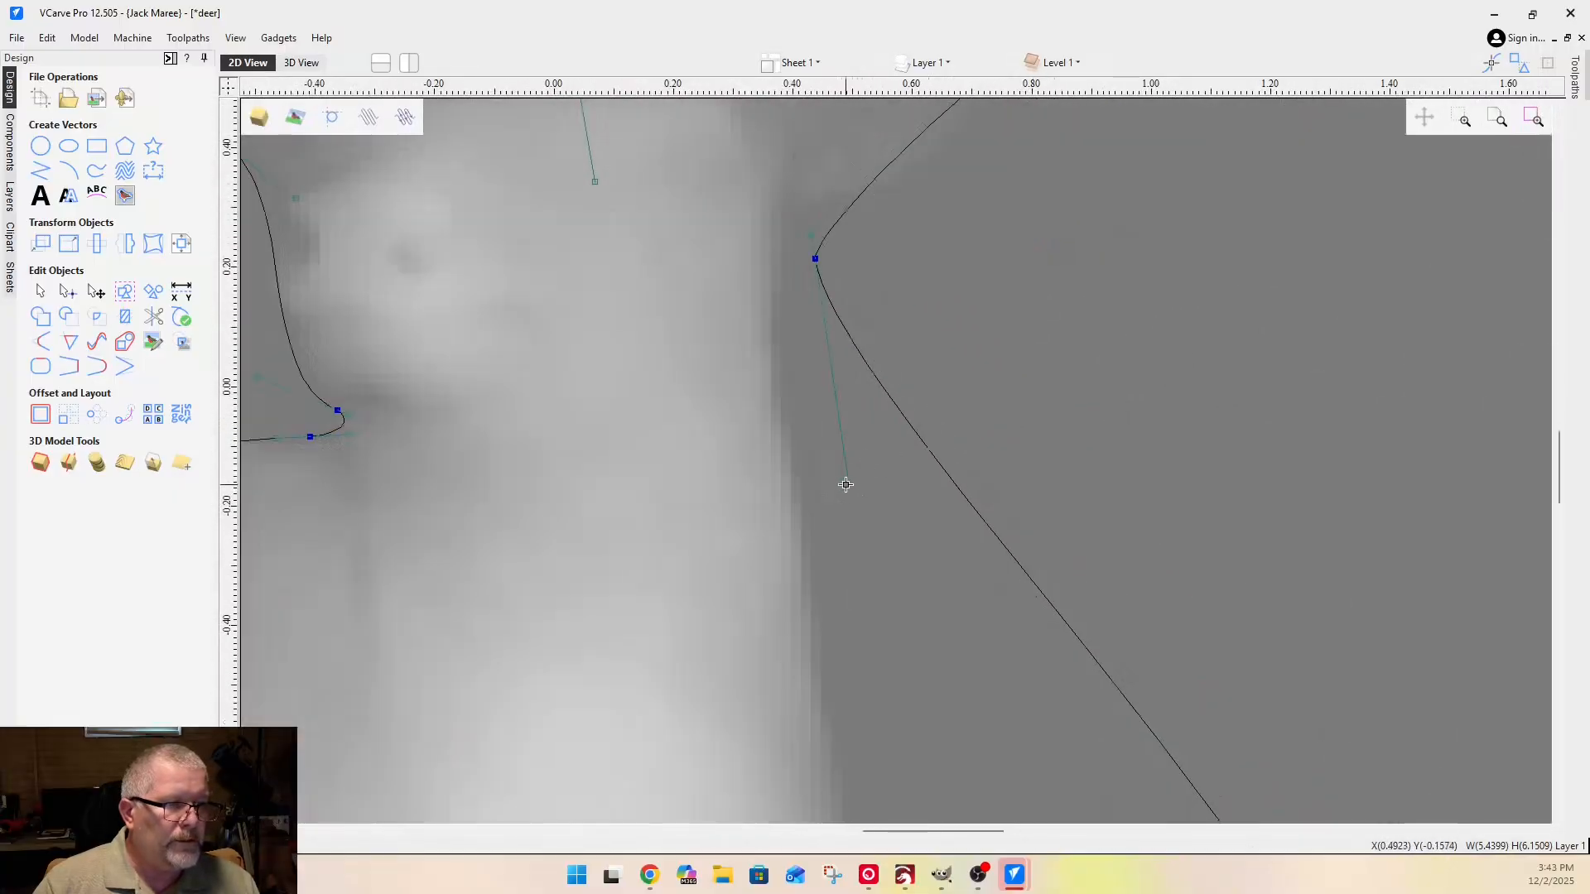
pyautogui.moveTo(845, 485); pyautogui.dragTo(812, 301)
pyautogui.scroll(-1, 779, 300)
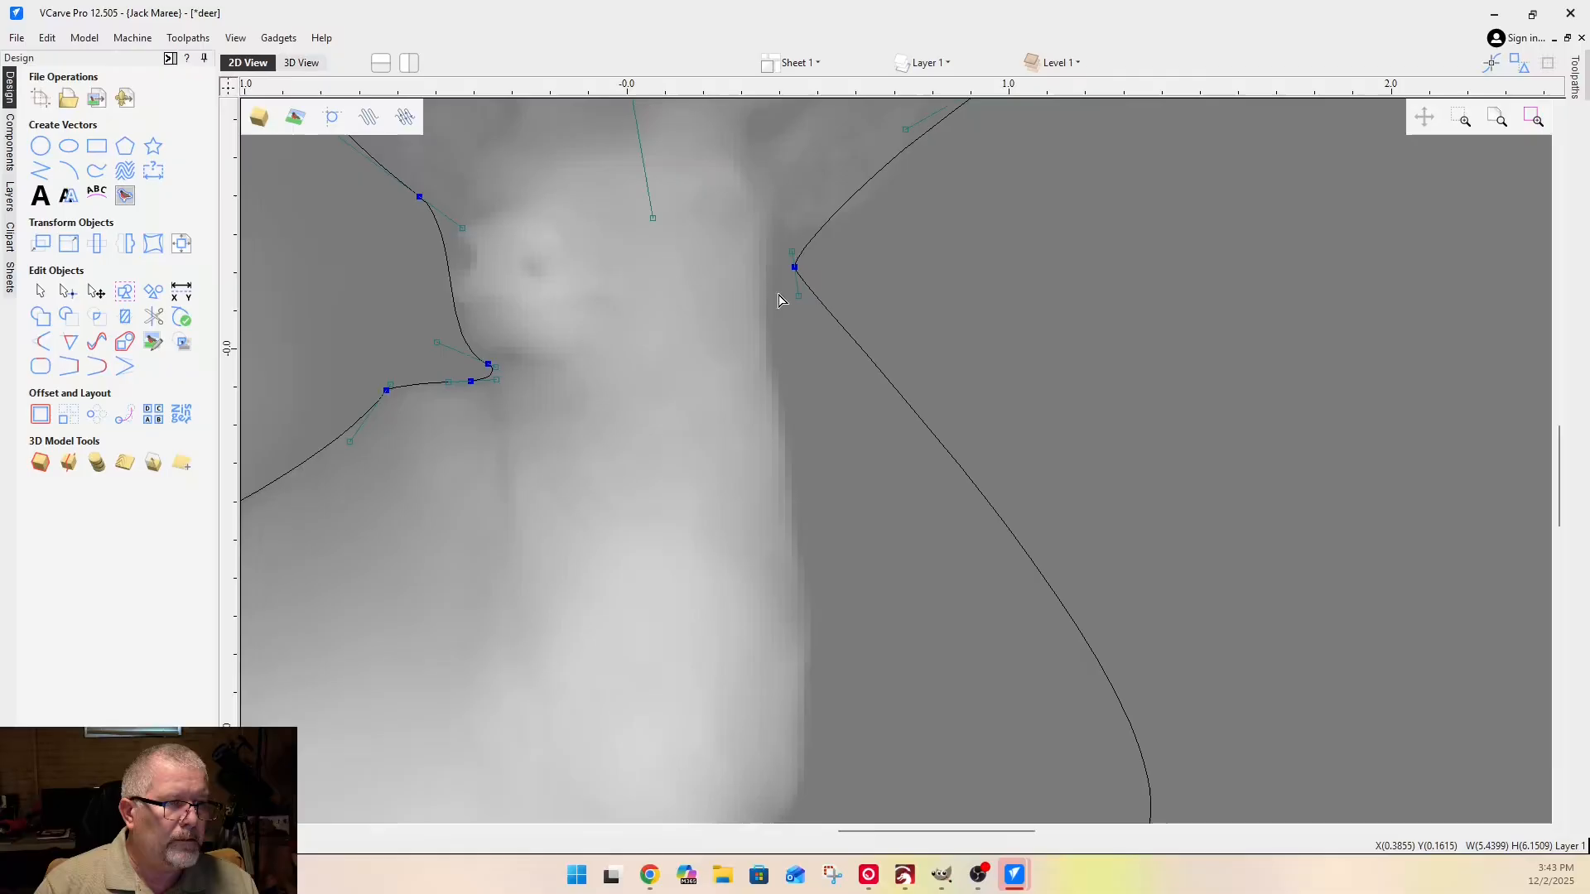
pyautogui.scroll(-2, 778, 300)
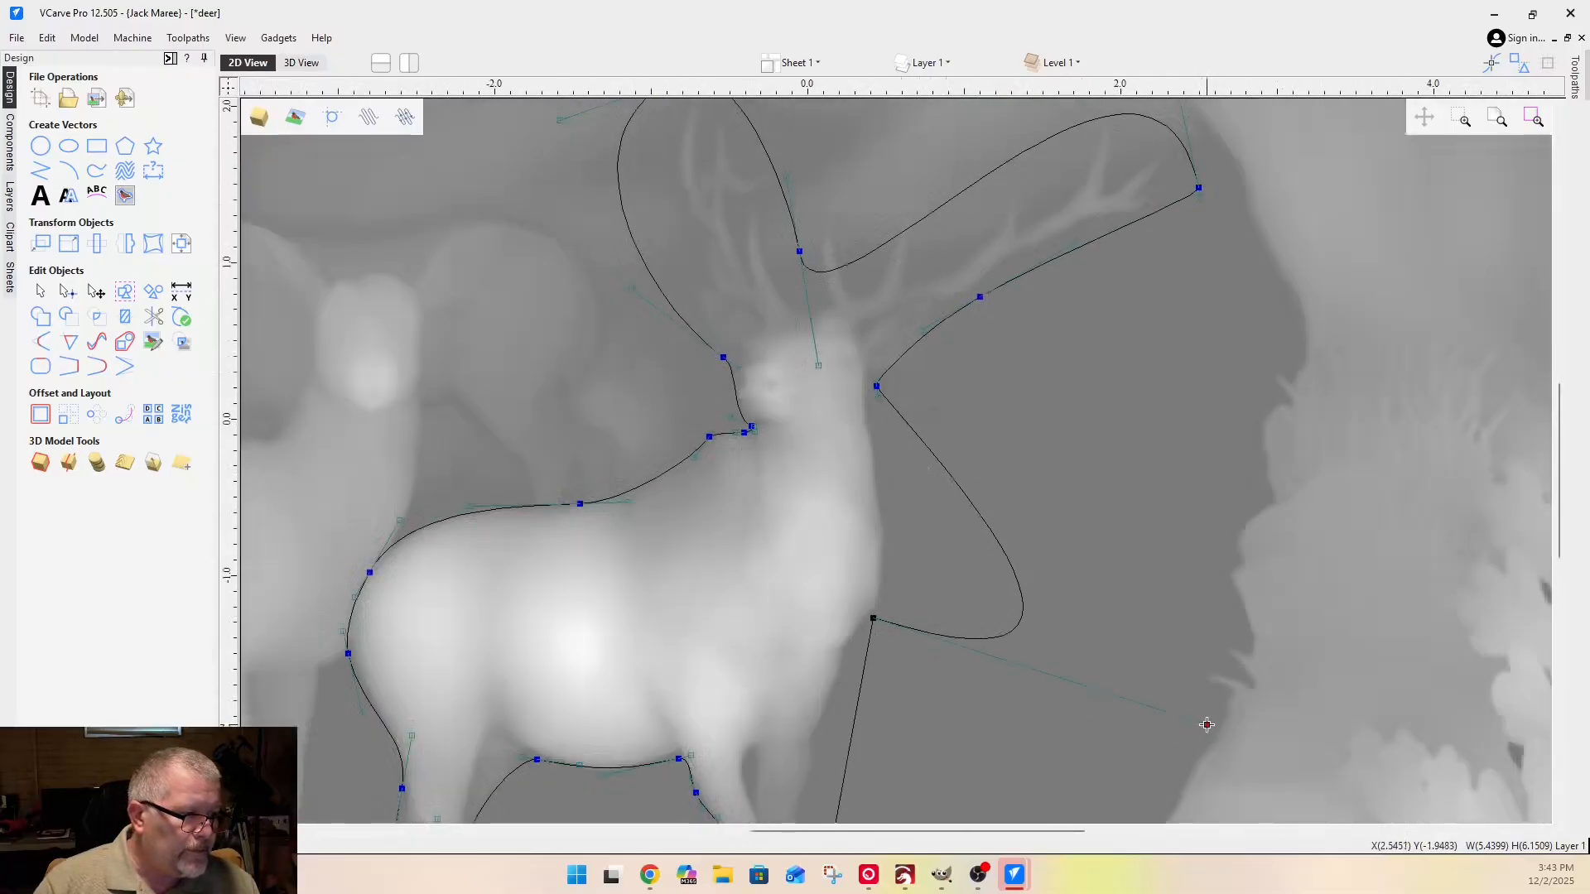
pyautogui.moveTo(1206, 724); pyautogui.dragTo(889, 523)
pyautogui.scroll(3, 875, 390)
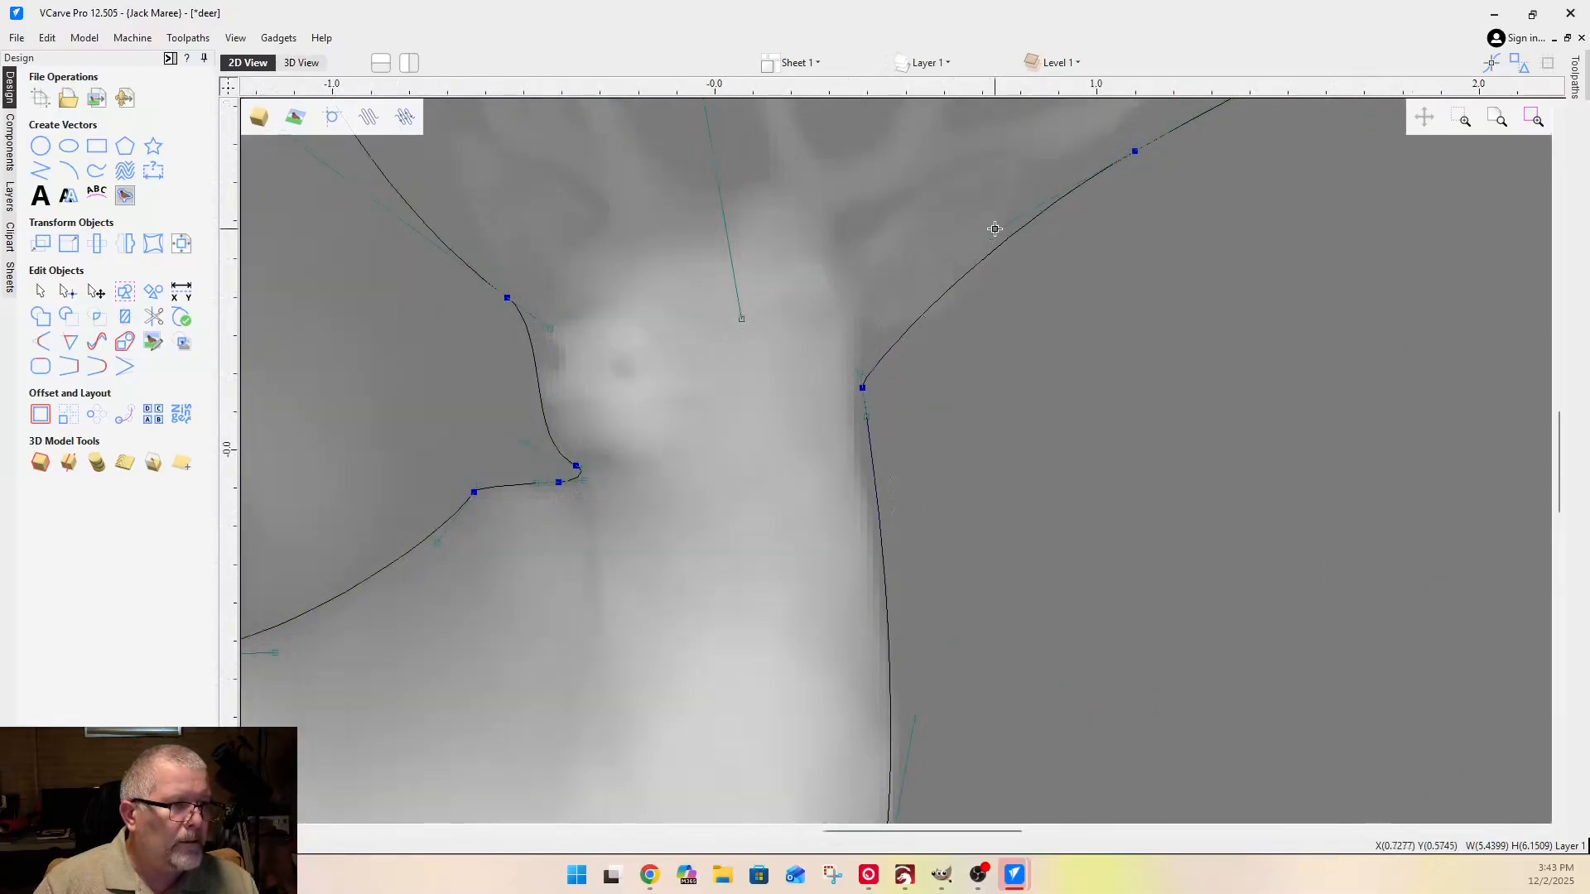
# - Move the neck node up to the ear's base and the next node to the ear's tip, adjusting its handle around the ear
pyautogui.moveTo(994, 229); pyautogui.dragTo(860, 339)
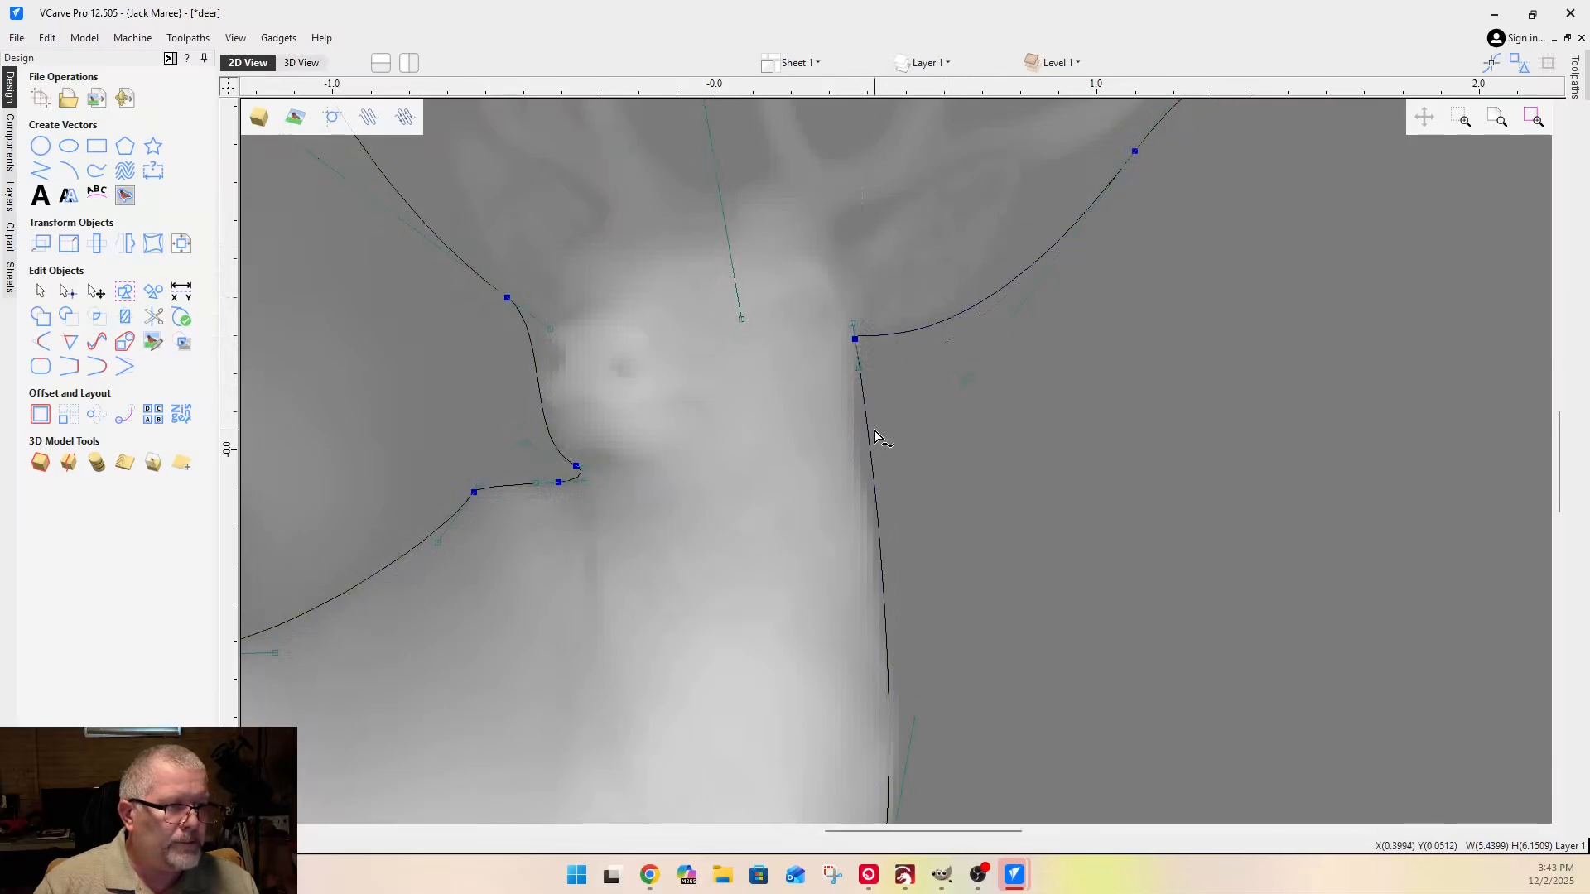
pyautogui.scroll(-2, 853, 525)
pyautogui.scroll(4, 972, 334)
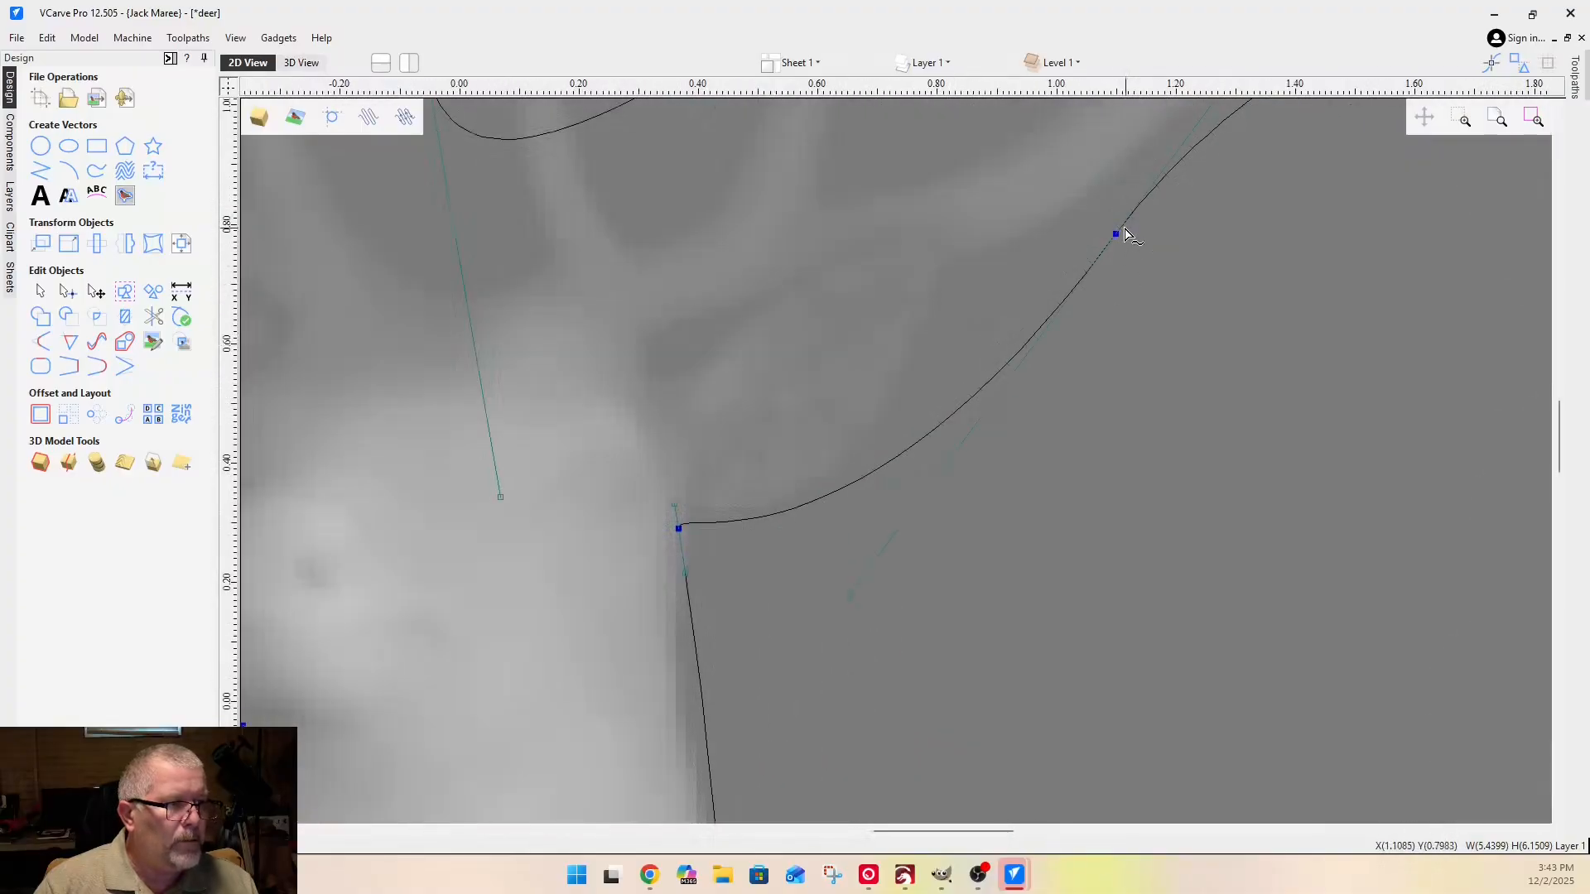
pyautogui.moveTo(1117, 234); pyautogui.dragTo(953, 264)
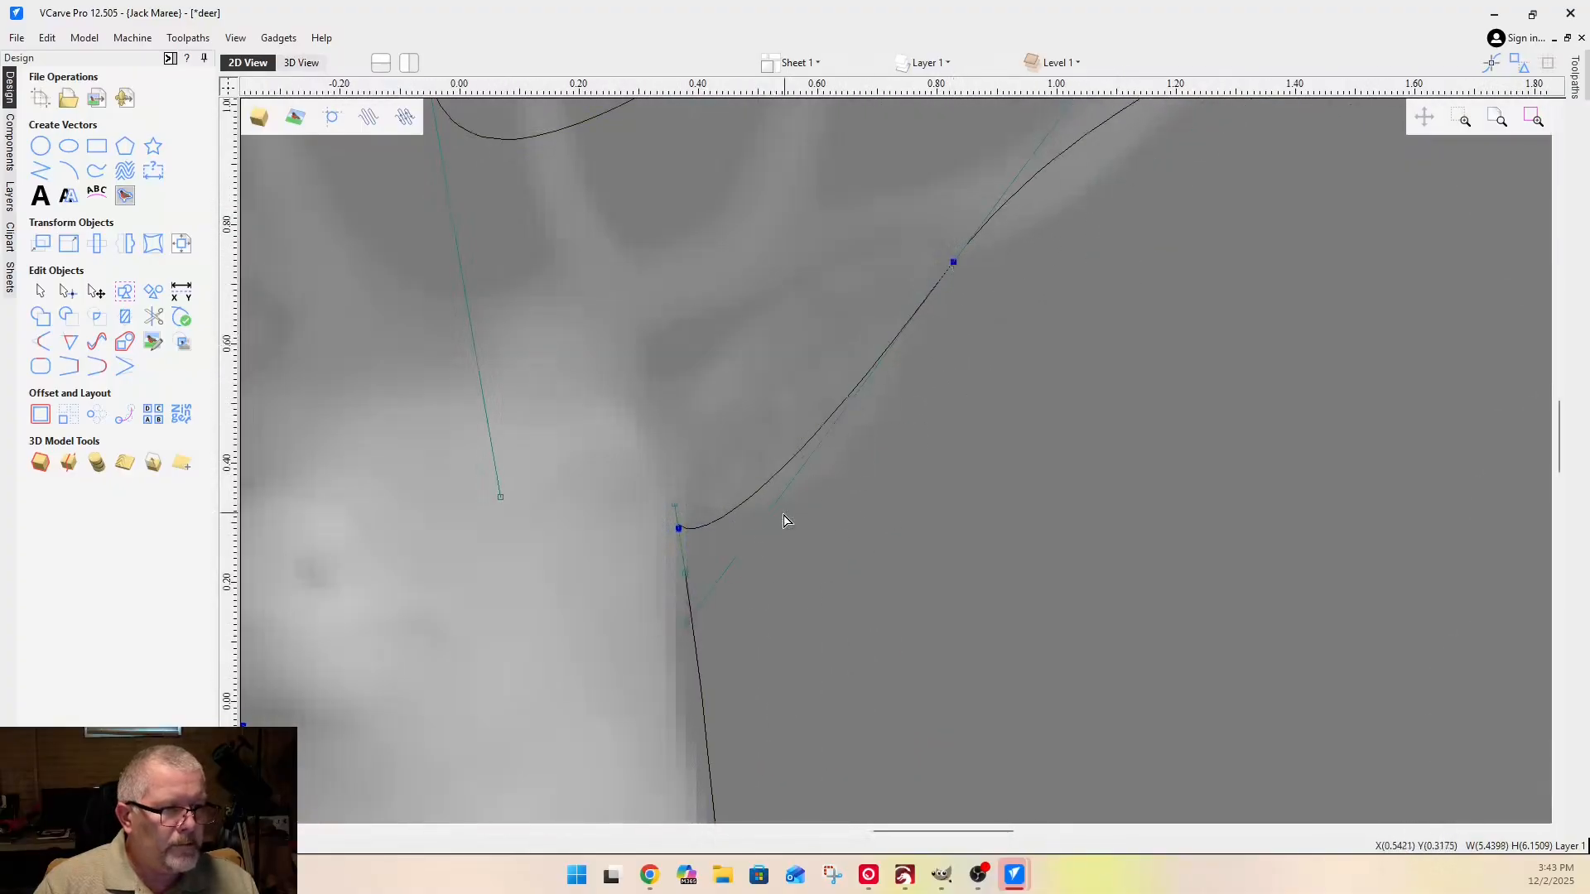
pyautogui.moveTo(685, 622); pyautogui.dragTo(831, 586)
pyautogui.scroll(-2, 661, 594)
pyautogui.scroll(-1, 661, 593)
pyautogui.scroll(3, 836, 400)
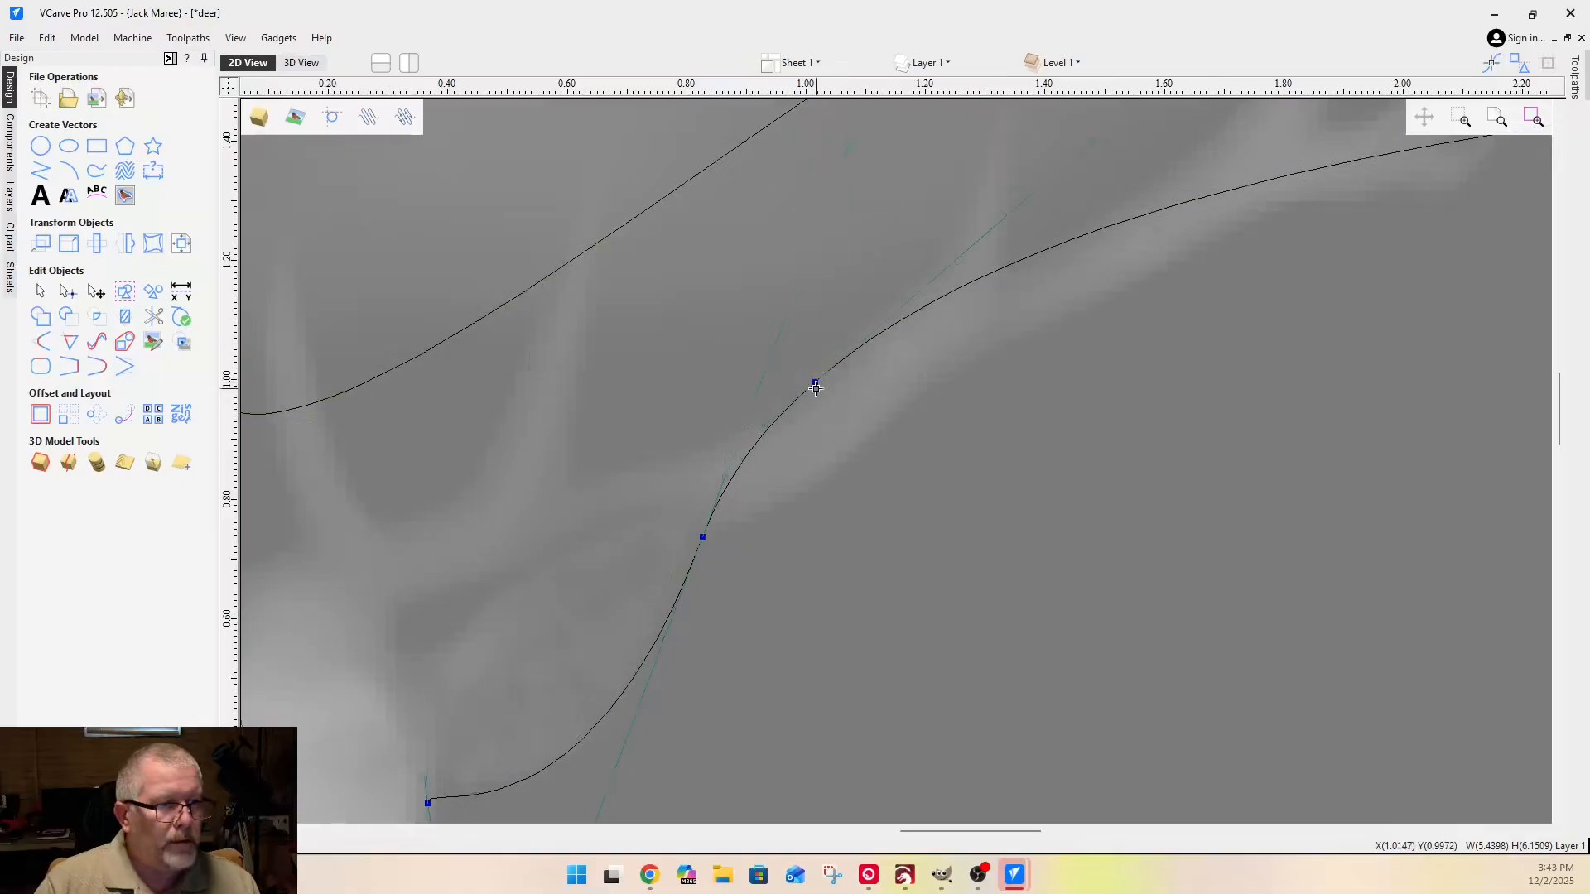
# - Add a point beyond the ear and move it down to the antler's lower edge
pyautogui.moveTo(816, 388); pyautogui.dragTo(821, 488)
pyautogui.scroll(-1, 820, 489)
pyautogui.scroll(-2, 812, 487)
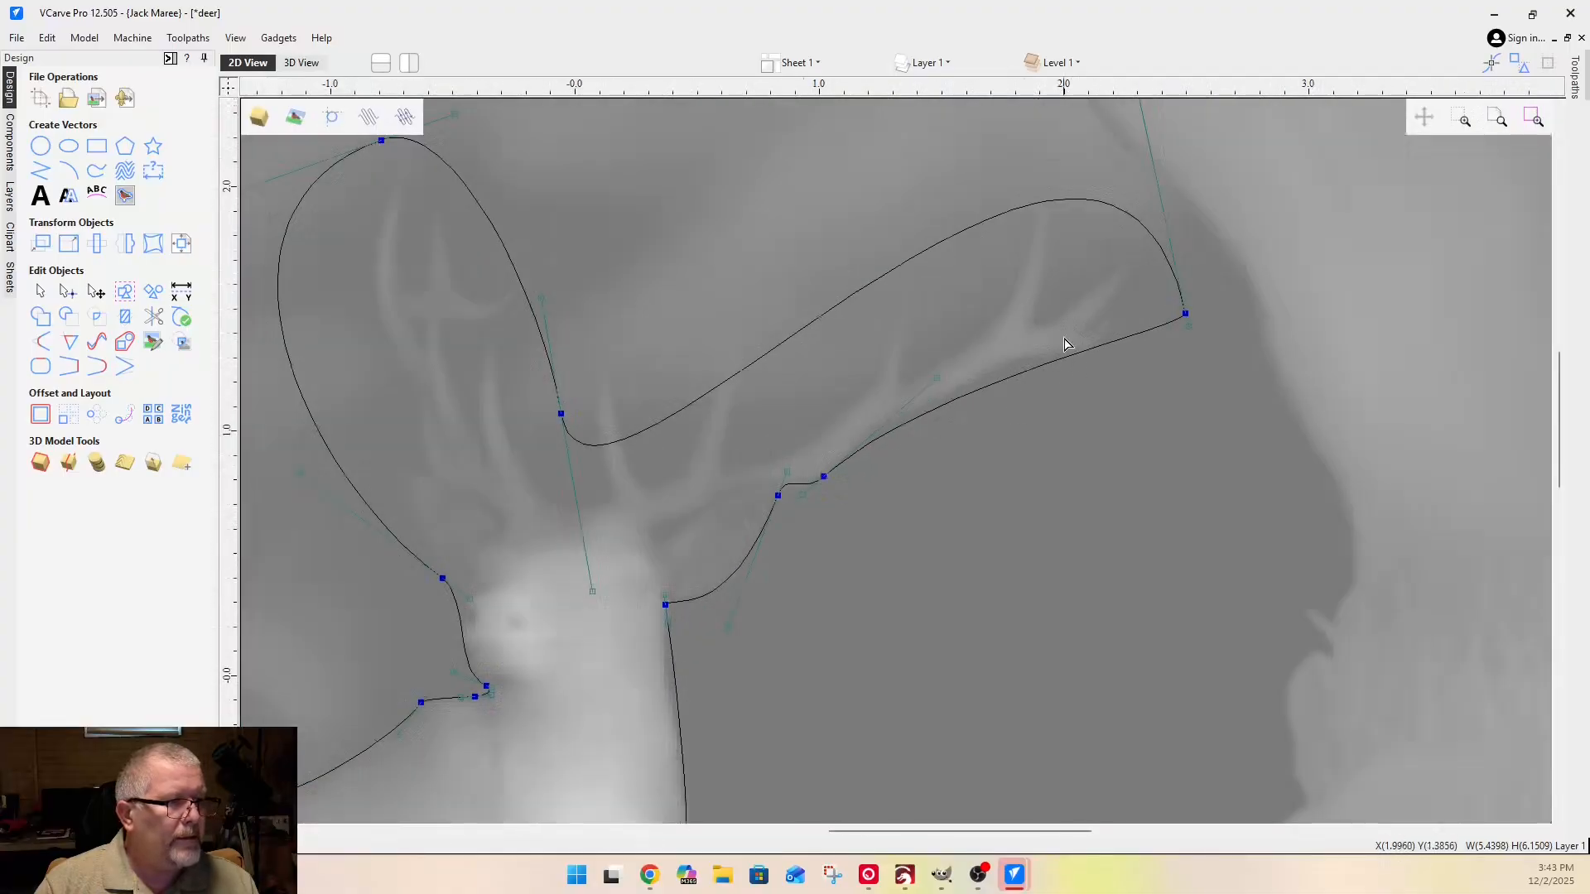
# - Move the outline's end node in to the antler's outer end and lengthen the lower-edge node's handle along the antler
pyautogui.moveTo(1182, 313); pyautogui.dragTo(1093, 345)
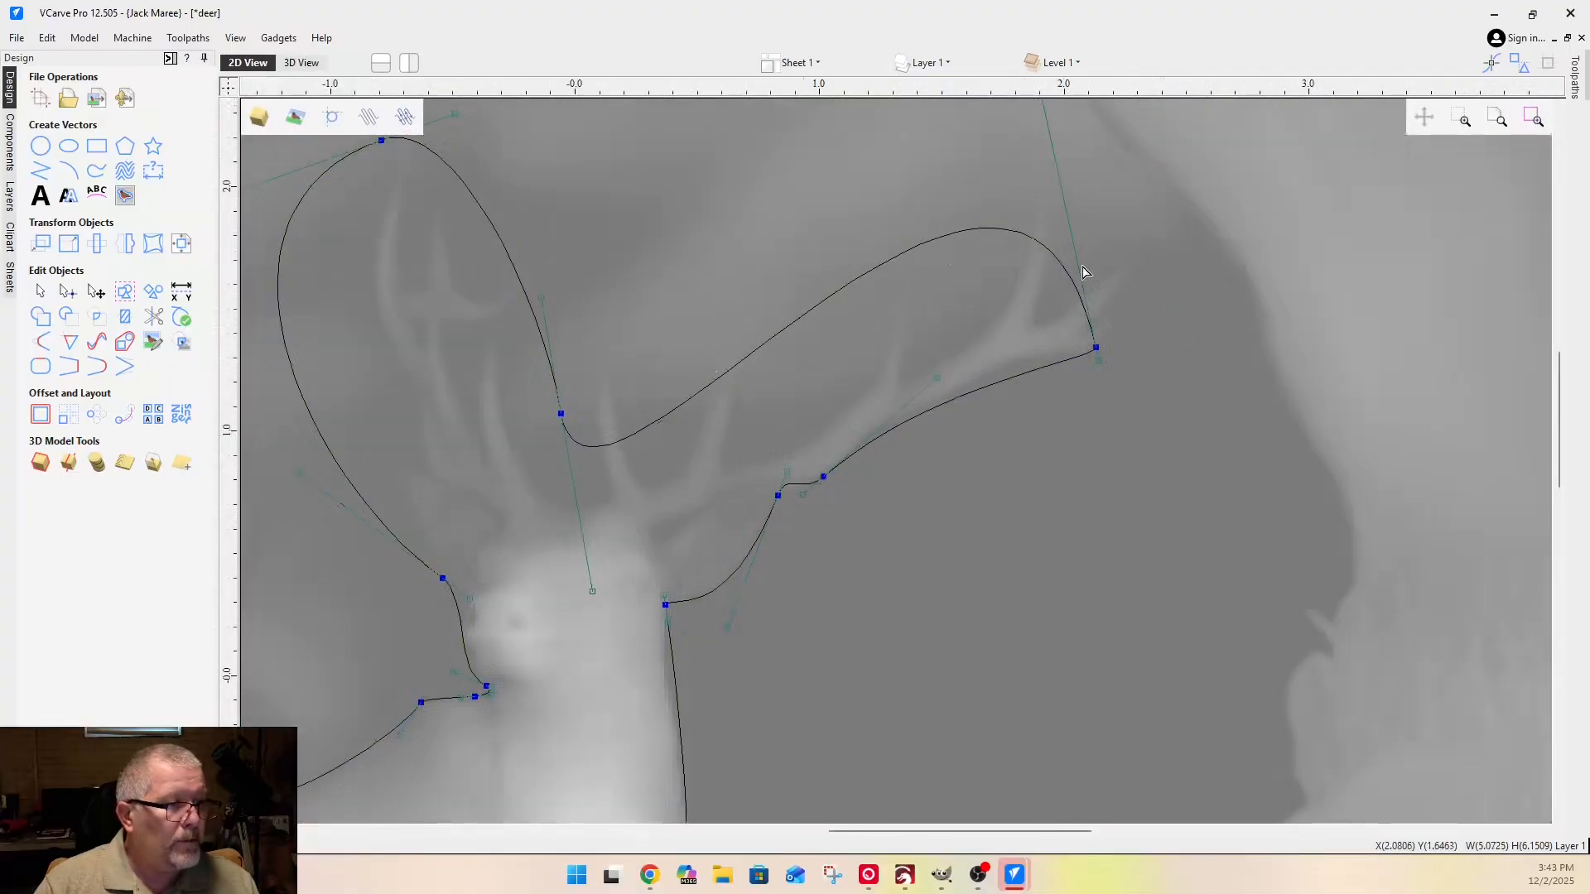
pyautogui.scroll(-2, 1001, 424)
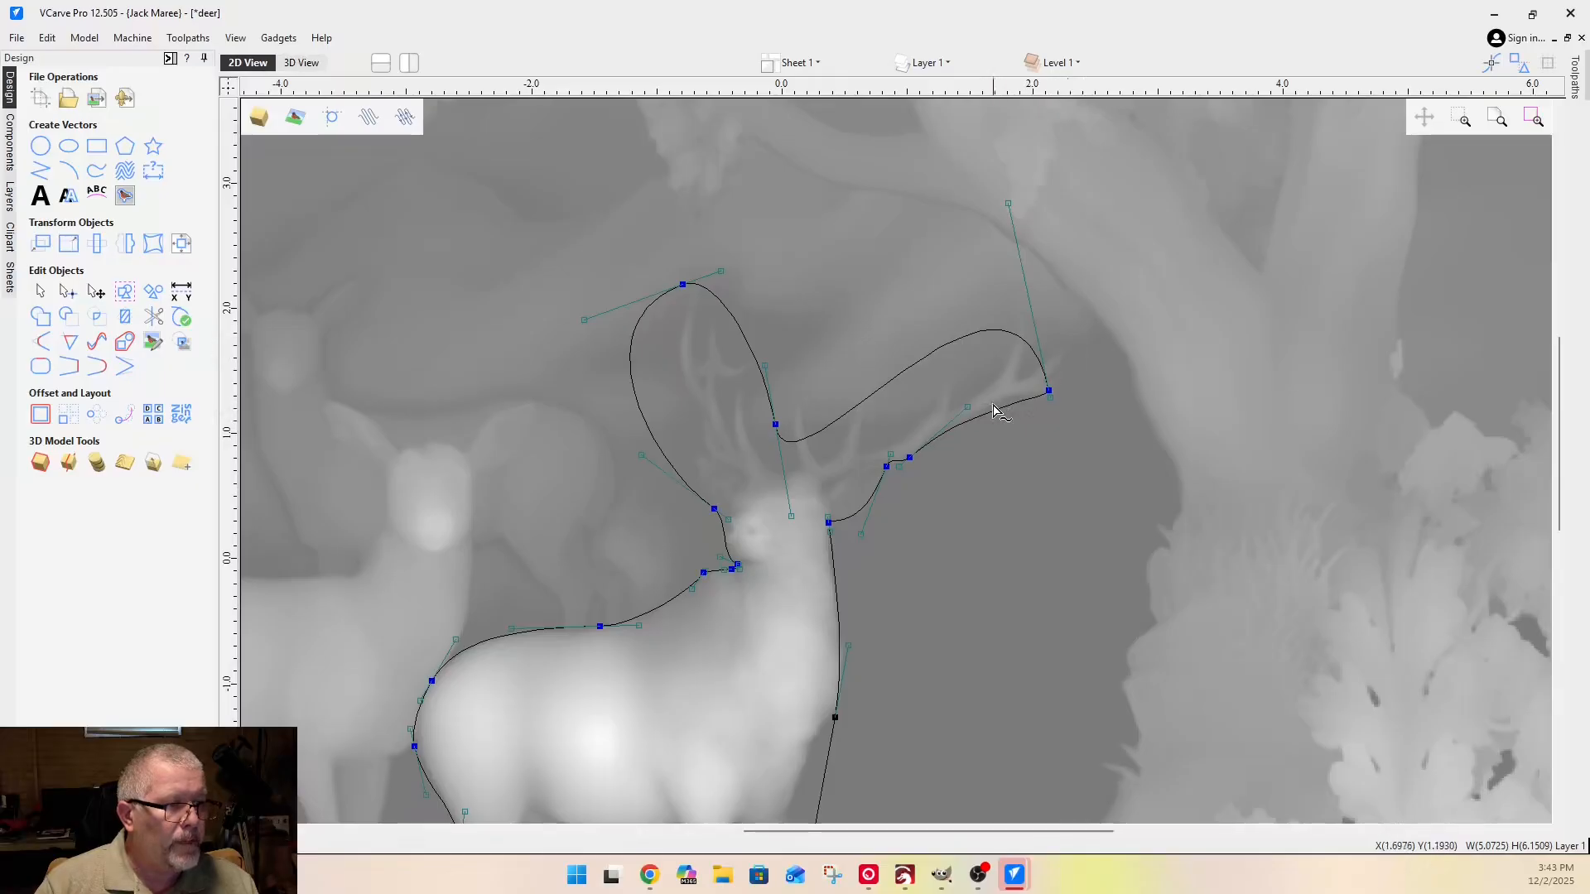
pyautogui.scroll(3, 1002, 414)
pyautogui.moveTo(958, 384); pyautogui.dragTo(994, 327)
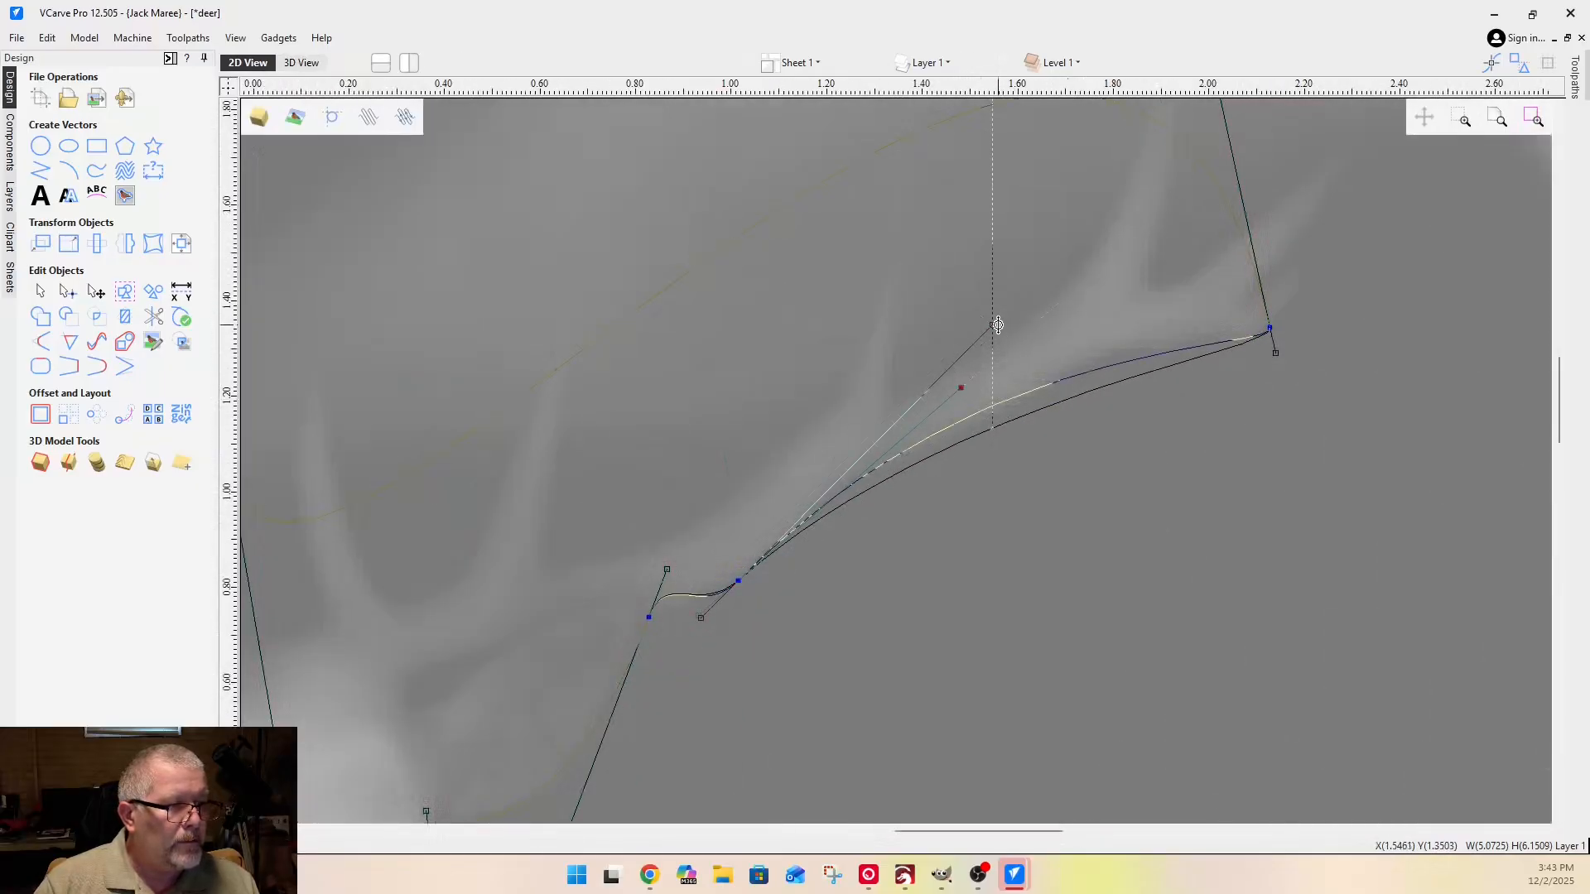
pyautogui.scroll(-2, 951, 455)
pyautogui.scroll(1, 1083, 331)
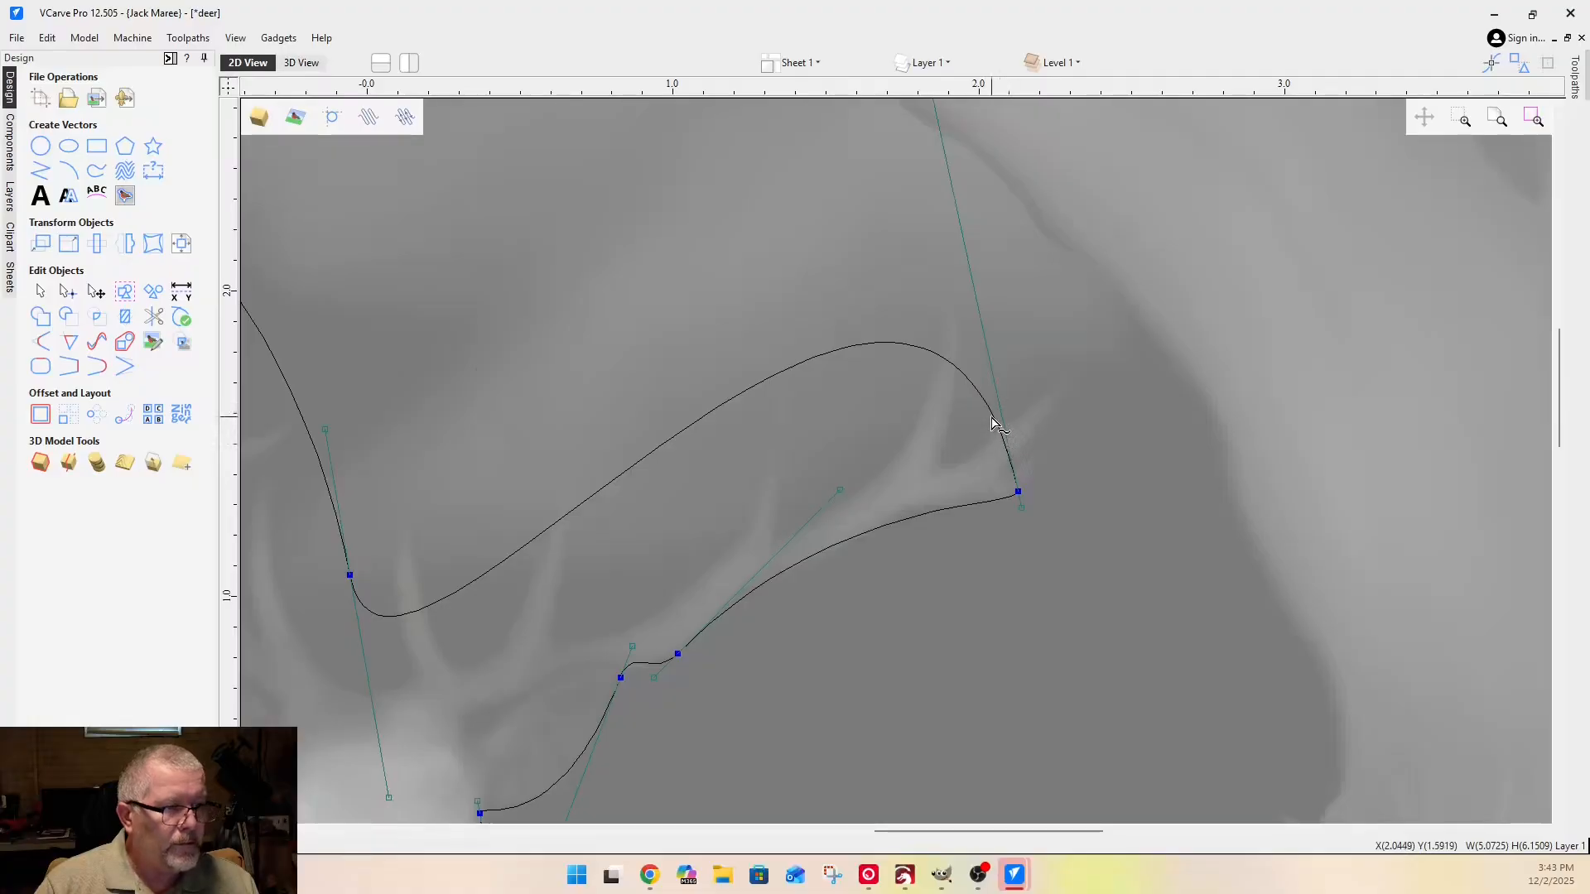
# - Add two points around the tip of the antler's outermost tine
pyautogui.moveTo(998, 424); pyautogui.dragTo(1044, 455)
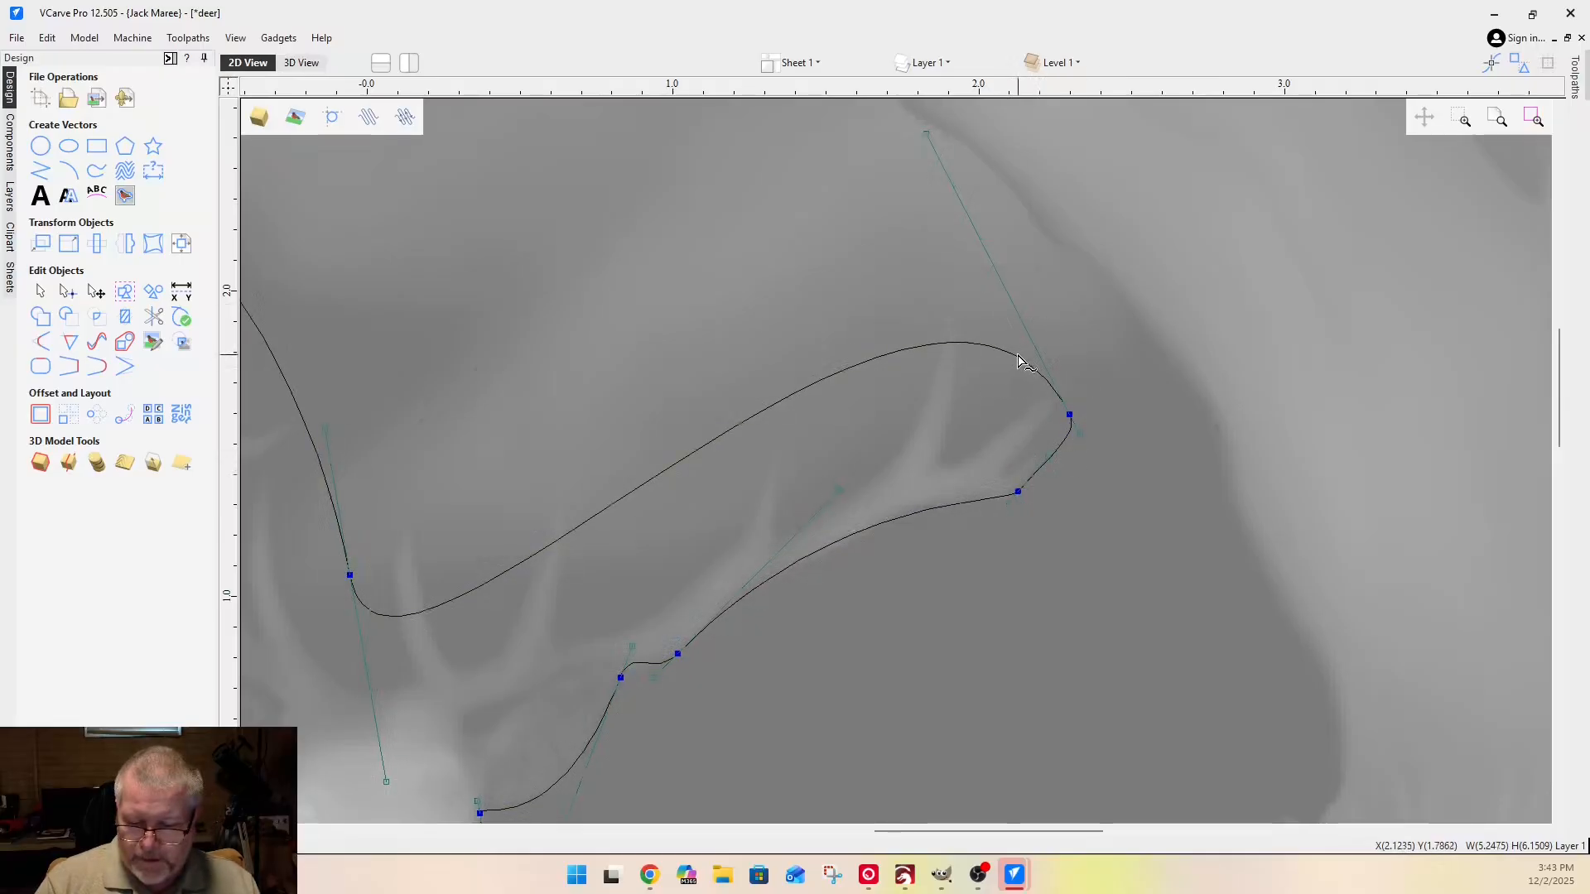
pyautogui.press('i')
pyautogui.moveTo(1016, 359); pyautogui.dragTo(1082, 356)
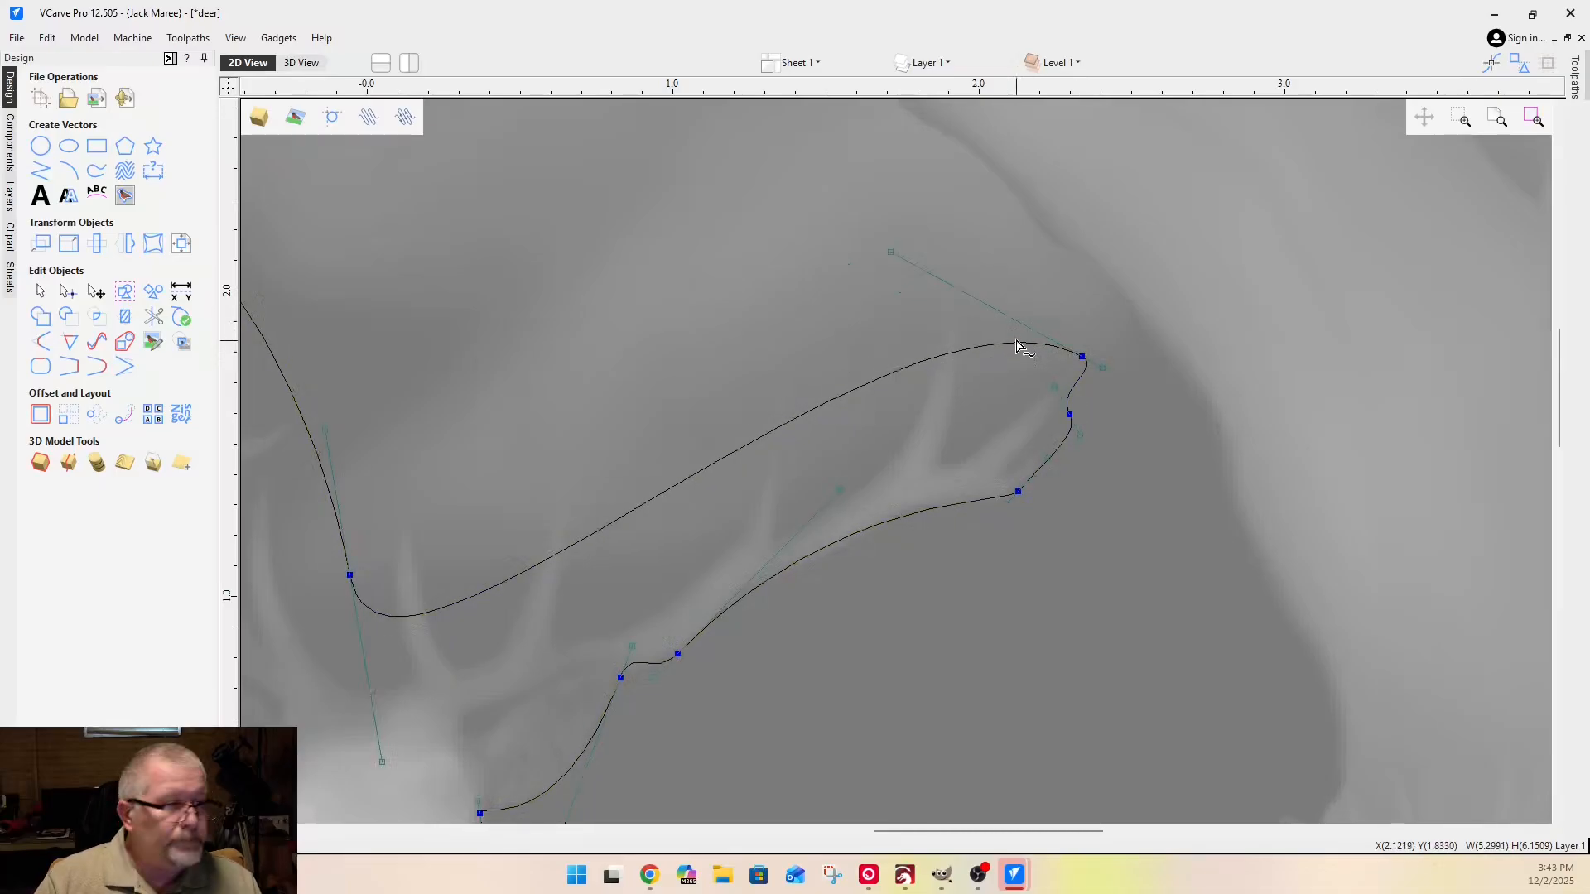
# - Add a point in the notch between the two outermost tines and another at the second tine's tip
pyautogui.press('i')
pyautogui.press('m')
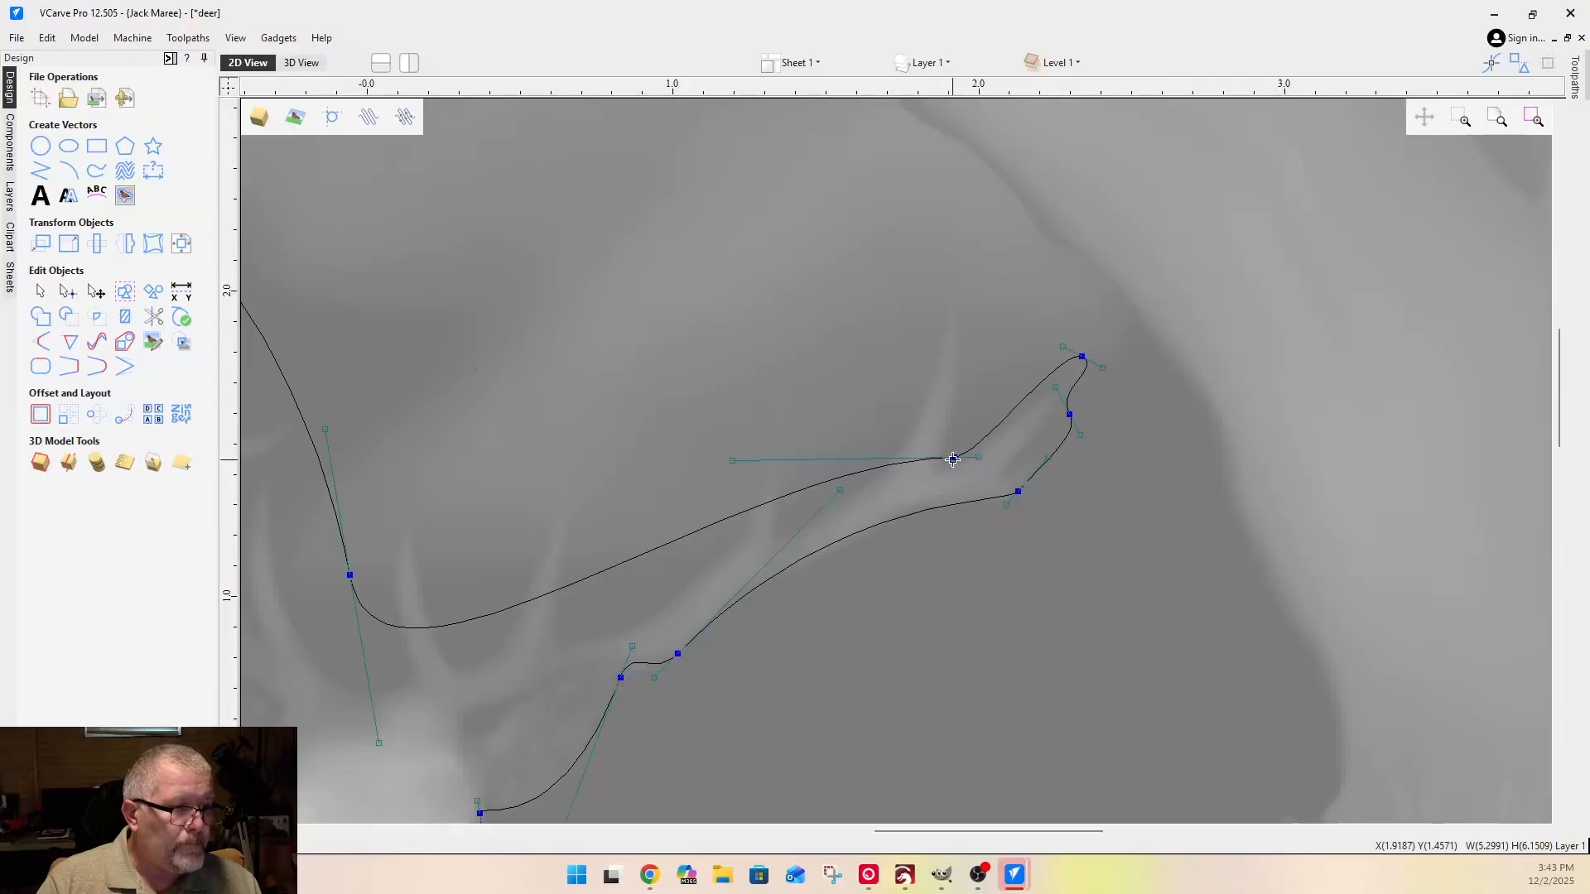
pyautogui.press('i')
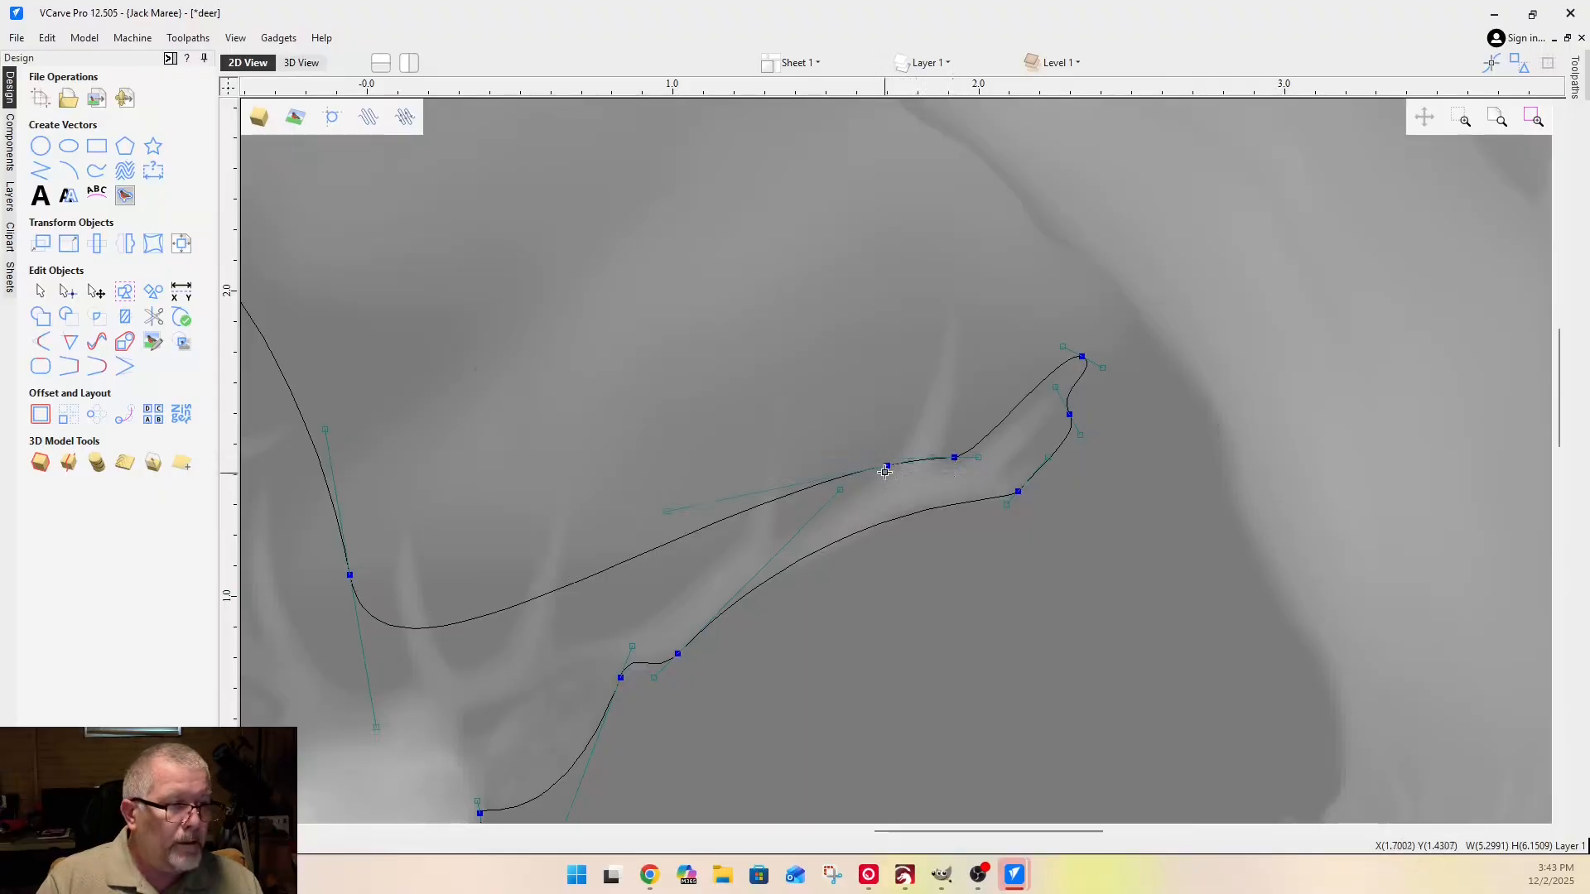
pyautogui.moveTo(887, 464); pyautogui.dragTo(954, 311)
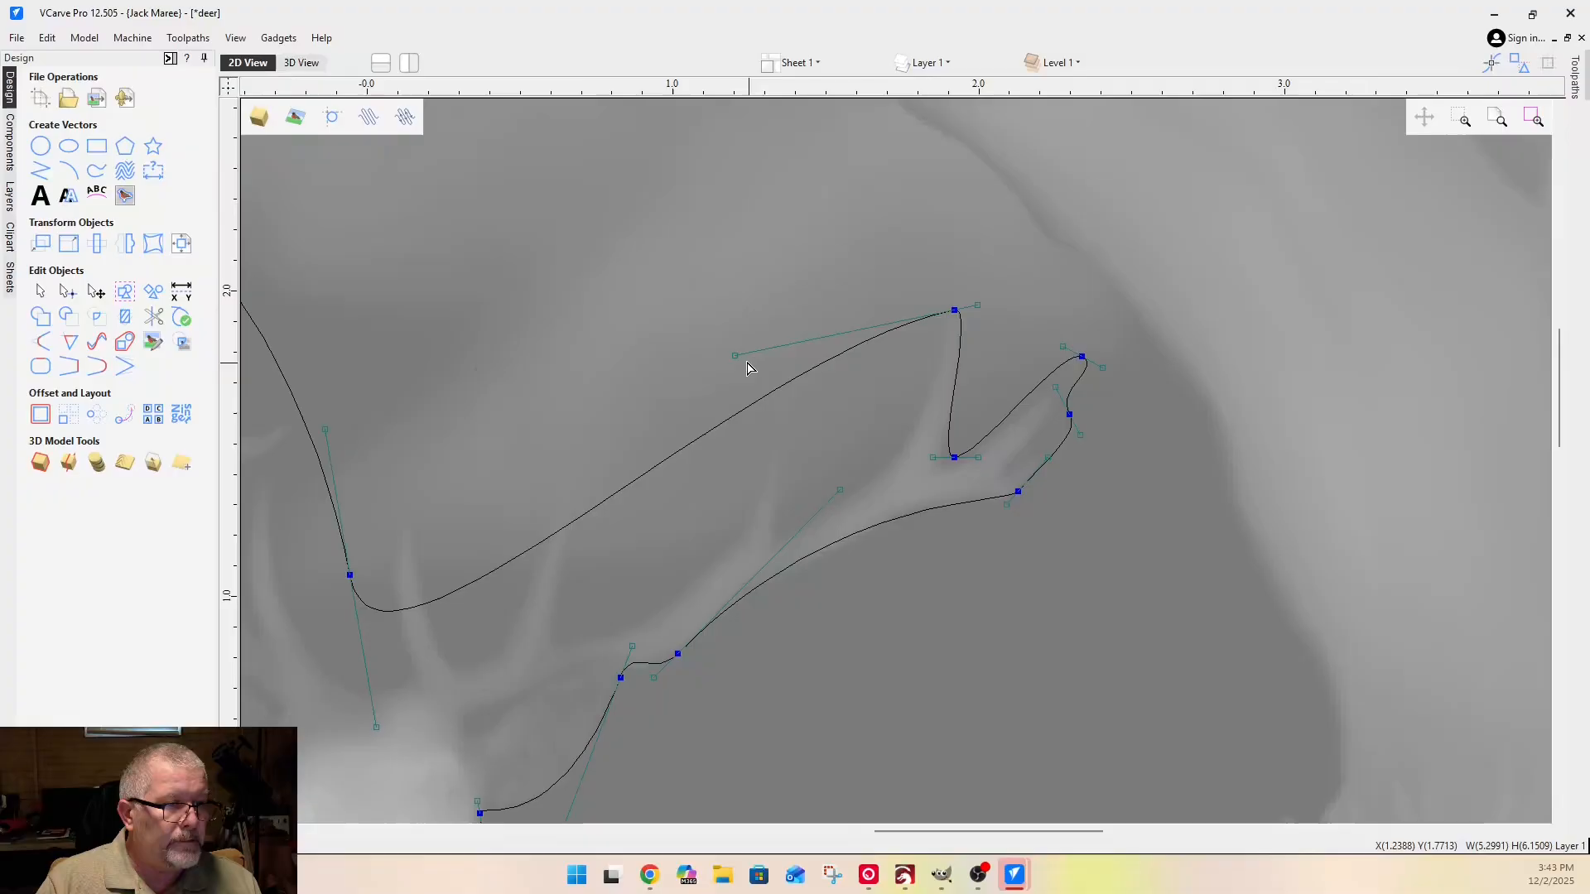
# - Flatten the curve leading to the second tine's tip and move the outermost tine's lower node in against the tine
pyautogui.moveTo(737, 354); pyautogui.dragTo(747, 405)
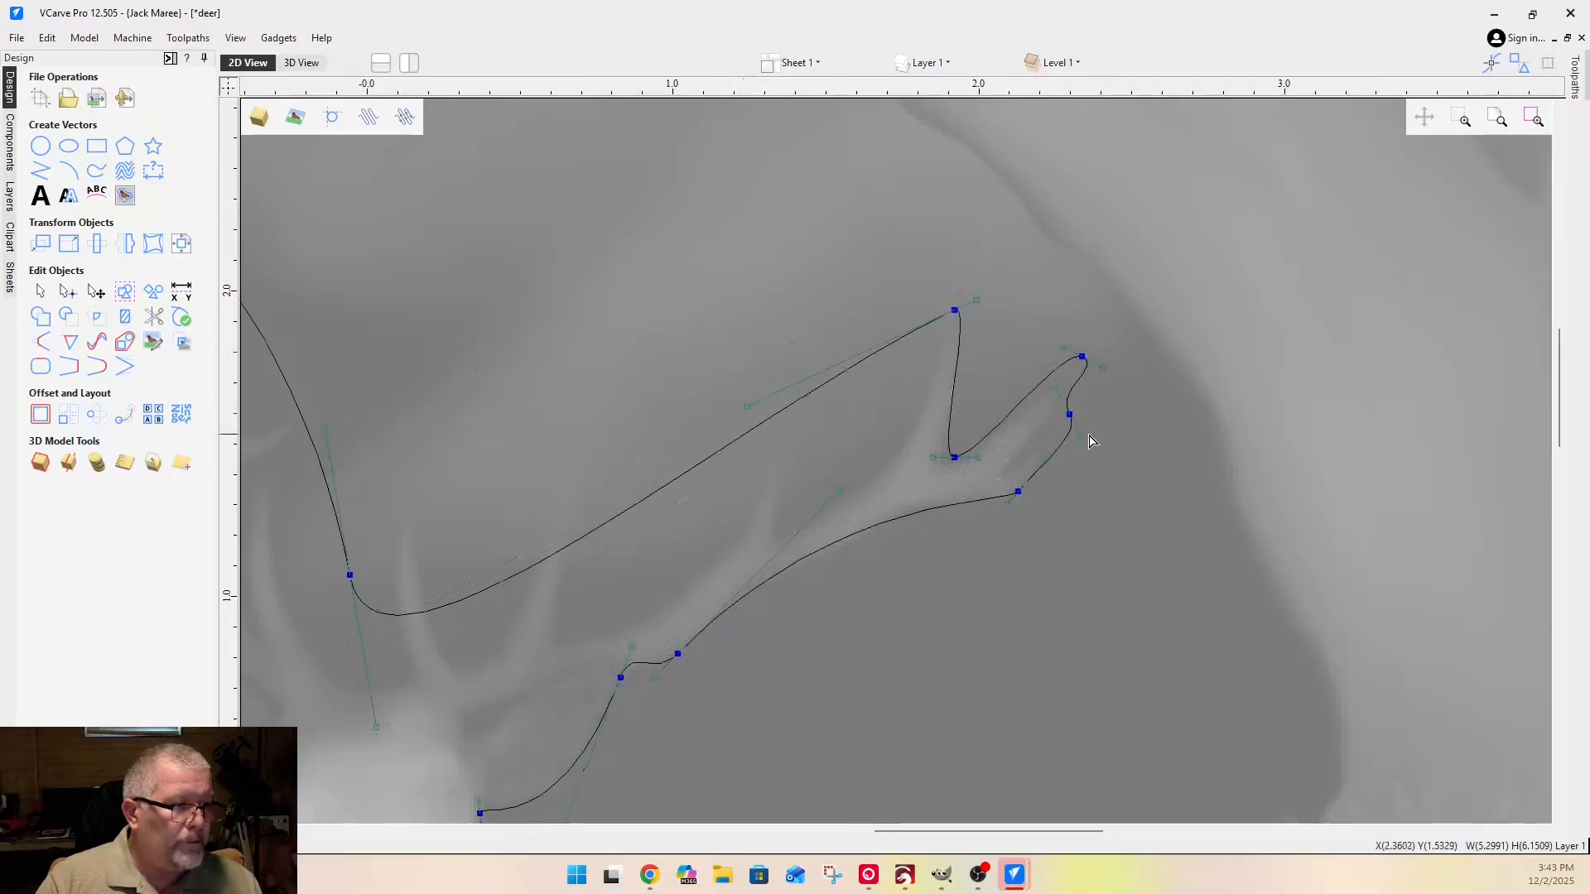
pyautogui.scroll(3, 1071, 412)
pyautogui.moveTo(1048, 420); pyautogui.dragTo(1030, 427)
pyautogui.moveTo(996, 341); pyautogui.dragTo(1042, 361)
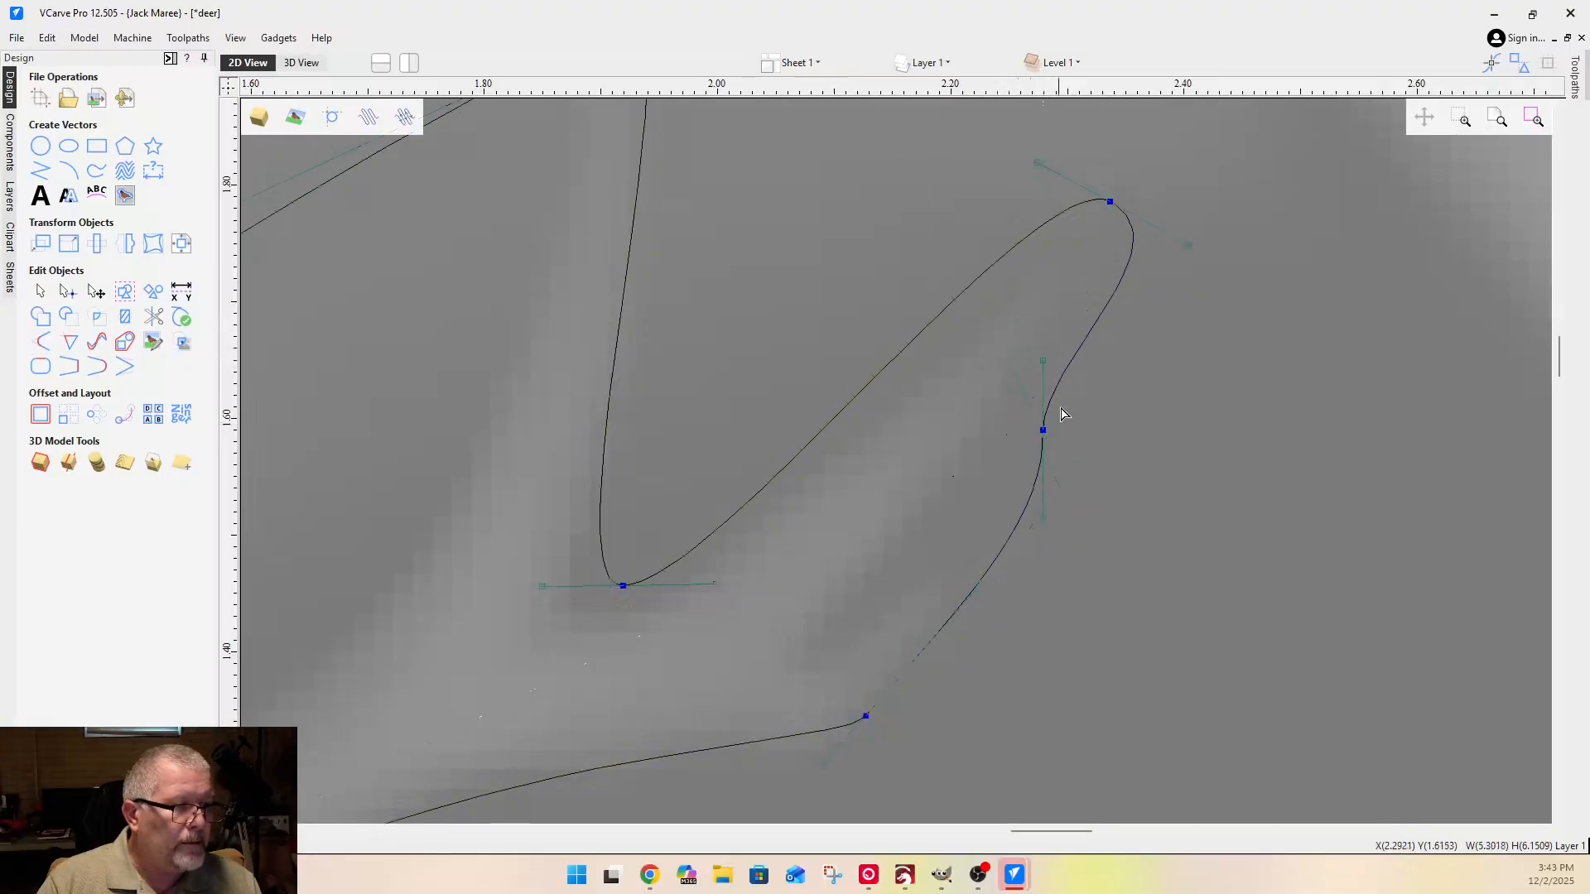
pyautogui.moveTo(1048, 432); pyautogui.dragTo(993, 450)
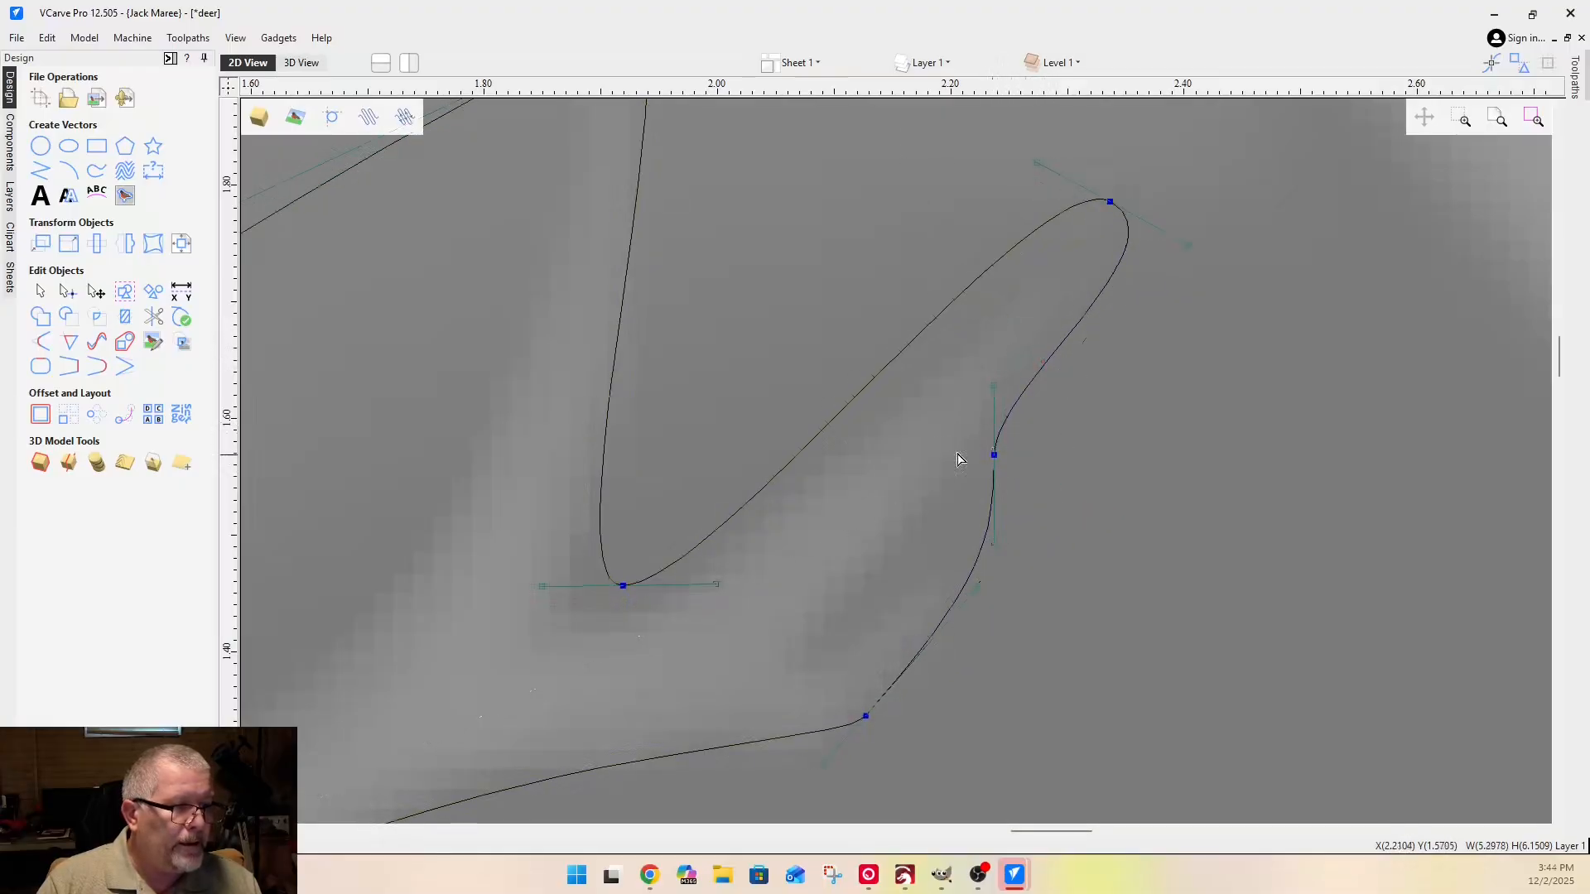
# - Move the node at the outer end of the antler's lower edge closer to it and lower the long underside handle slightly
pyautogui.scroll(-2, 1007, 361)
pyautogui.scroll(-2, 1004, 362)
pyautogui.scroll(4, 957, 393)
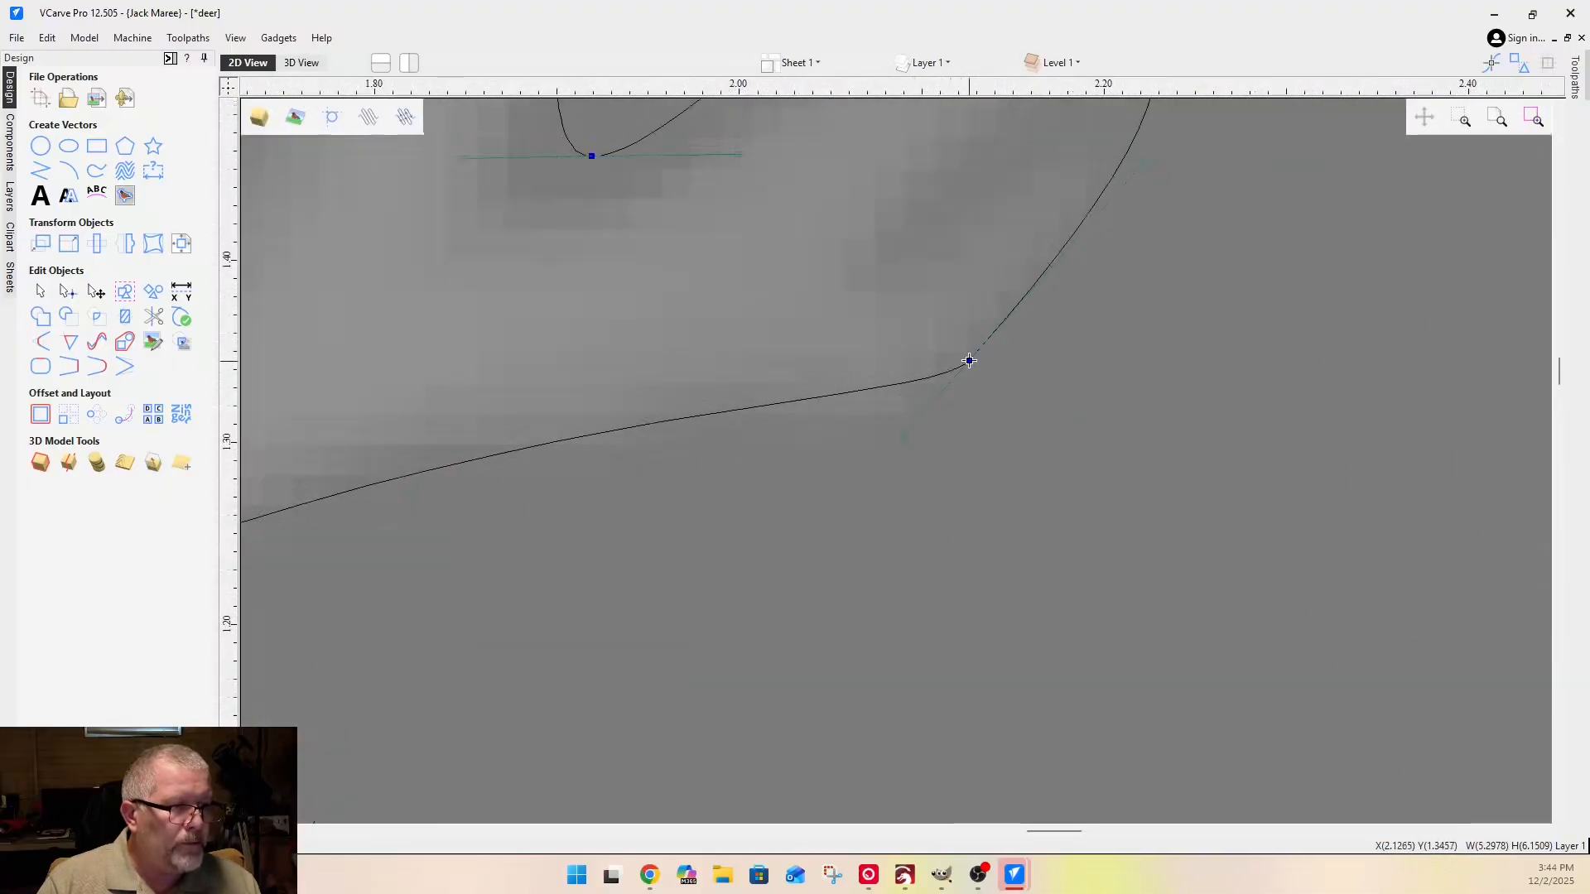
pyautogui.moveTo(969, 361); pyautogui.dragTo(930, 415)
pyautogui.scroll(-3, 1015, 450)
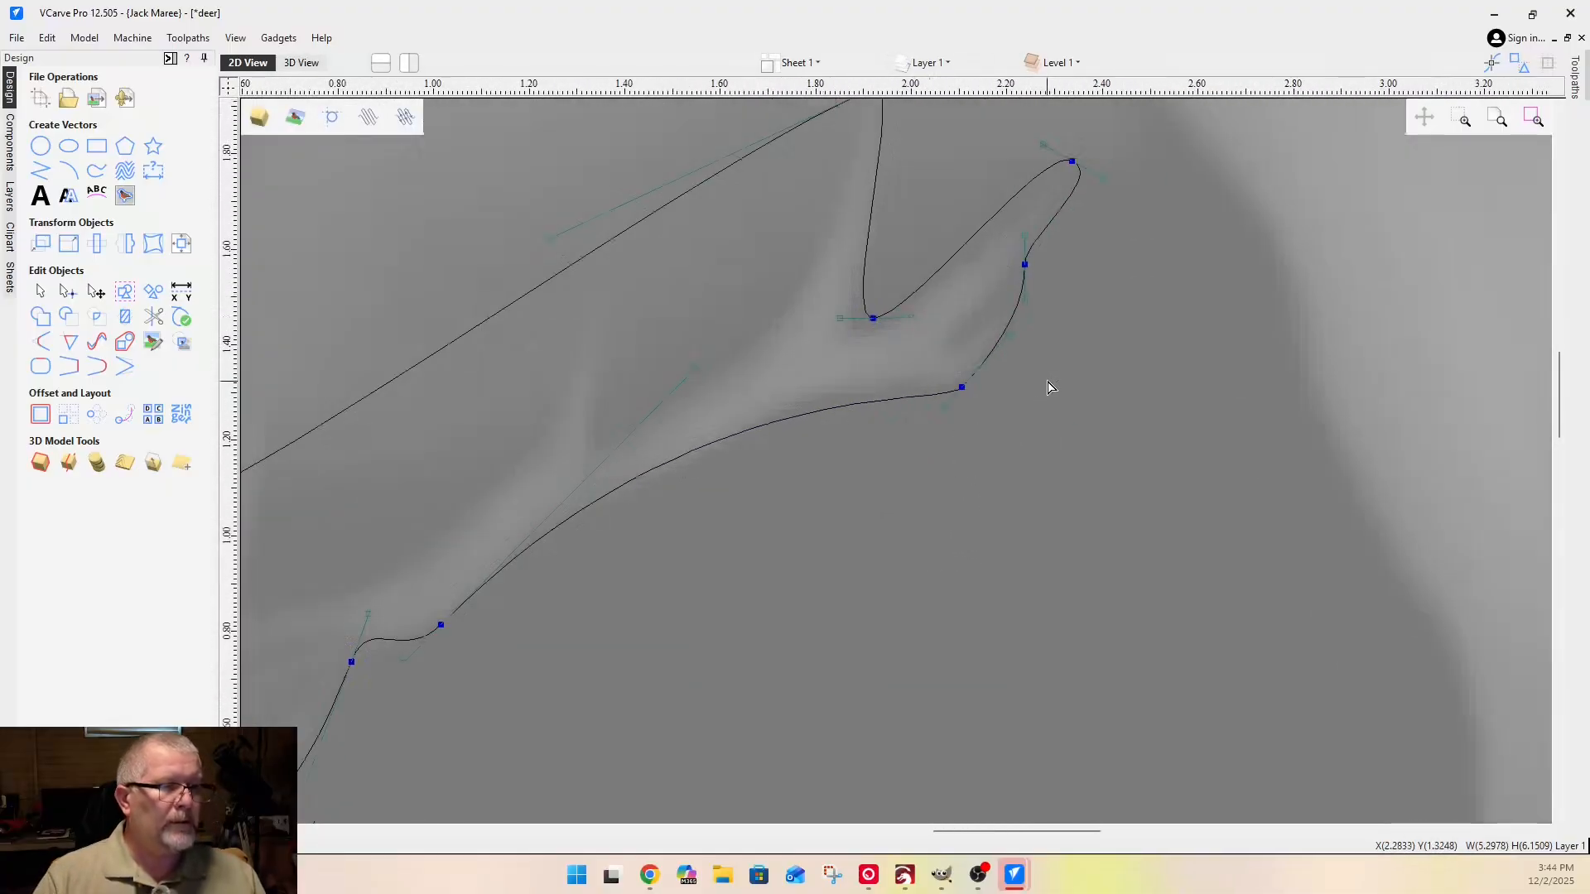
pyautogui.moveTo(698, 369); pyautogui.dragTo(703, 386)
pyautogui.scroll(-4, 785, 313)
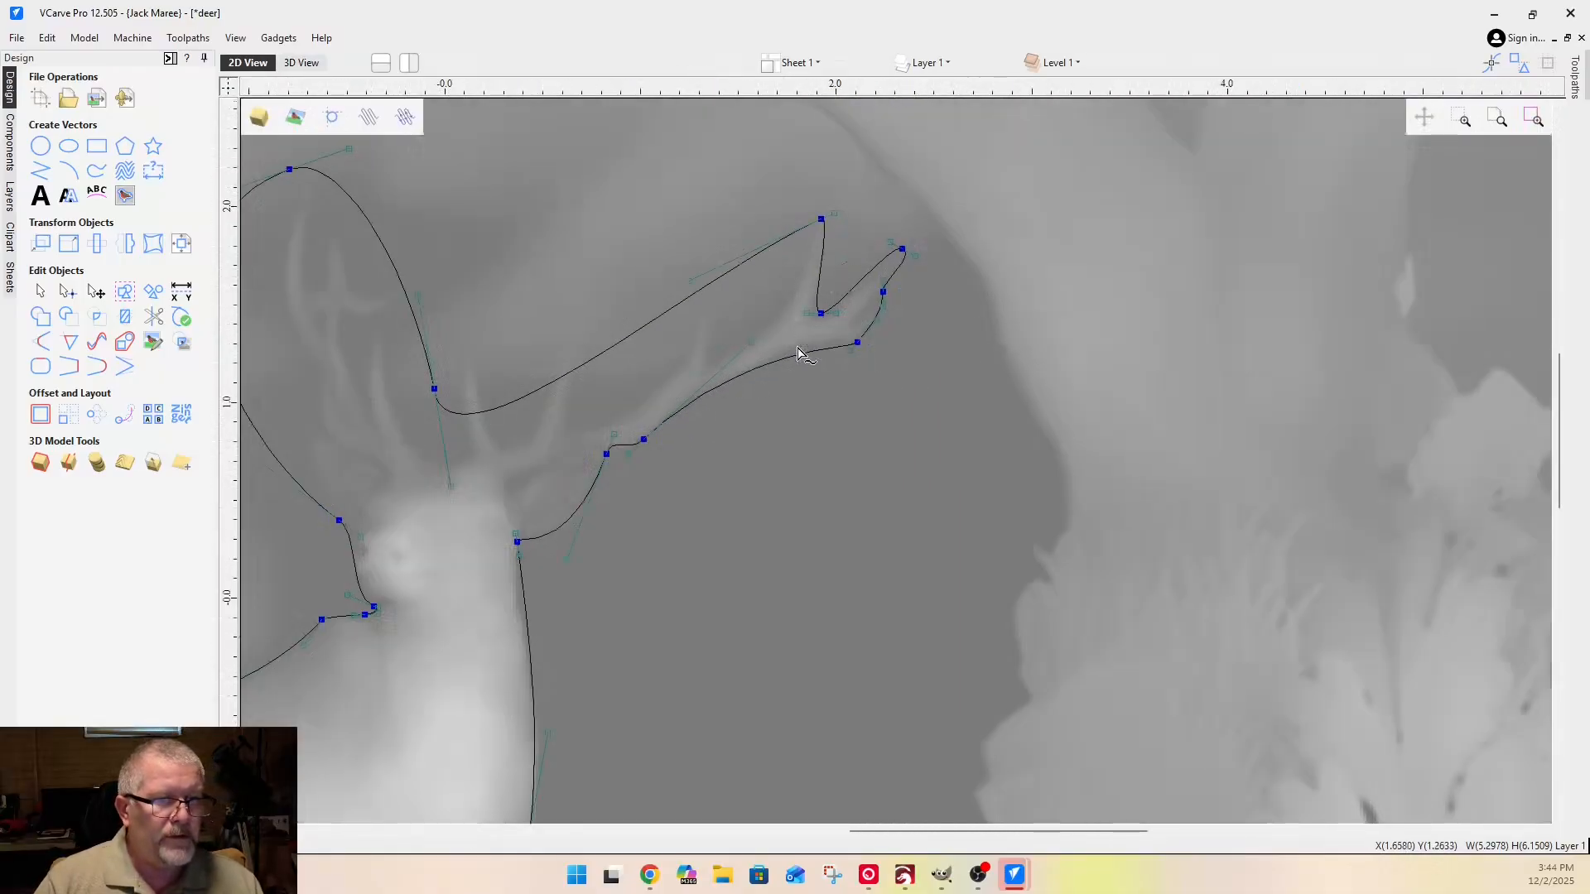
# - Bend the straight span along the front leg in at two points against the leg and make the lower point smooth
pyautogui.scroll(-4, 672, 252)
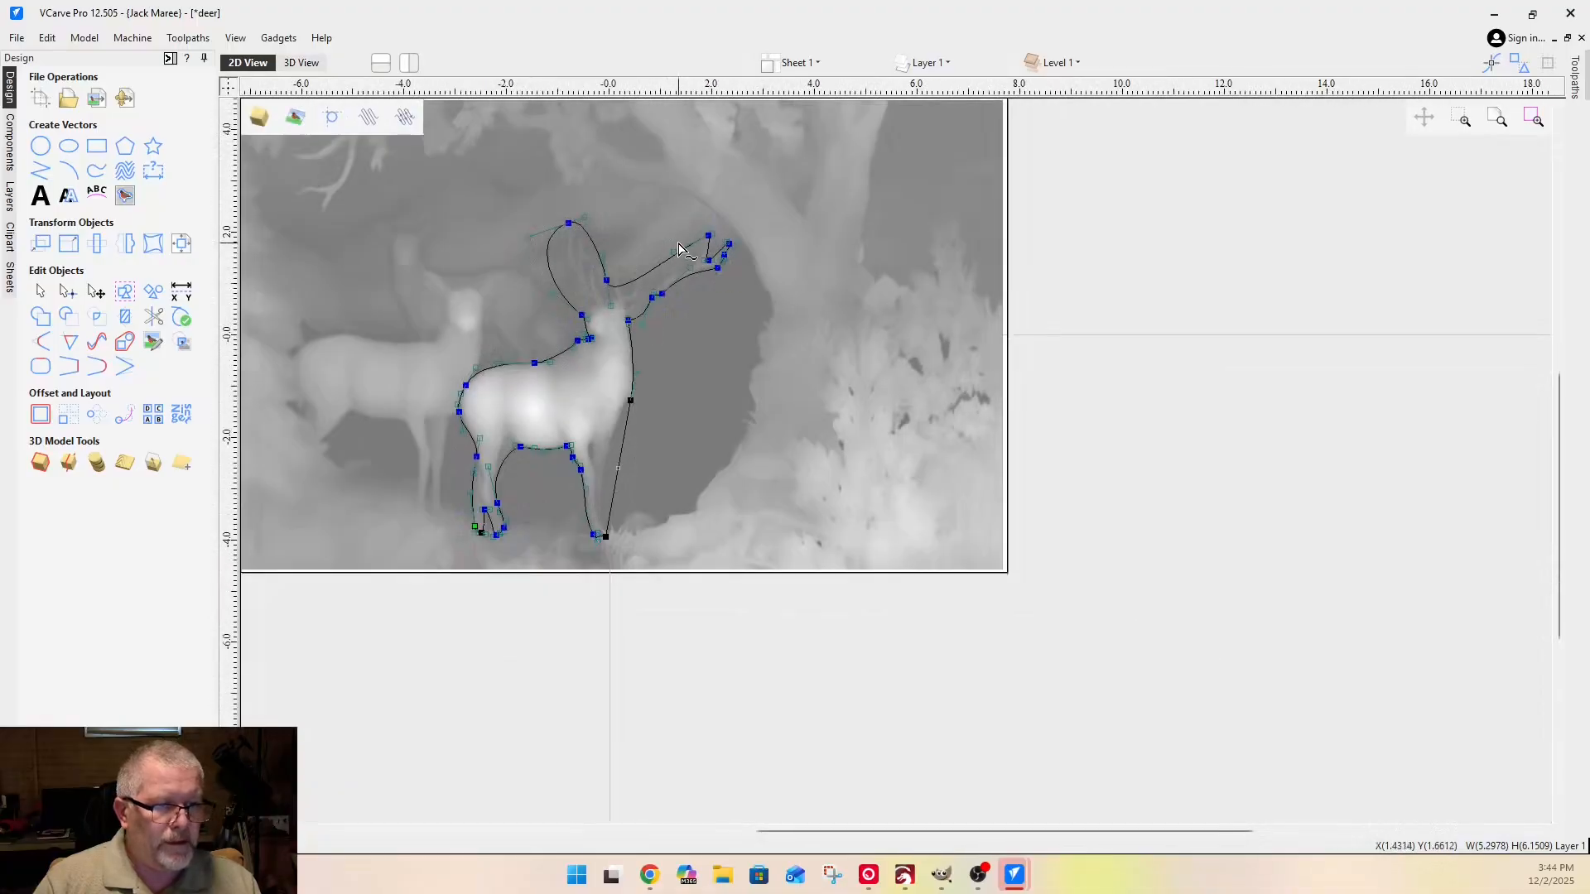
pyautogui.scroll(4, 636, 476)
pyautogui.moveTo(603, 447); pyautogui.dragTo(572, 443)
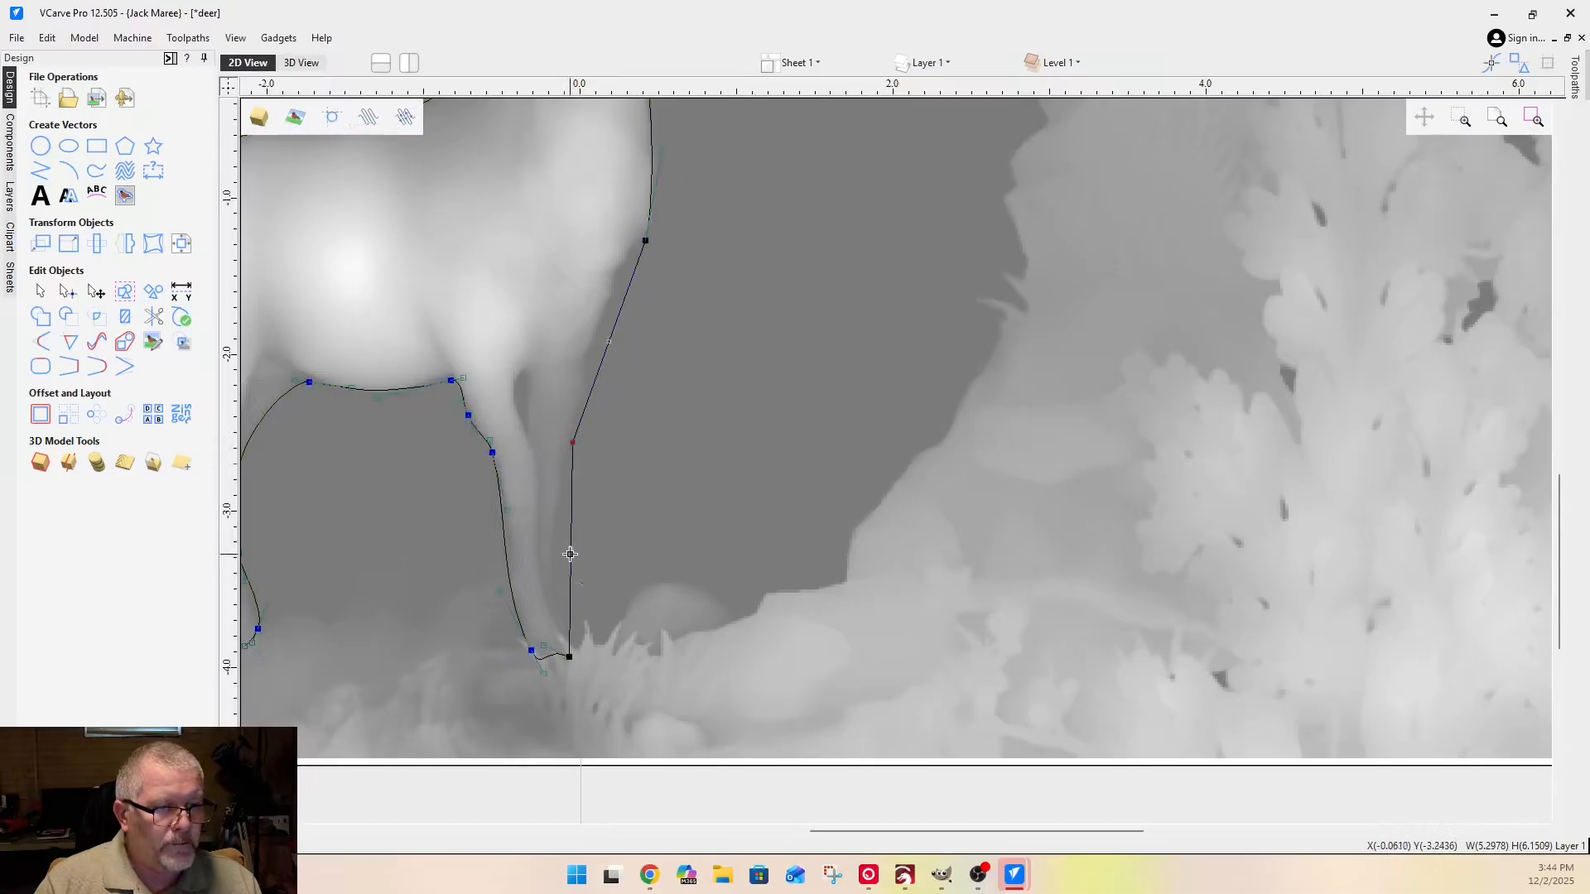
pyautogui.moveTo(570, 553); pyautogui.dragTo(555, 550)
pyautogui.scroll(5, 554, 563)
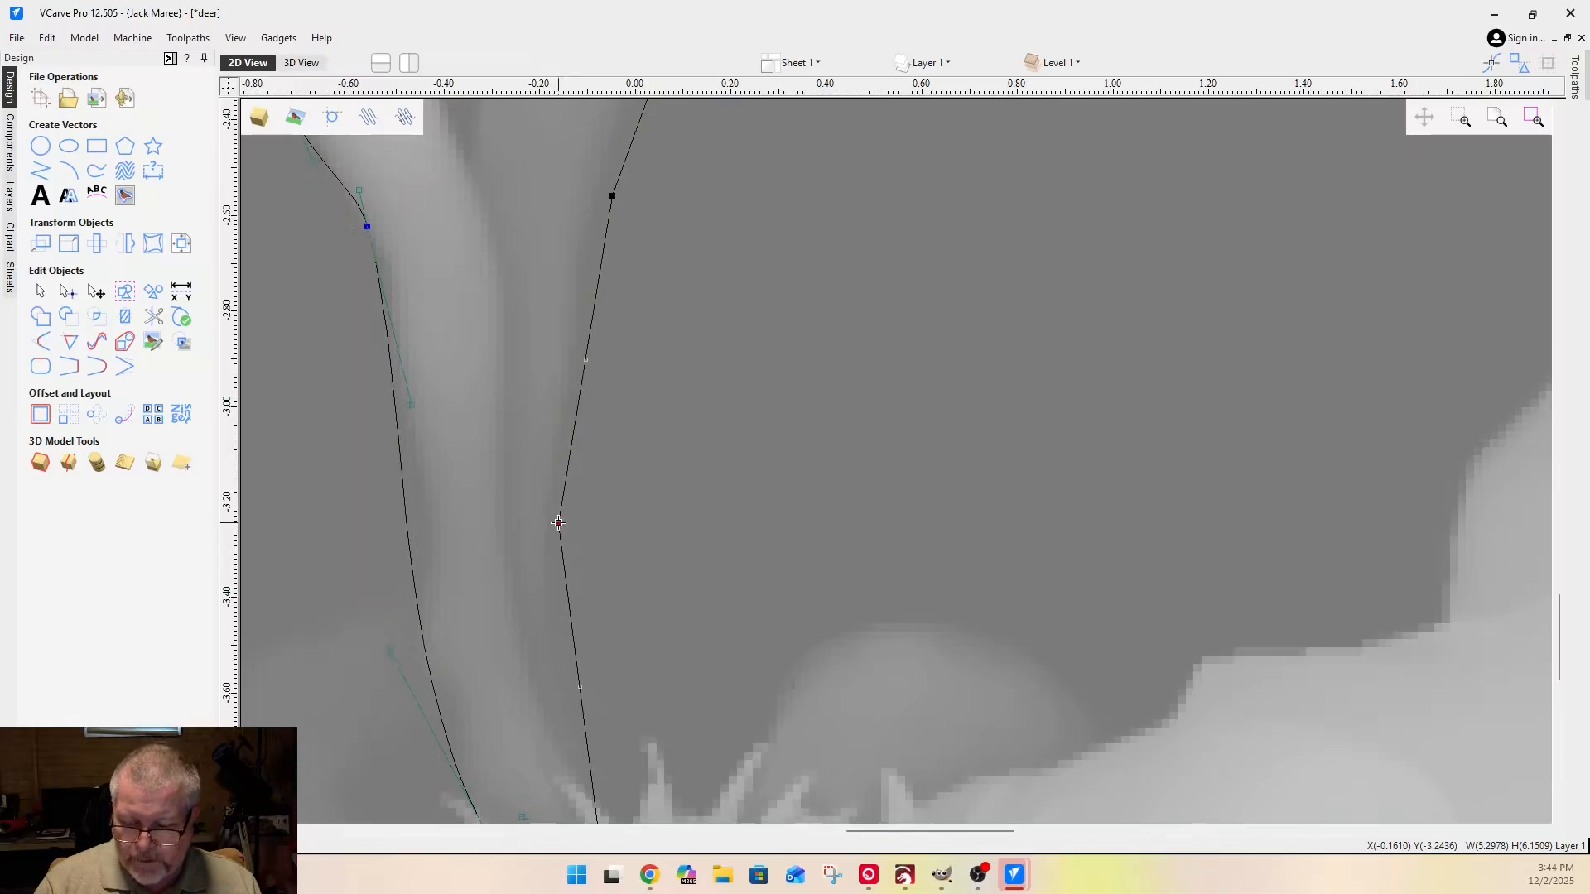
pyautogui.press('s')
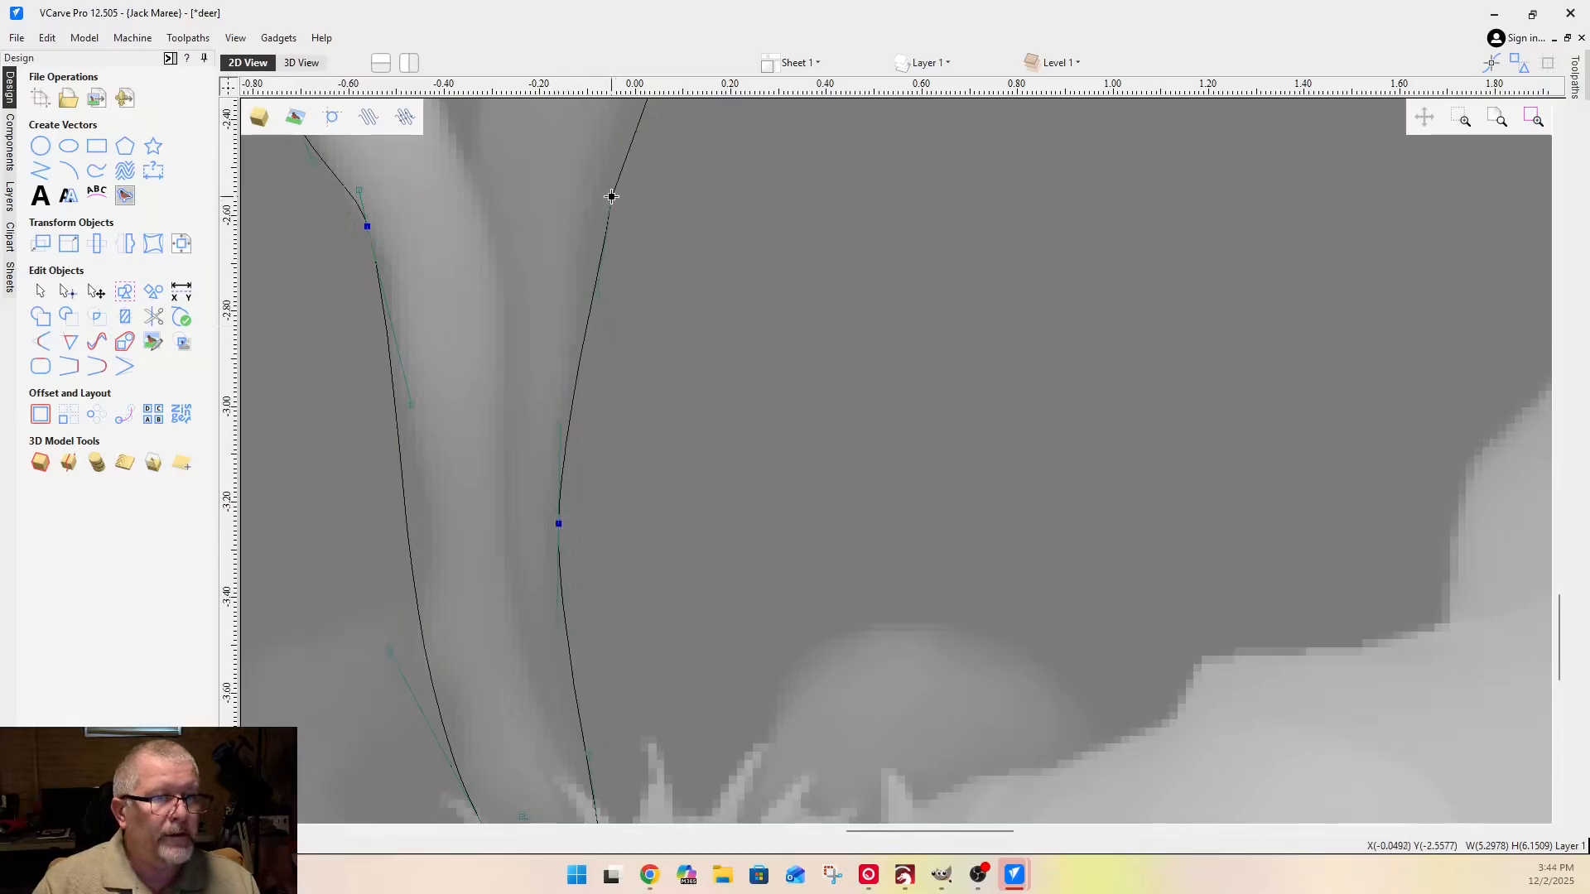
# - Smooth the upper point on the front leg and tilt the lower point's handle inward to follow the leg
pyautogui.scroll(-3, 558, 524)
pyautogui.scroll(5, 566, 597)
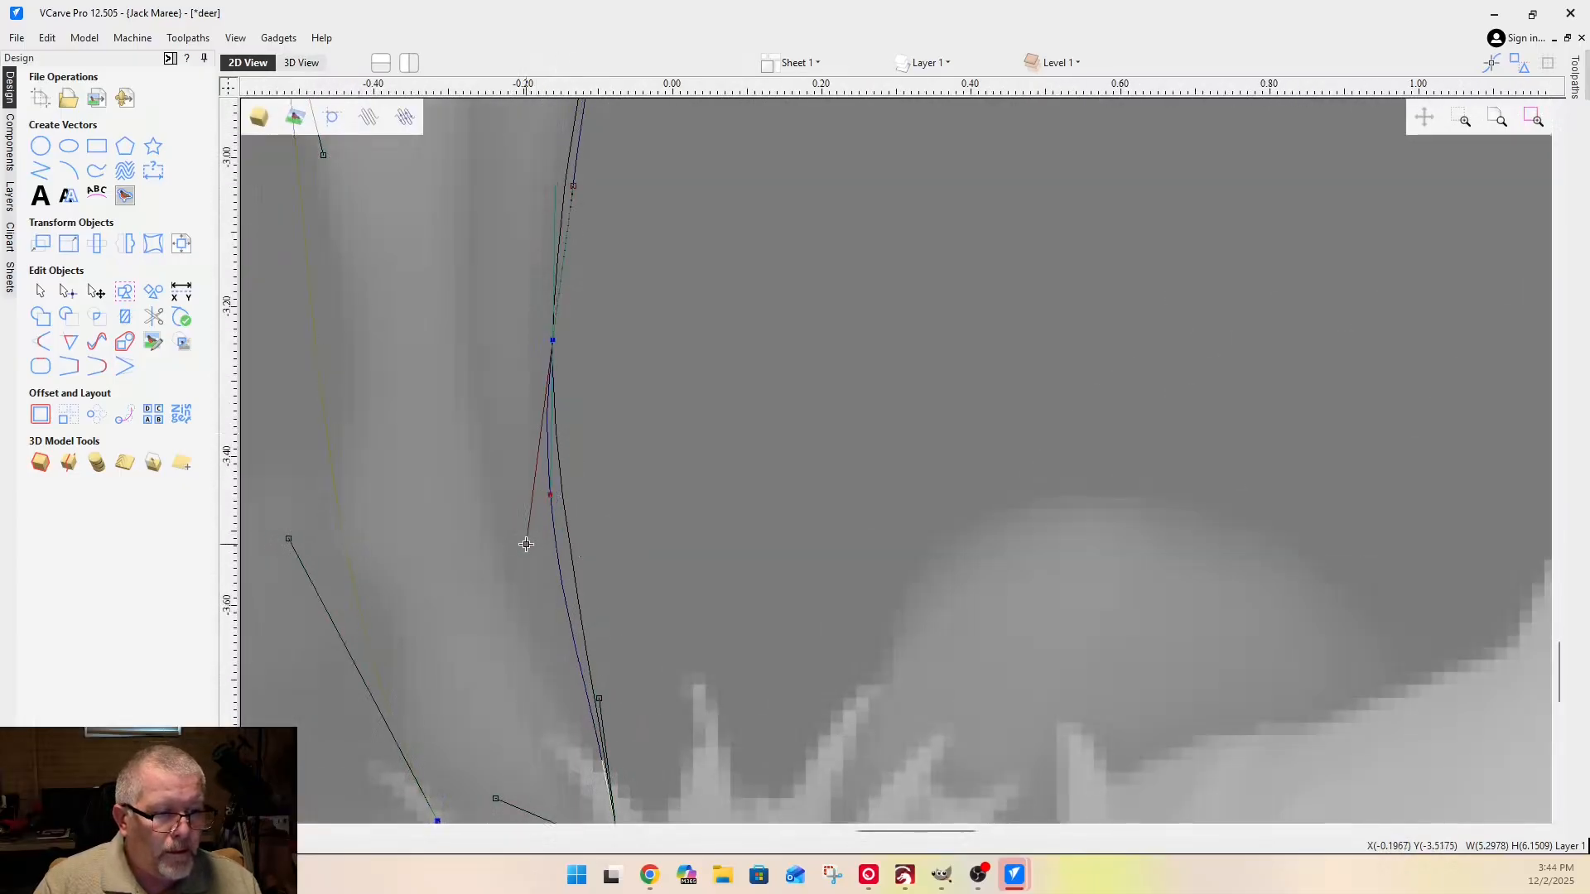
pyautogui.scroll(-3, 514, 593)
pyautogui.scroll(-3, 568, 429)
pyautogui.scroll(5, 625, 370)
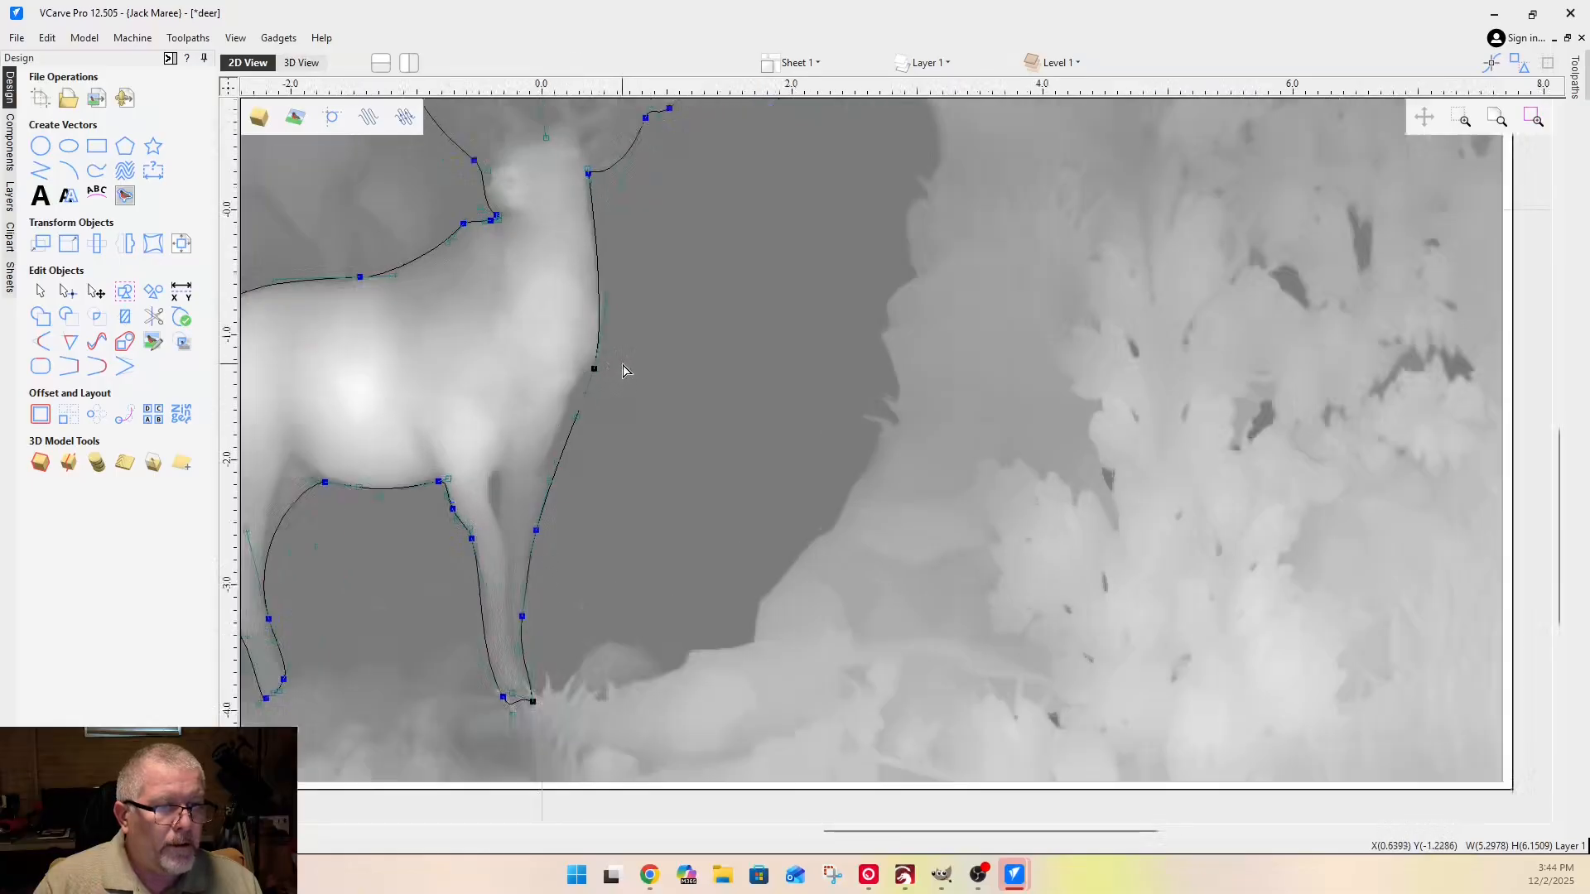
# - Adjust the handles around the chest corner node so the curves follow the front of the neck and the upper leg
pyautogui.moveTo(509, 496); pyautogui.dragTo(488, 446)
pyautogui.scroll(3, 563, 330)
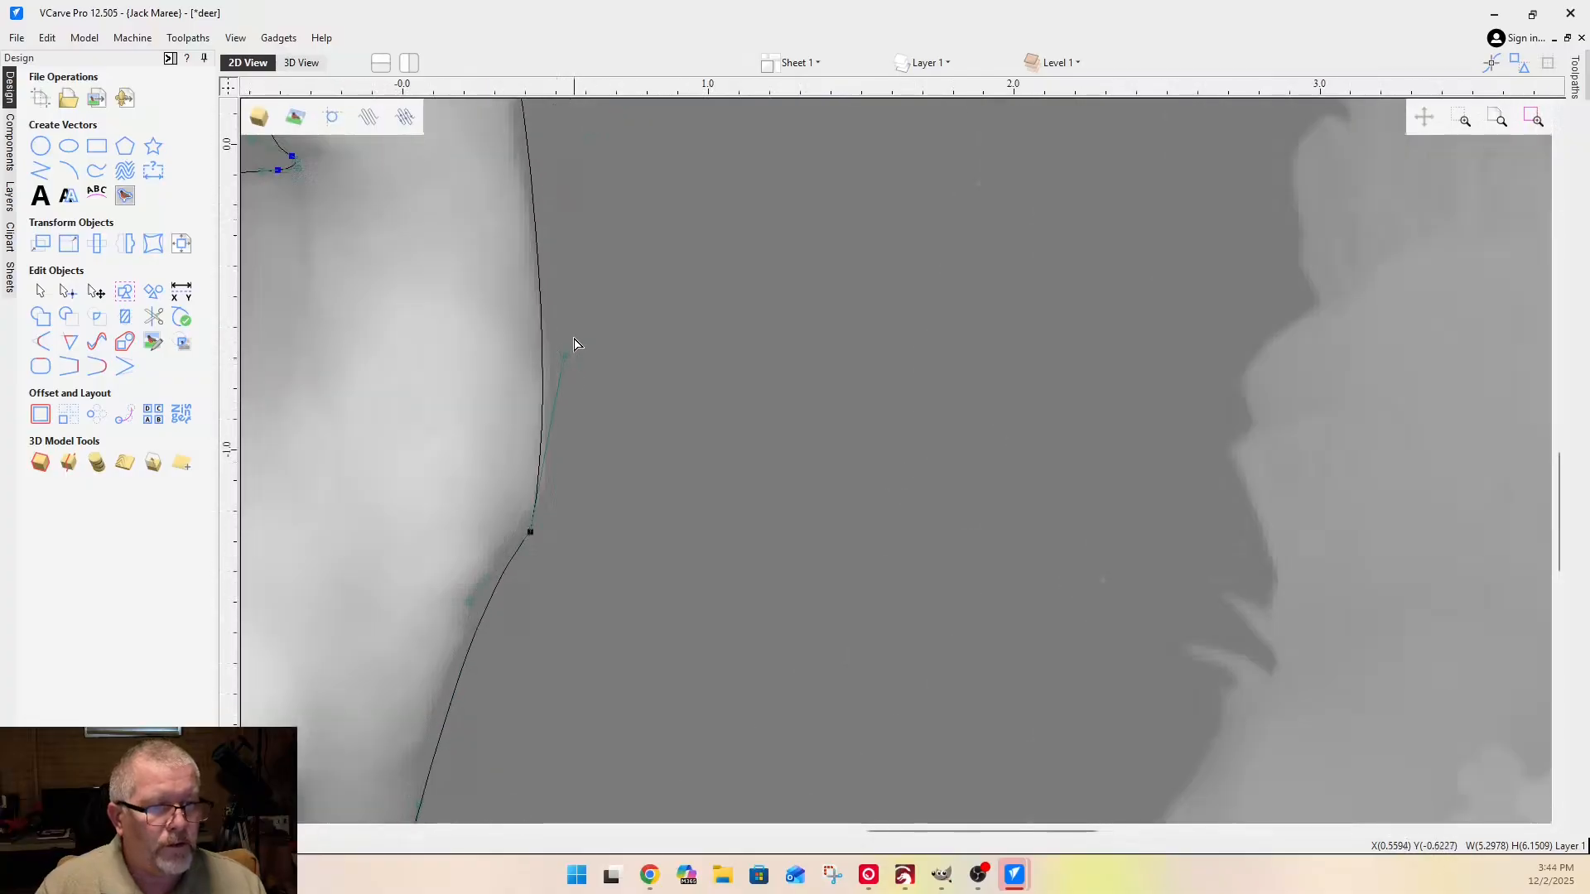
pyautogui.moveTo(567, 360)
pyautogui.mouseDown()
pyautogui.moveTo(589, 369)
pyautogui.moveTo(578, 378)
pyautogui.mouseUp()
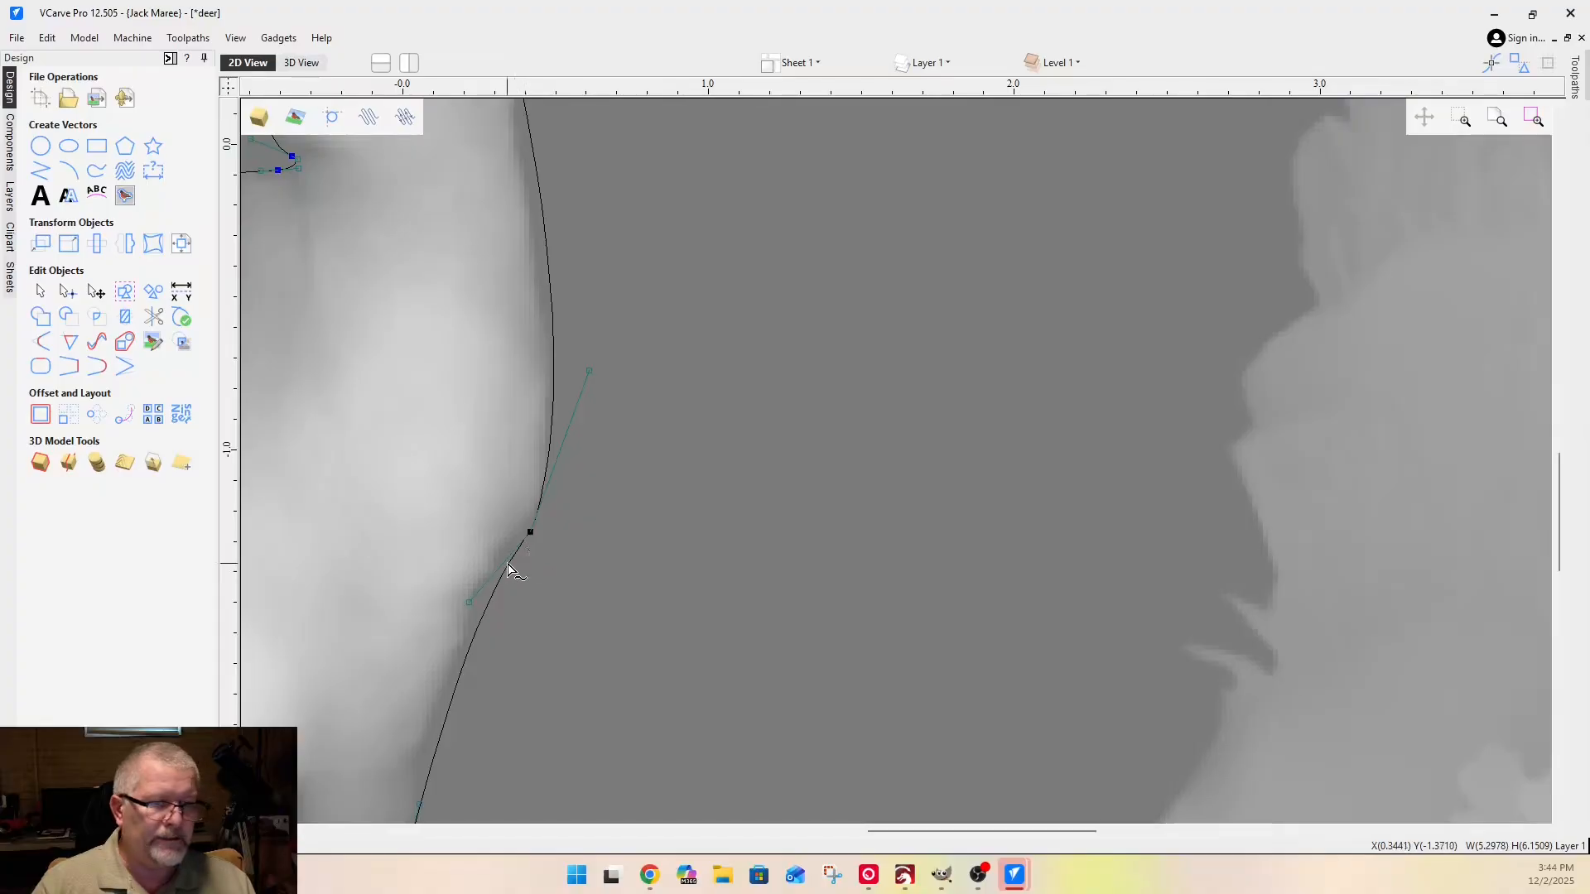
# - Move the outline's rearmost node in against the edge of the stag's rump
pyautogui.scroll(-4, 611, 428)
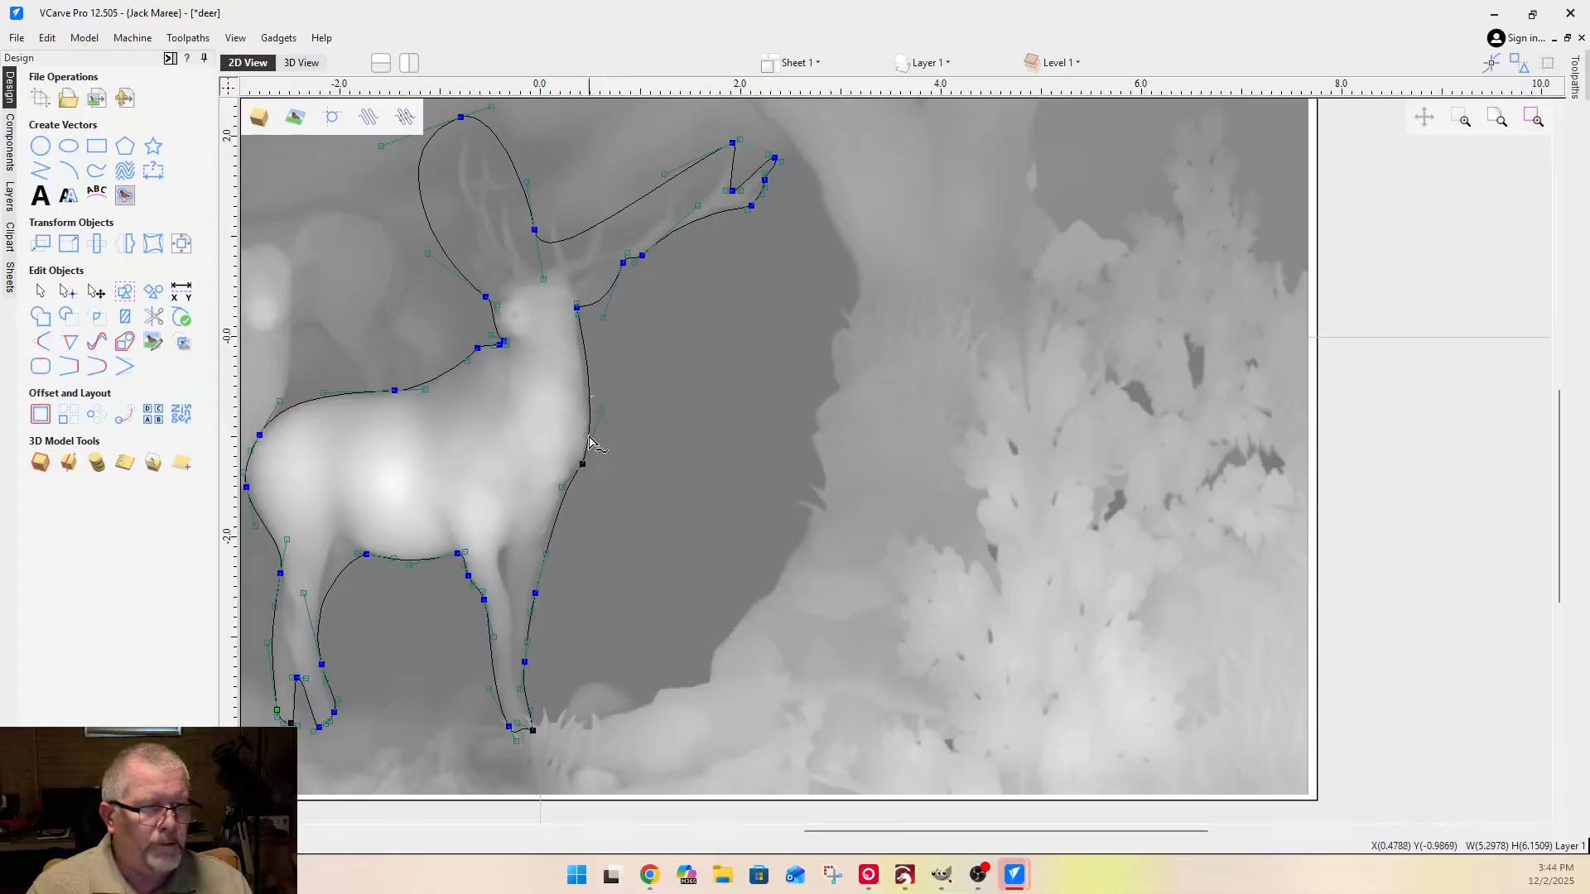
pyautogui.scroll(-2, 559, 463)
pyautogui.scroll(4, 406, 373)
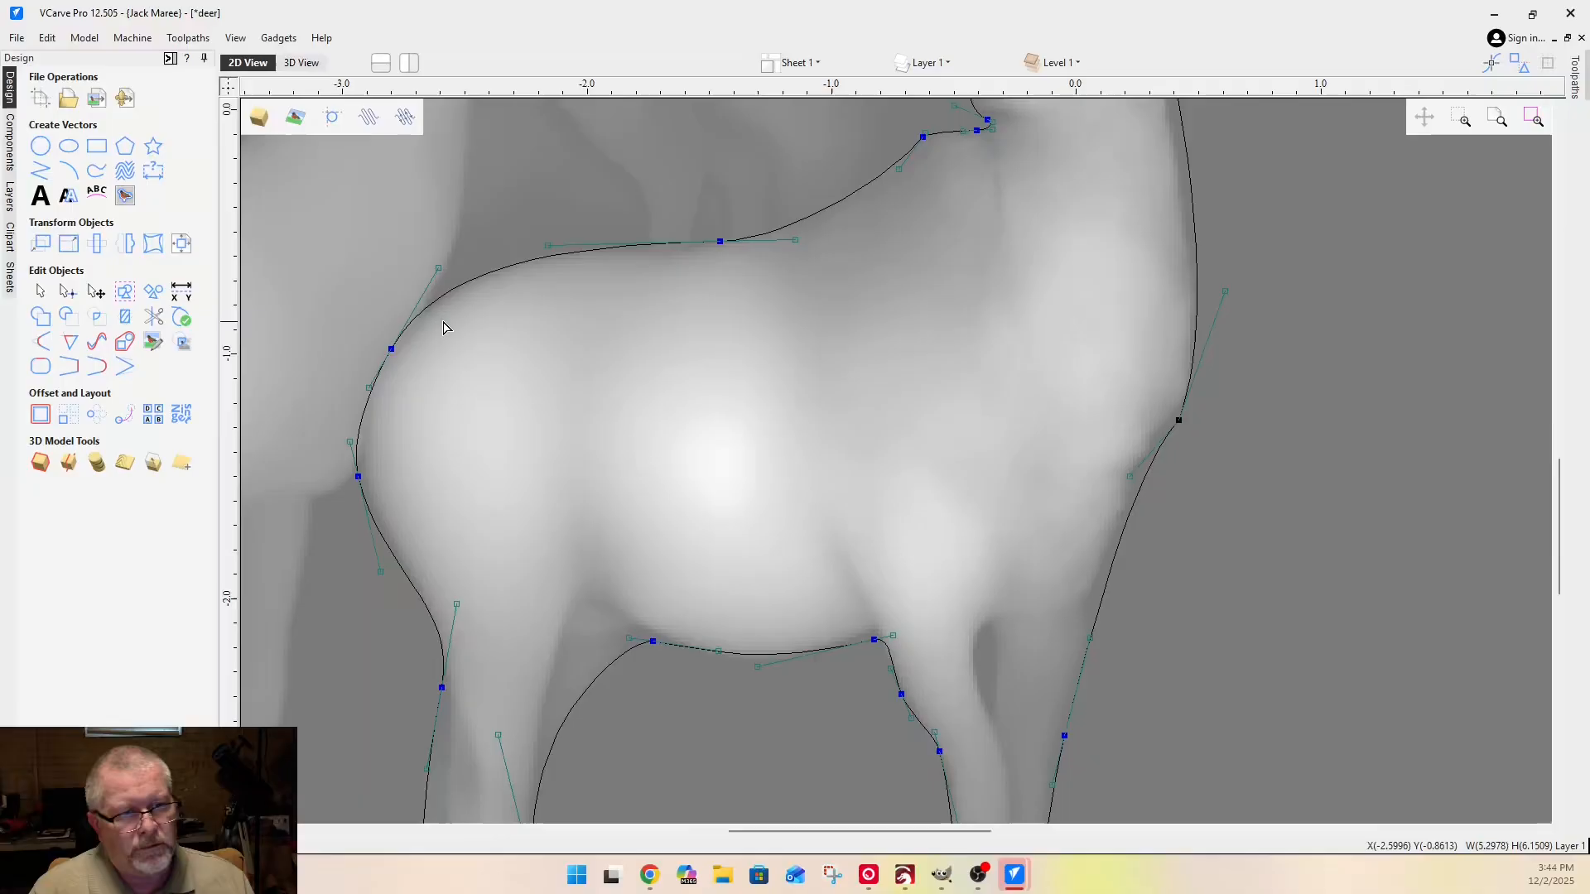
pyautogui.scroll(2, 359, 474)
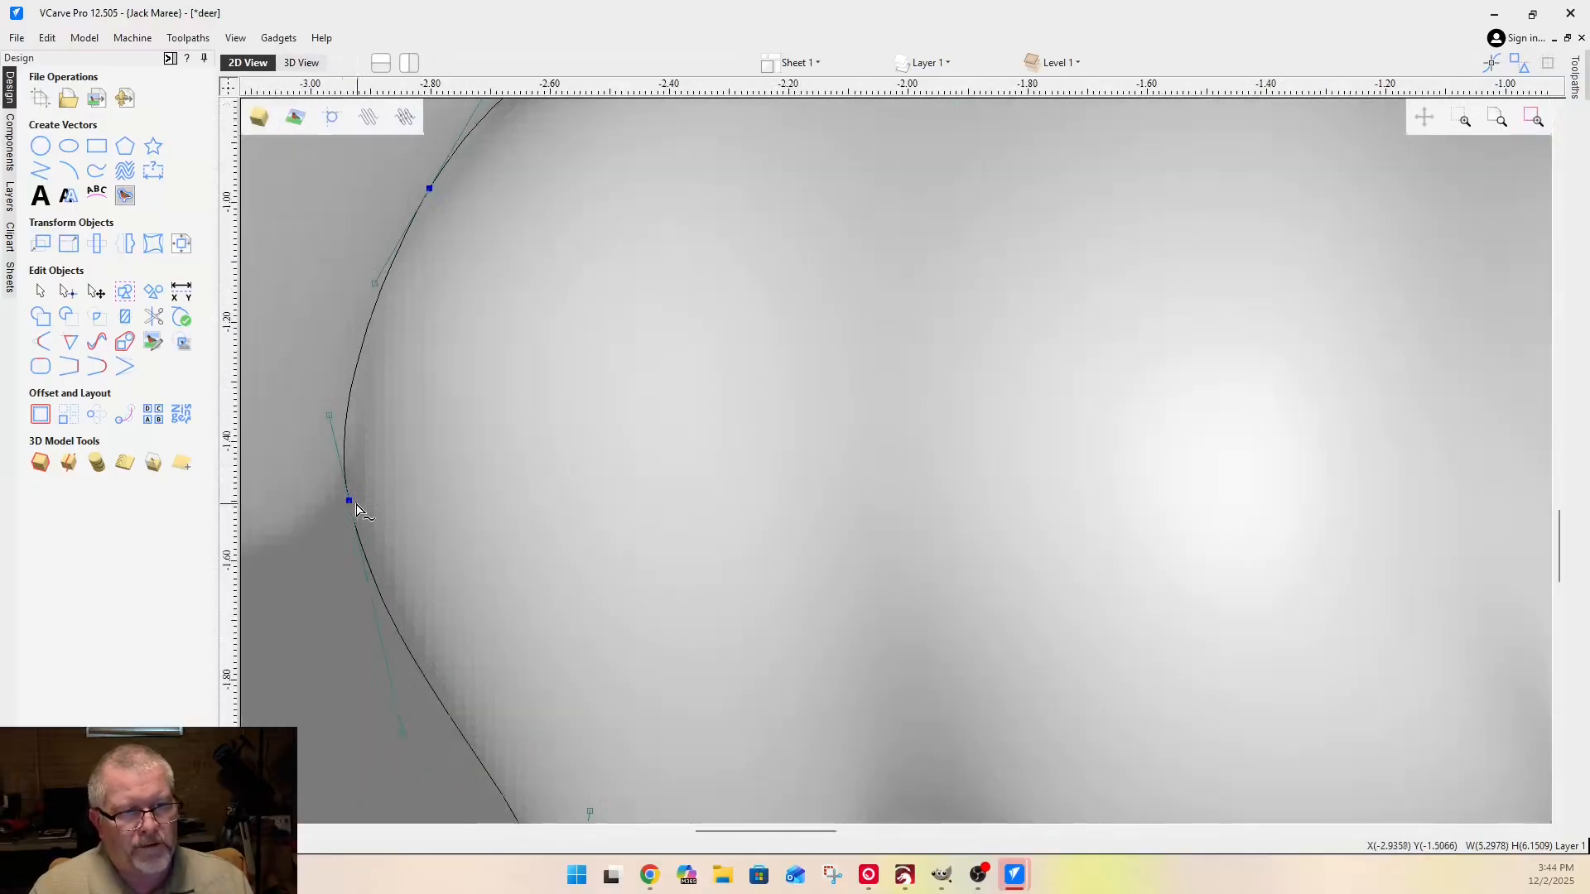
pyautogui.moveTo(356, 507); pyautogui.dragTo(360, 488)
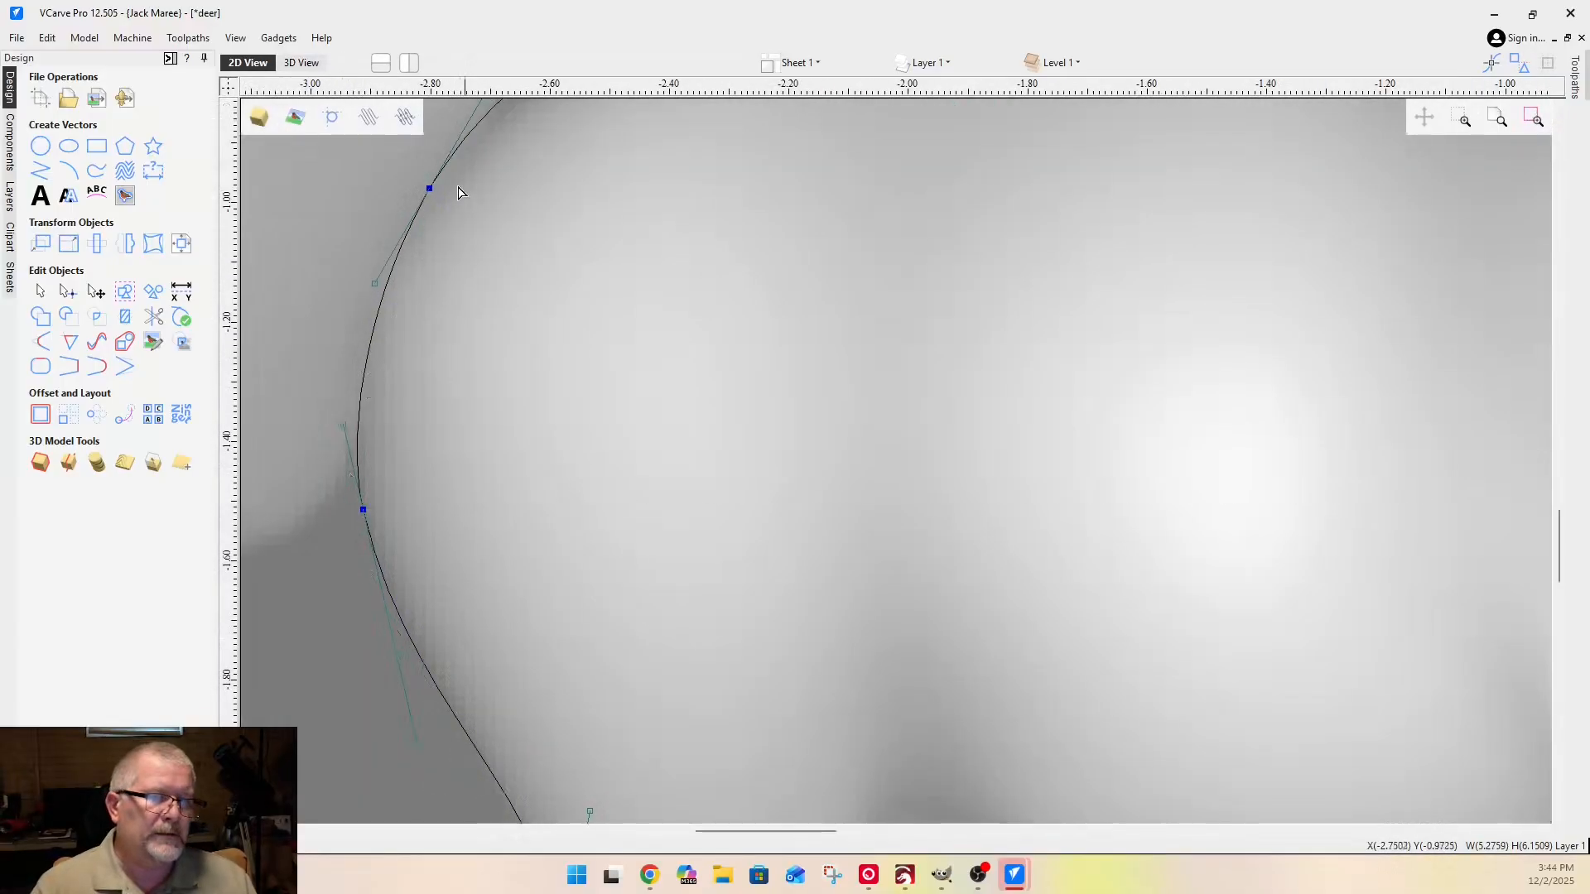
# - Turn the upright antler's top node handle nearly vertical, move the node inward, and tighten the curve down to the head
pyautogui.scroll(-2, 373, 274)
pyautogui.scroll(-2, 370, 257)
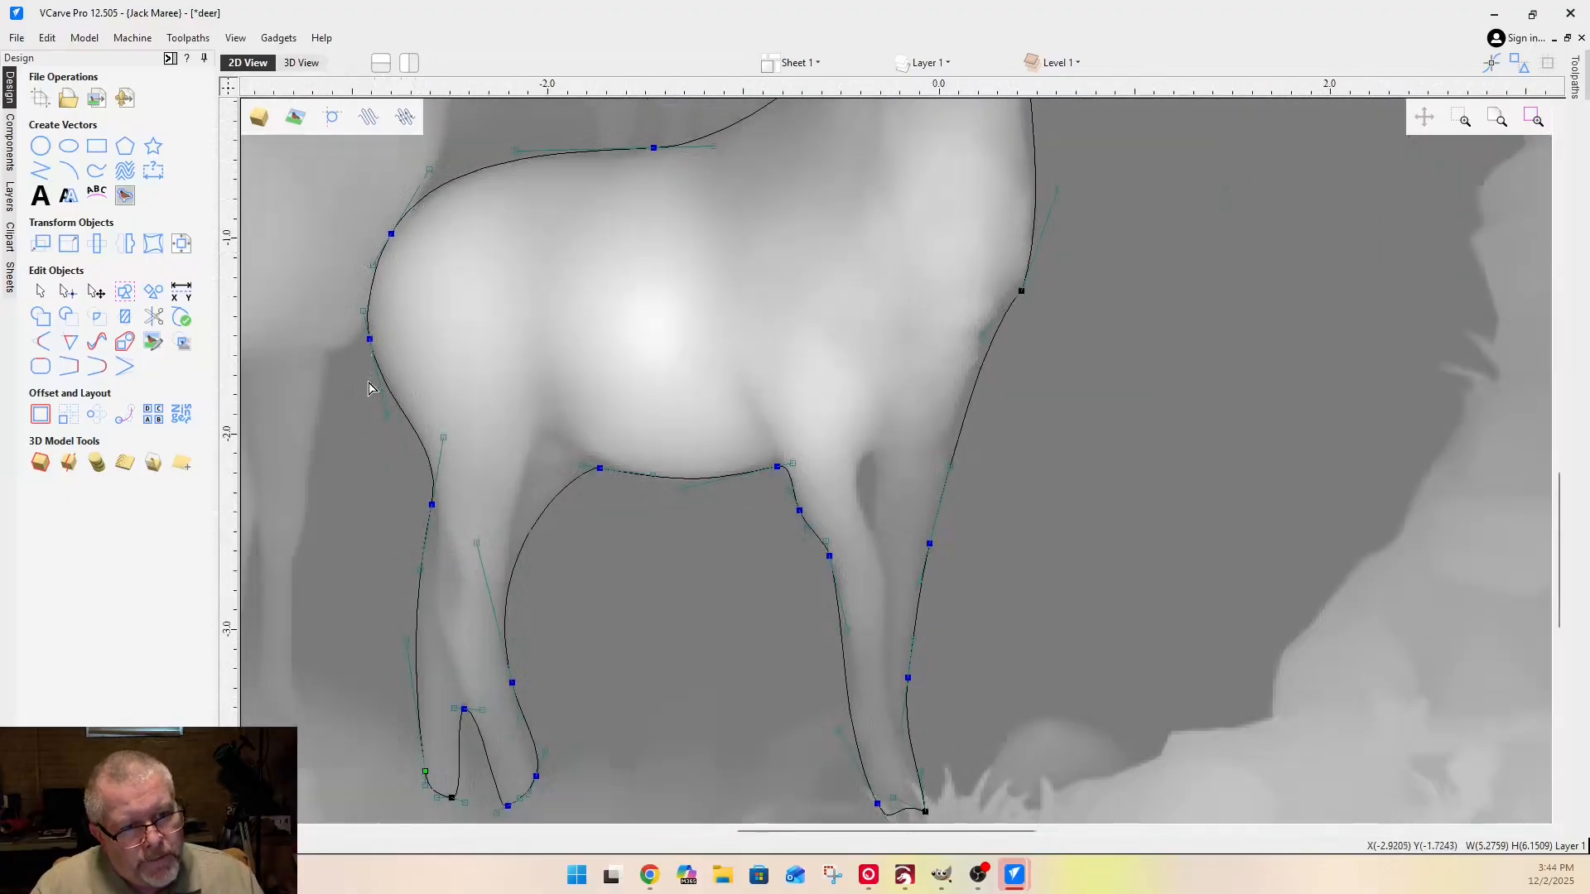
pyautogui.scroll(-3, 561, 532)
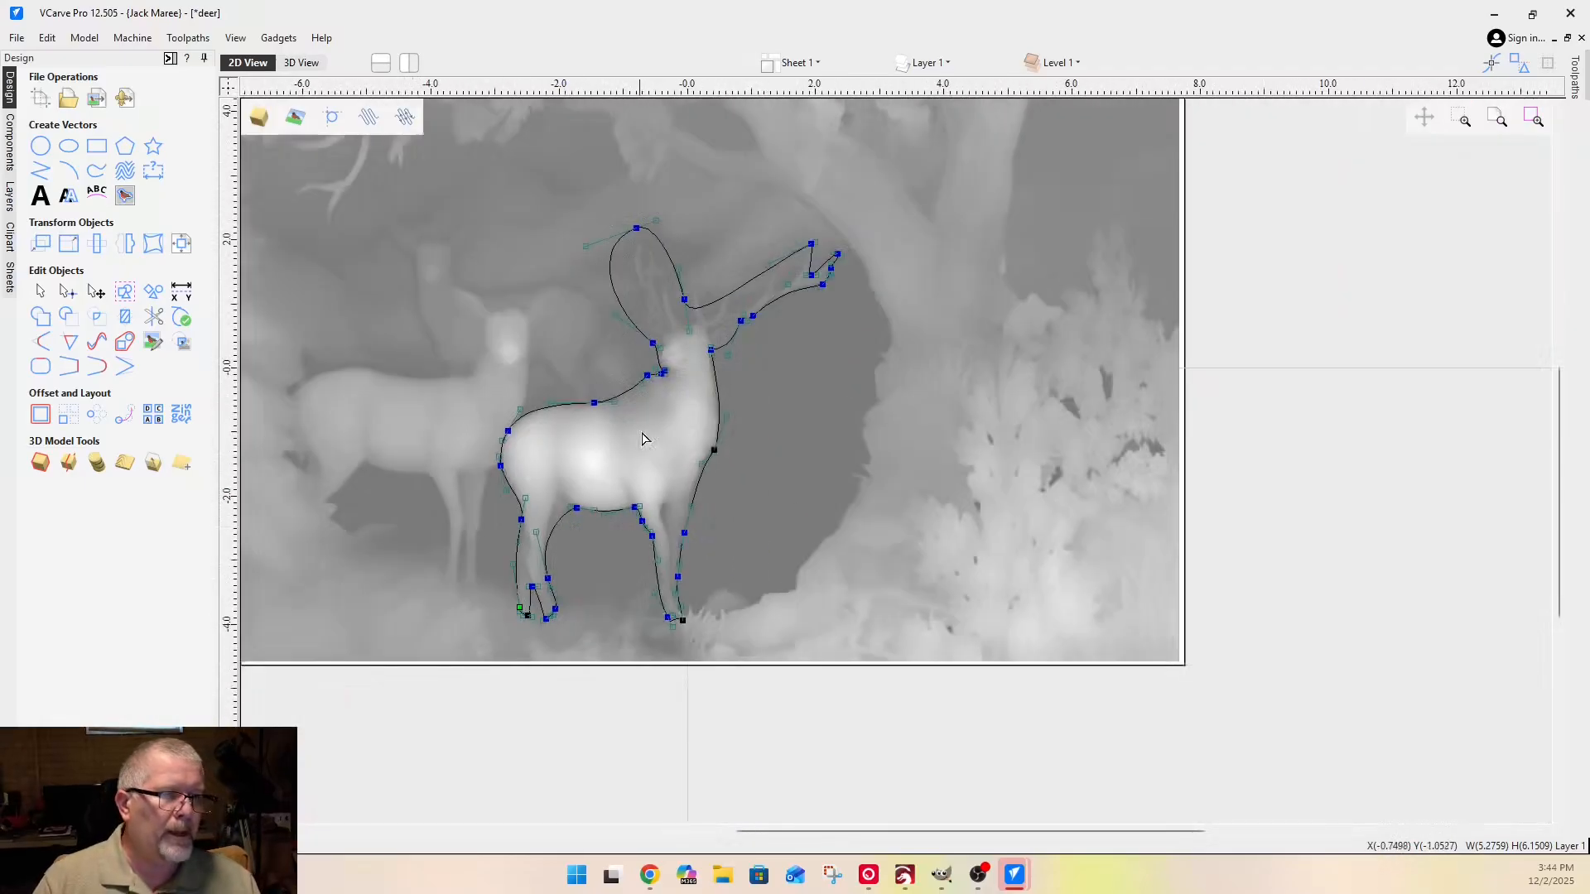
pyautogui.scroll(3, 647, 273)
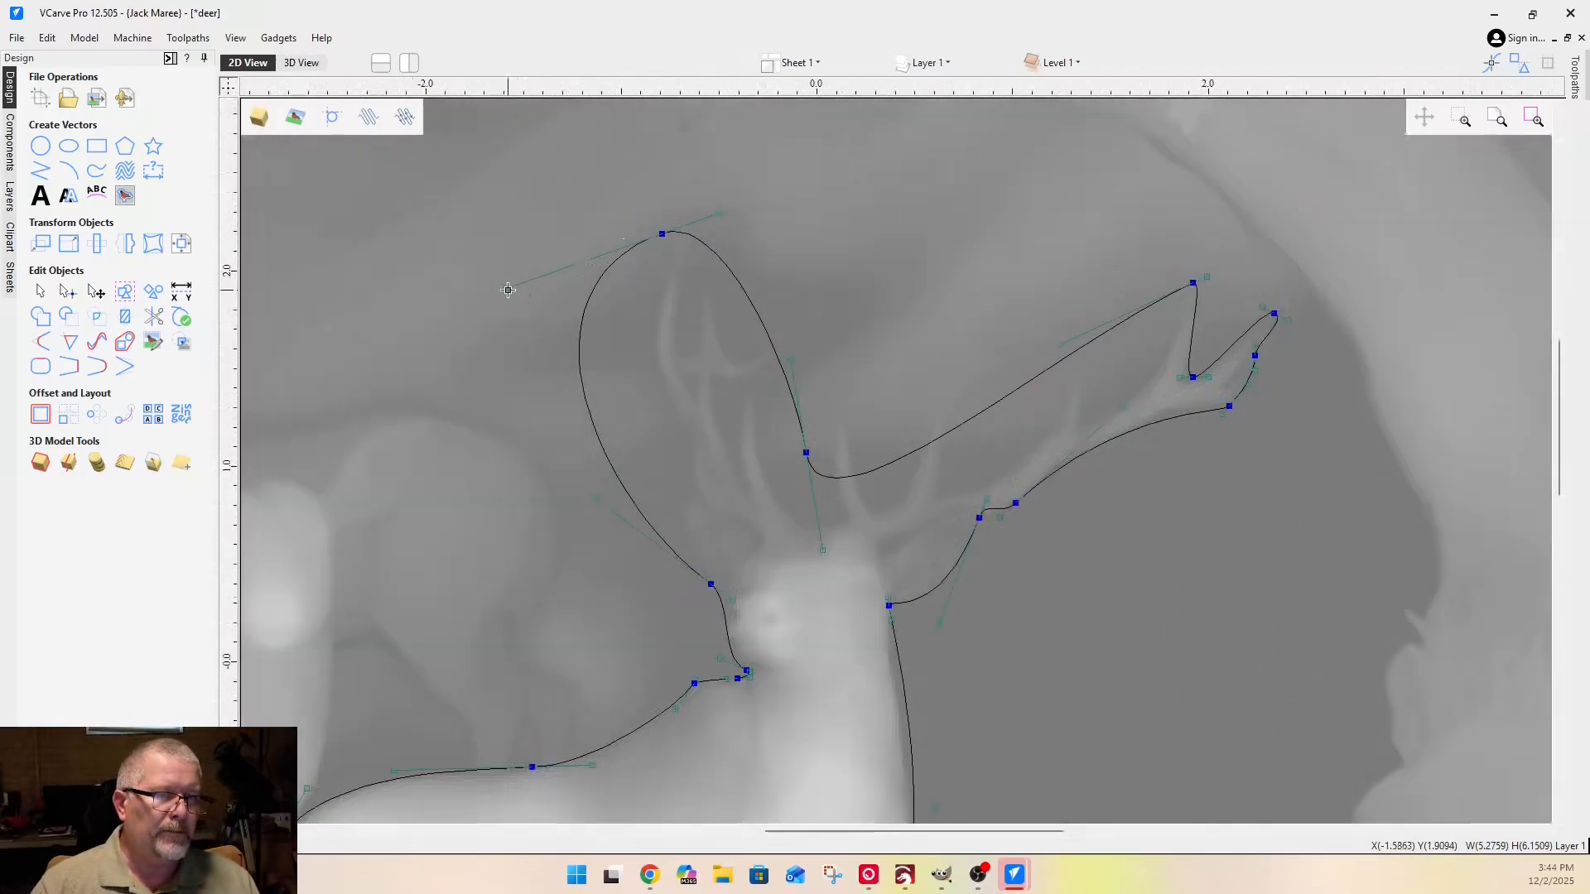
pyautogui.moveTo(509, 289); pyautogui.dragTo(675, 172)
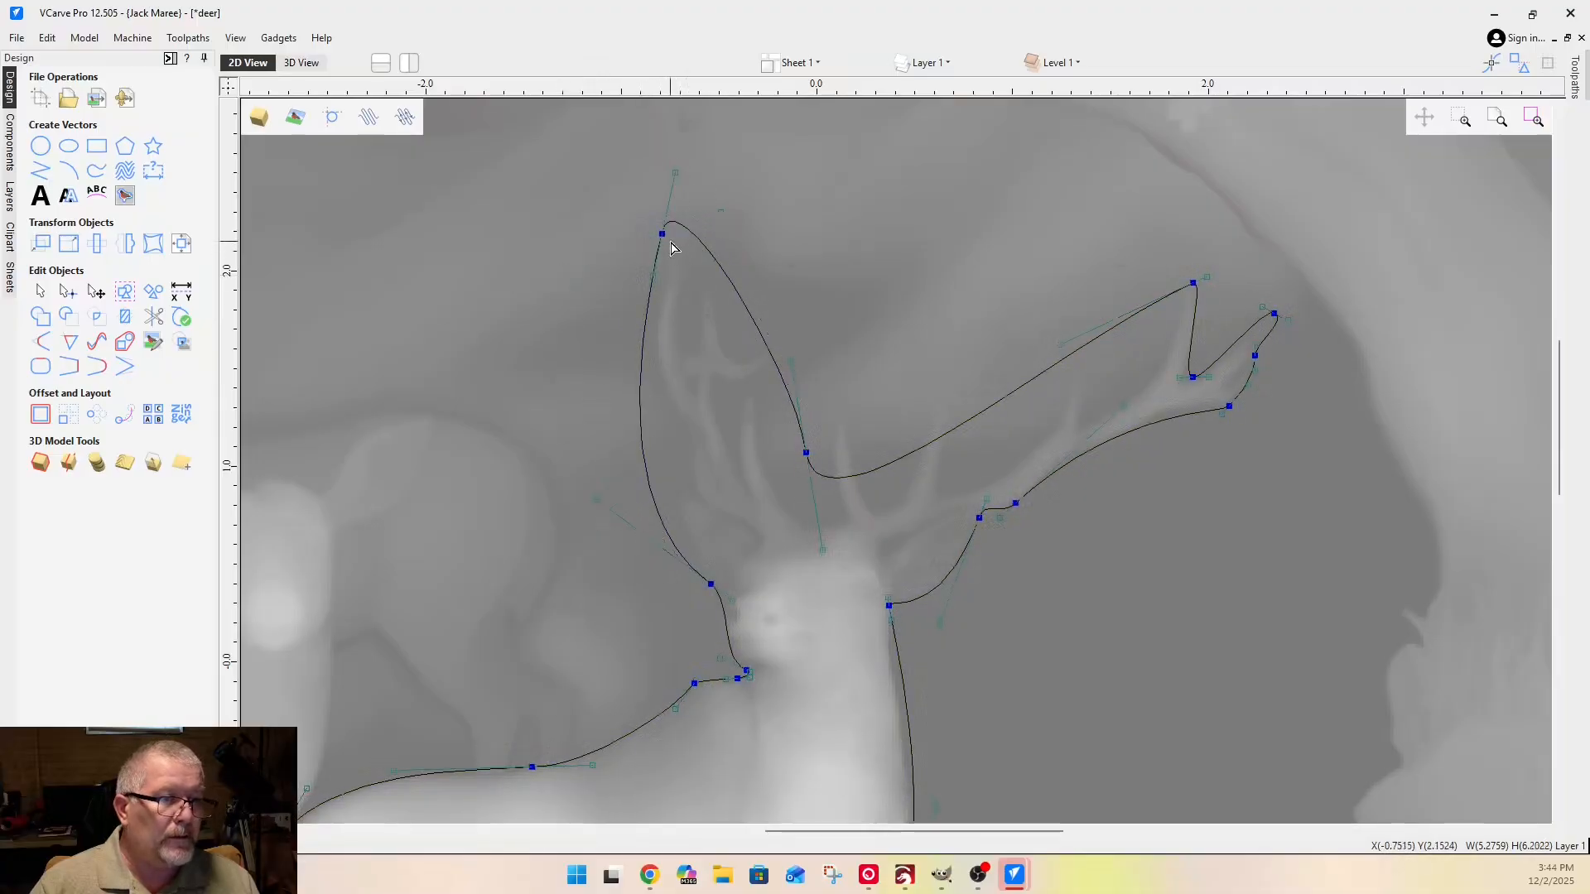
pyautogui.moveTo(666, 236); pyautogui.dragTo(683, 239)
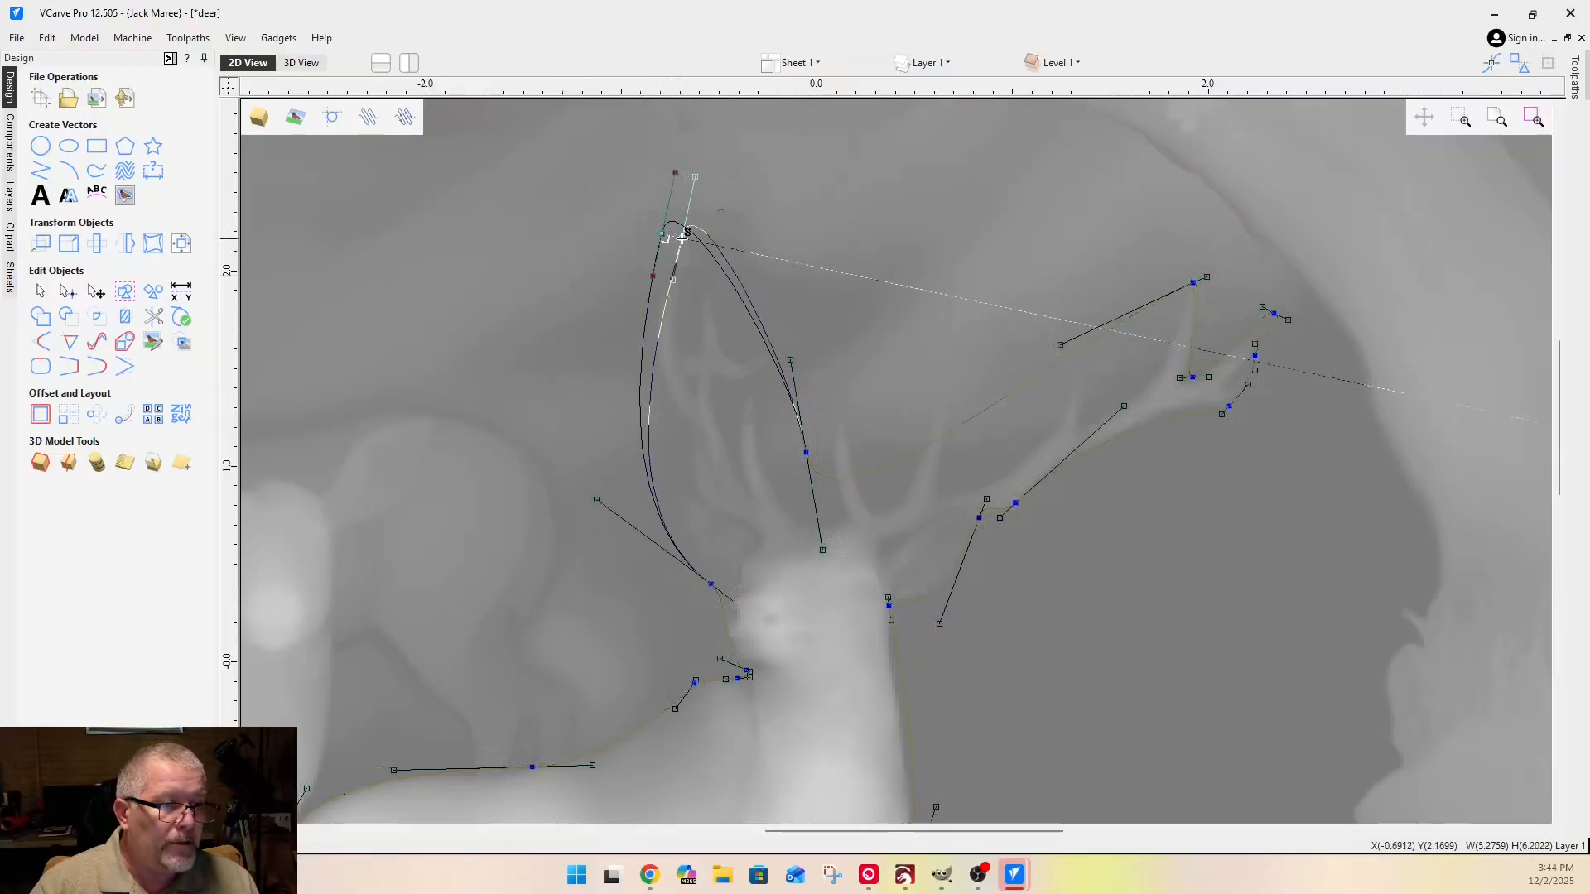
pyautogui.click(596, 500)
pyautogui.scroll(-3, 534, 269)
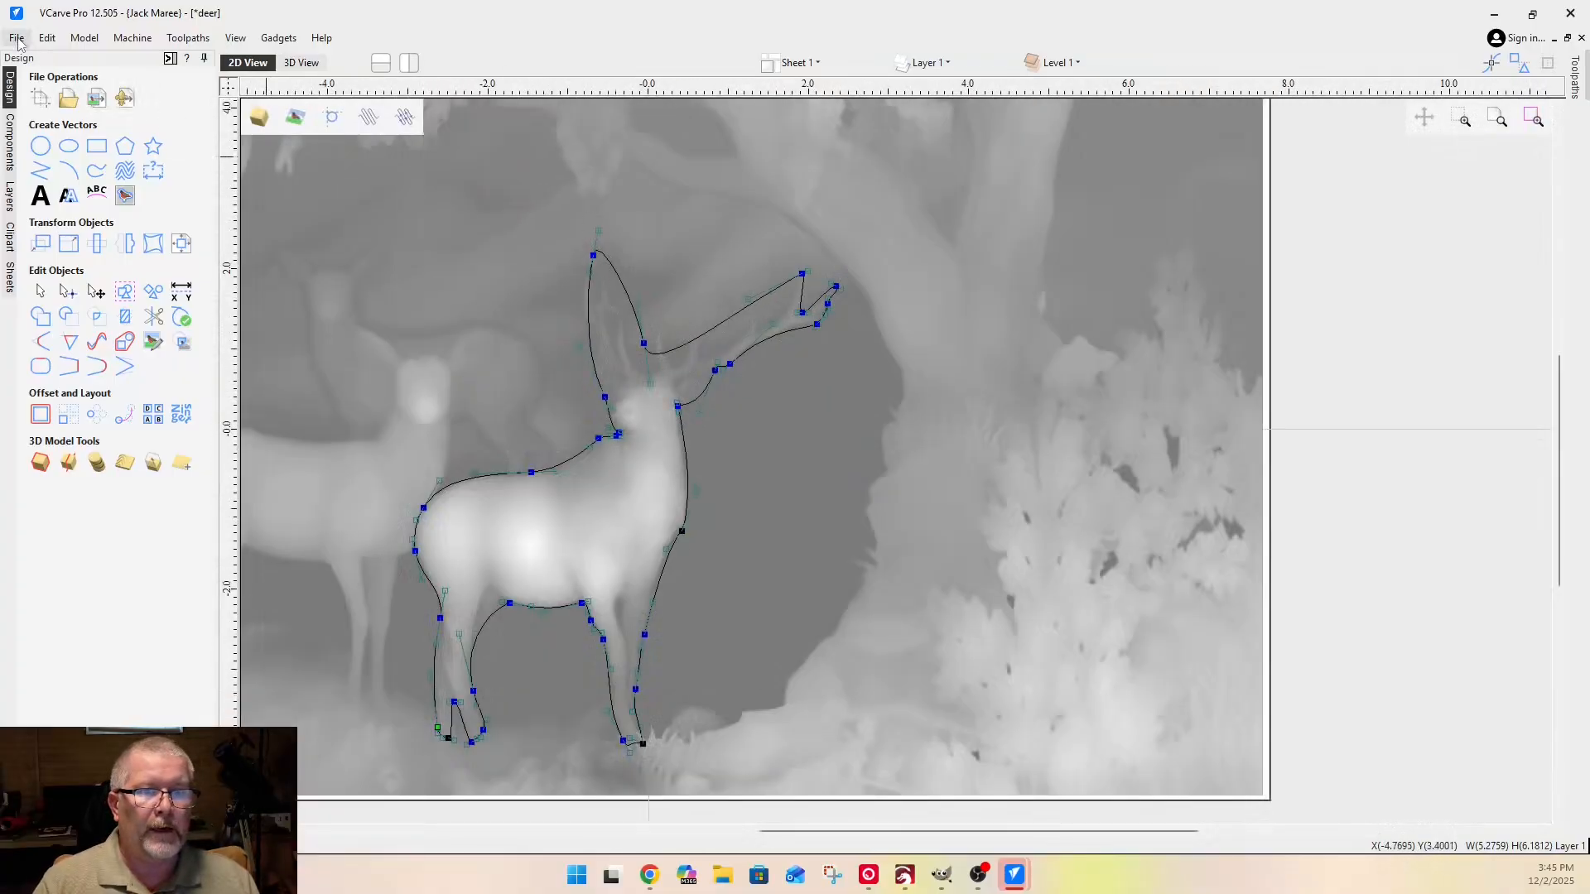
# - Finish node editing and start a 3D finish toolpath named "Section" for the stag outline
pyautogui.click(170, 59)
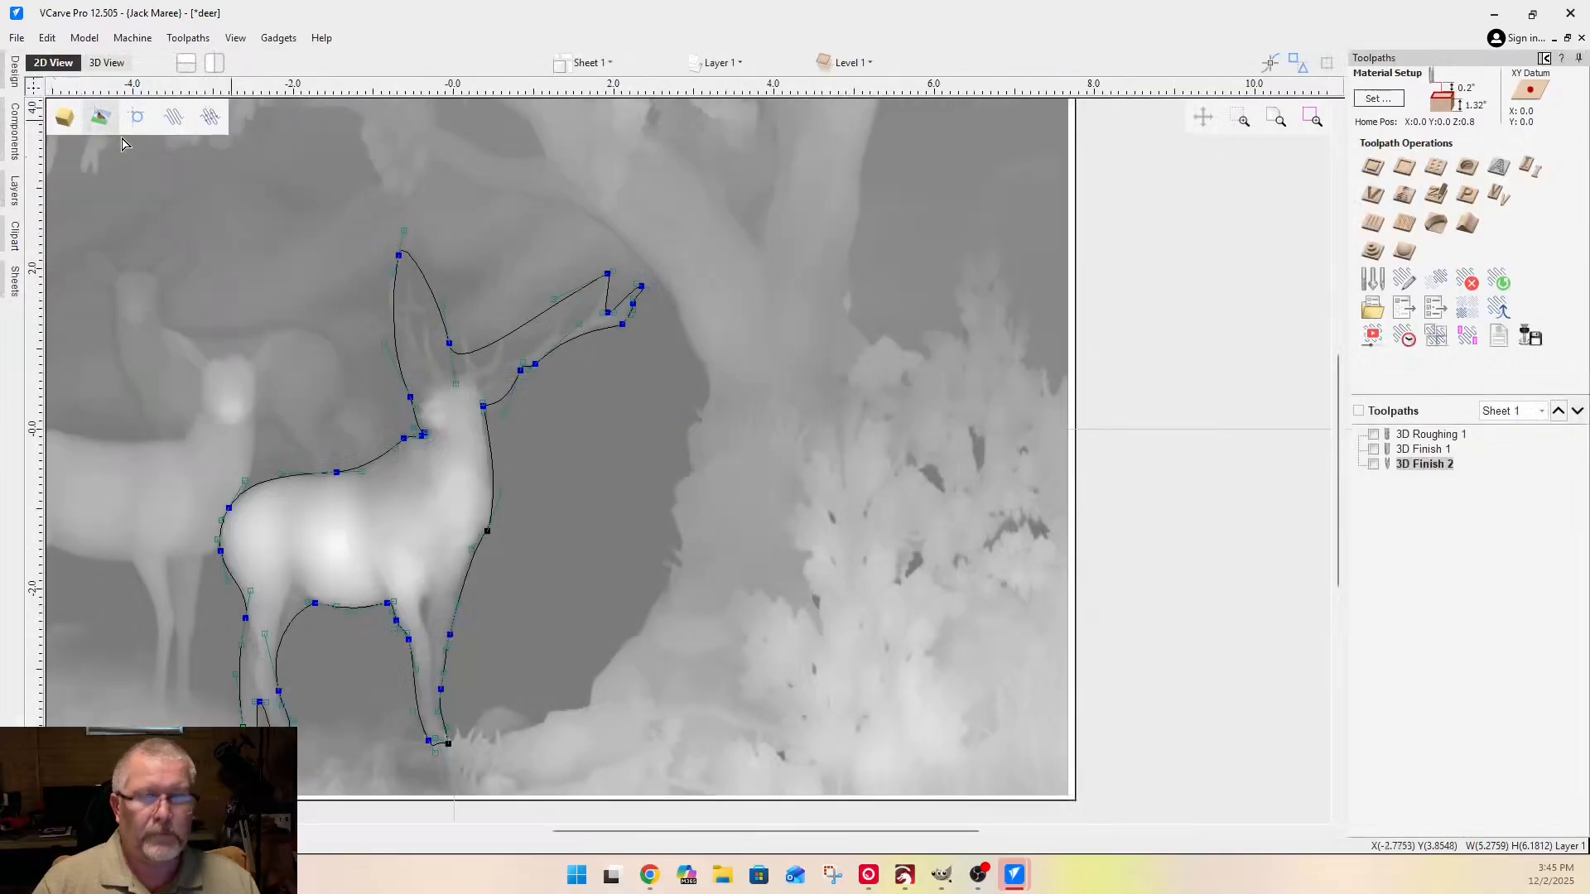
pyautogui.press('n')
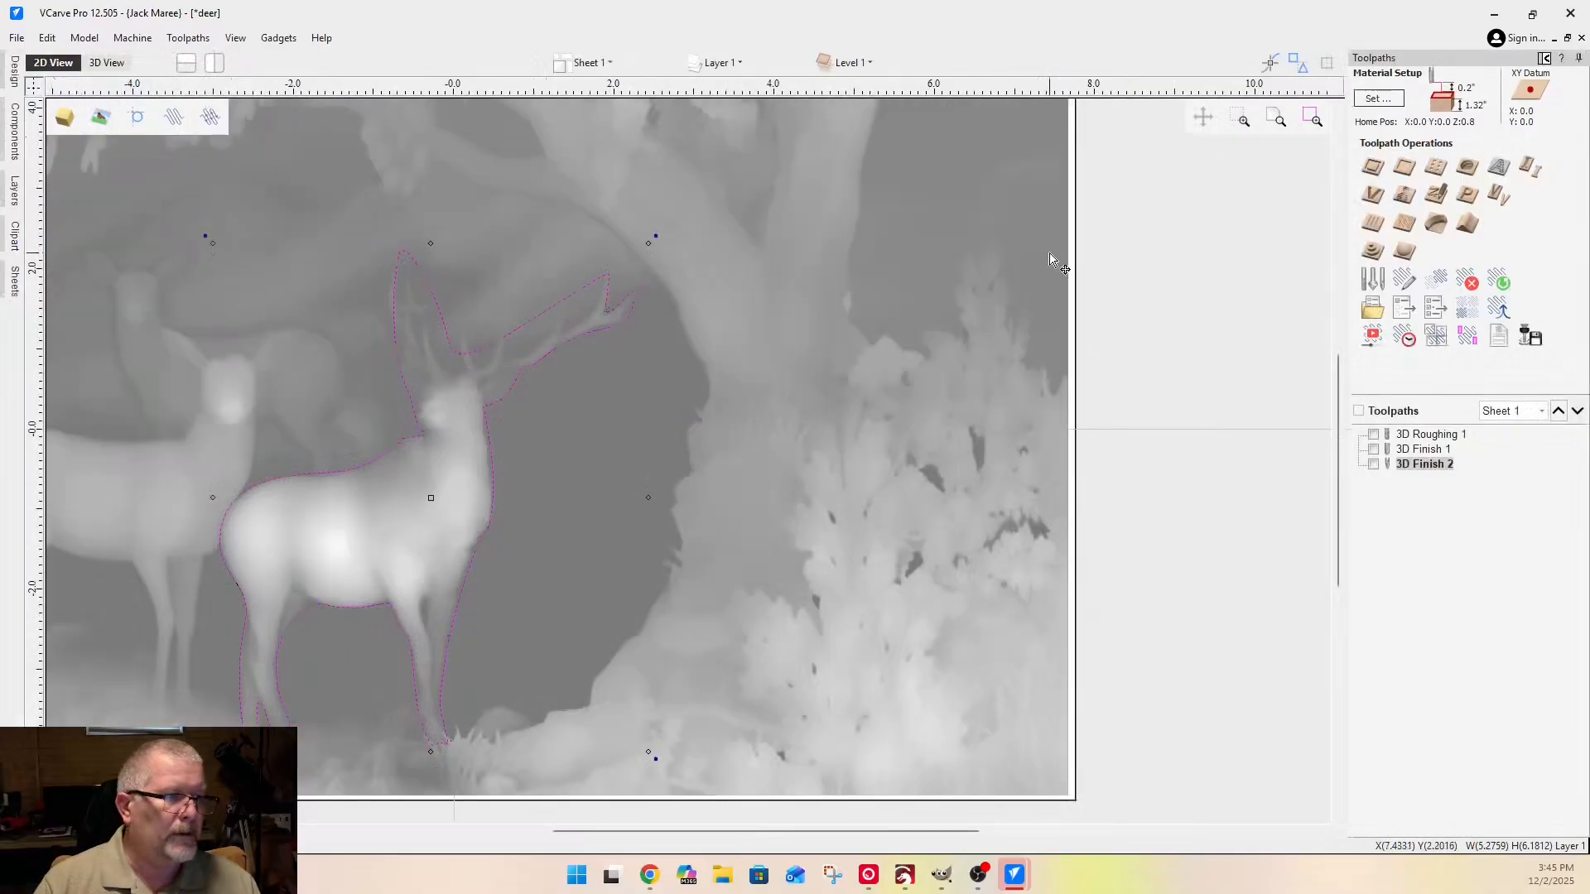
pyautogui.click(1405, 255)
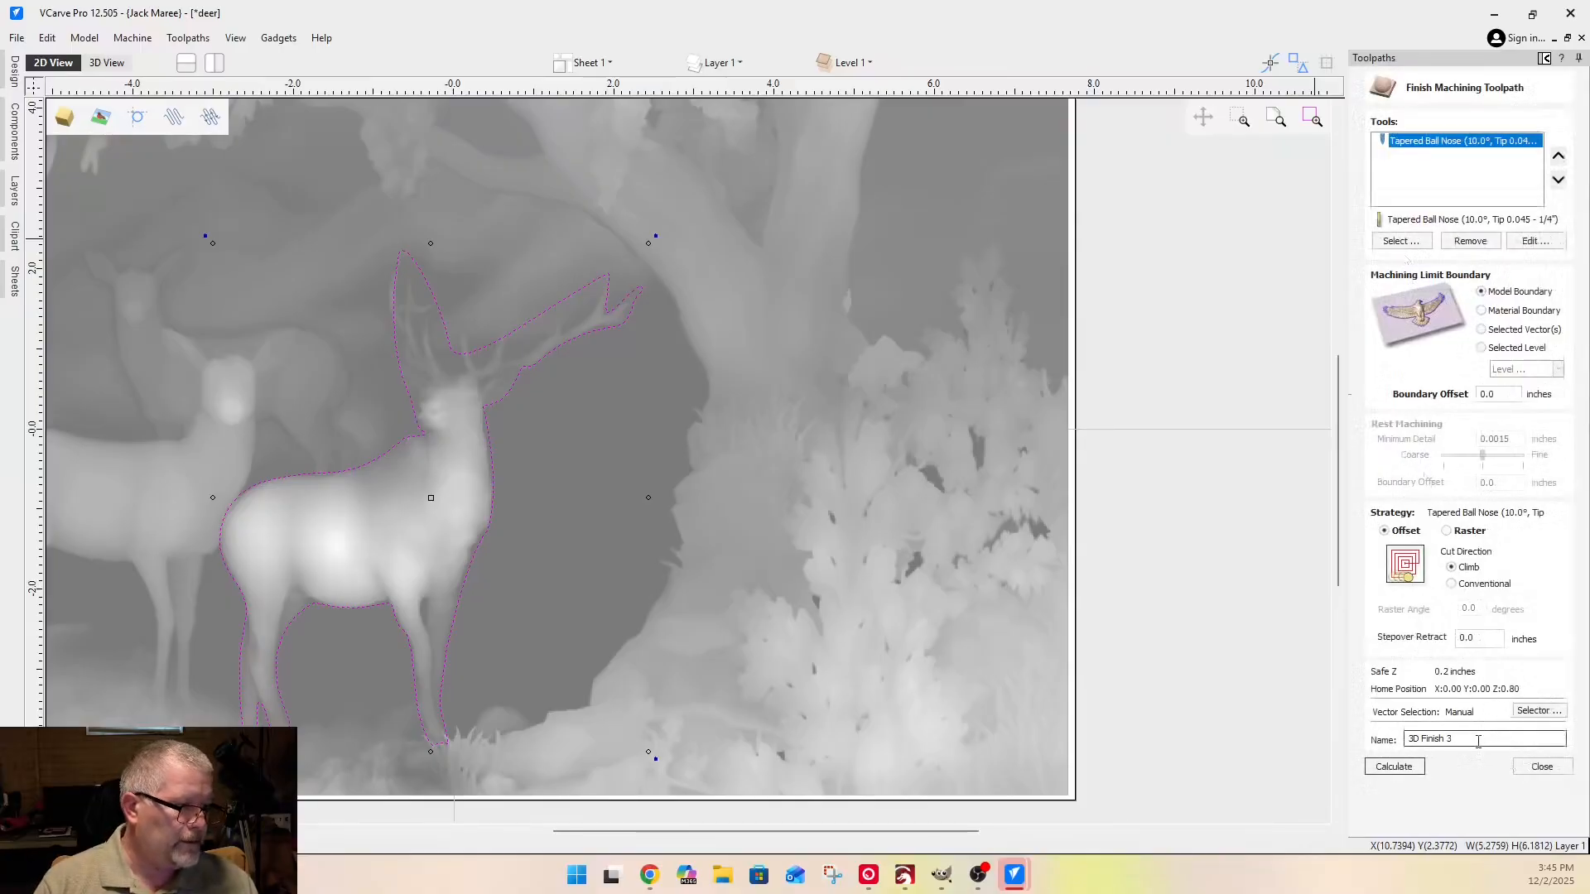
pyautogui.moveTo(1478, 741); pyautogui.dragTo(1308, 740)
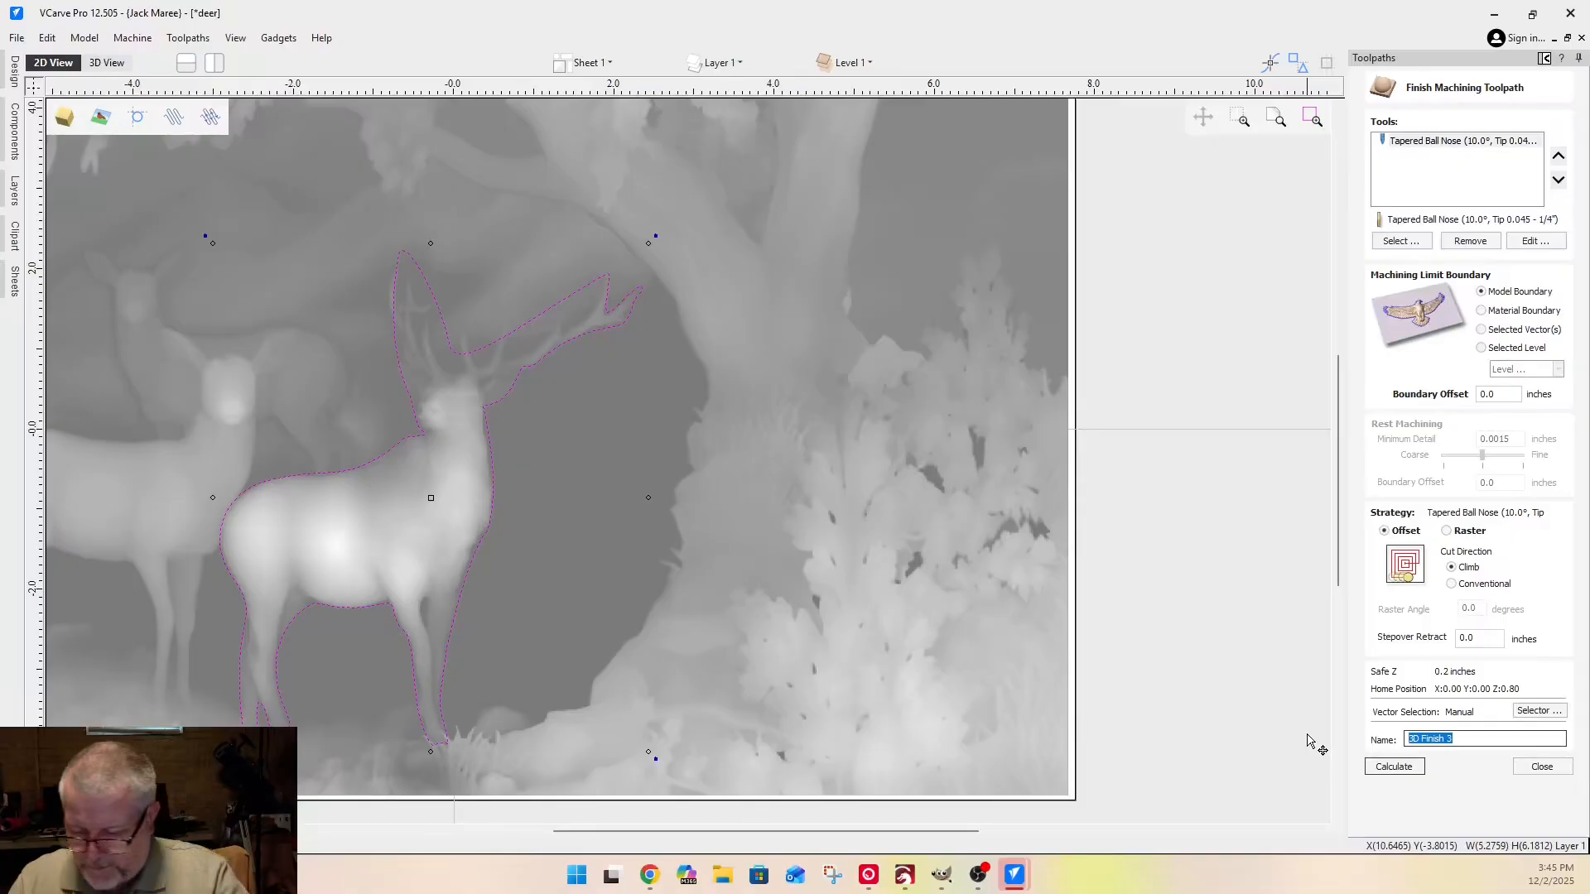
pyautogui.write('Section')
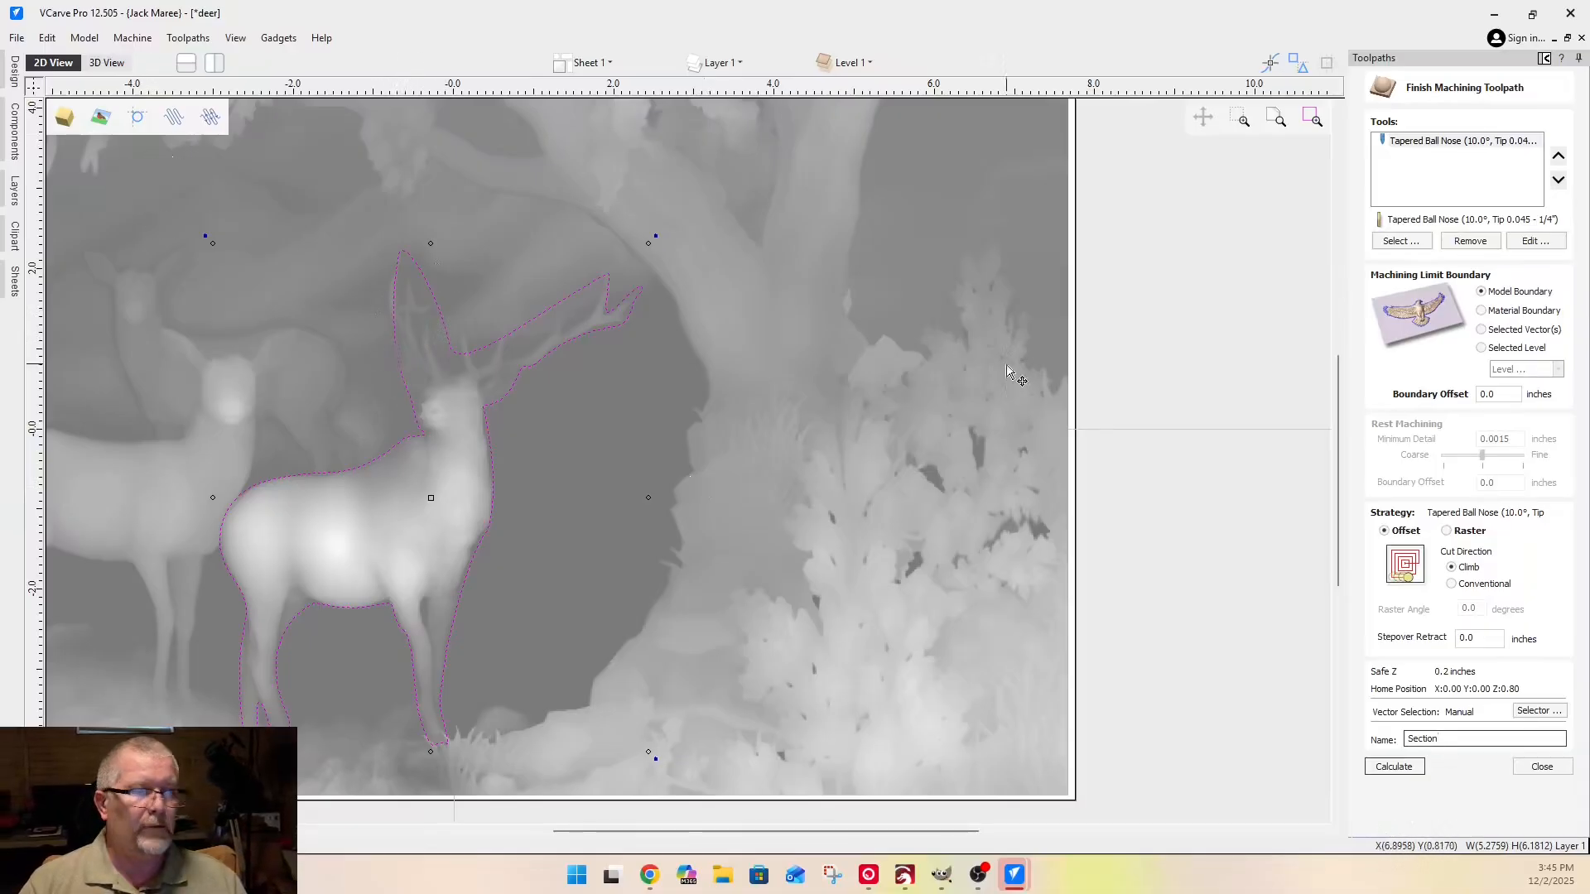
# - Limit the machining boundary to Selected Vector(s), select the stag outline, and calculate the finish toolpath
pyautogui.click(1481, 330)
pyautogui.click(1249, 354)
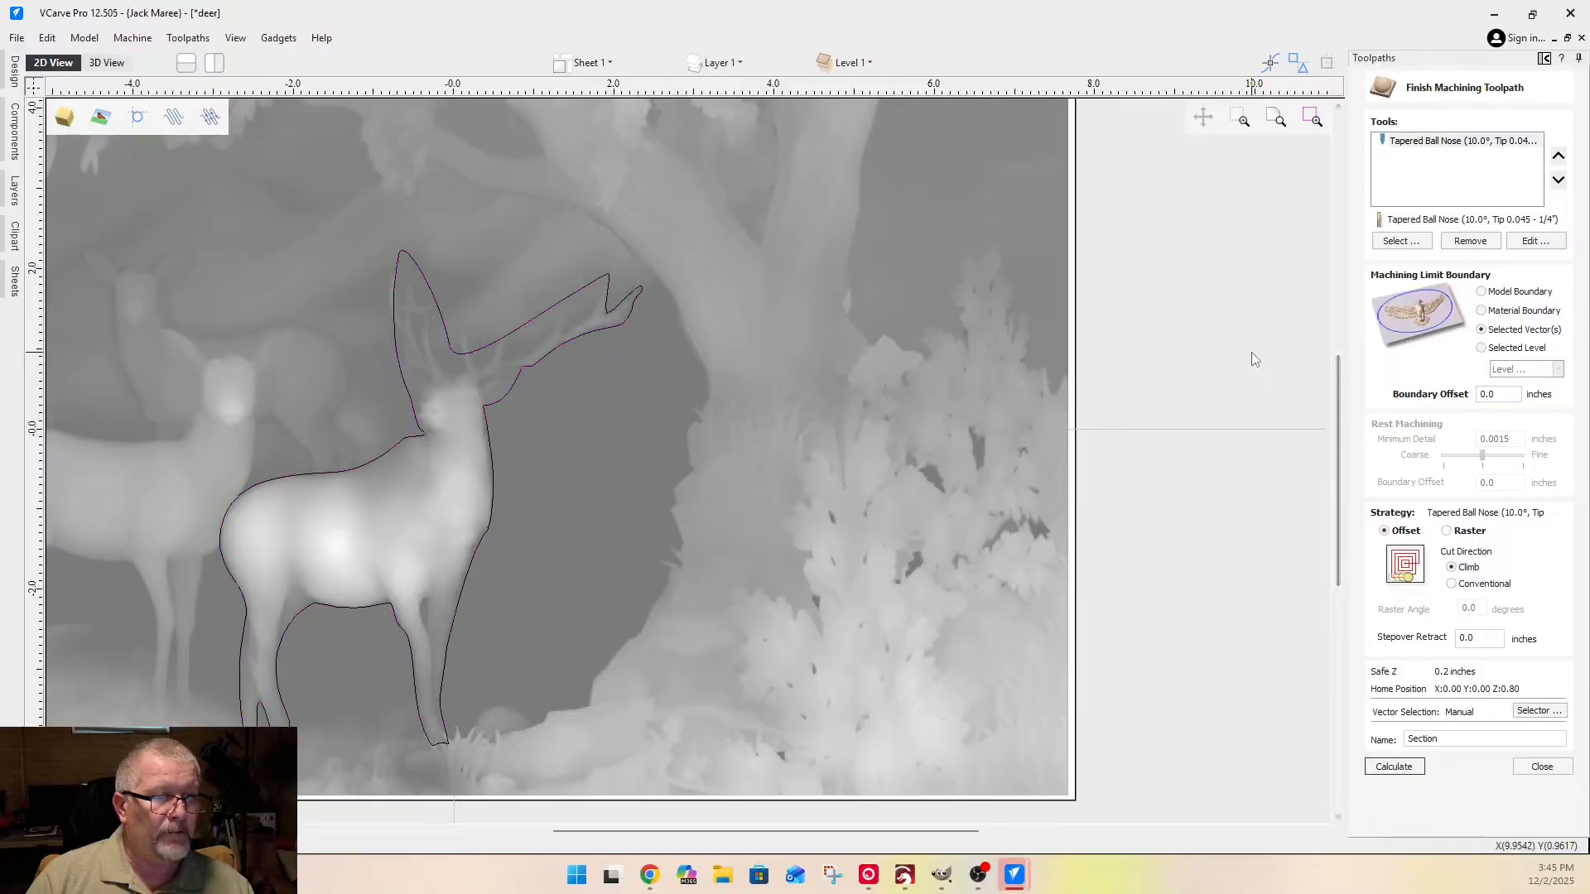
pyautogui.click(562, 307)
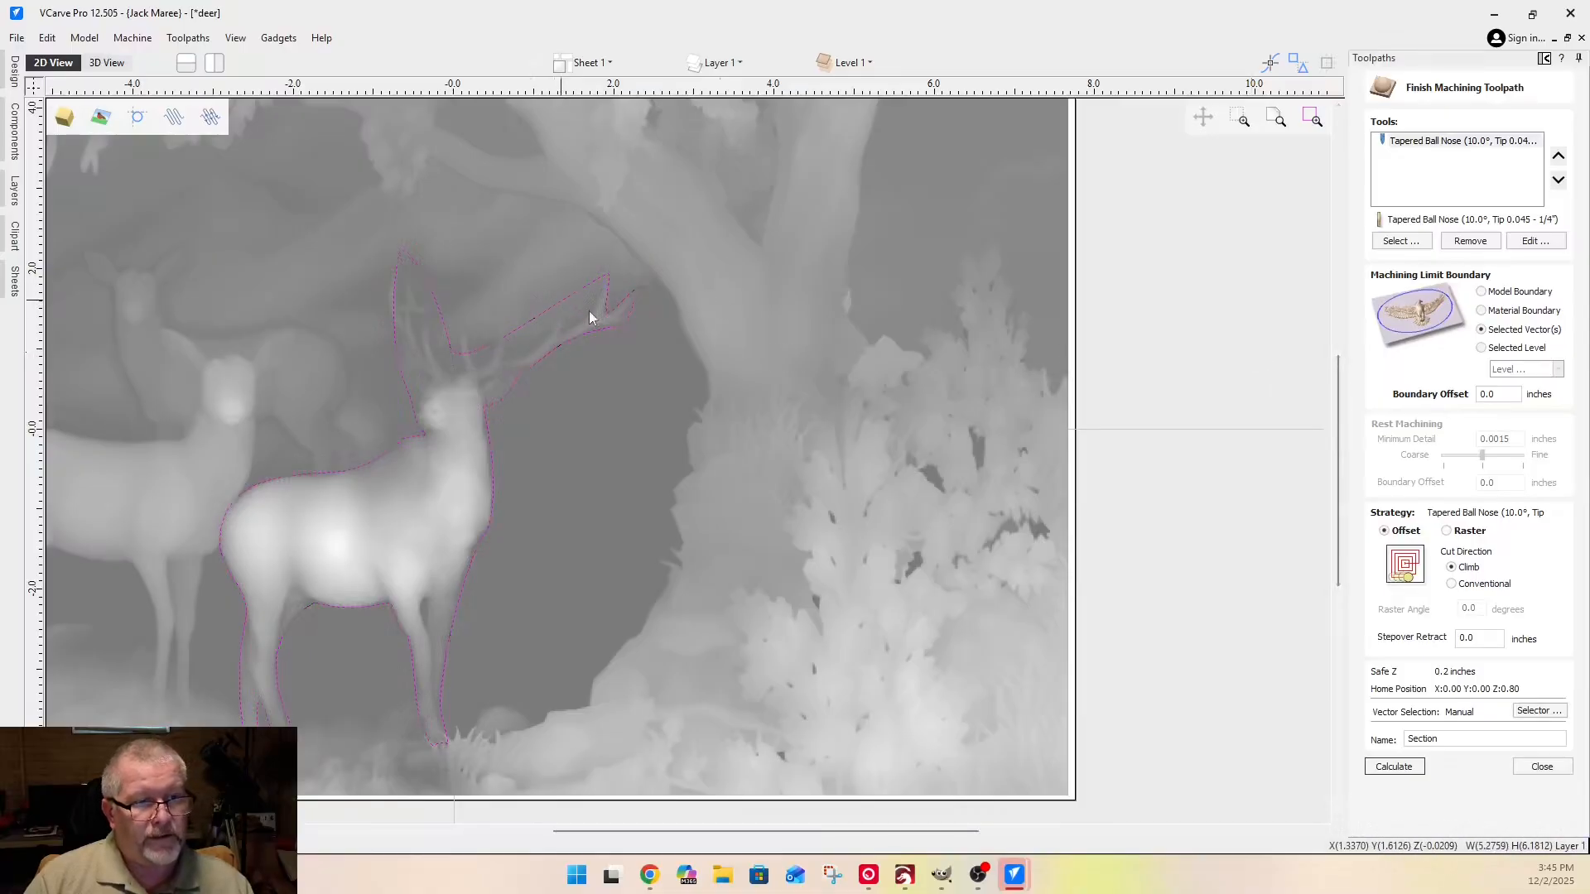
pyautogui.click(1392, 766)
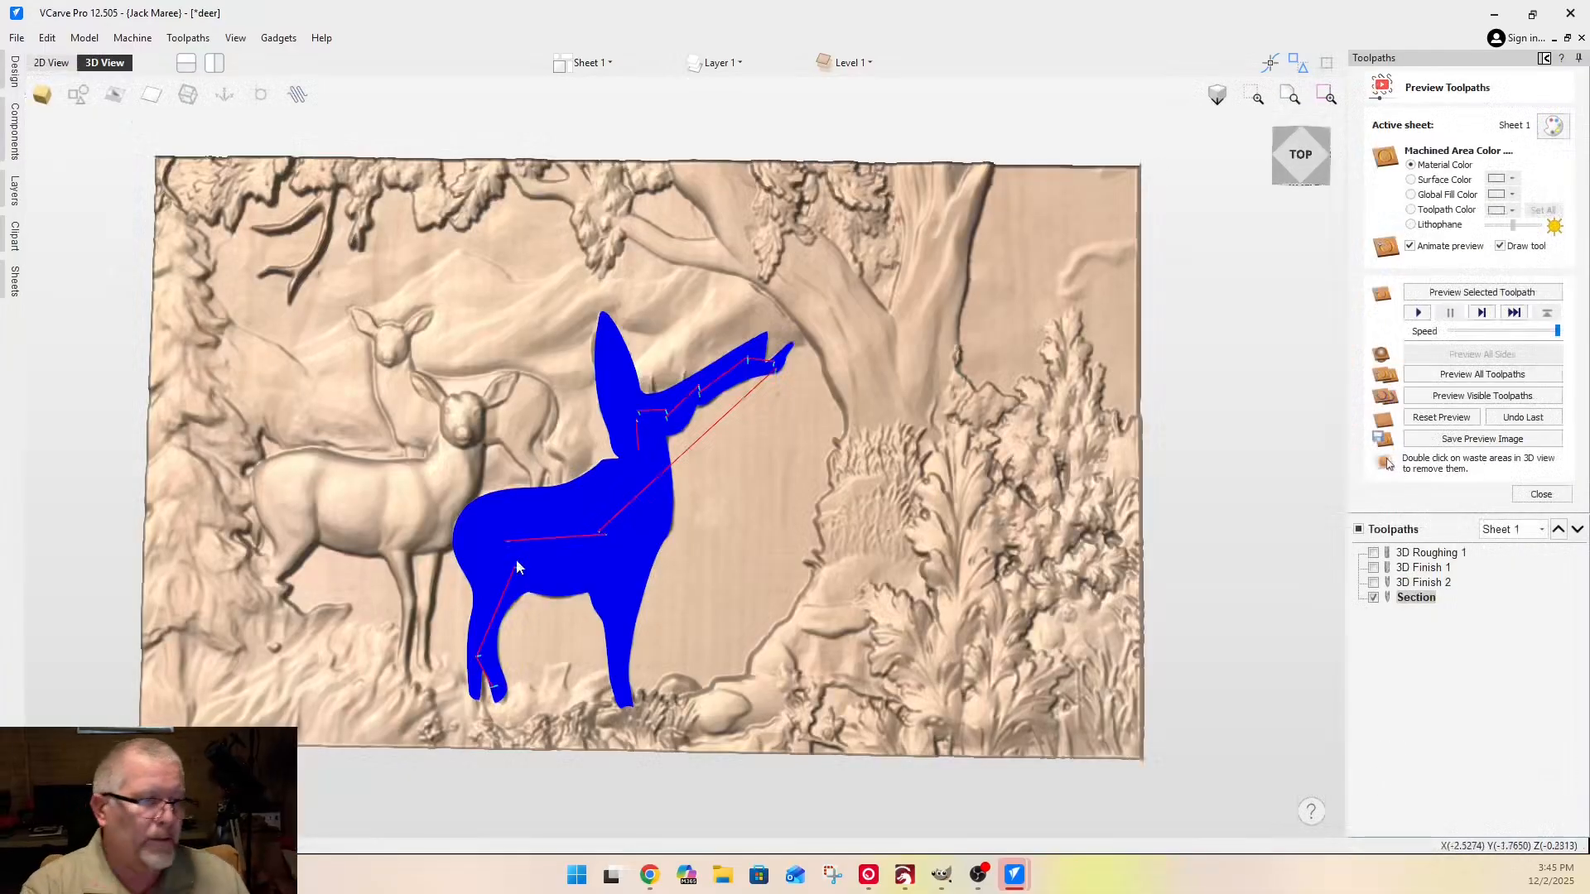
# - Reset the toolpath preview and simulate only the Section toolpath on the blank material
pyautogui.click(1441, 419)
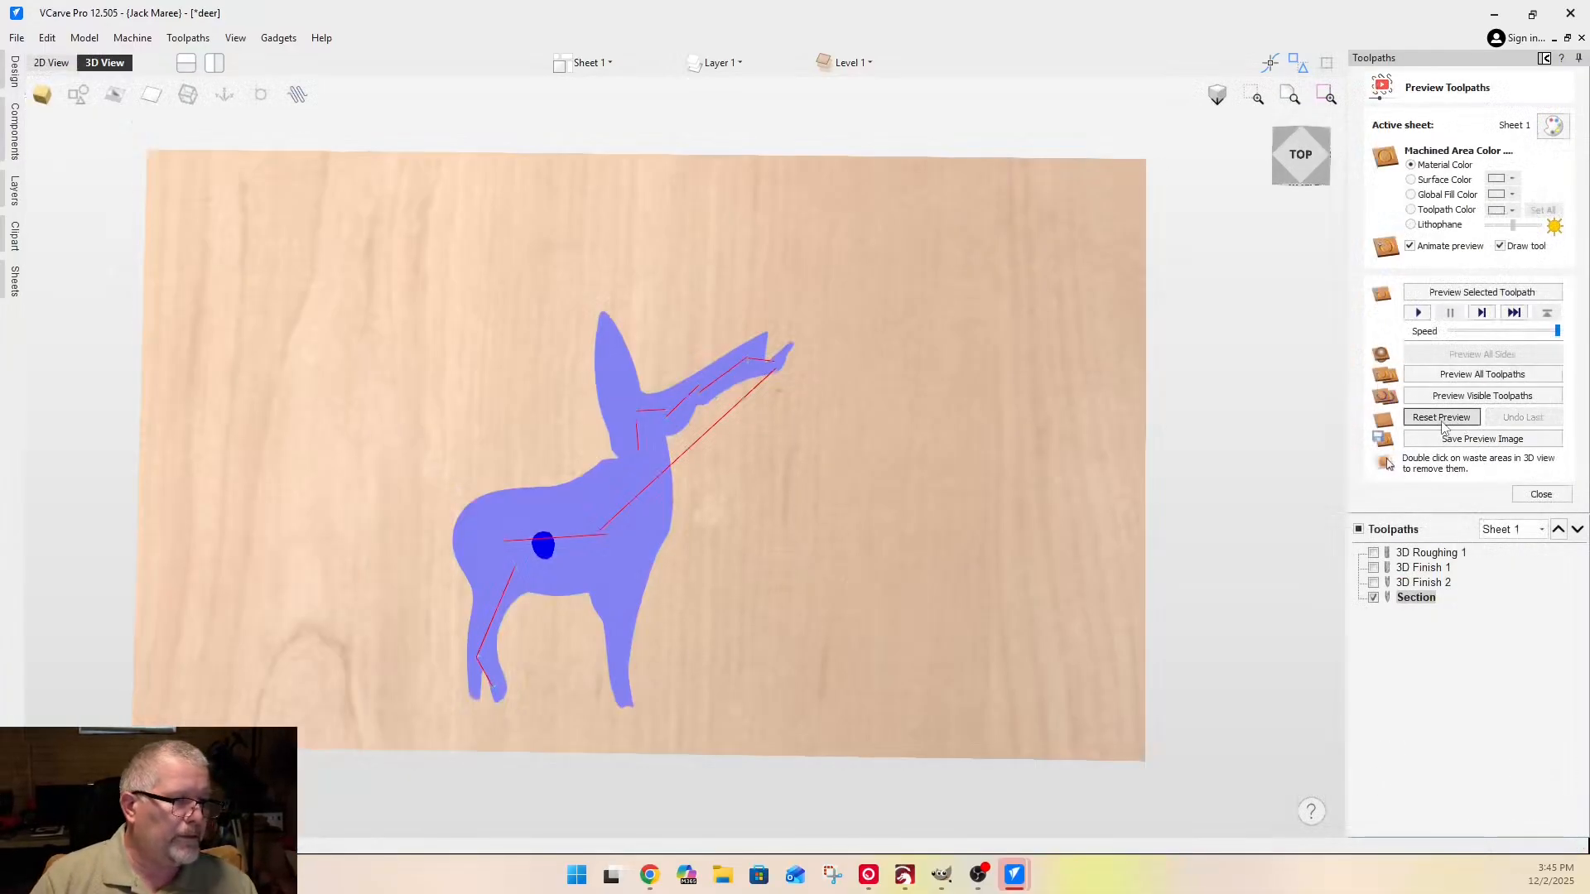
pyautogui.click(1455, 293)
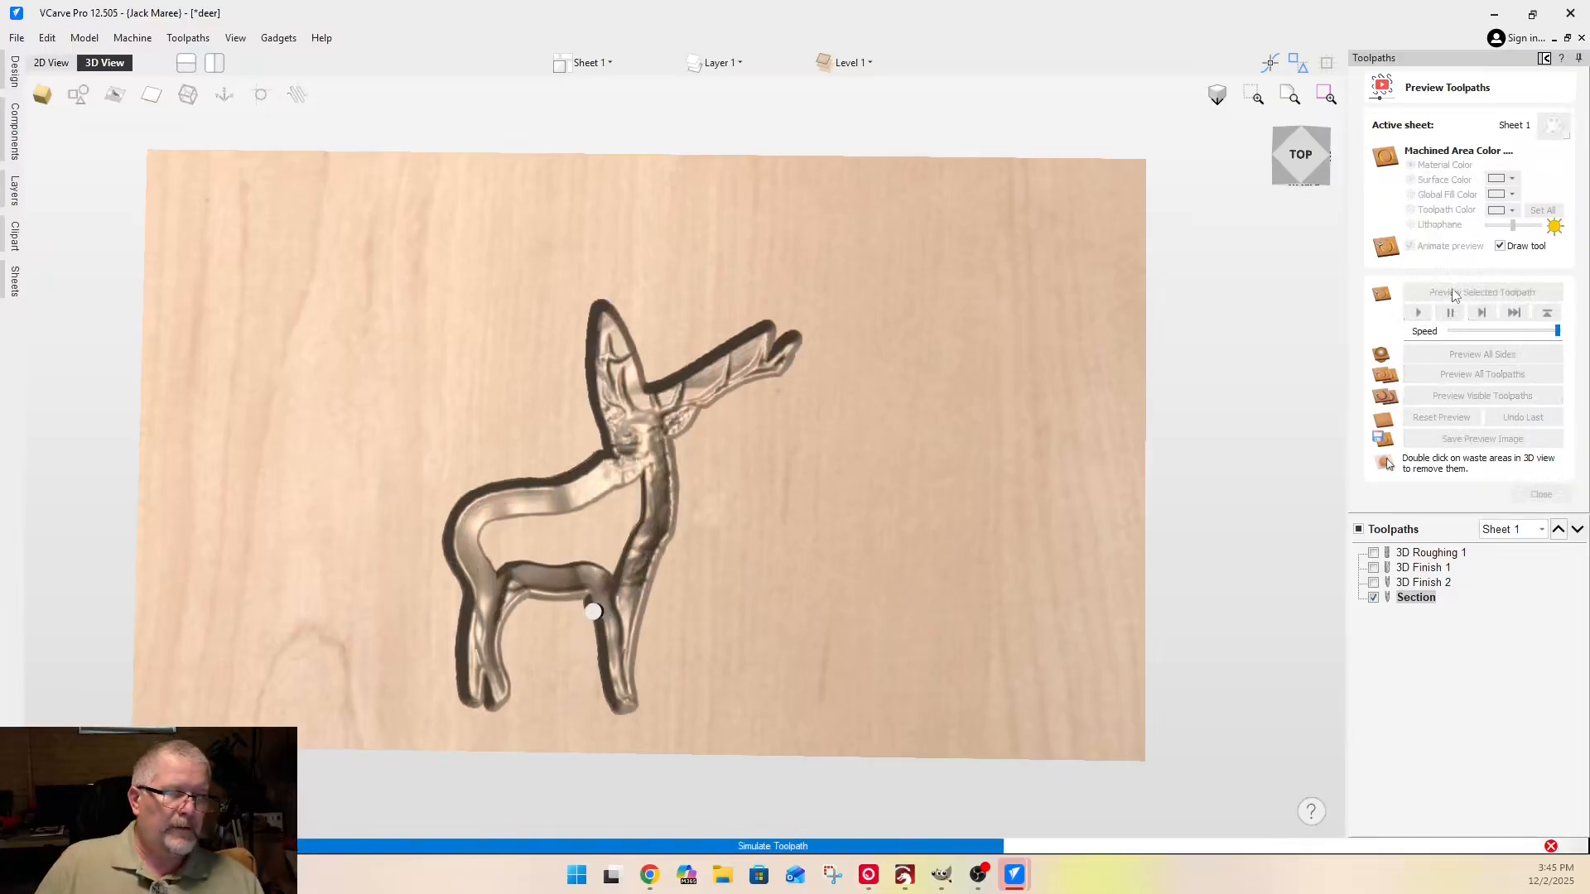
pyautogui.scroll(-4, 844, 389)
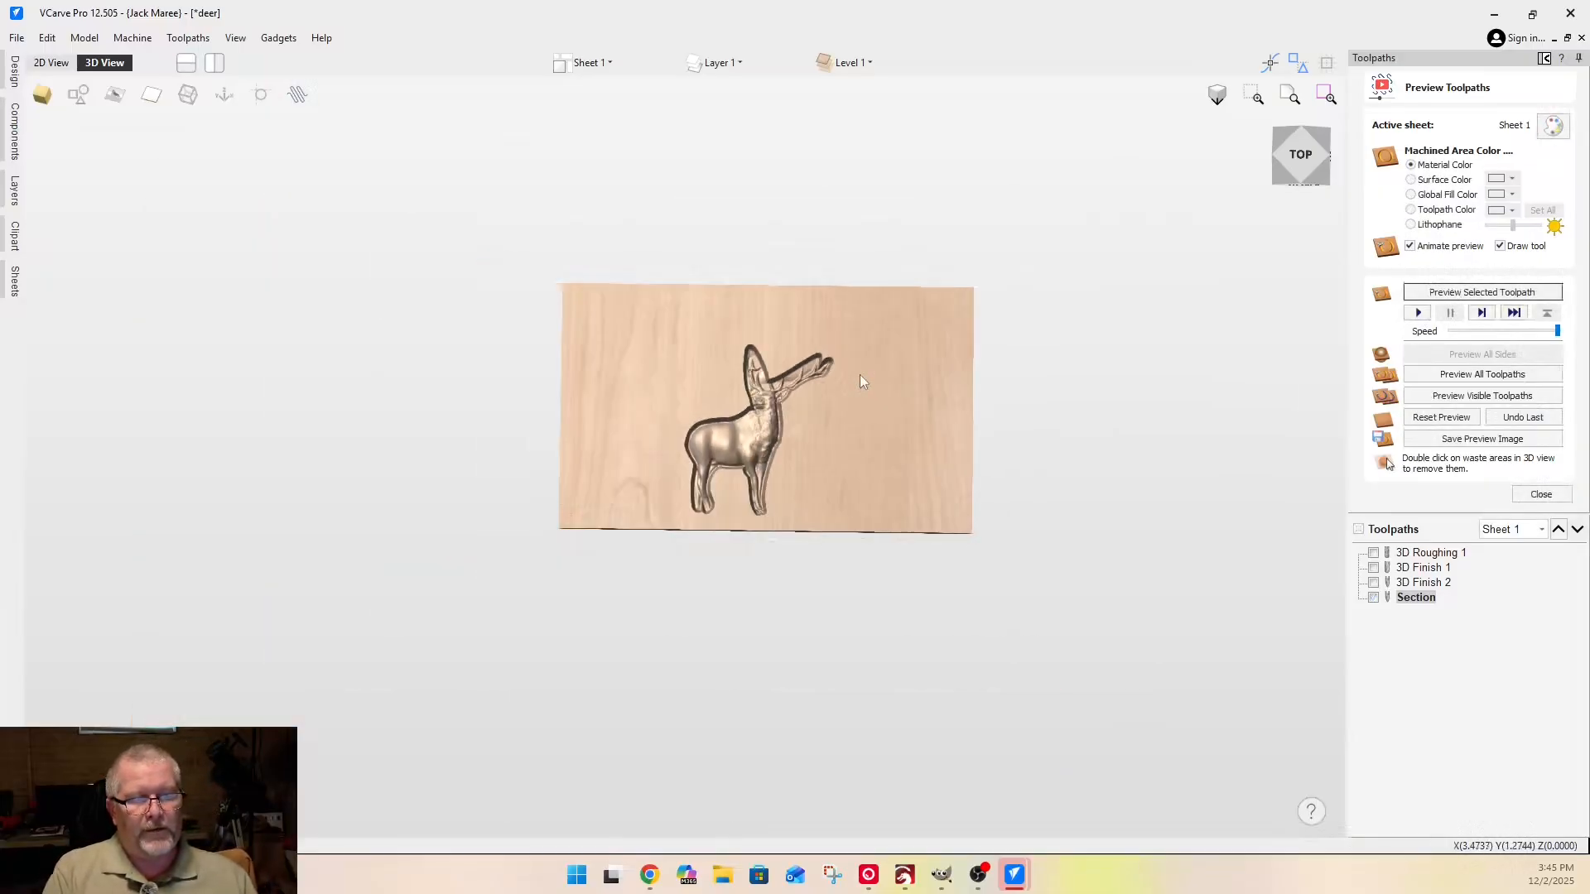
# - Inspect the simulated Section carving of the stag from several angles and close the toolpath preview
pyautogui.scroll(4, 838, 465)
pyautogui.moveTo(810, 532); pyautogui.dragTo(753, 264)
pyautogui.moveTo(800, 128); pyautogui.dragTo(809, 207)
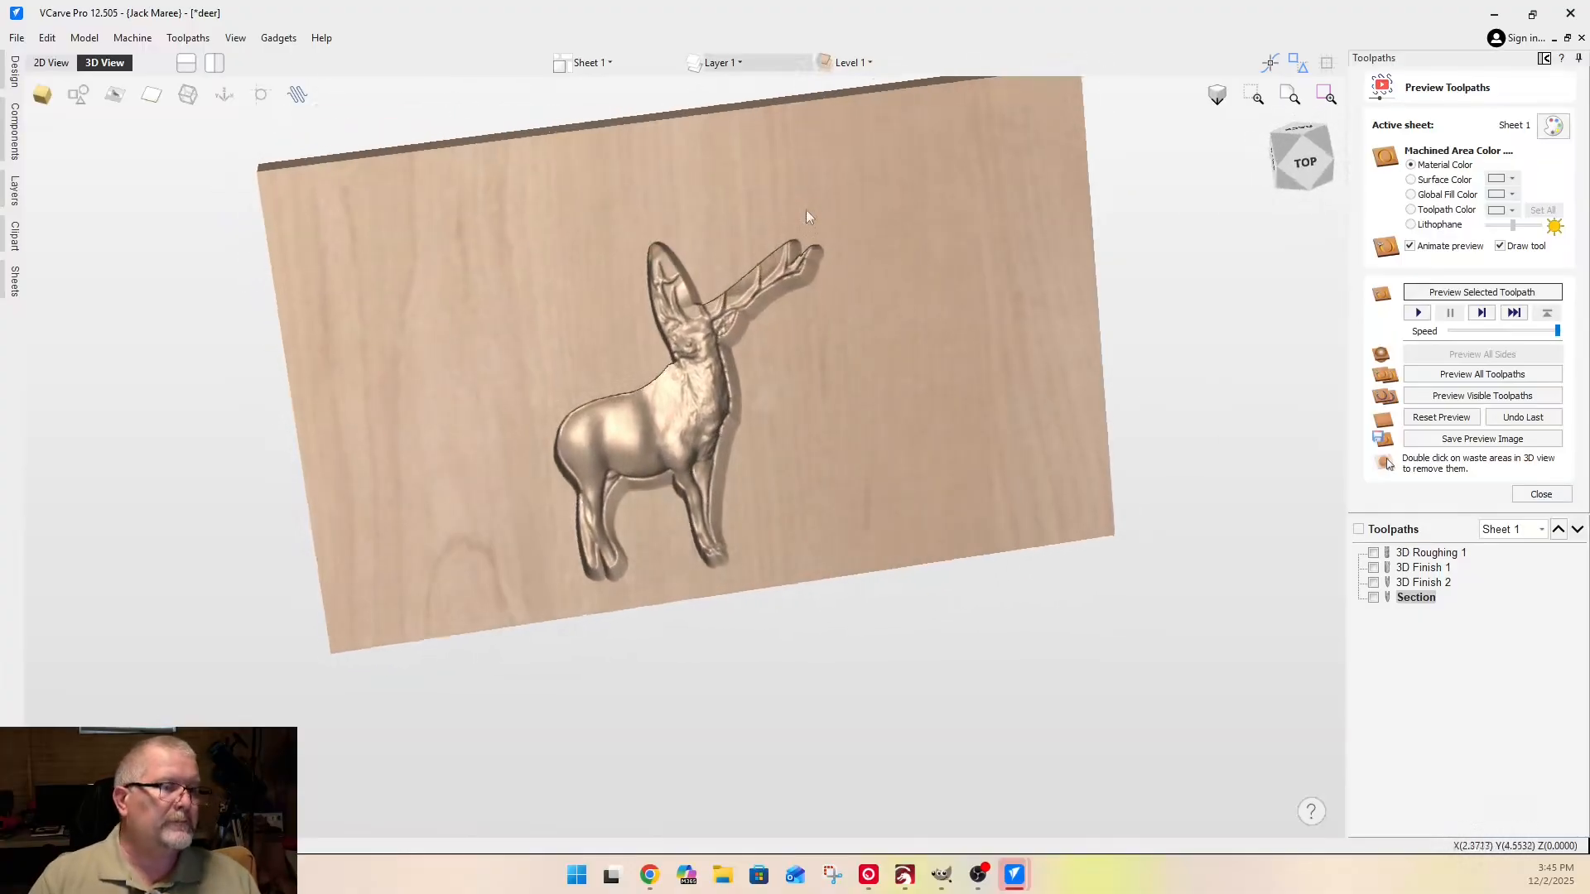
pyautogui.scroll(-3, 743, 330)
pyautogui.moveTo(744, 330); pyautogui.dragTo(845, 326)
pyautogui.moveTo(660, 244); pyautogui.dragTo(823, 433)
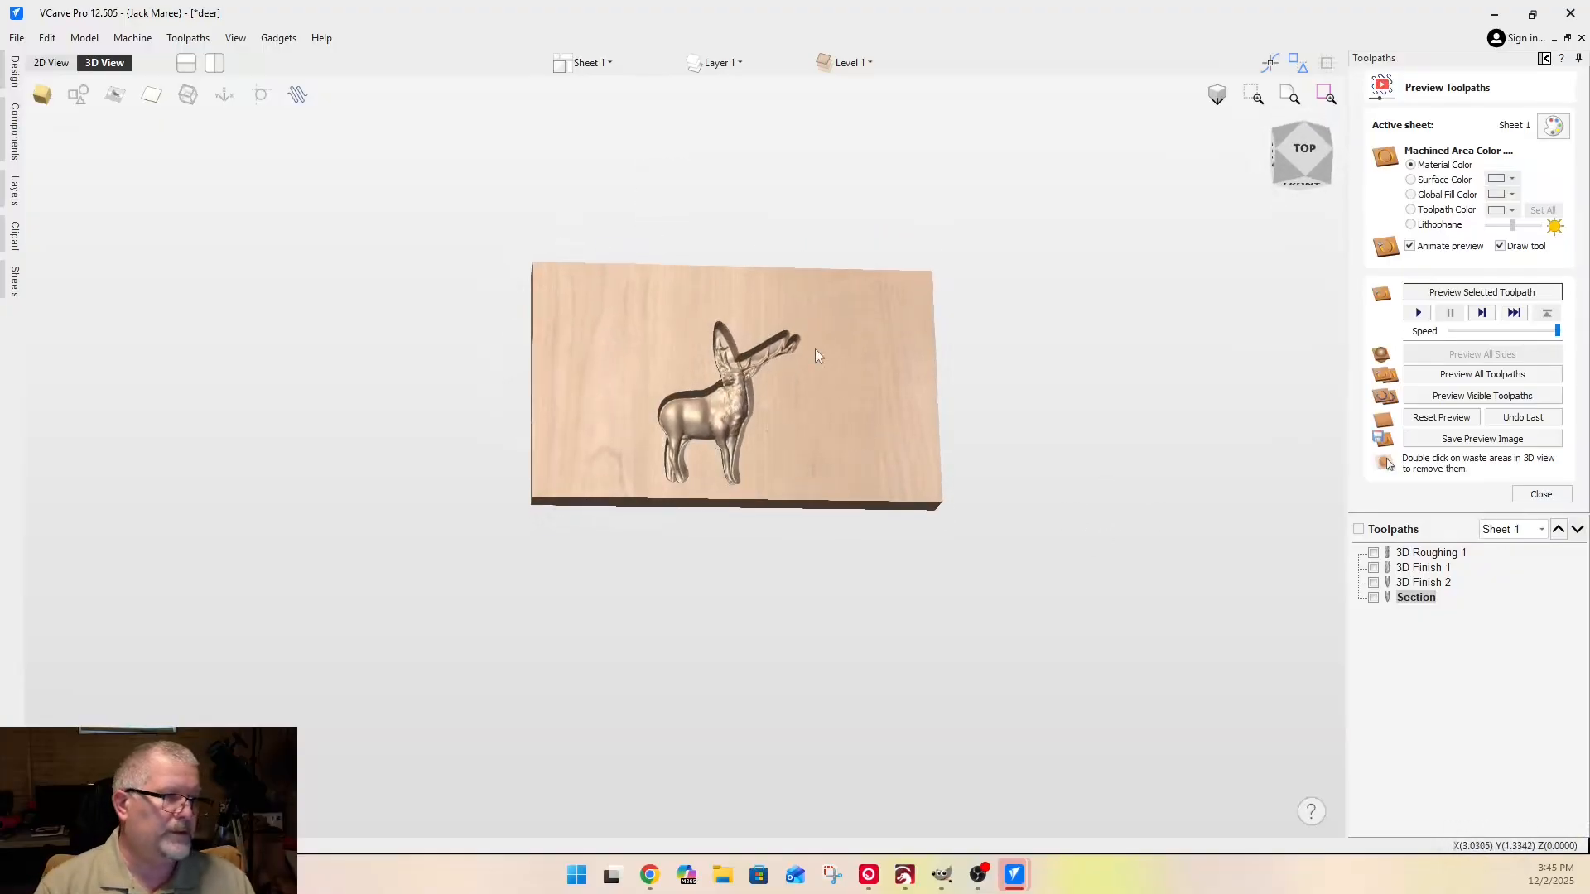
pyautogui.click(1542, 491)
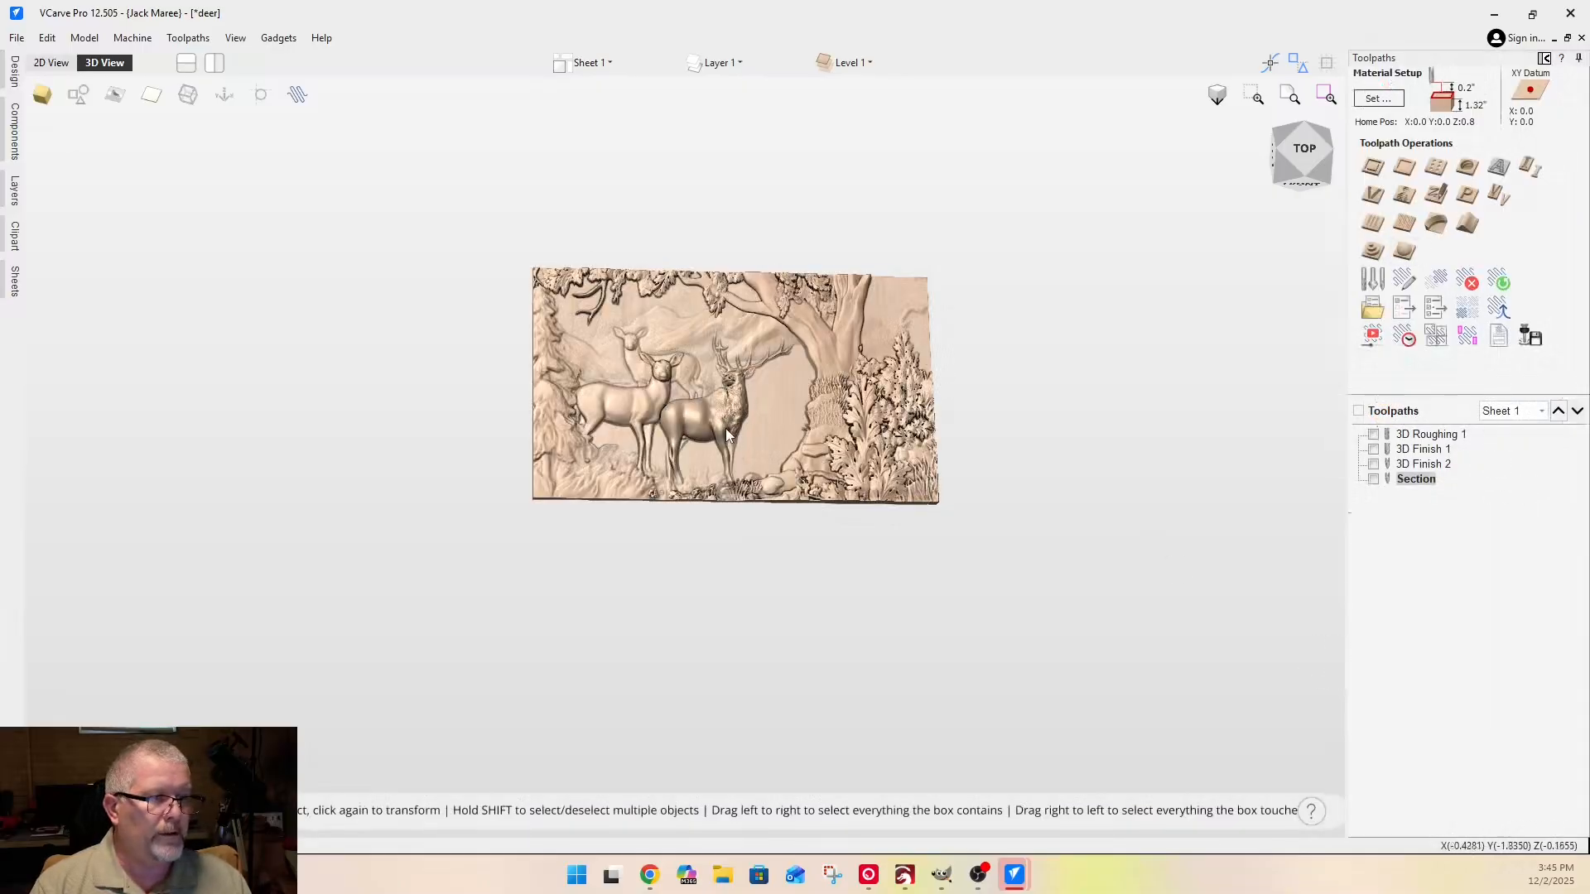
# - Select the deer relief component in the 2D view and create a vector boundary around its outer edge
pyautogui.click(50, 62)
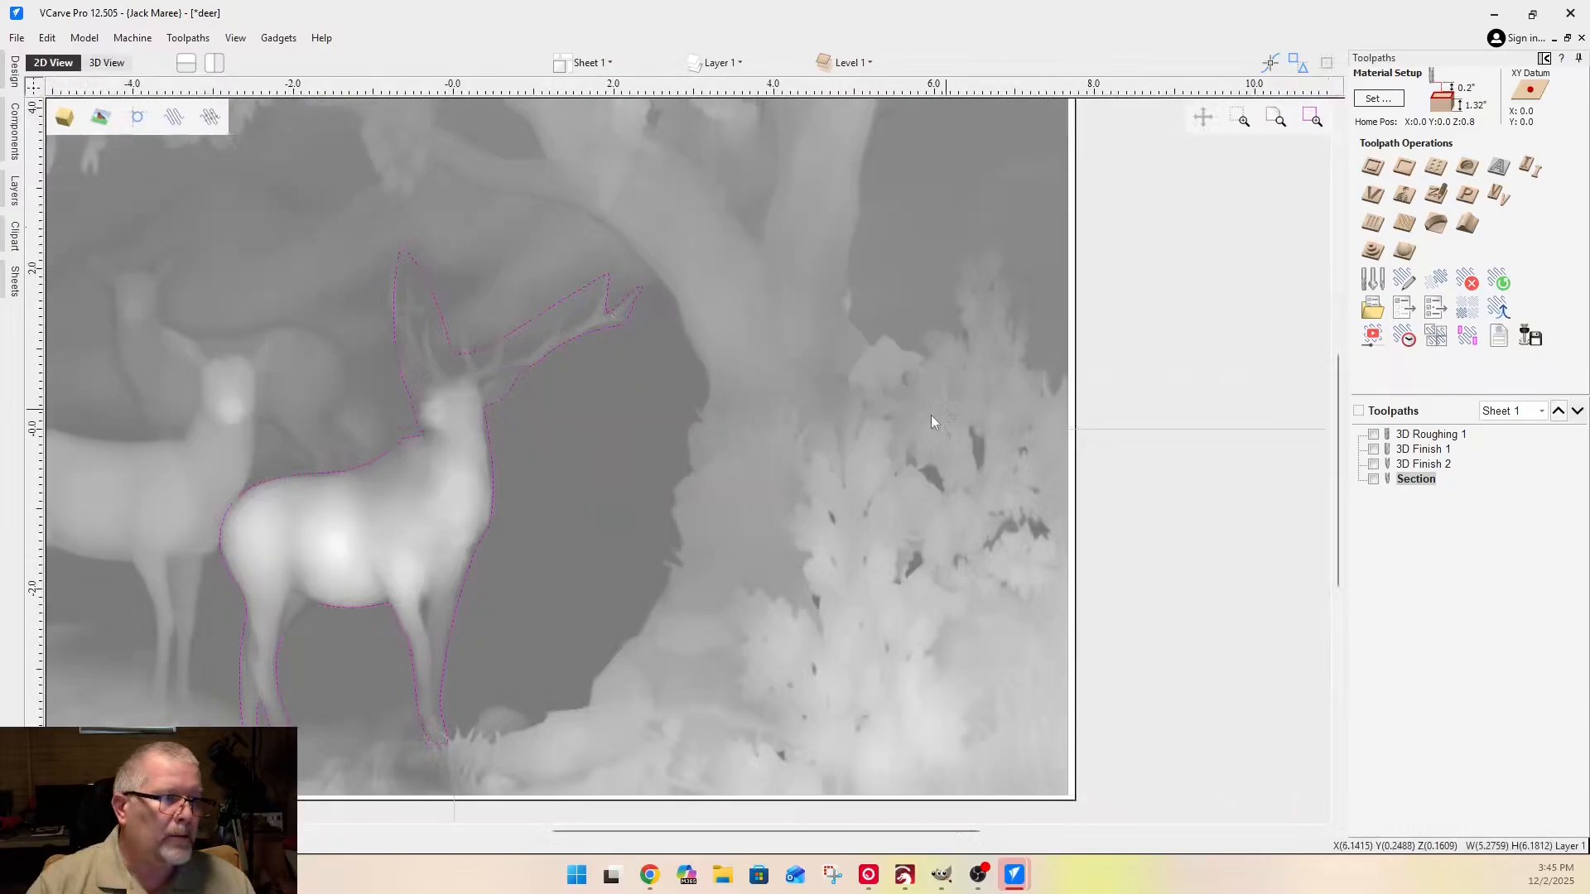
pyautogui.press('F3')
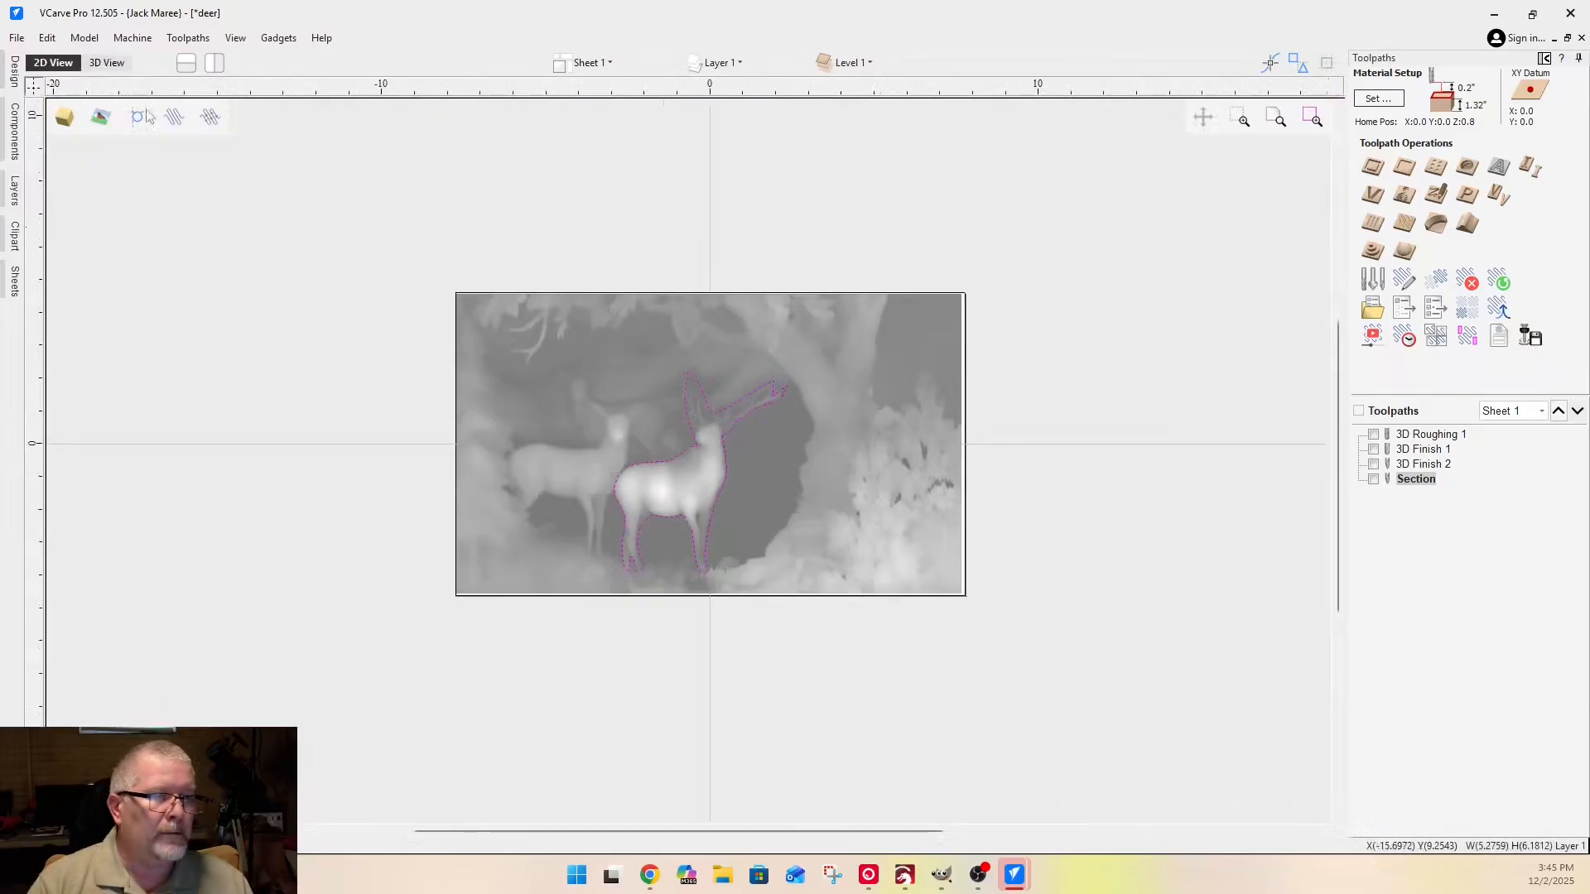
pyautogui.click(1545, 58)
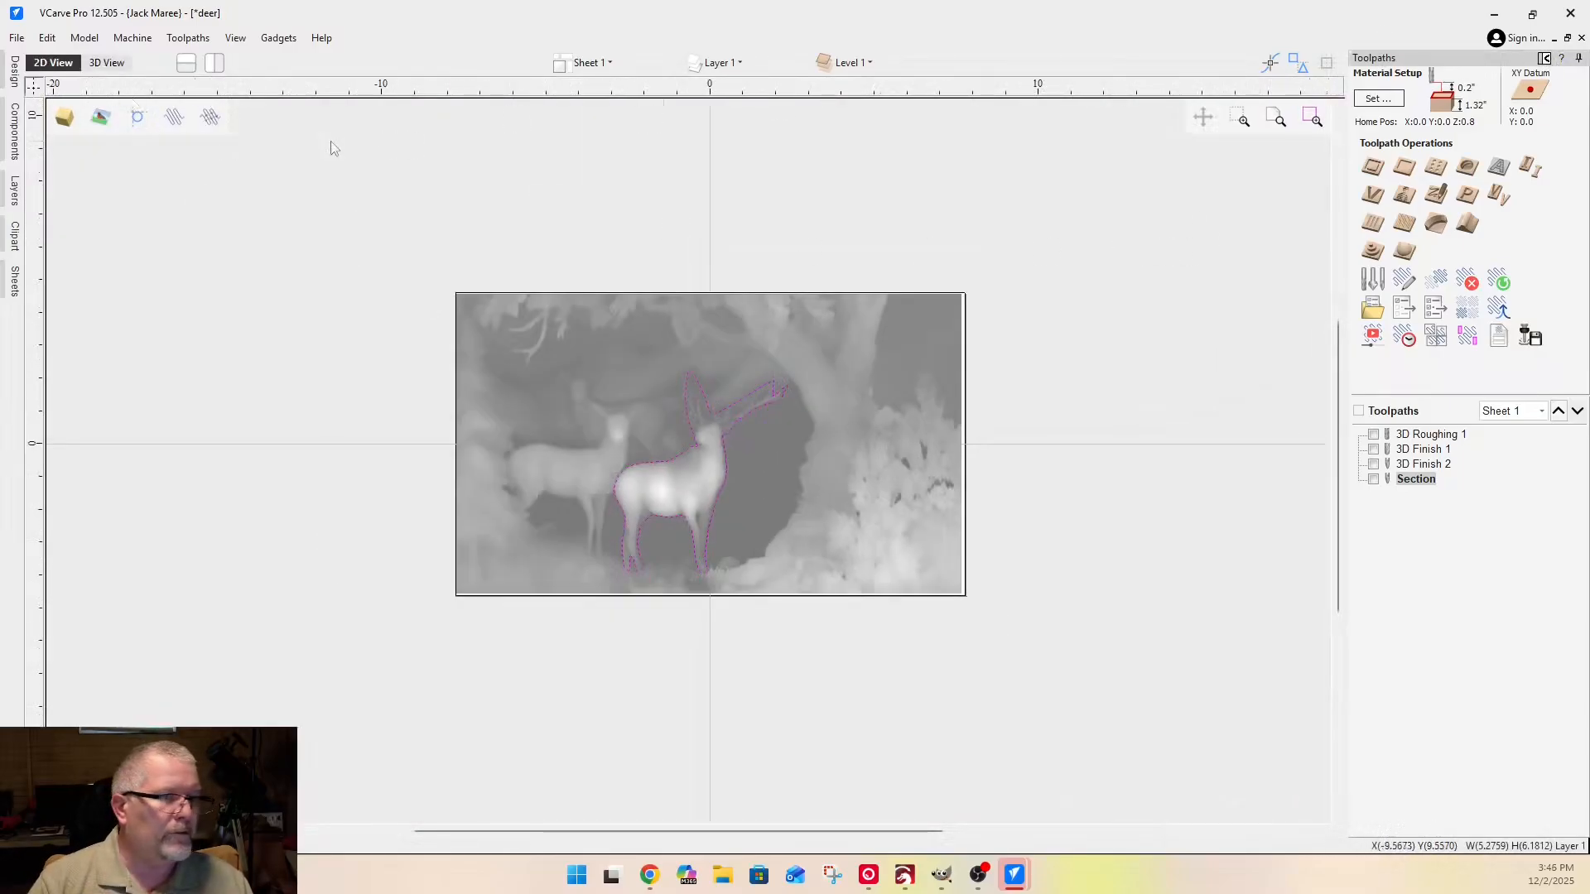
pyautogui.click(1546, 59)
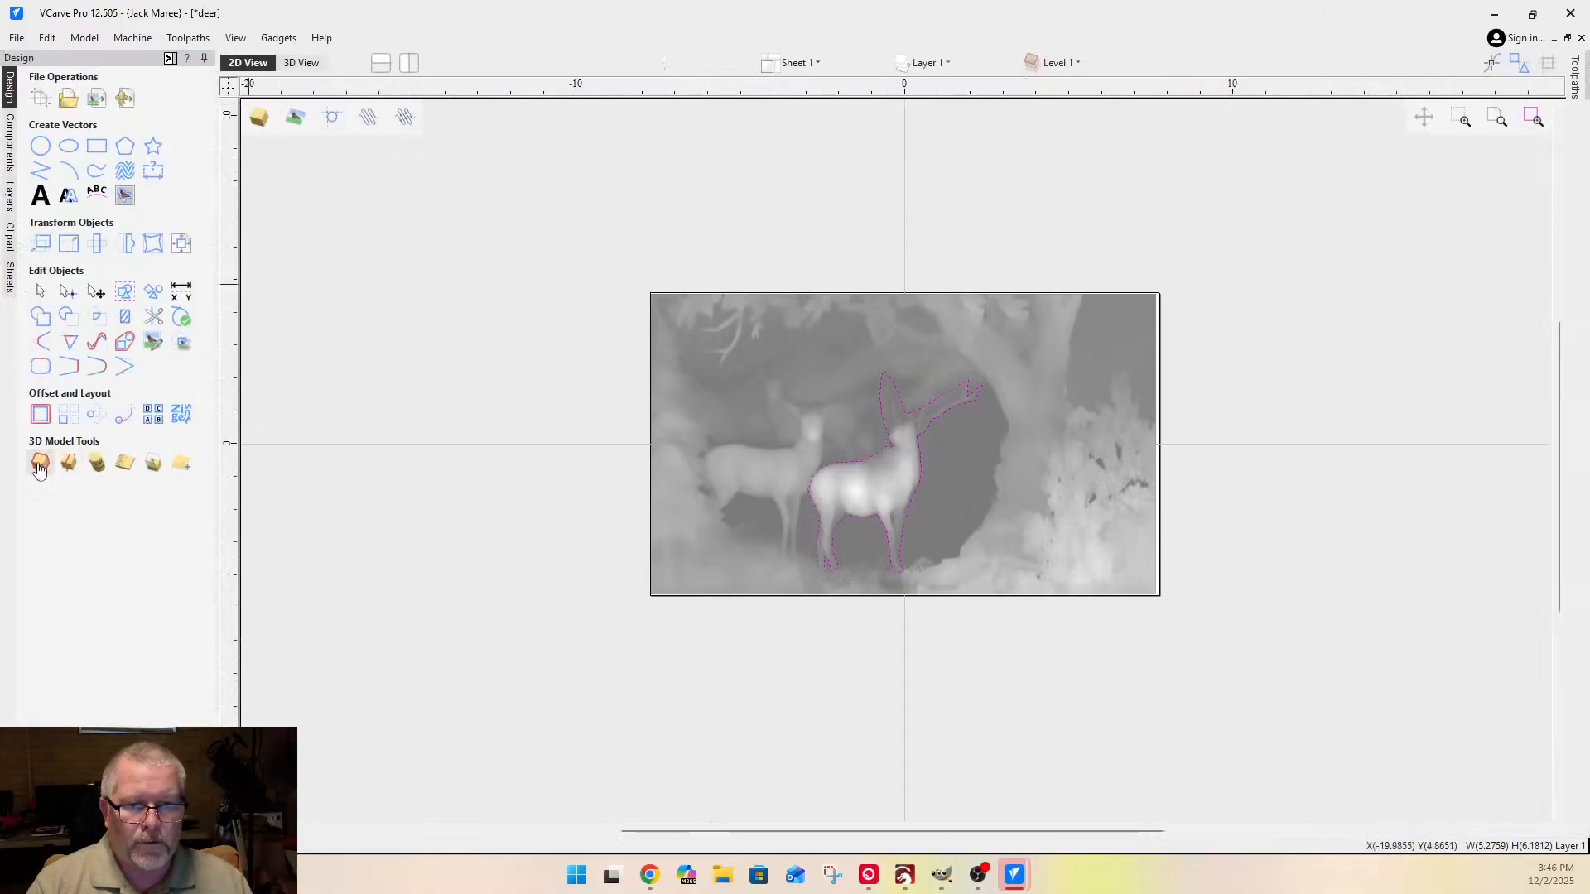
pyautogui.click(40, 462)
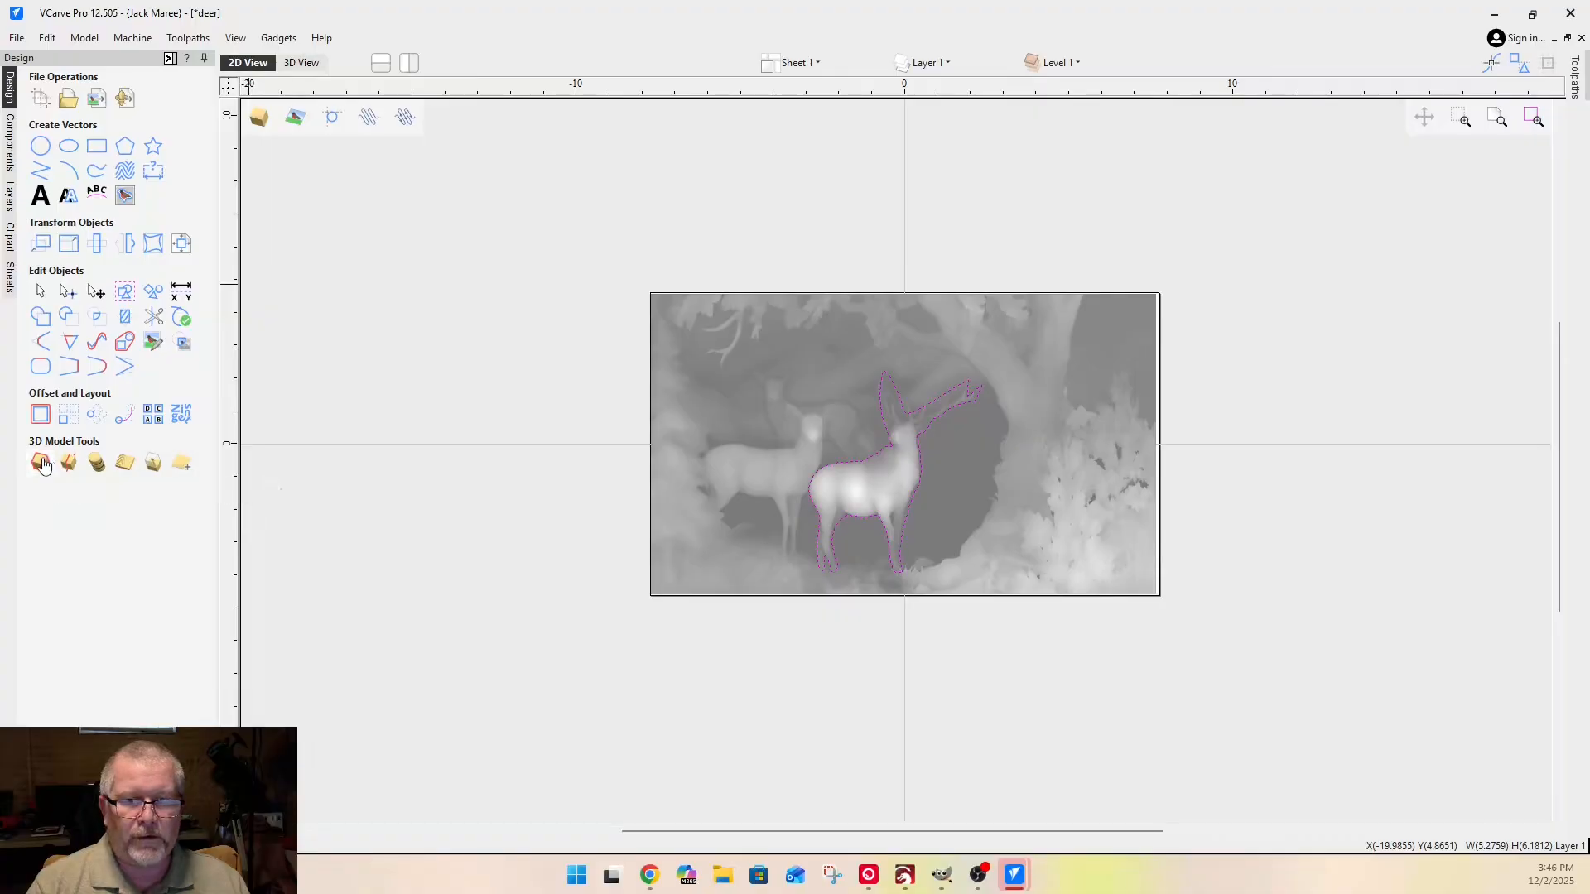
pyautogui.click(796, 460)
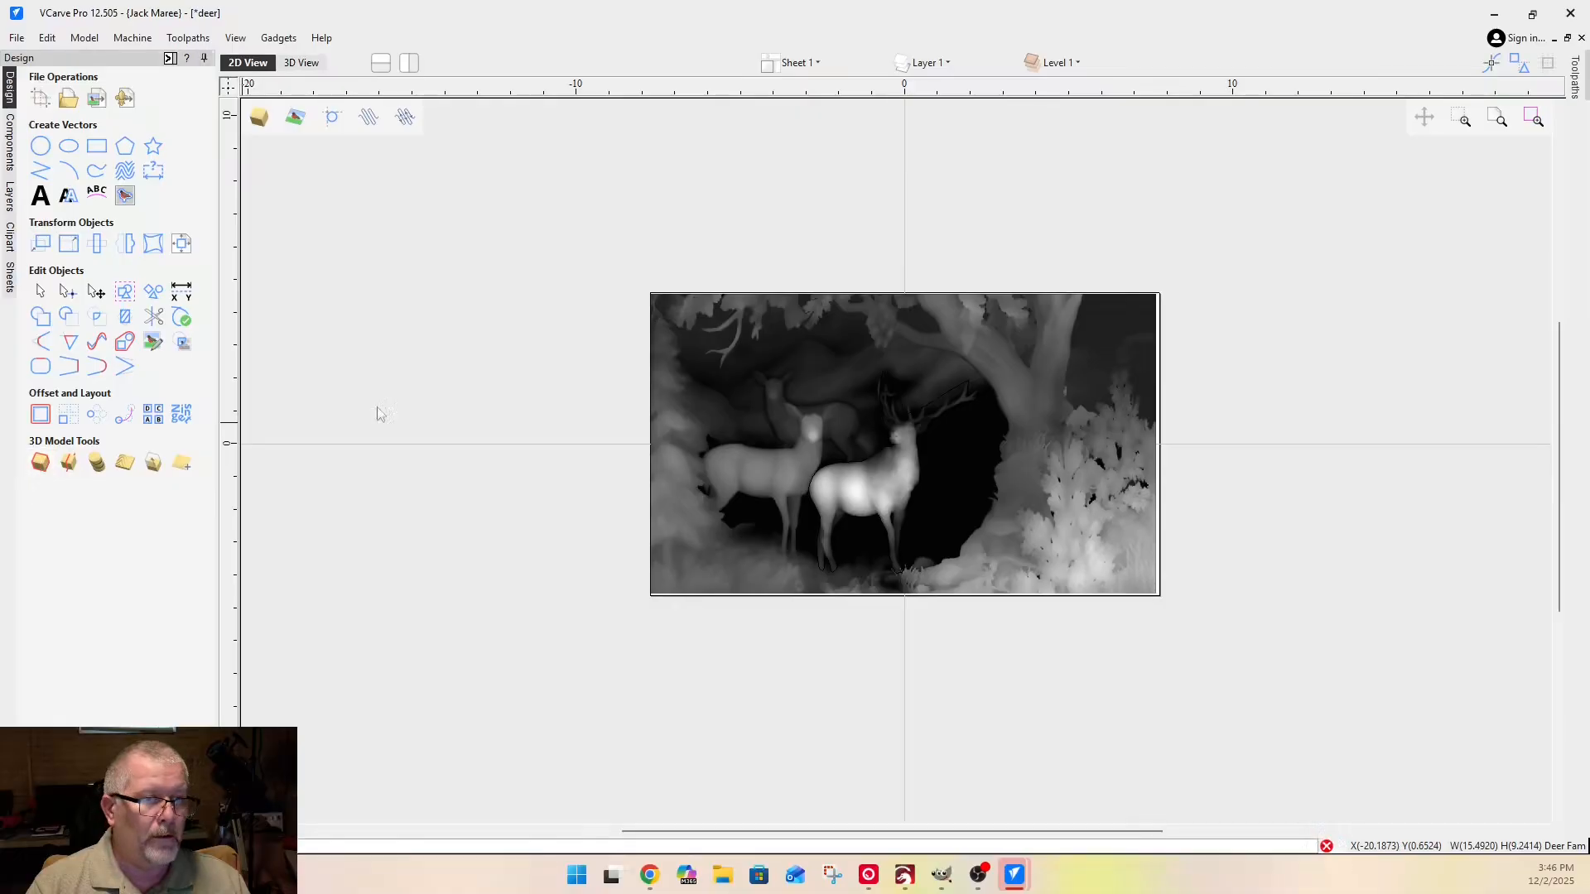
pyautogui.scroll(10, 1085, 295)
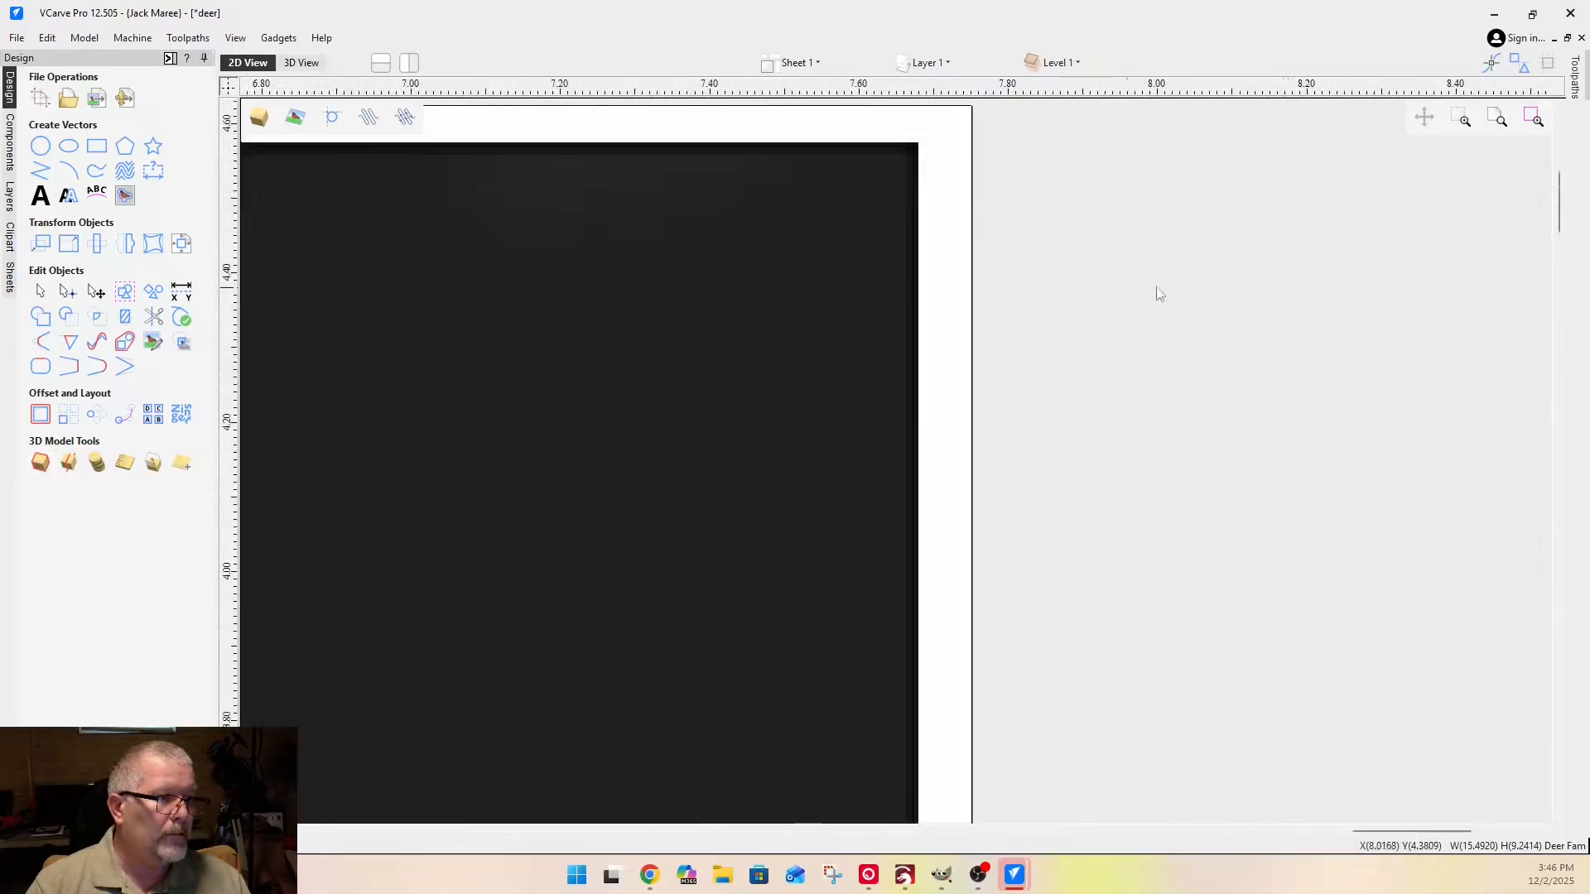
pyautogui.scroll(2, 848, 245)
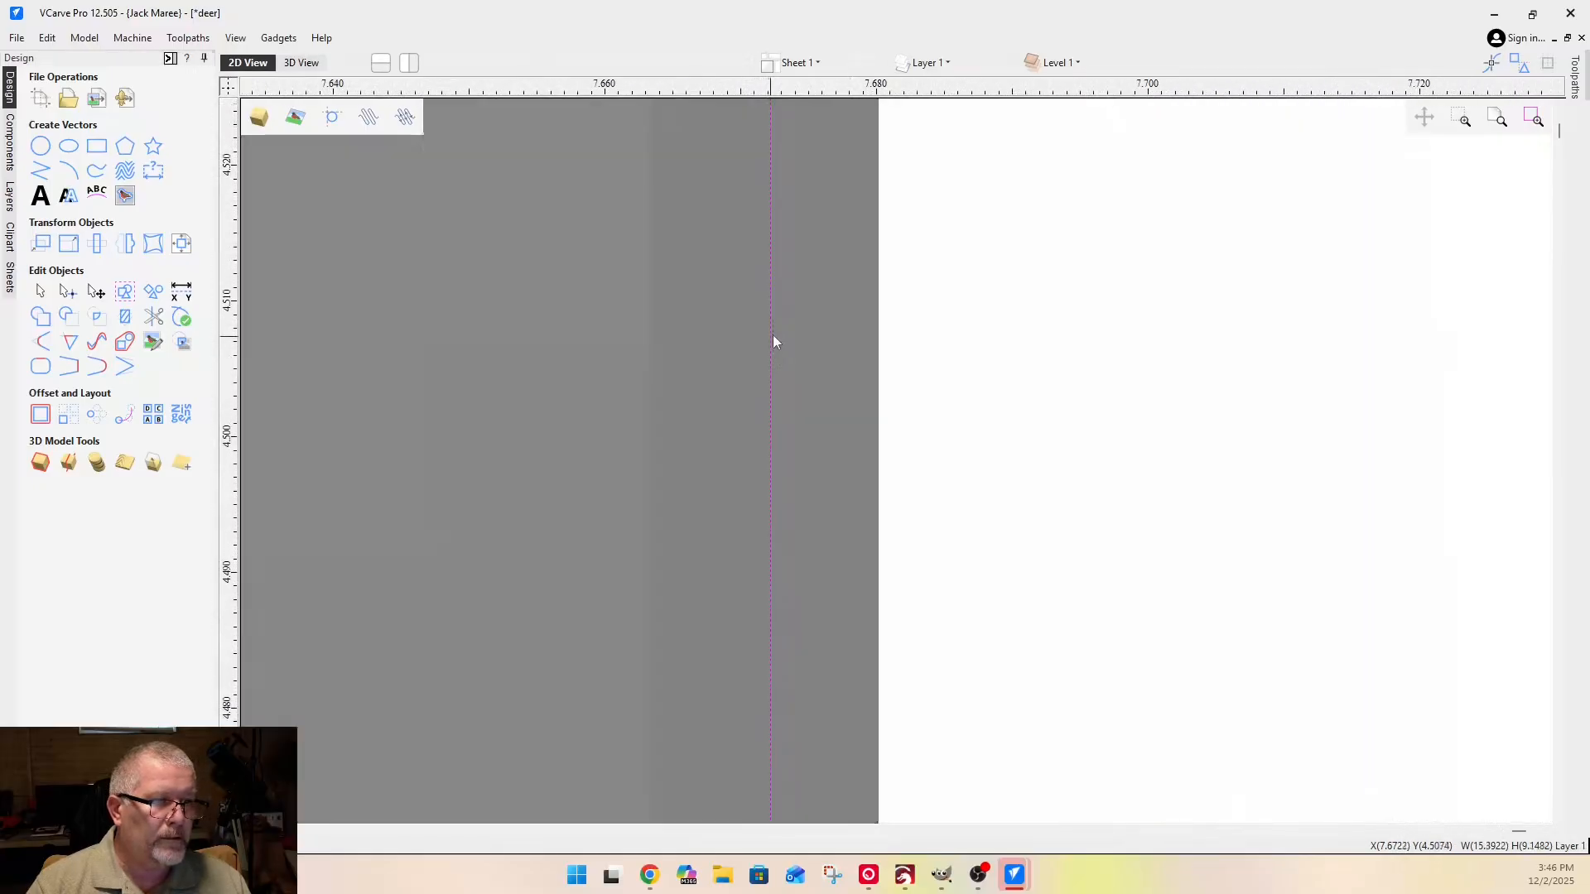
pyautogui.scroll(-3, 953, 323)
pyautogui.scroll(-8, 956, 322)
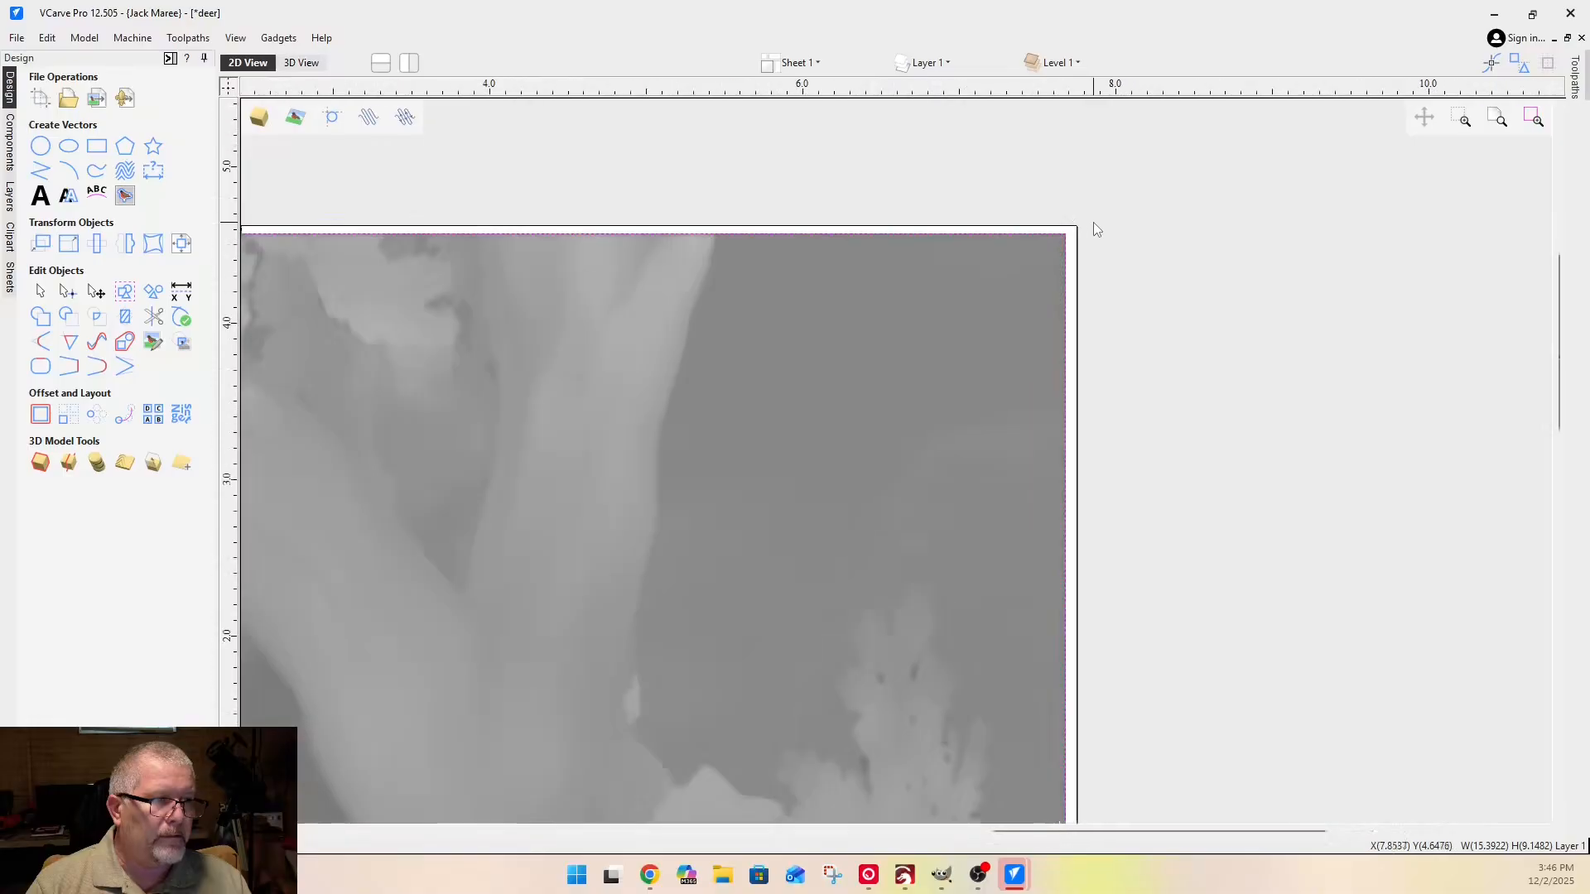
pyautogui.scroll(-2, 1150, 222)
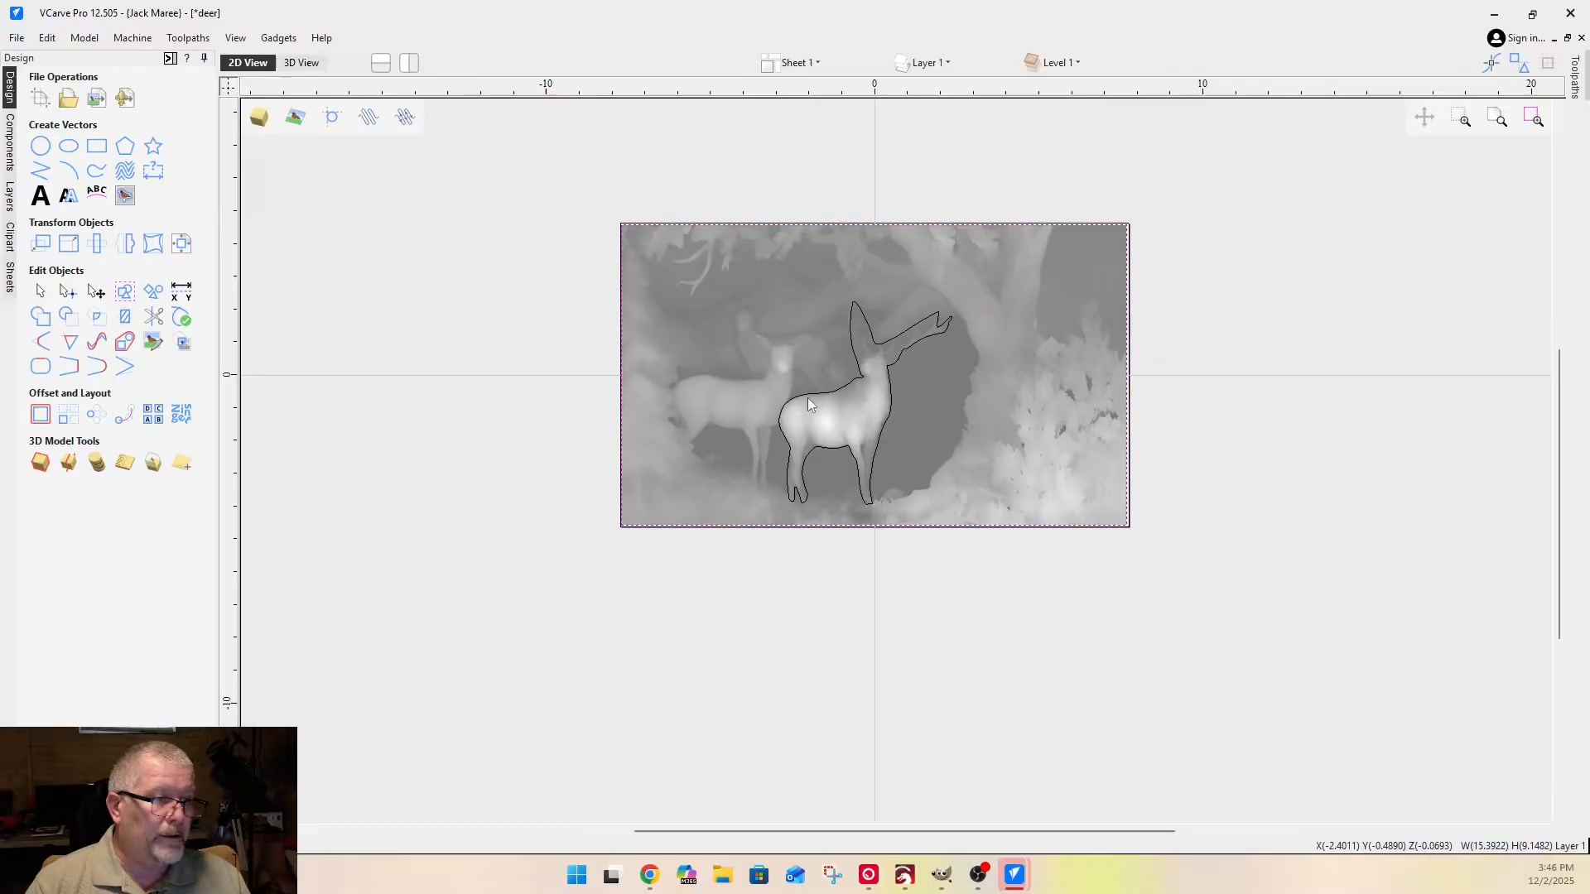
# - Bring back the toolpath operations and select the stag outline together with the relief's rectangular boundary vector
pyautogui.click(169, 59)
pyautogui.scroll(1, 947, 301)
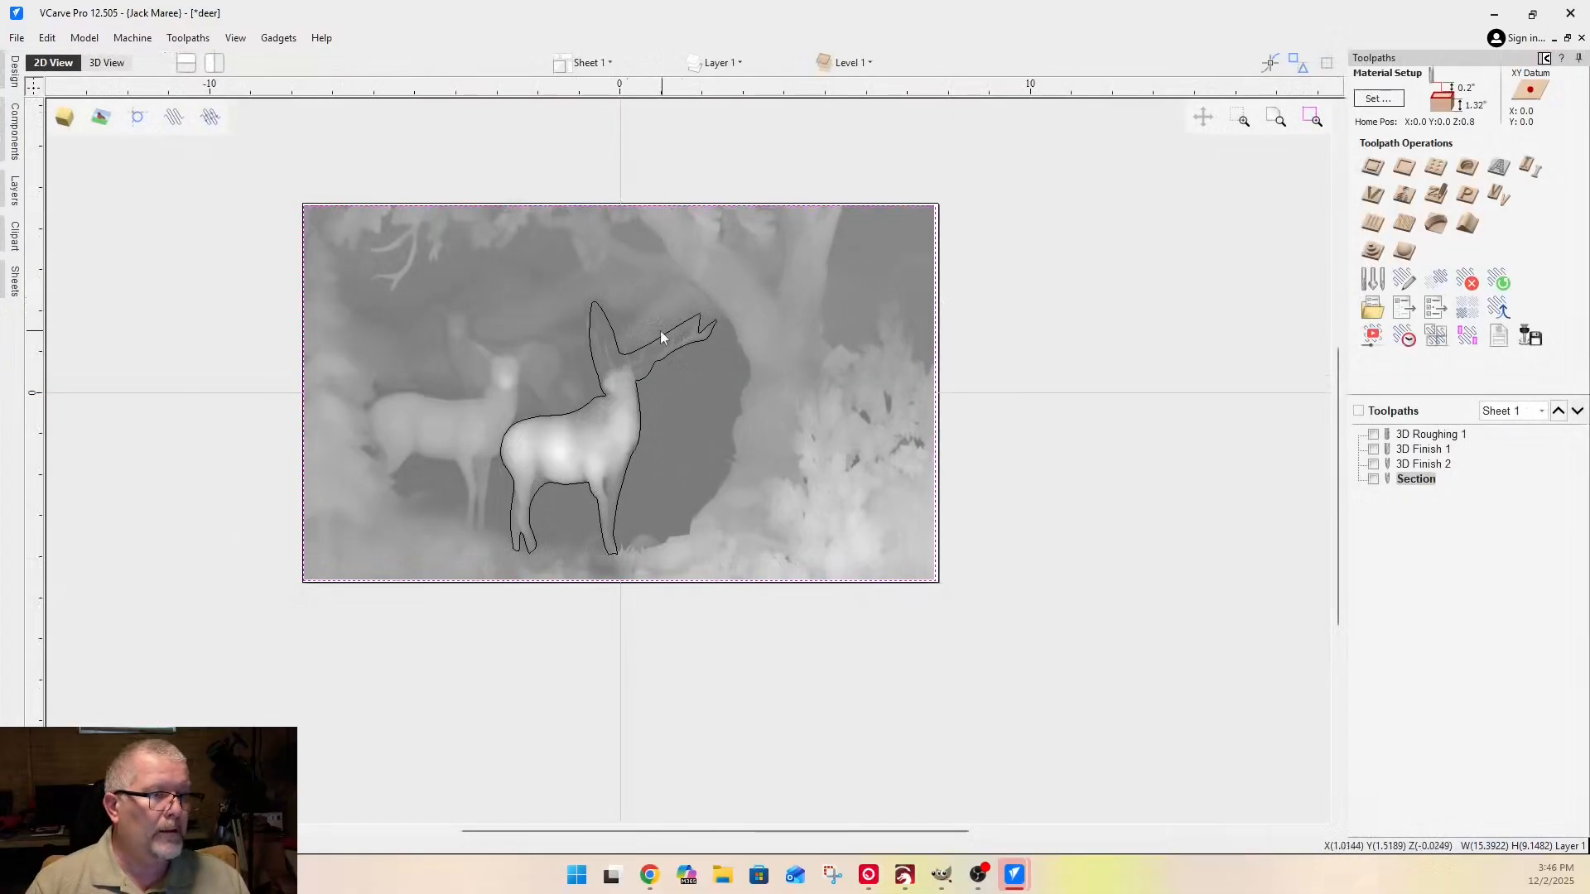
pyautogui.scroll(1, 596, 332)
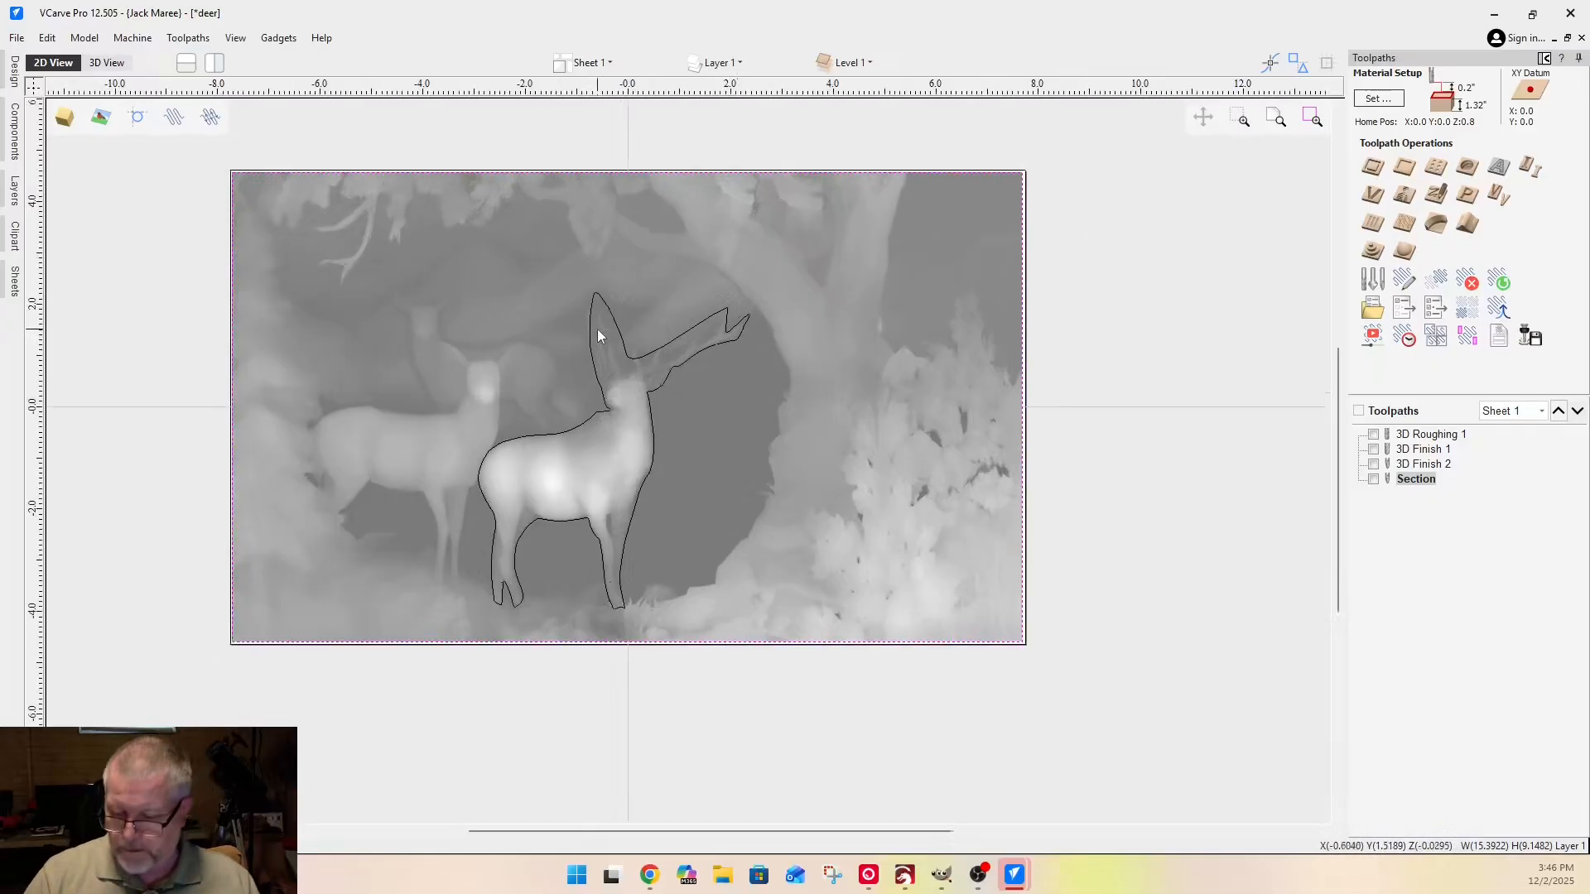
pyautogui.scroll(2, 619, 317)
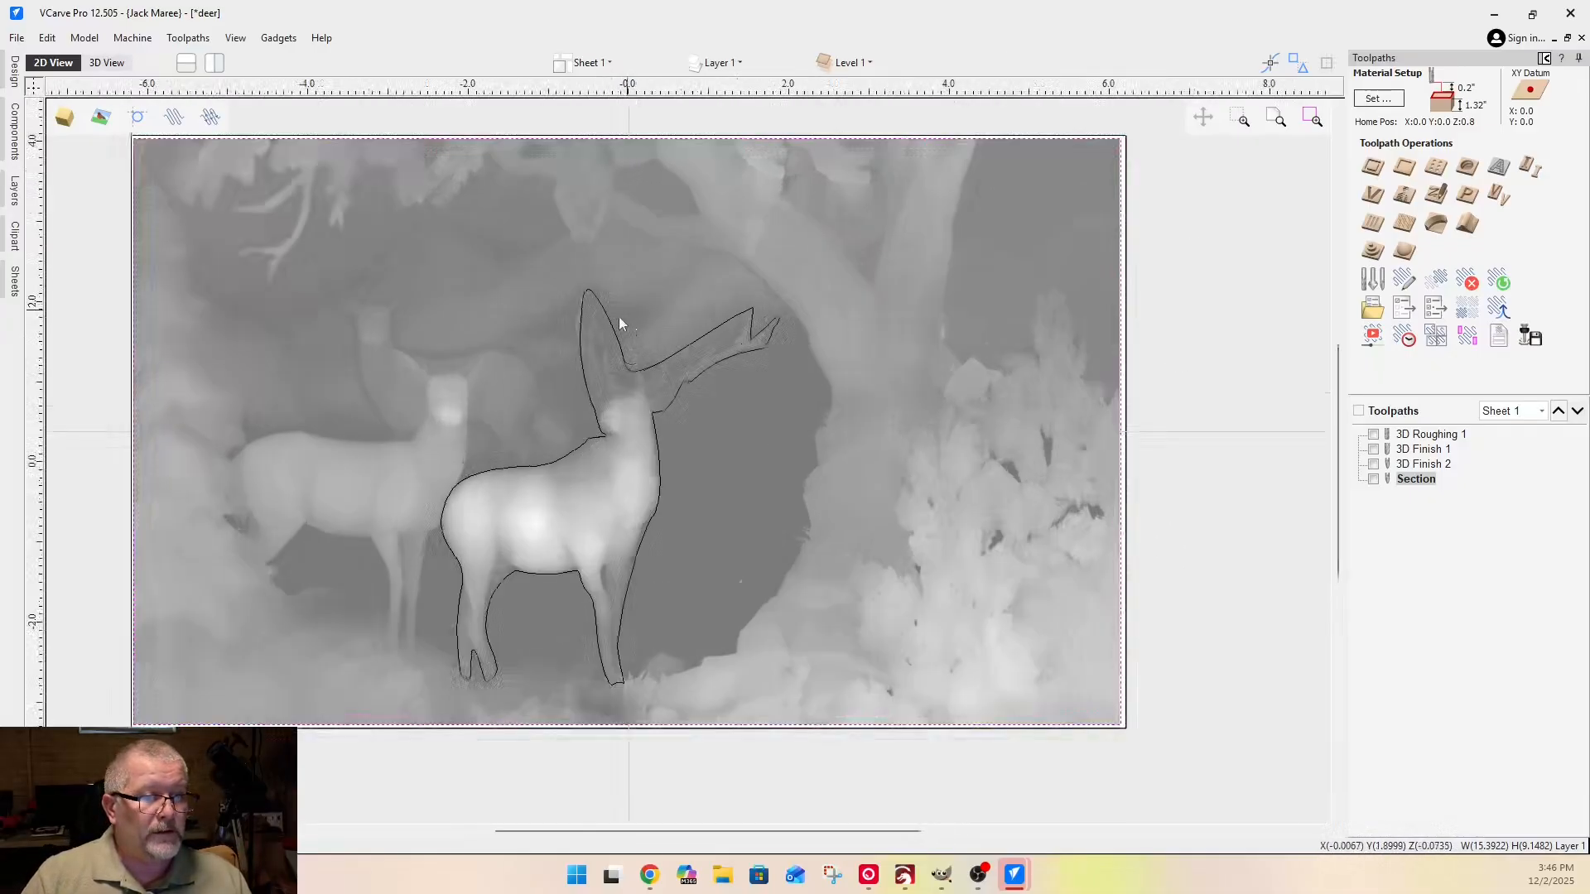
pyautogui.scroll(-1, 576, 335)
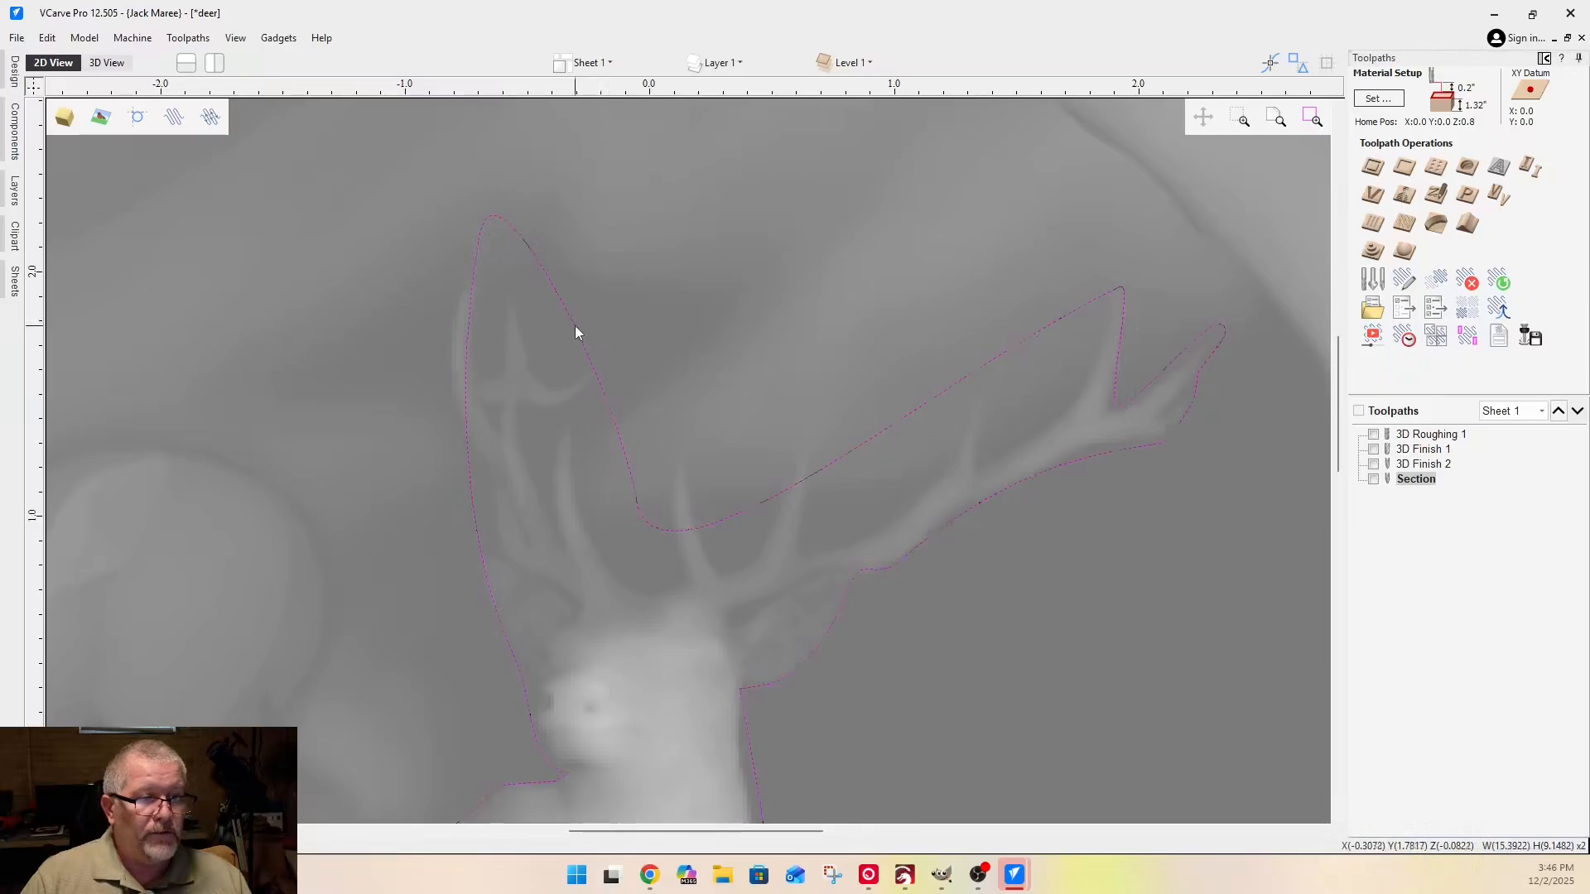
pyautogui.scroll(-1, 575, 327)
pyautogui.scroll(-2, 594, 361)
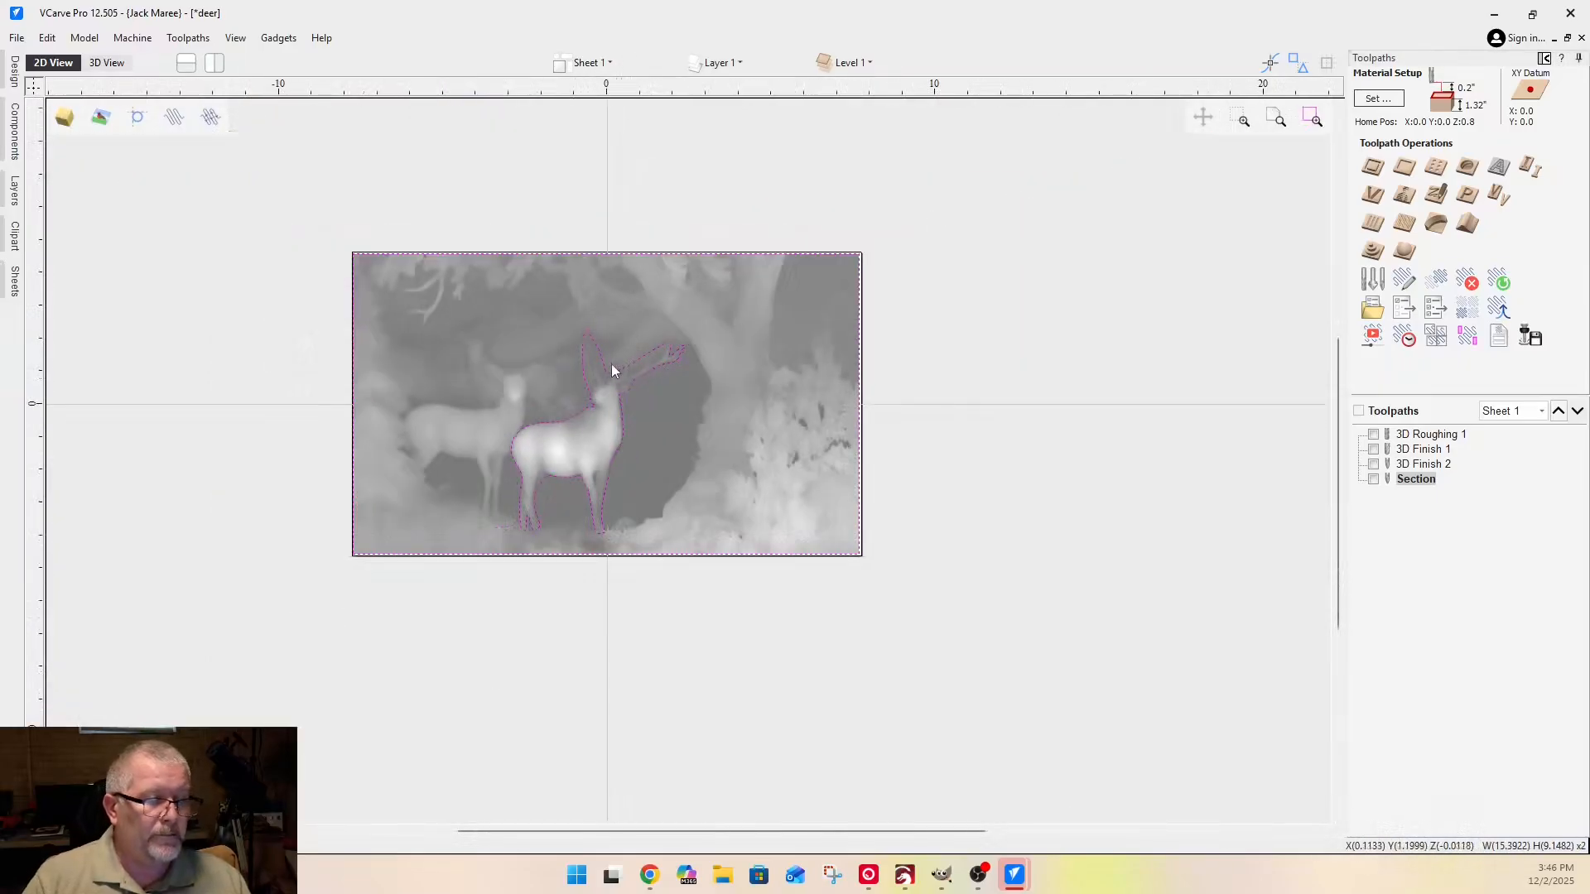
# - Calculate a pocket toolpath between the two vectors, 0.75 inches deep with the 1/4" down-cut end mill, and simulate it
pyautogui.click(1409, 171)
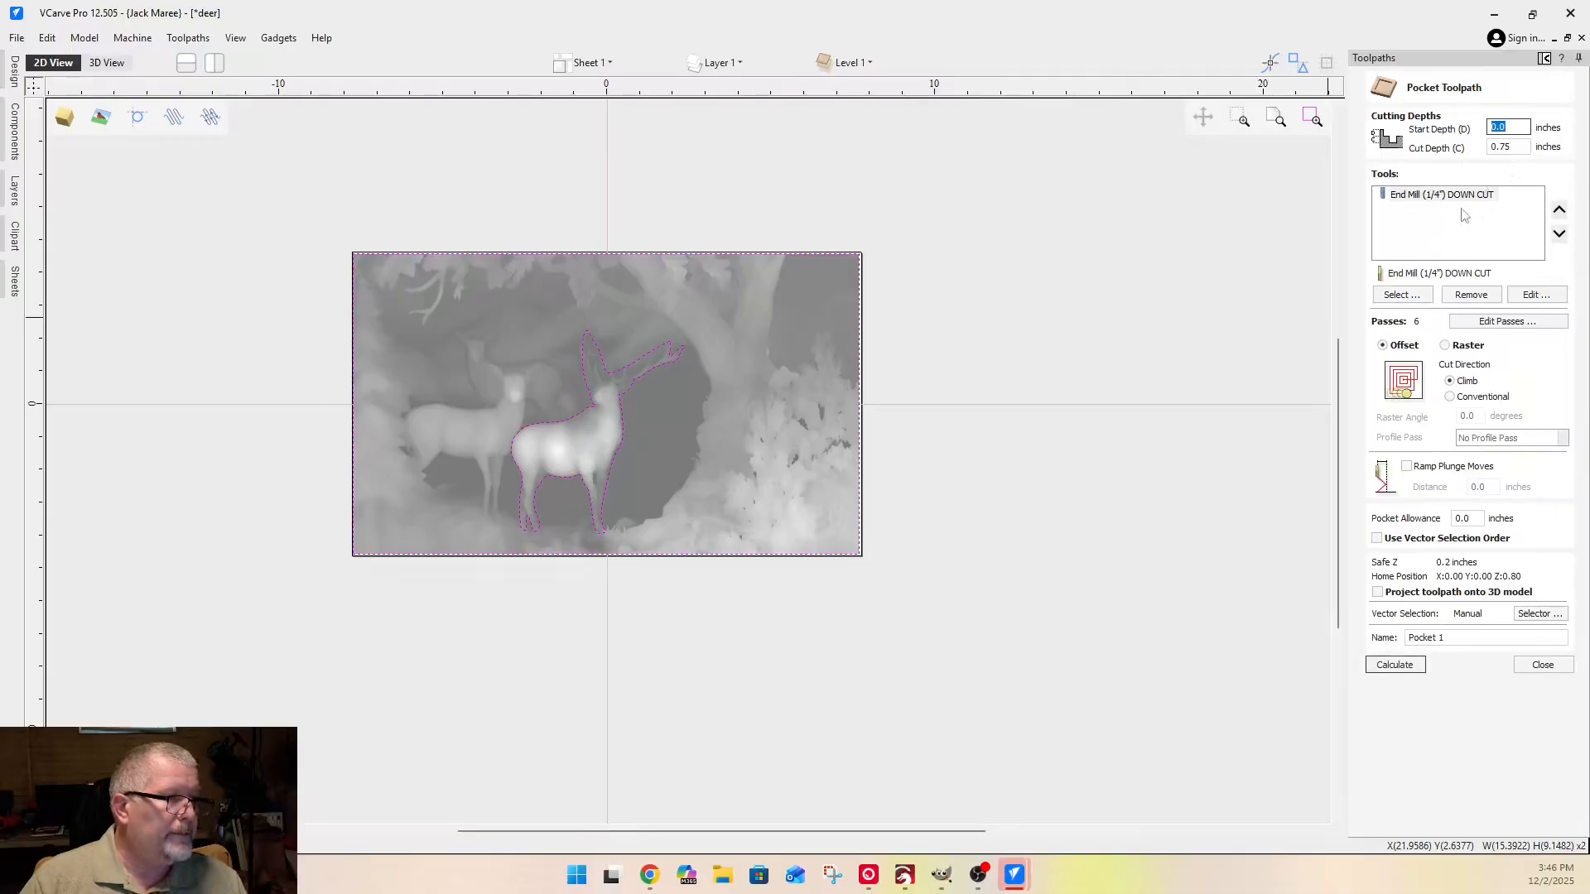
pyautogui.click(1395, 665)
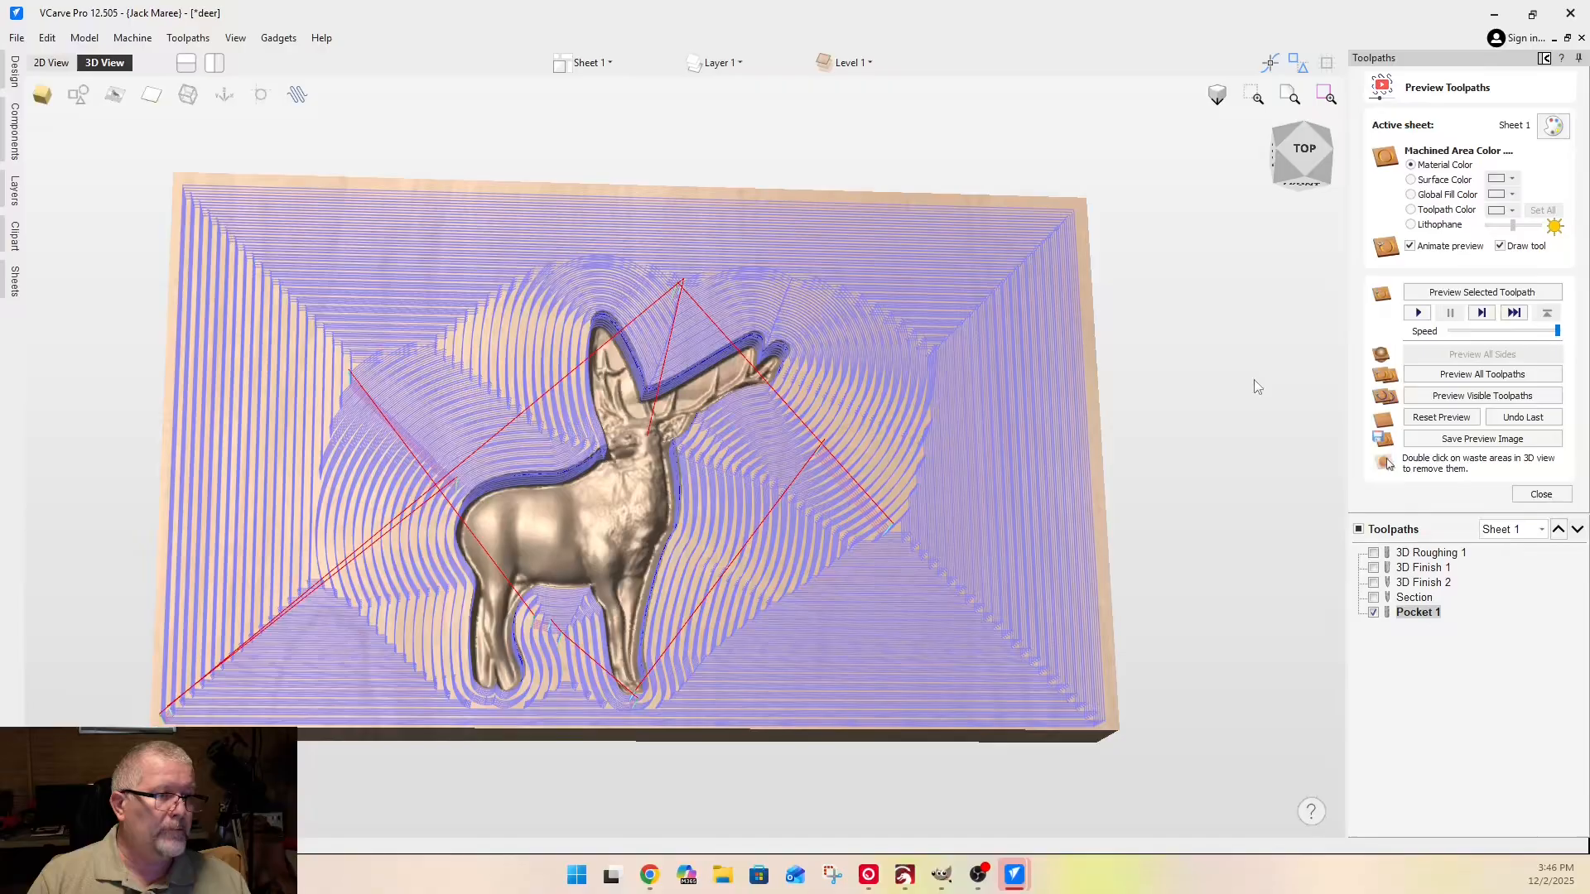
pyautogui.click(1436, 293)
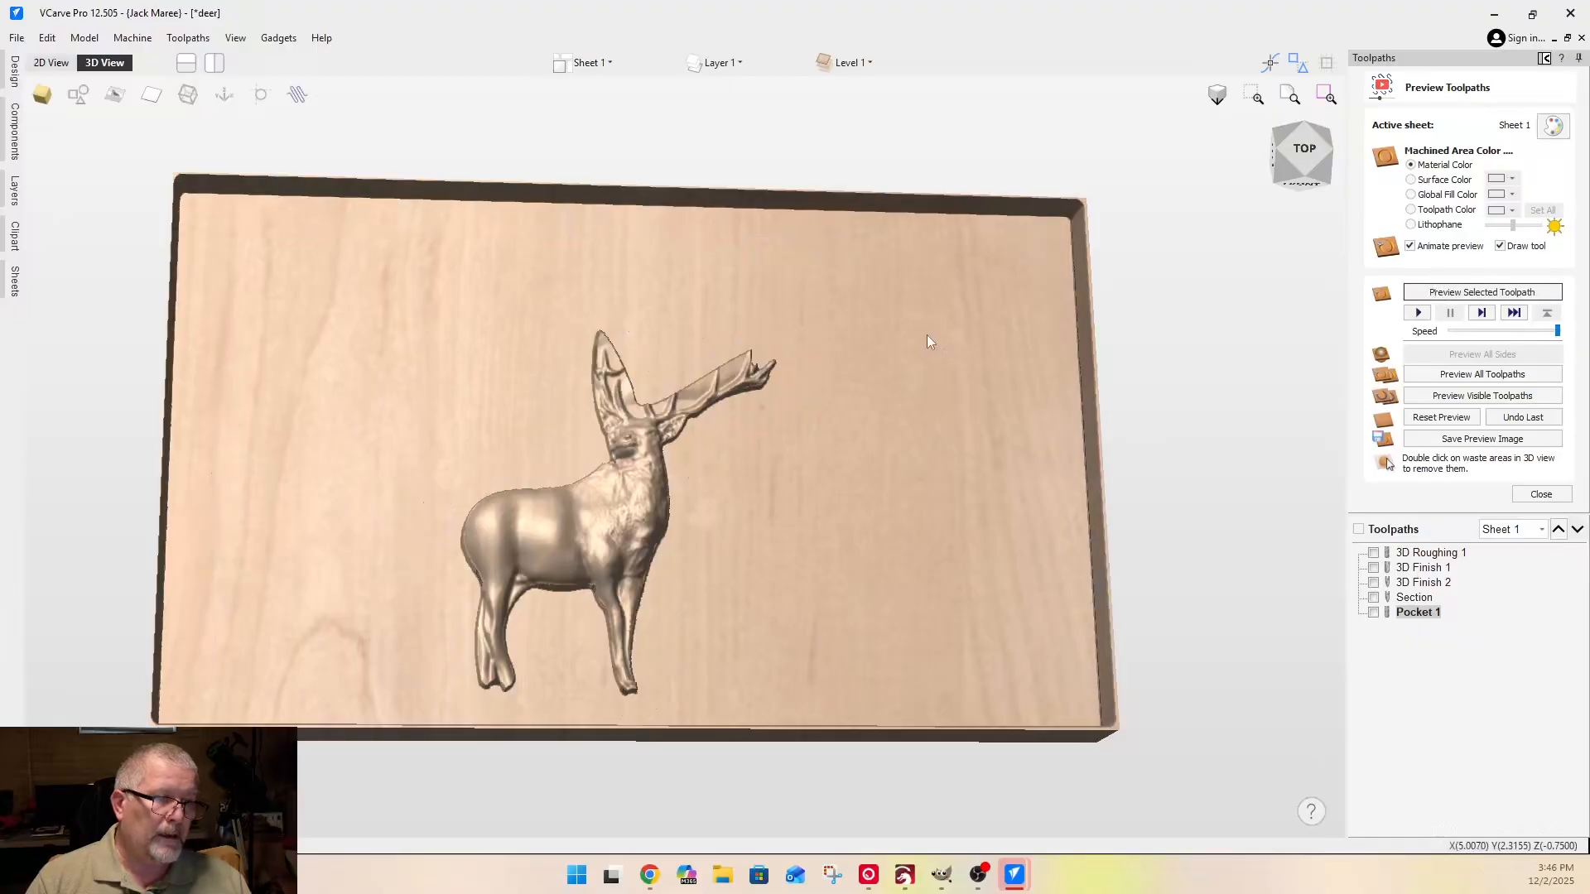
# - Examine the simulated stag and the pocketed background around it from several angles, including the antlers up close
pyautogui.moveTo(924, 558); pyautogui.dragTo(1065, 533)
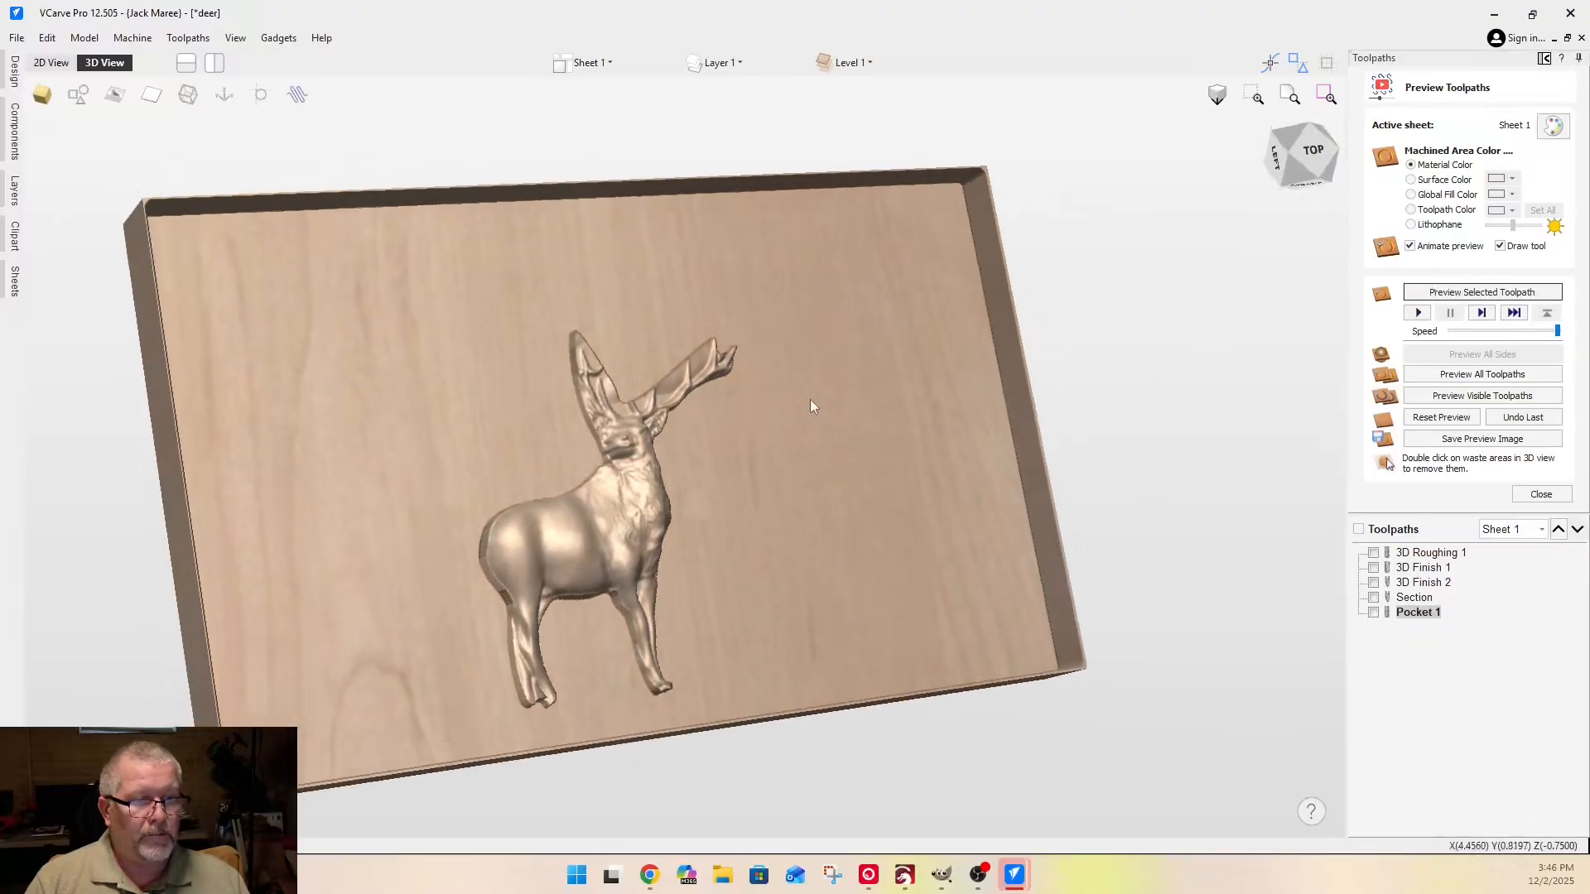
pyautogui.moveTo(941, 532); pyautogui.dragTo(679, 309)
pyautogui.scroll(5, 672, 394)
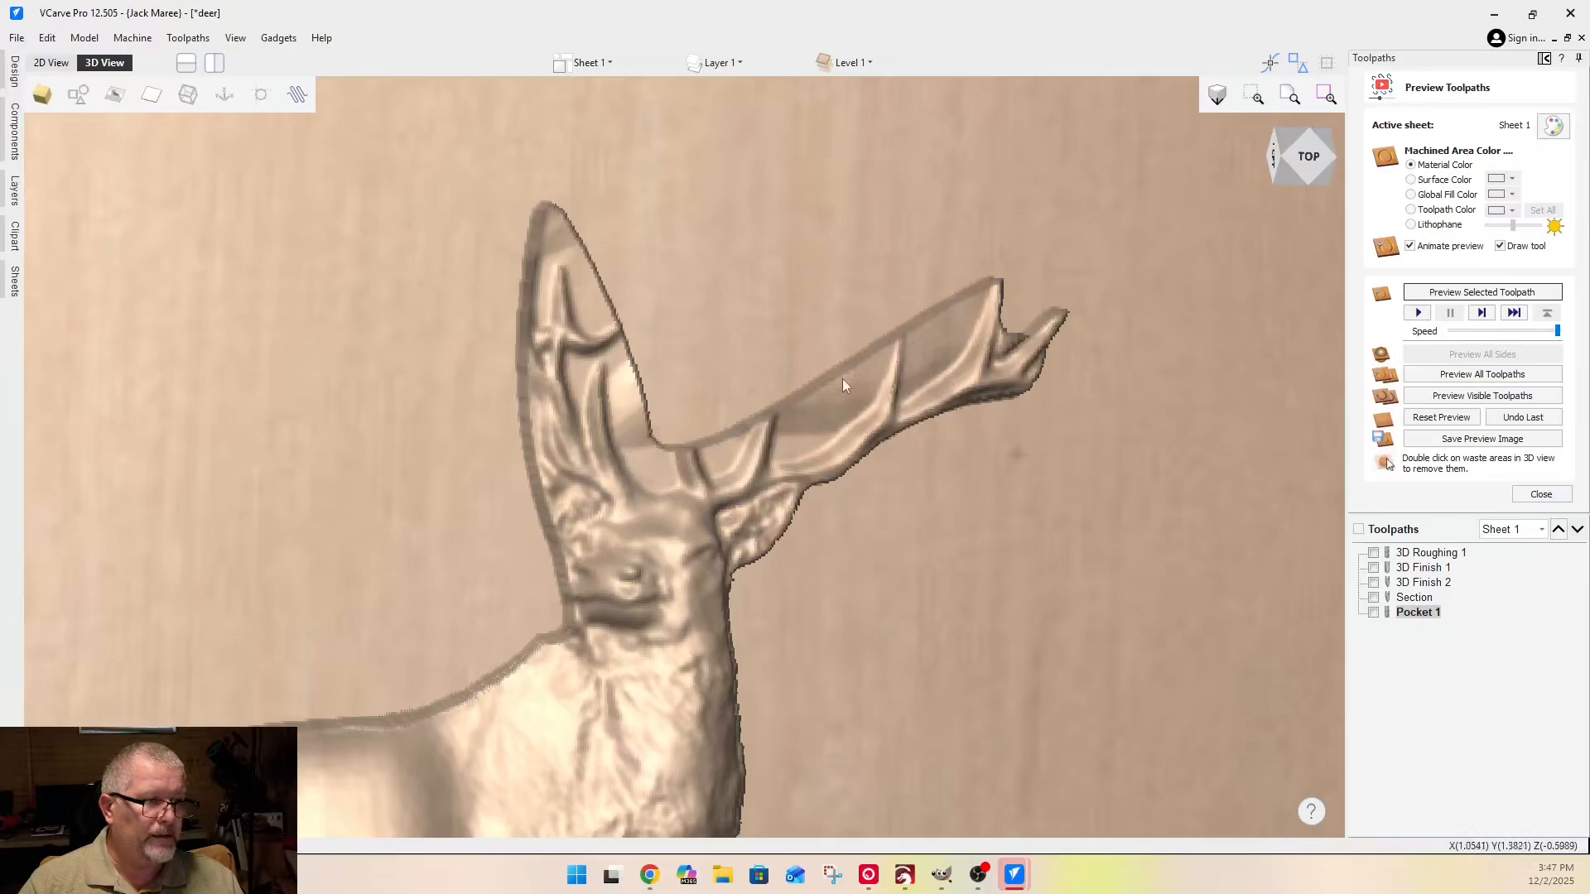
pyautogui.scroll(-5, 617, 273)
pyautogui.moveTo(800, 424); pyautogui.dragTo(728, 585)
pyautogui.moveTo(742, 470); pyautogui.dragTo(978, 589)
pyautogui.moveTo(444, 411); pyautogui.dragTo(454, 515)
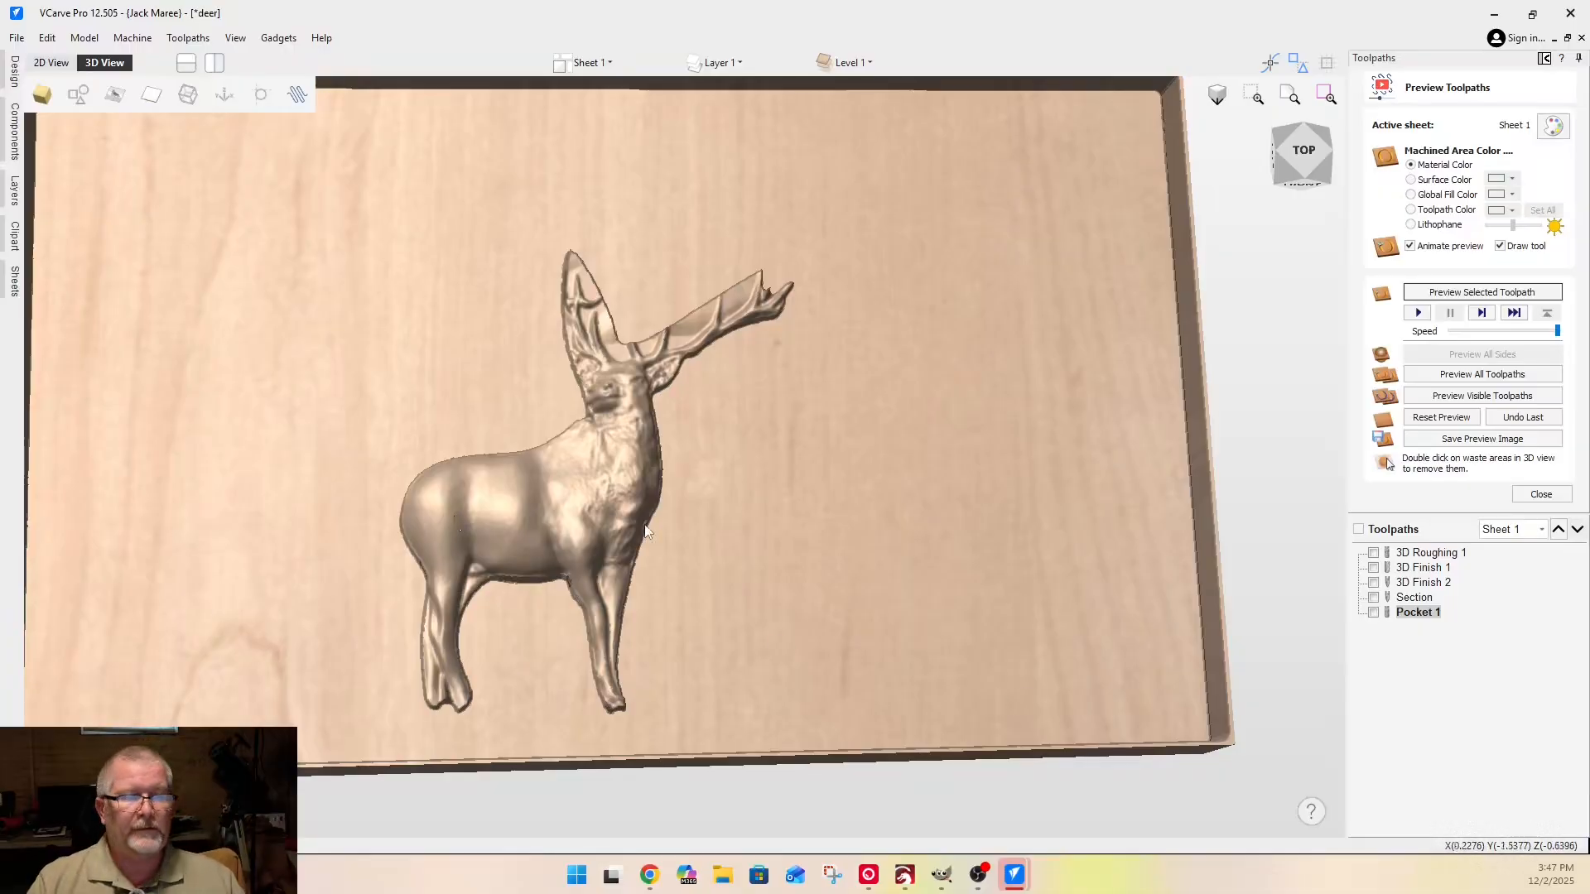
pyautogui.scroll(-5, 672, 499)
pyautogui.scroll(4, 563, 494)
pyautogui.scroll(3, 858, 540)
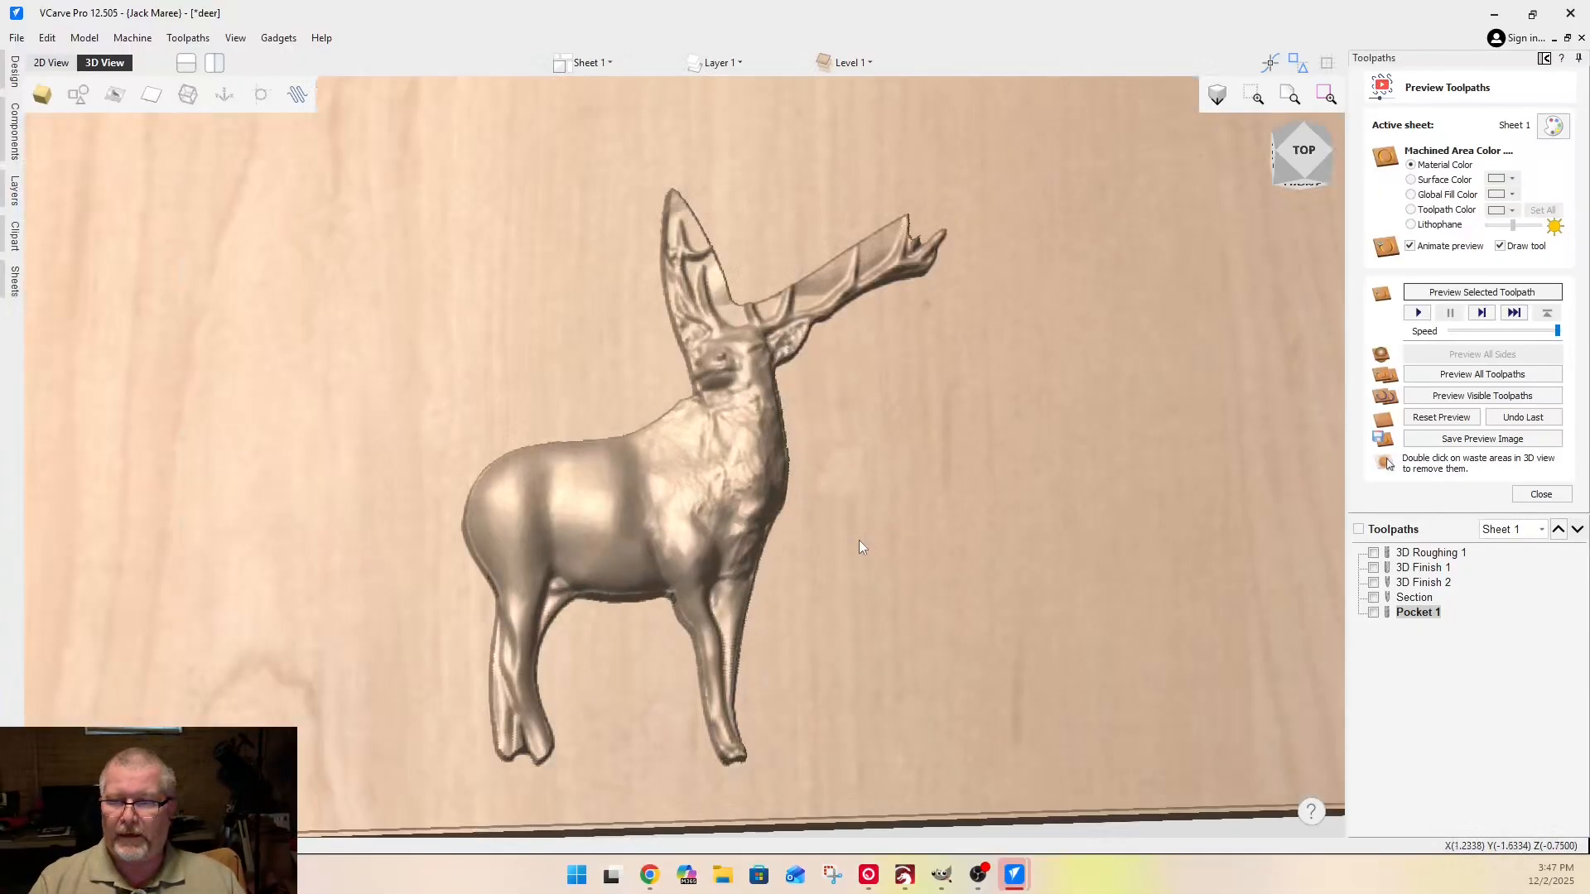